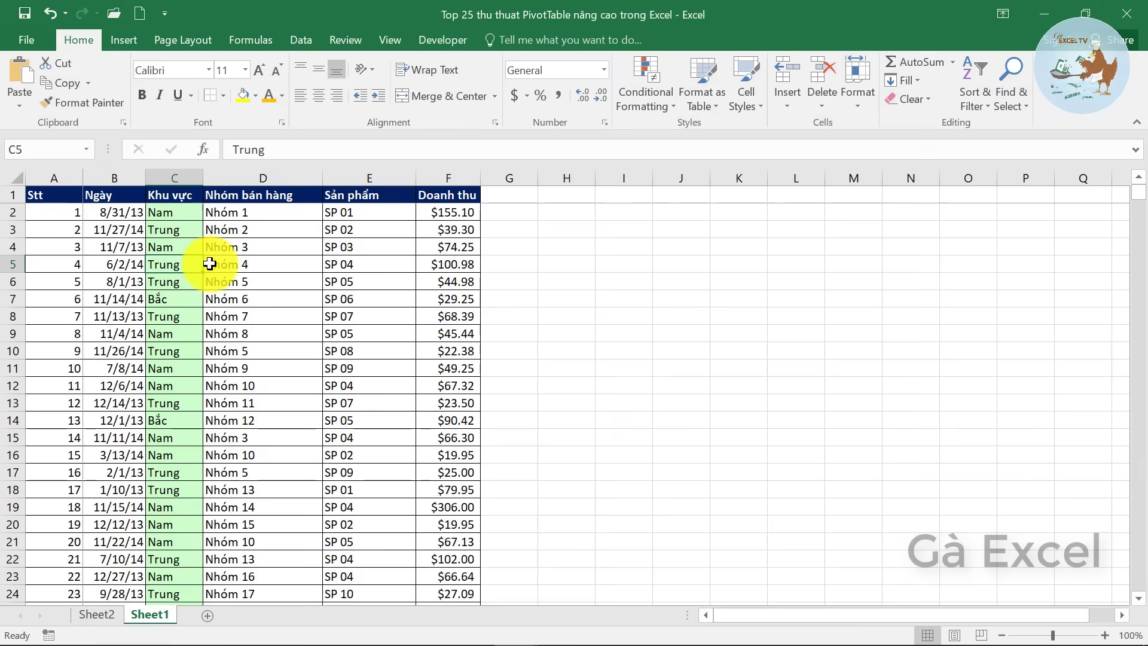
Step: Start a PivotTable from the sales data, check the source range, then cancel
click(124, 41)
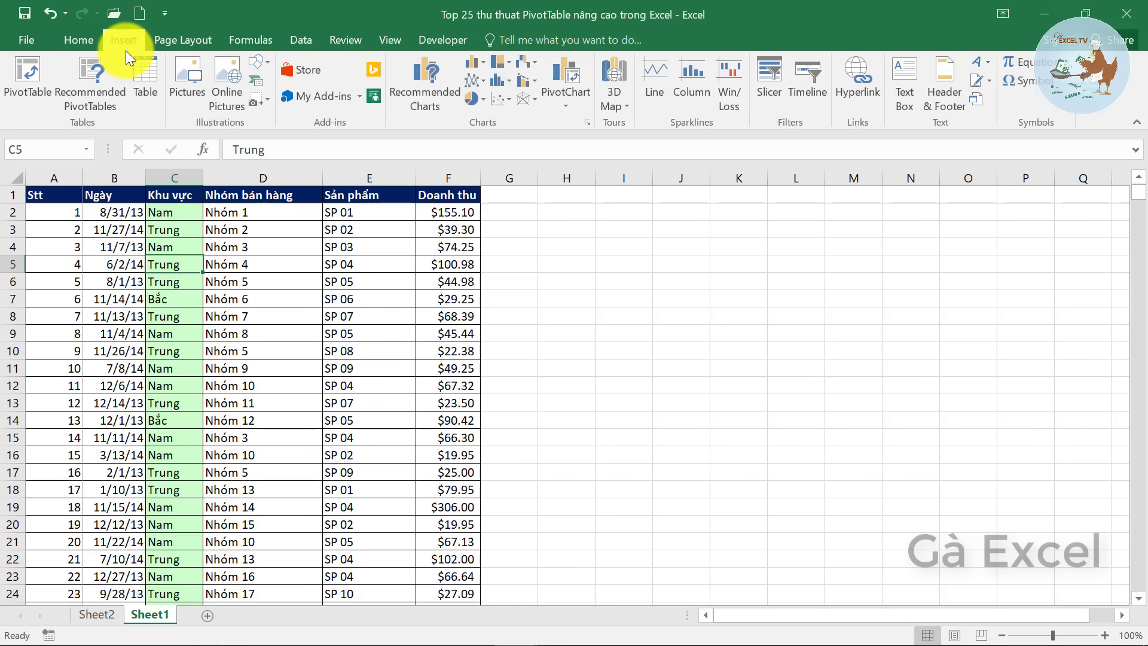
click(20, 72)
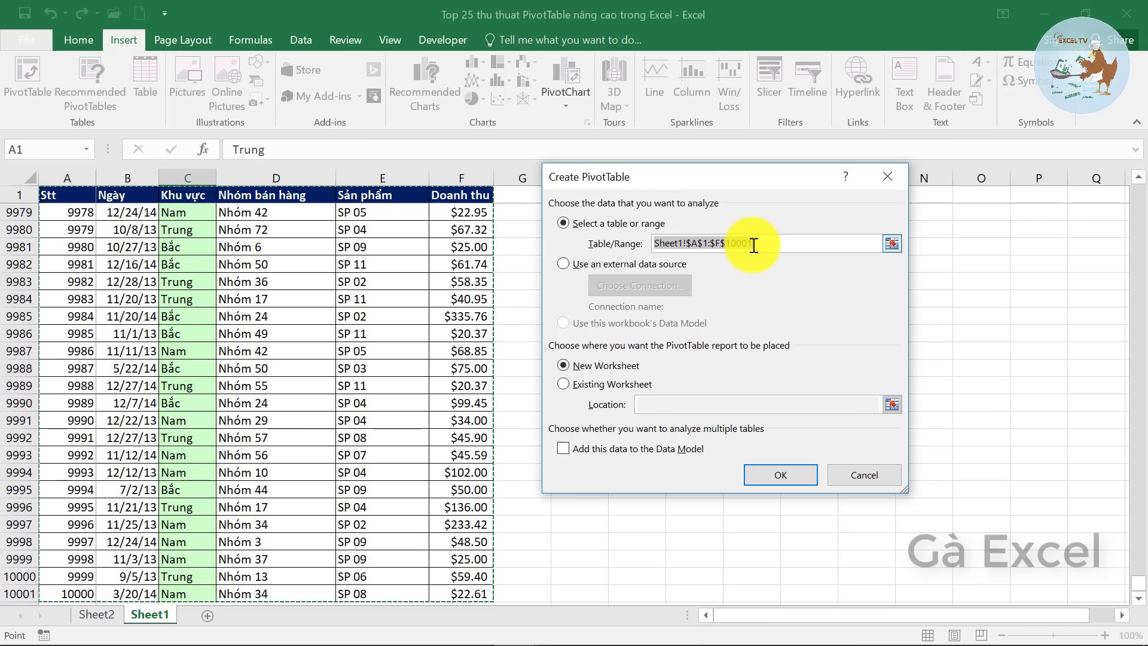
drag(754, 246, 736, 250)
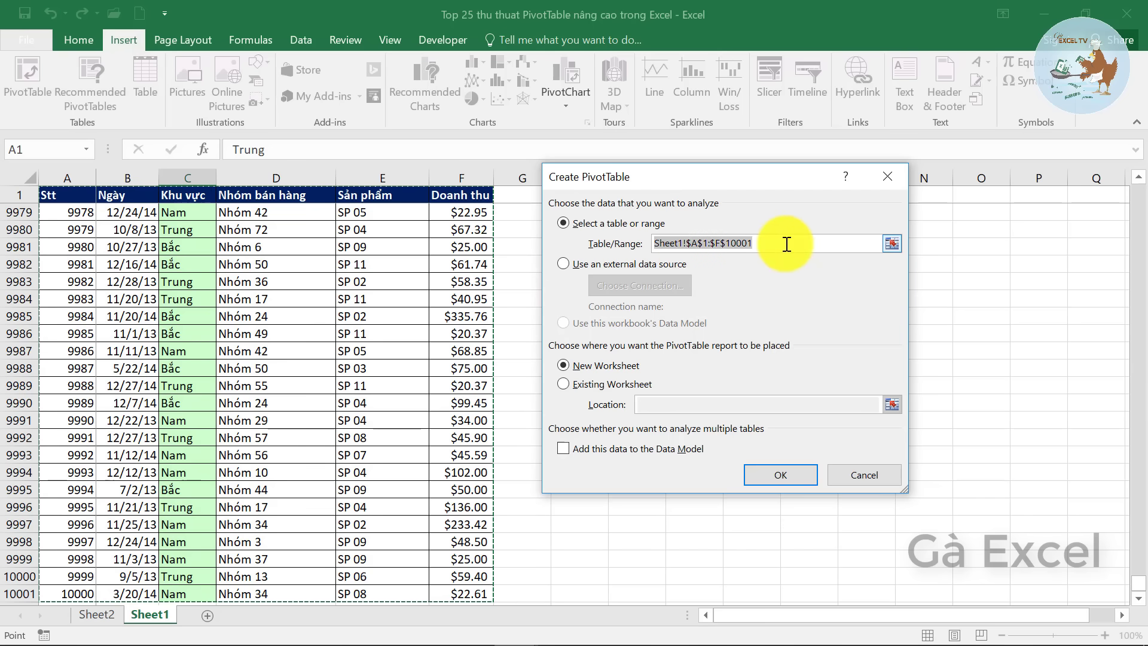
click(863, 475)
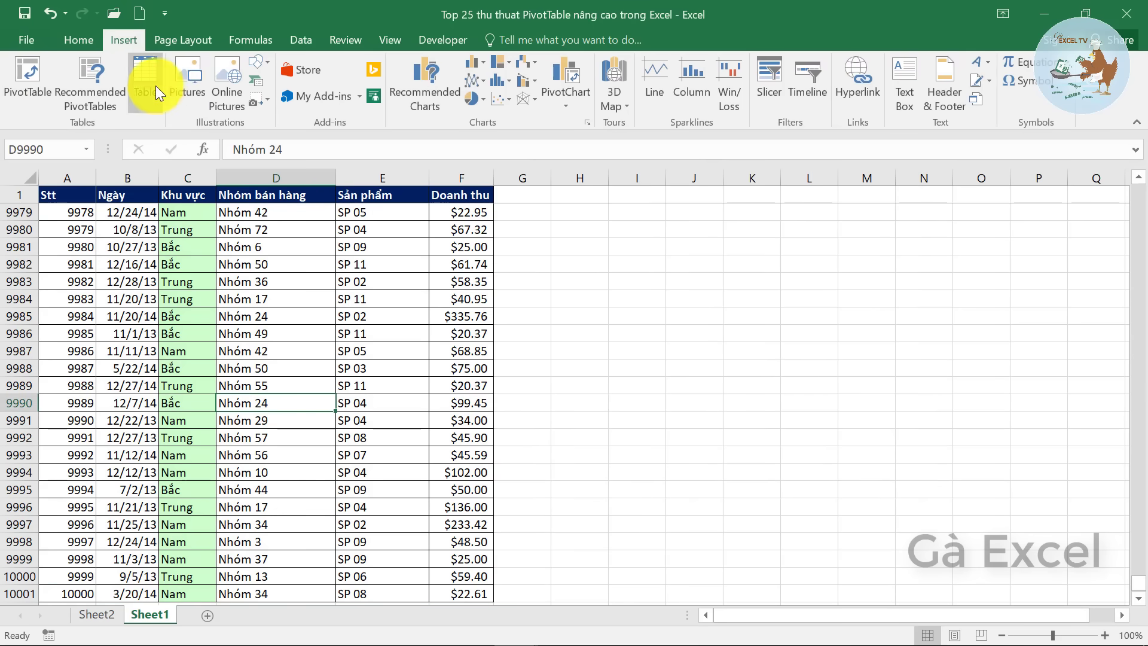
Step: Convert the Sheet1 sales data into a table named Du_Lieu_PV
click(140, 77)
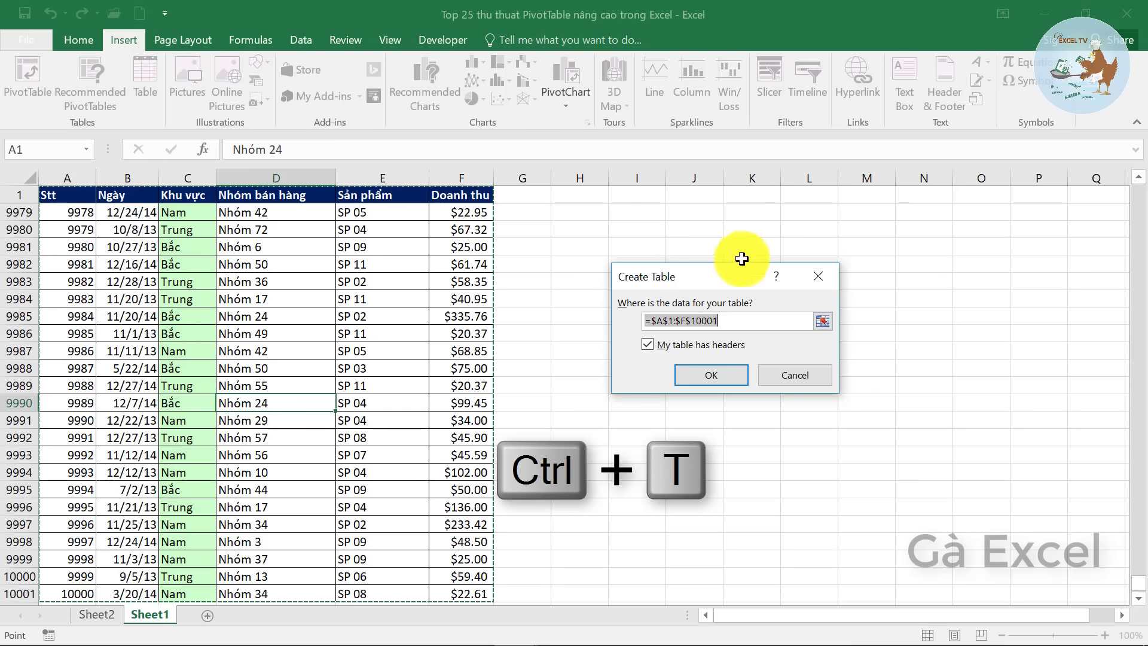
drag(729, 278, 676, 238)
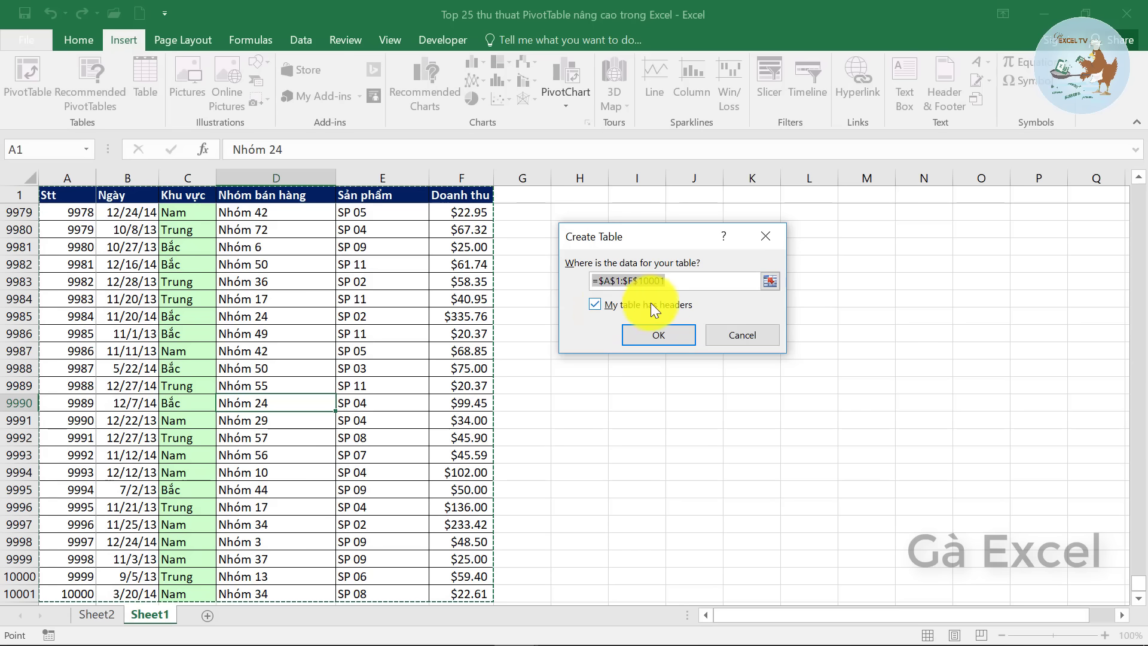
click(660, 335)
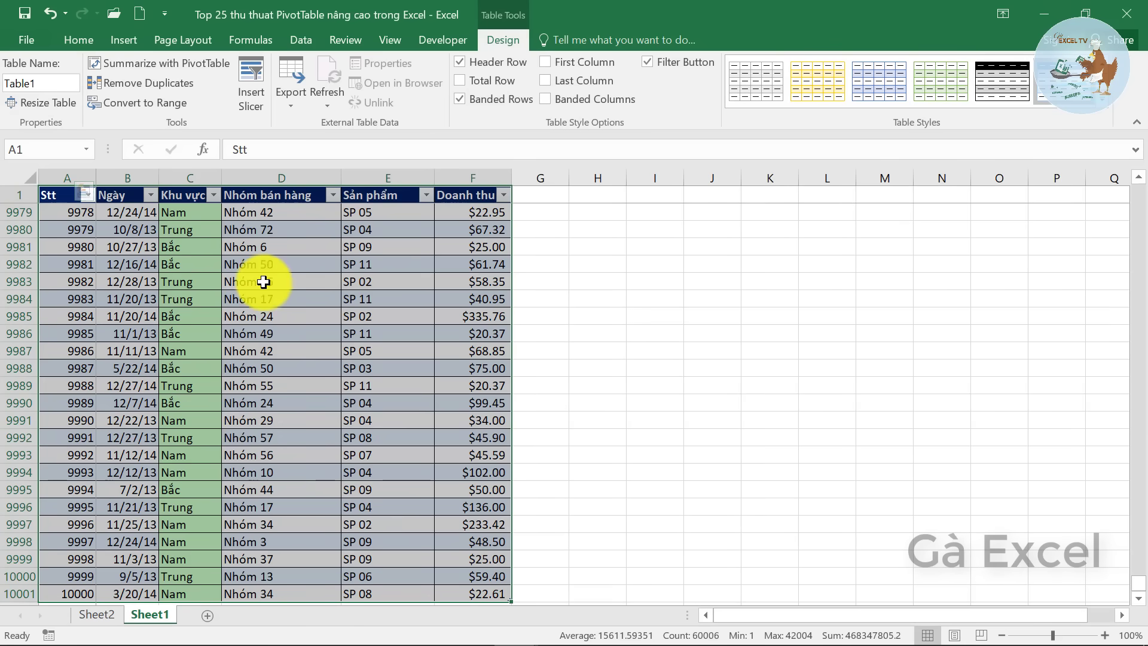
click(50, 83)
key(BackSpace)
text(Du_Lieu_PV)
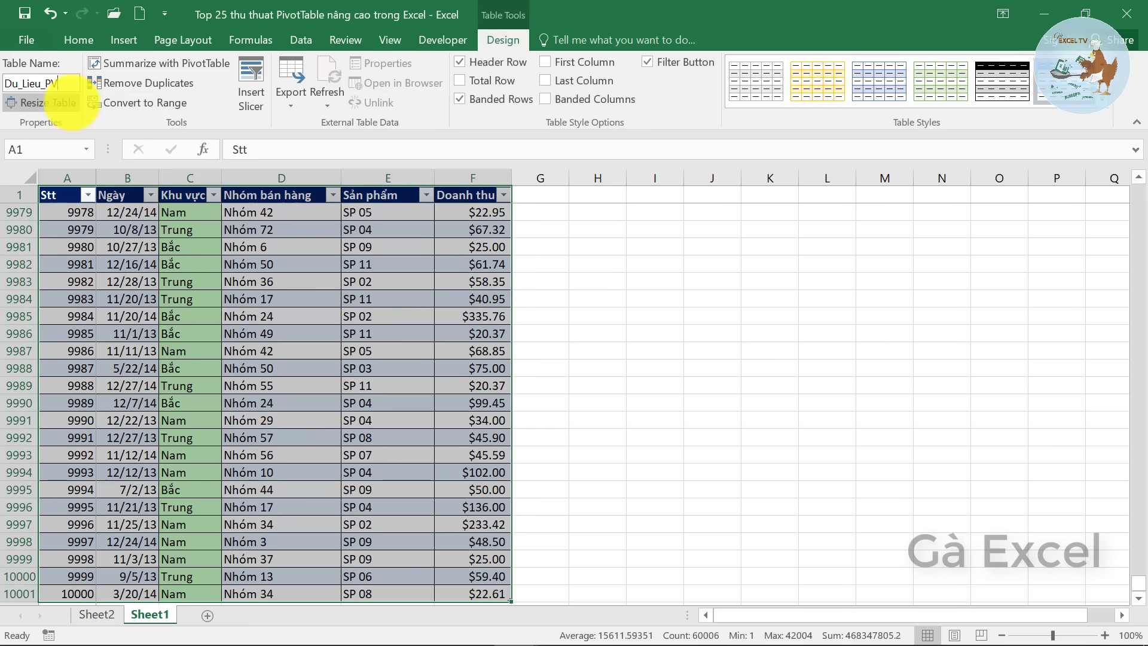
click(180, 316)
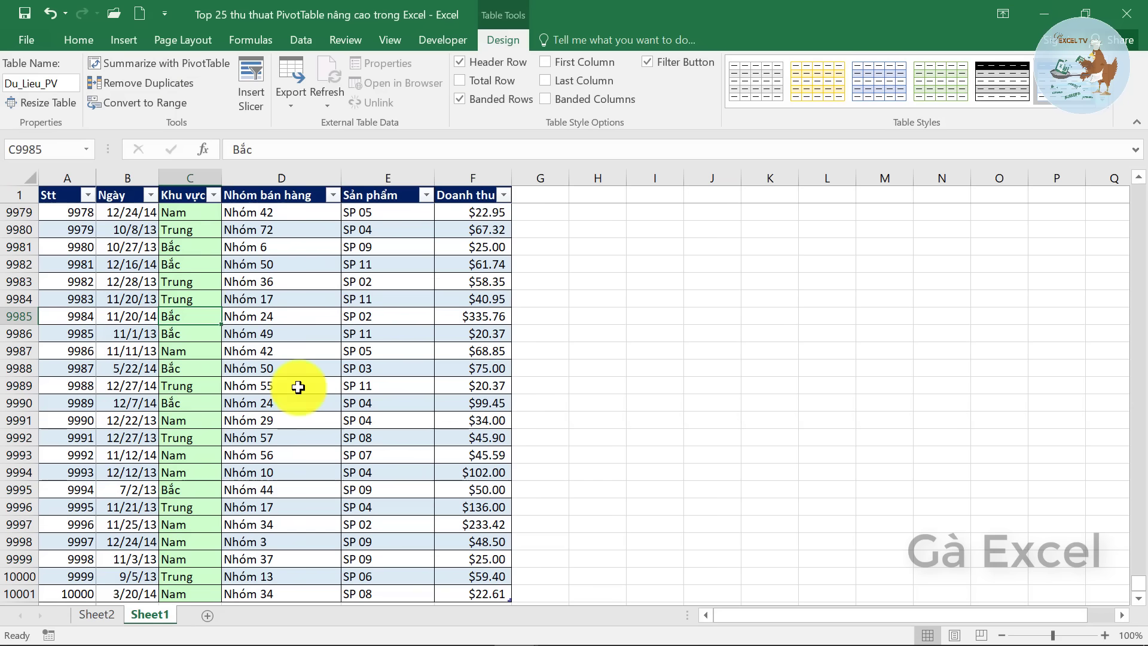
Step: Build a new-sheet PivotTable from Du_Lieu_PV summing Doanh thu by Khu vực, then return to Sheet1
click(130, 38)
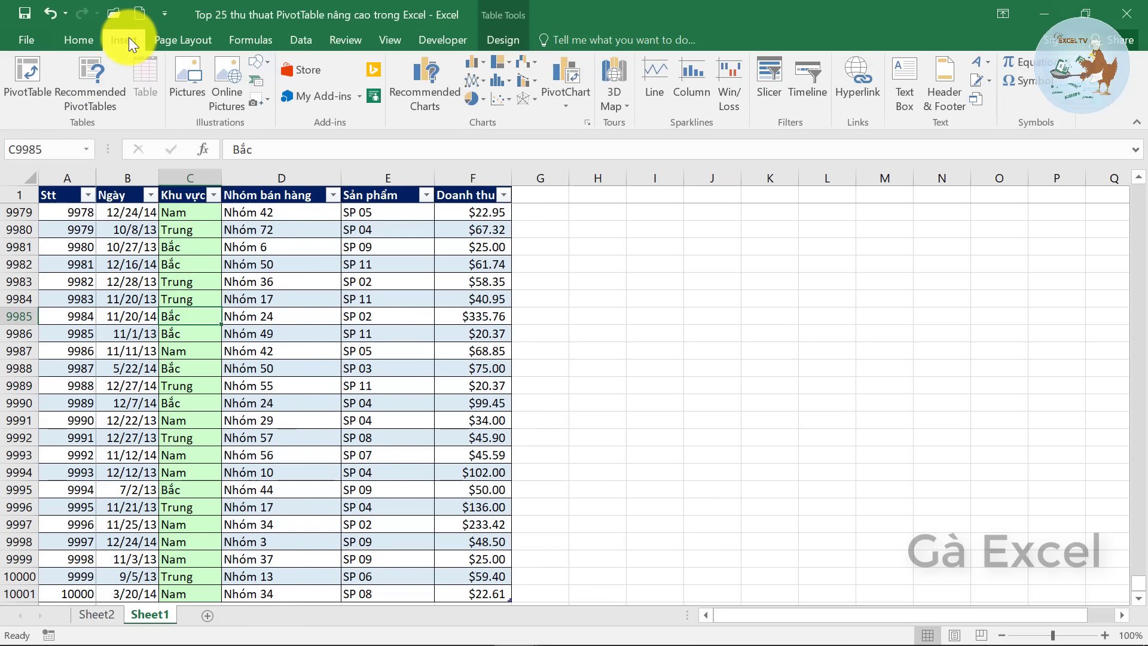
click(19, 73)
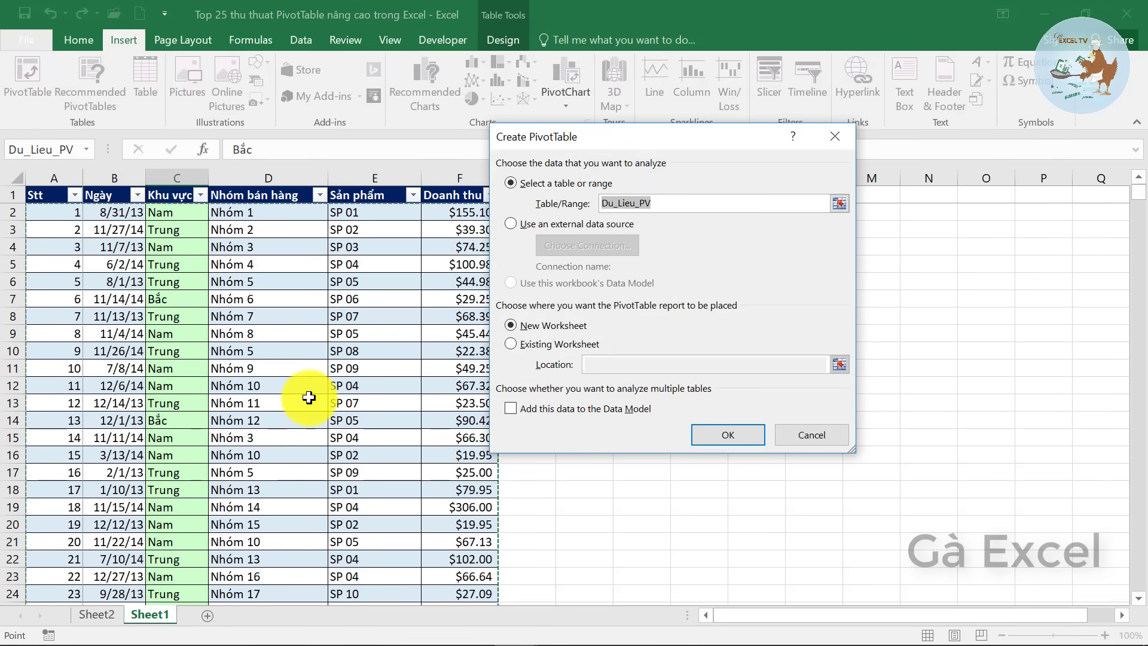
click(744, 443)
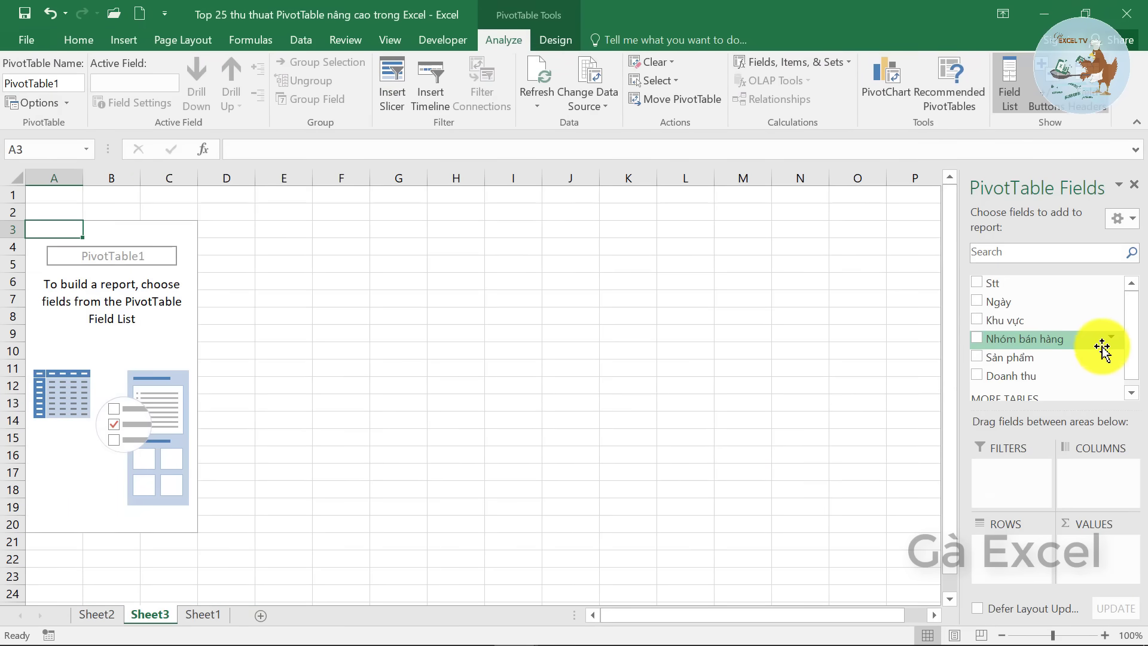
drag(1041, 323, 1016, 550)
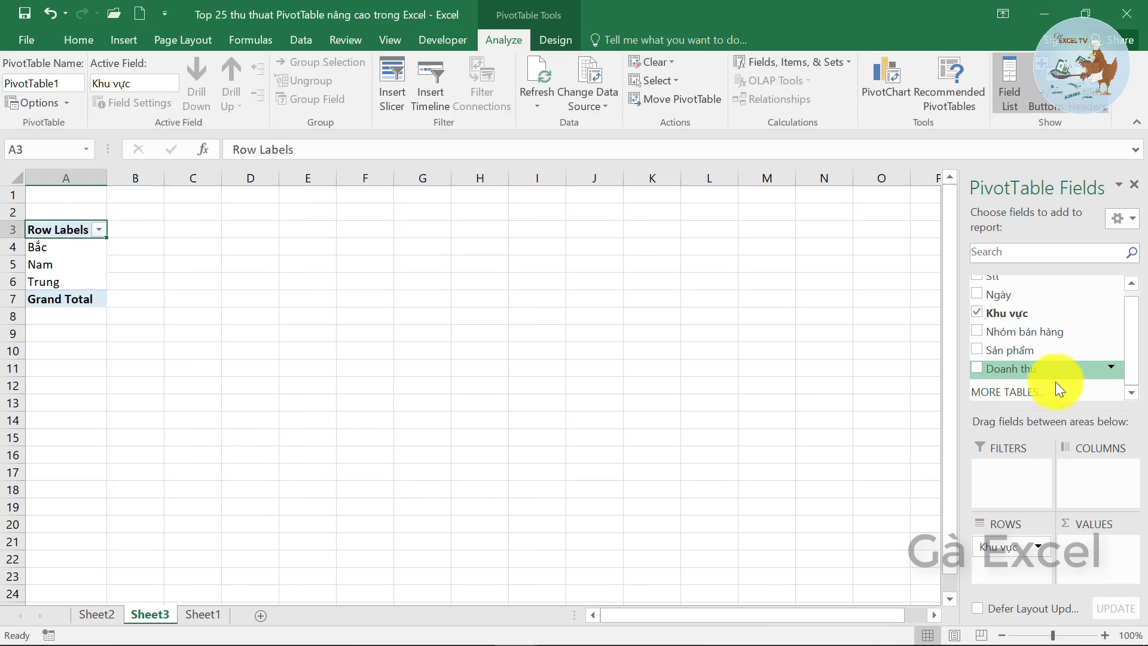
drag(1027, 375, 1098, 562)
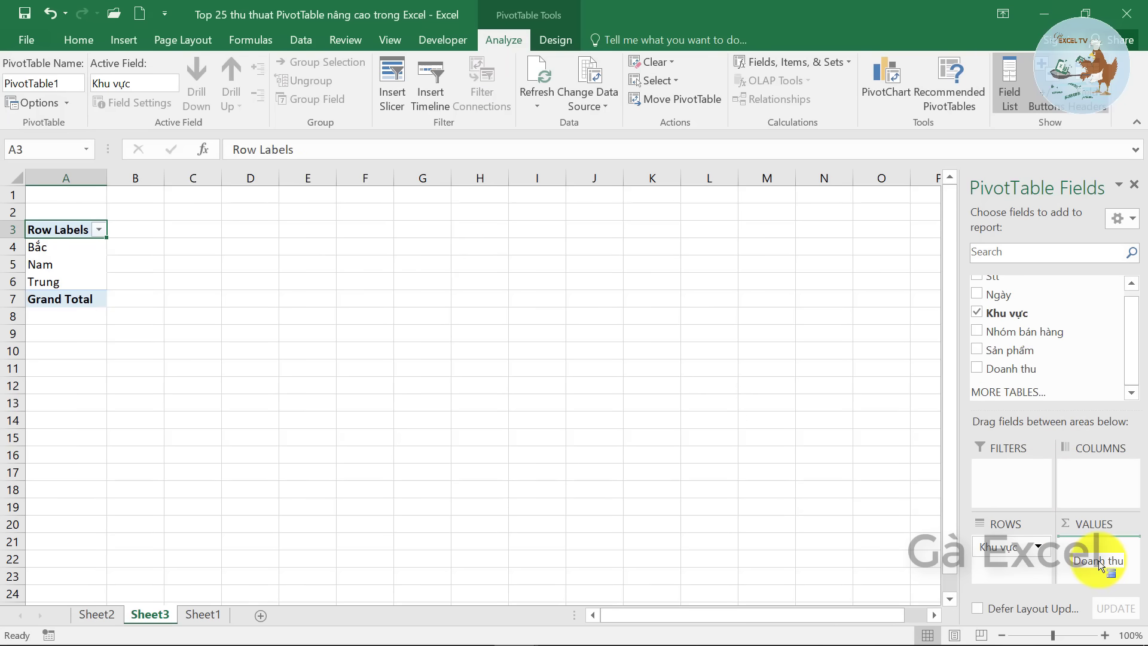
click(299, 420)
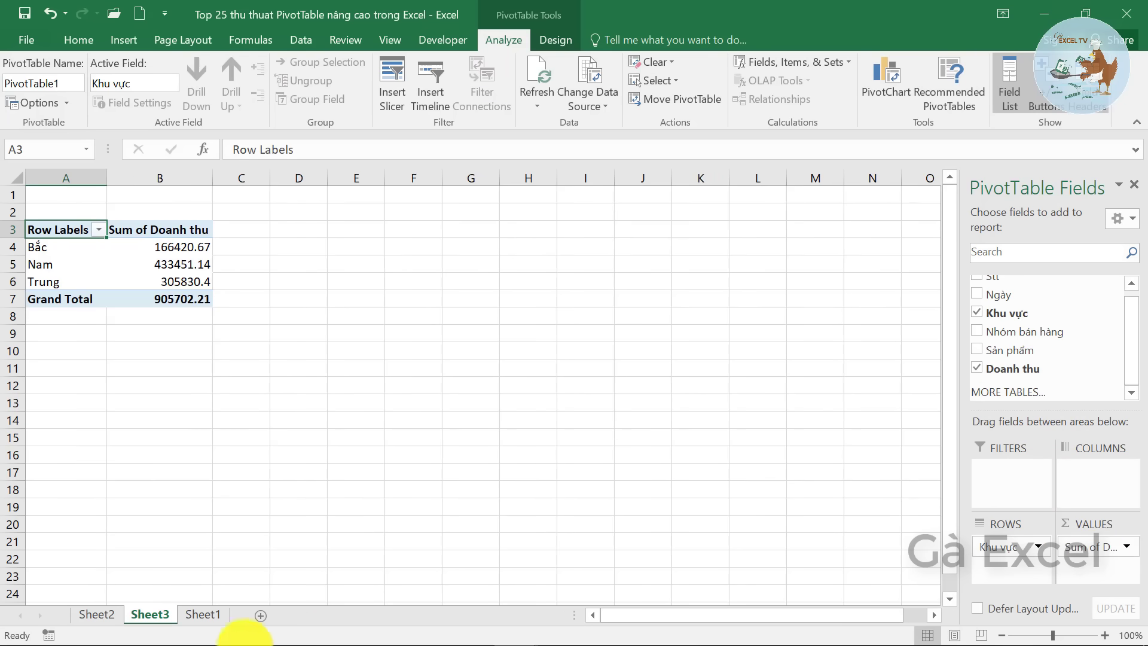
click(203, 615)
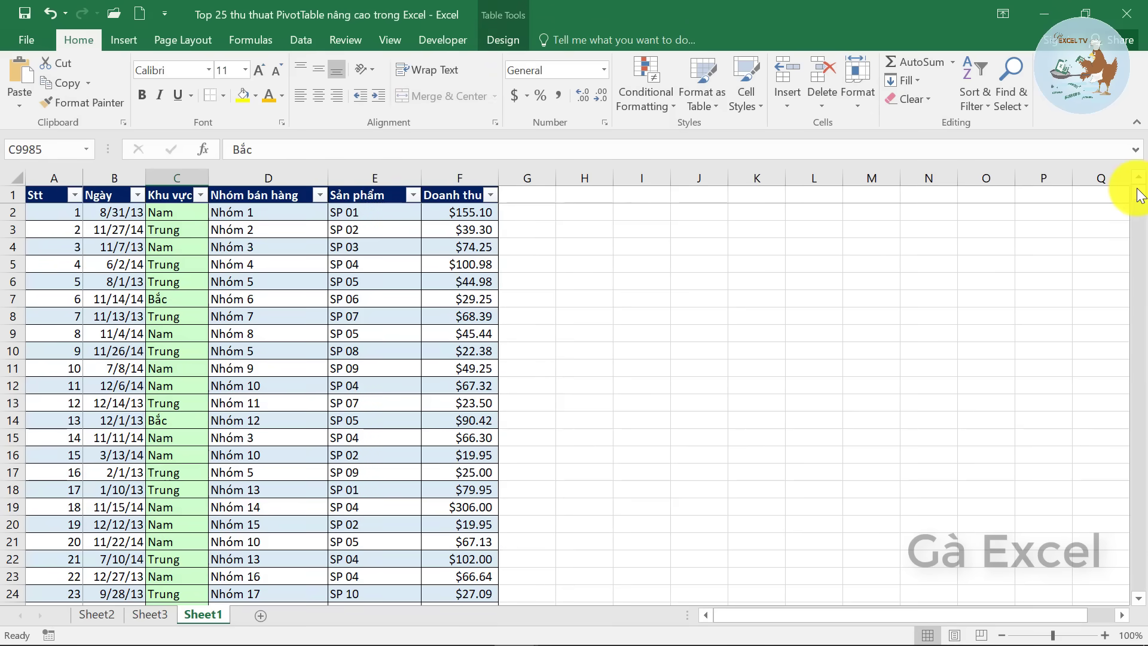
Step: Copy the last record in row 10001 into the new row 10002
drag(1139, 193, 1139, 574)
scroll(479, 513, down, 6)
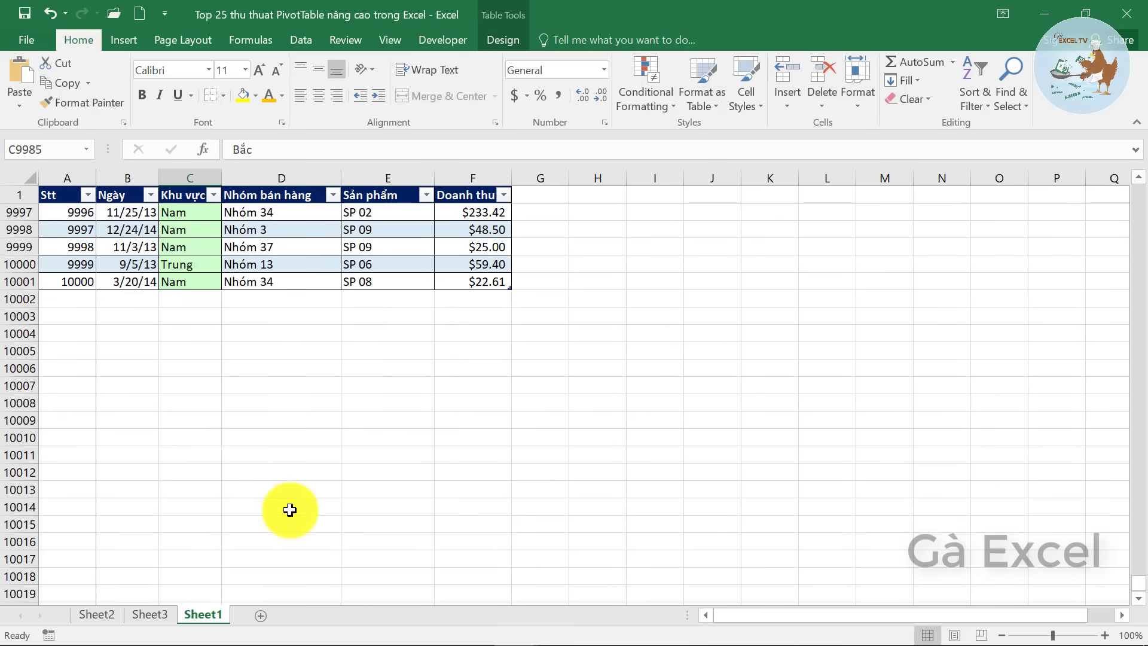
drag(75, 281, 459, 283)
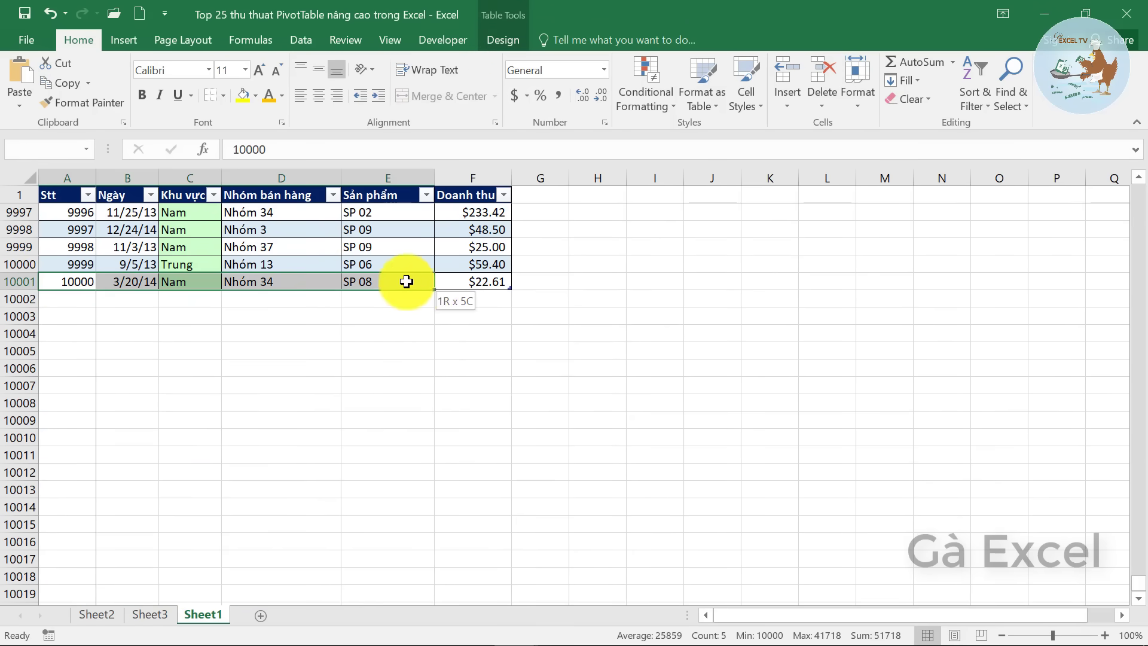
right_click(459, 283)
click(485, 256)
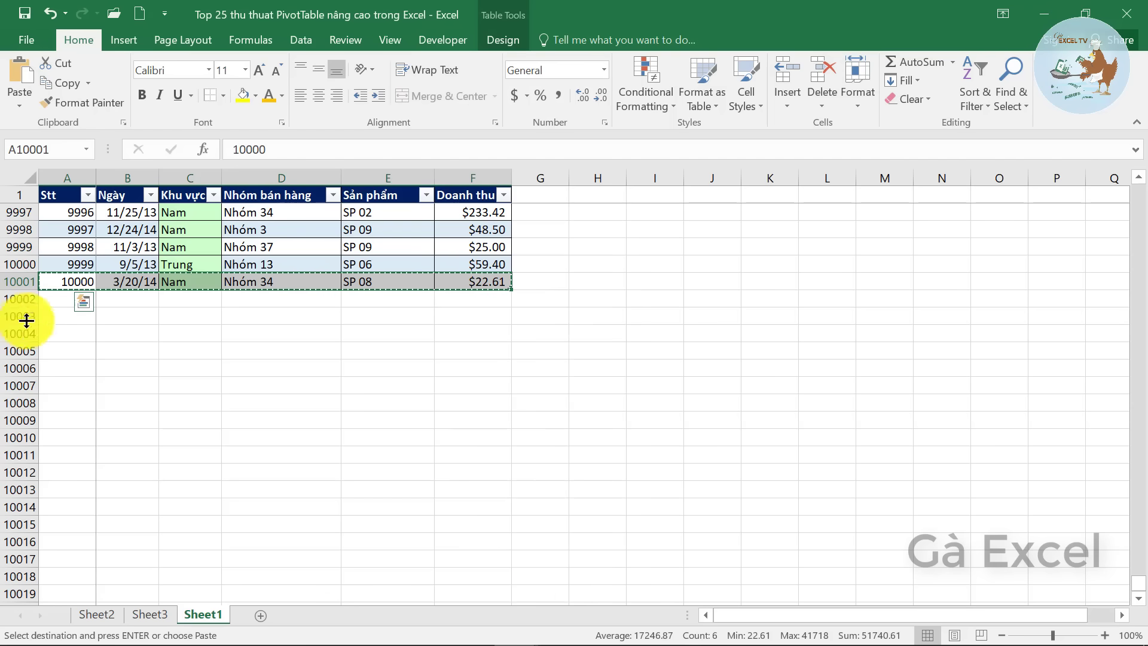
right_click(66, 299)
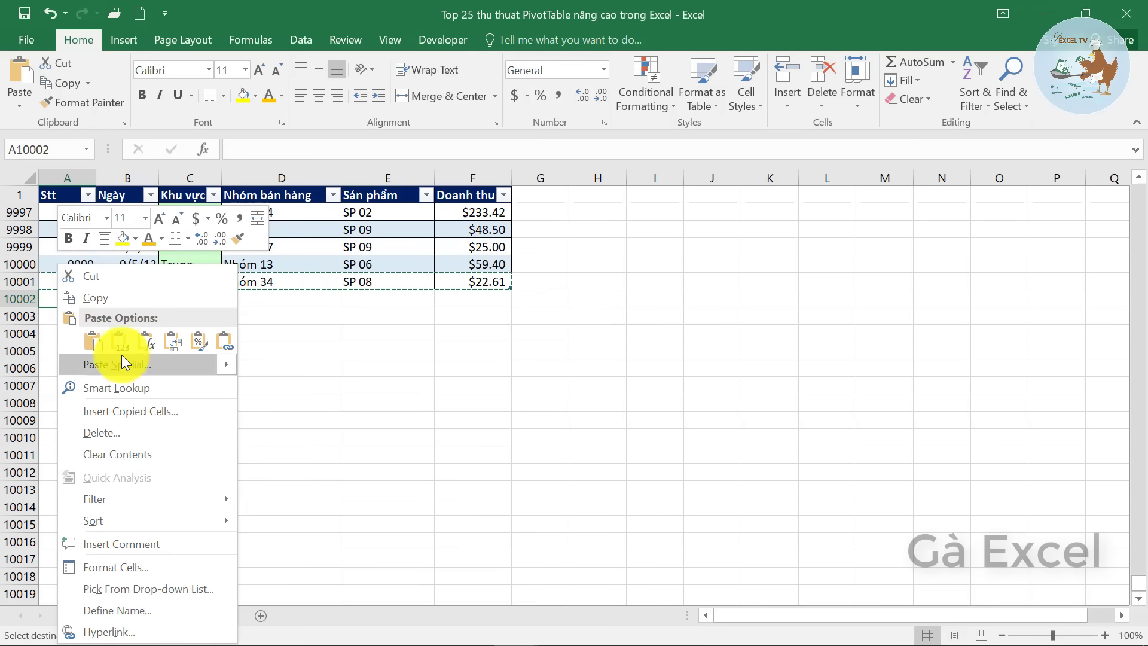
click(90, 342)
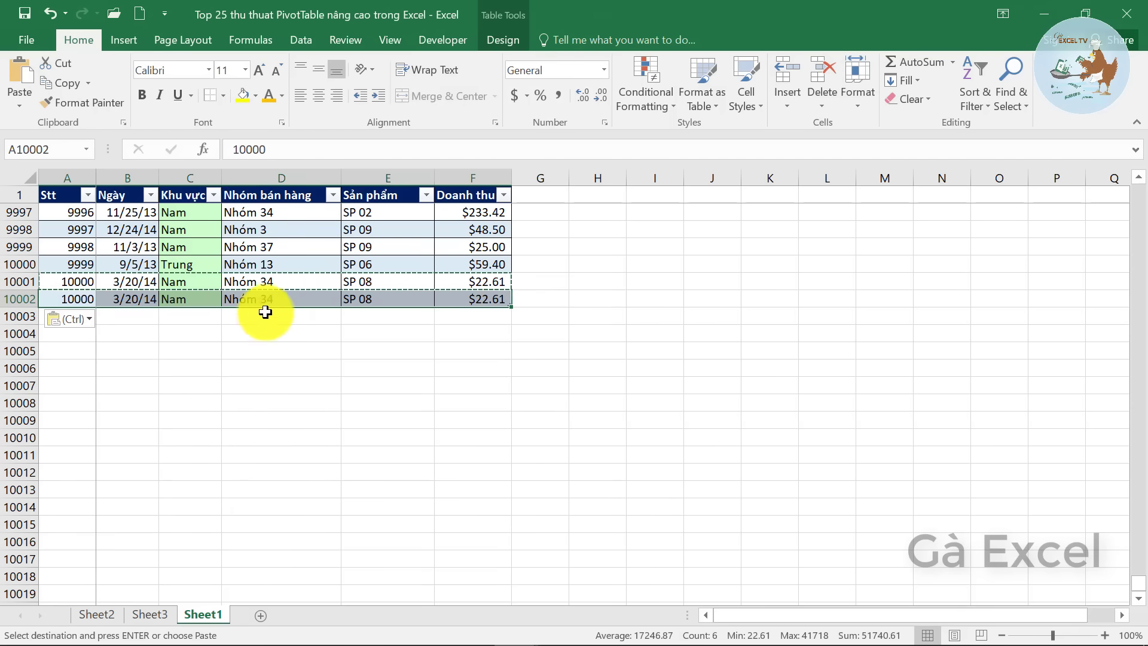
key(Escape)
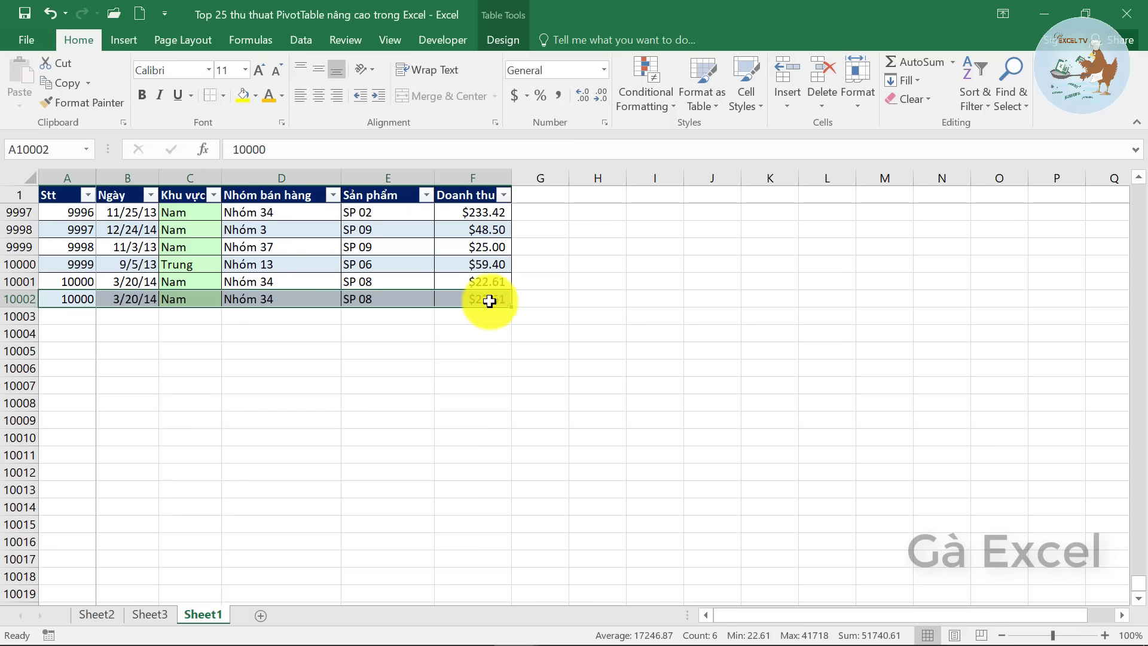
Step: Enter 9999999 as the new row's Doanh thu and autofit column F
click(489, 301)
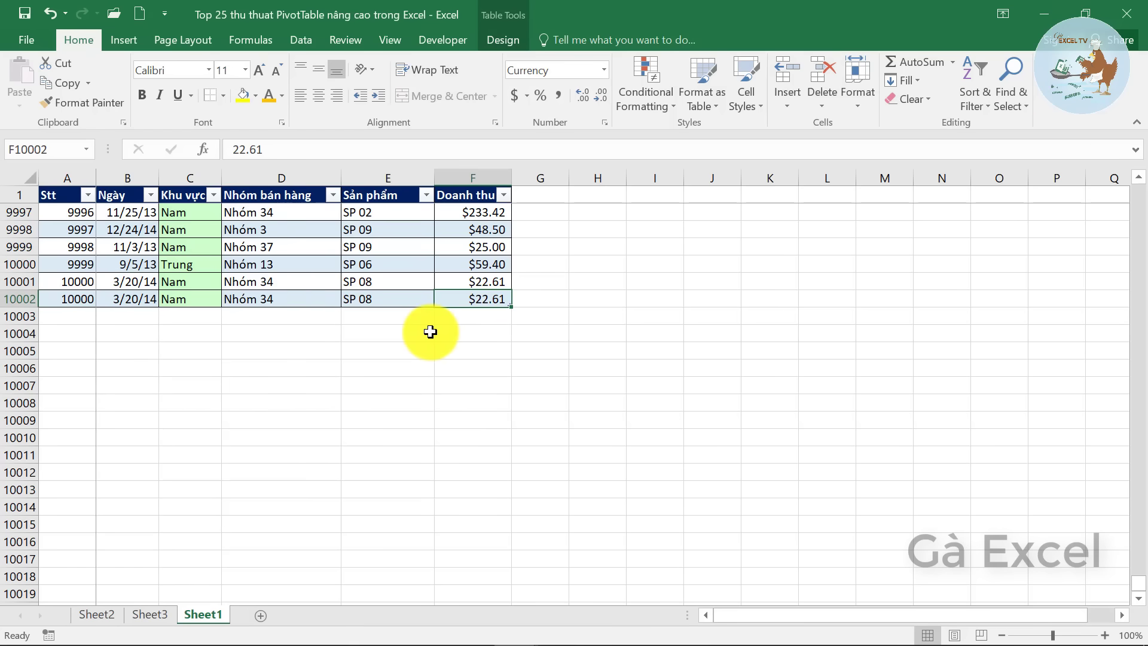
text(9999999)
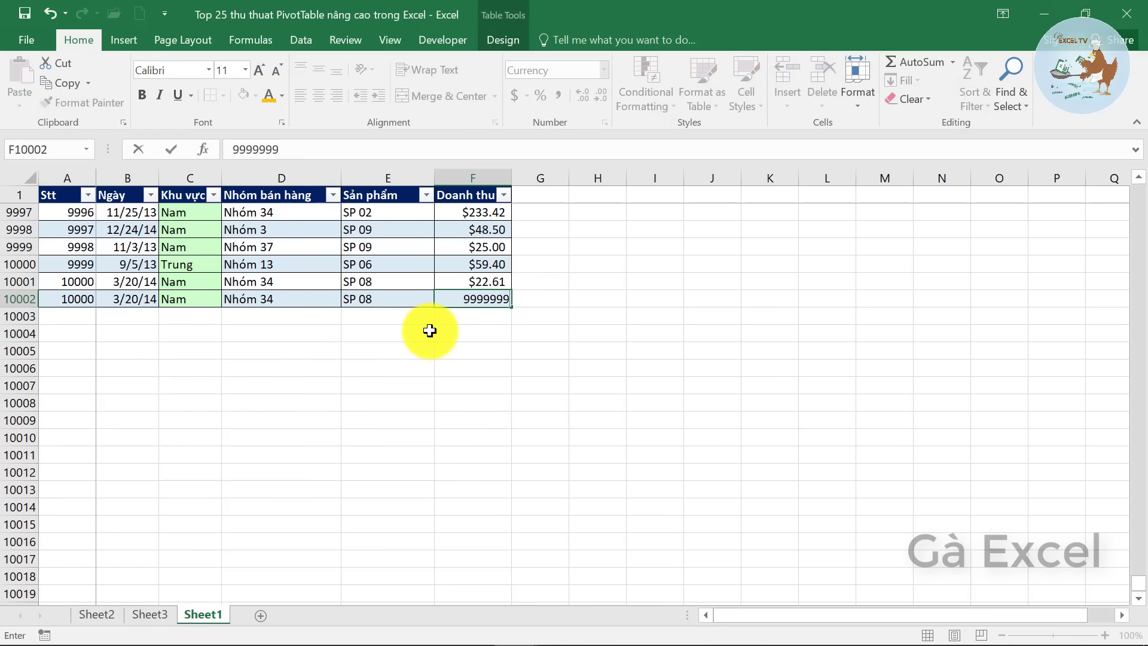
key(Return)
key(Up)
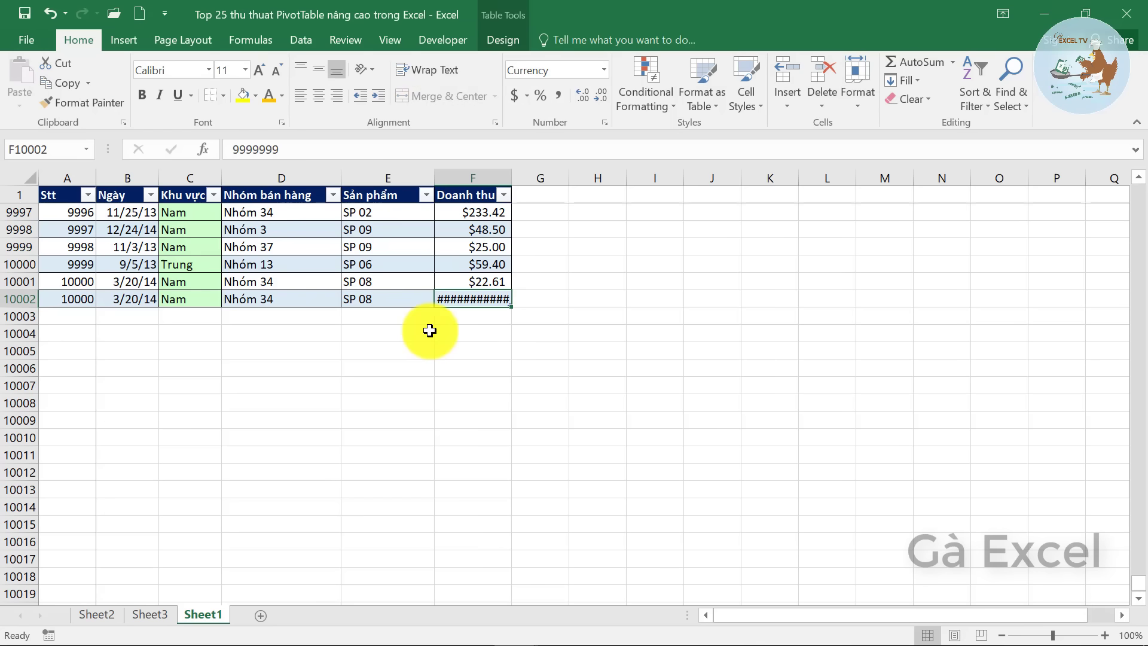
double_click(514, 182)
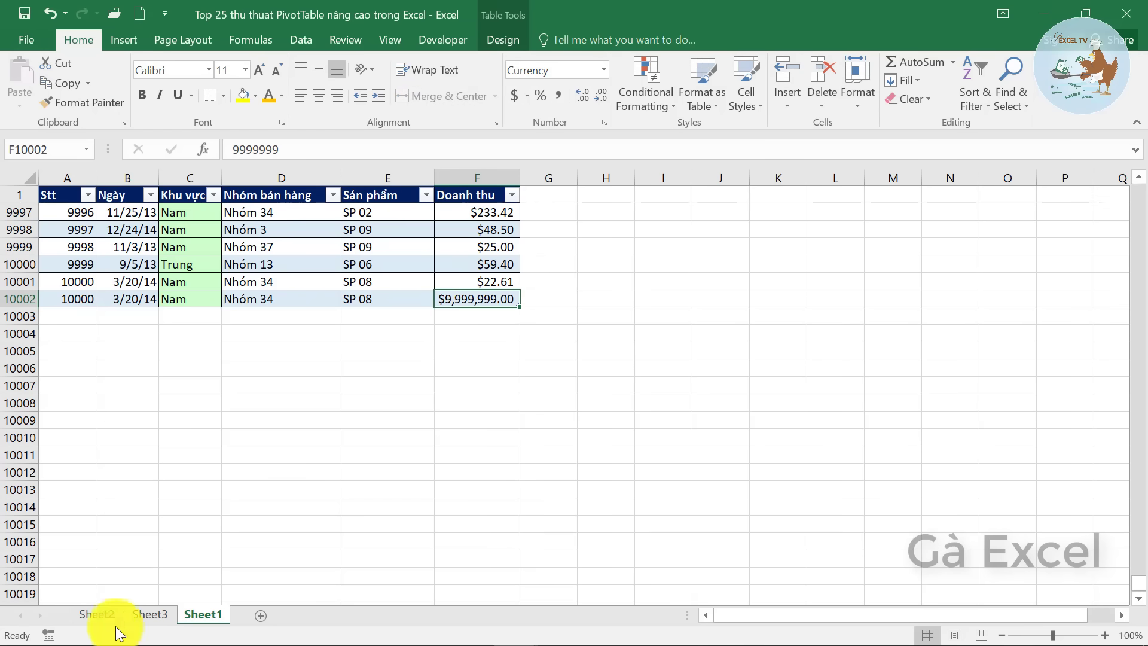
click(148, 614)
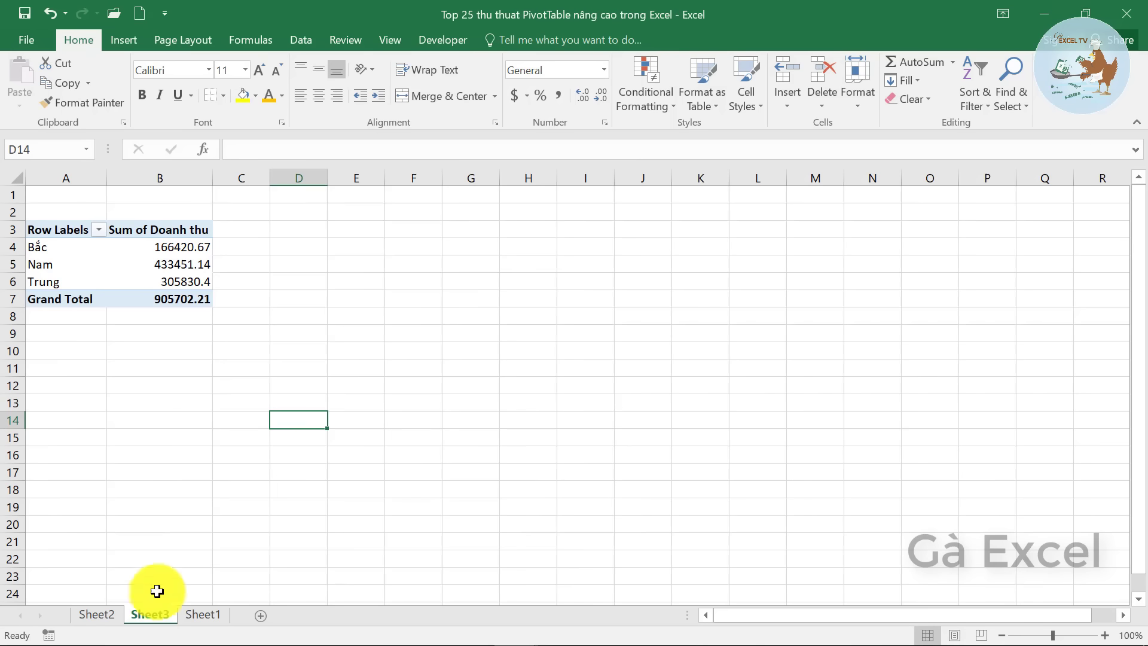
Step: Refresh the Sheet3 PivotTable so it includes the new 9999999 row
click(160, 266)
right_click(161, 267)
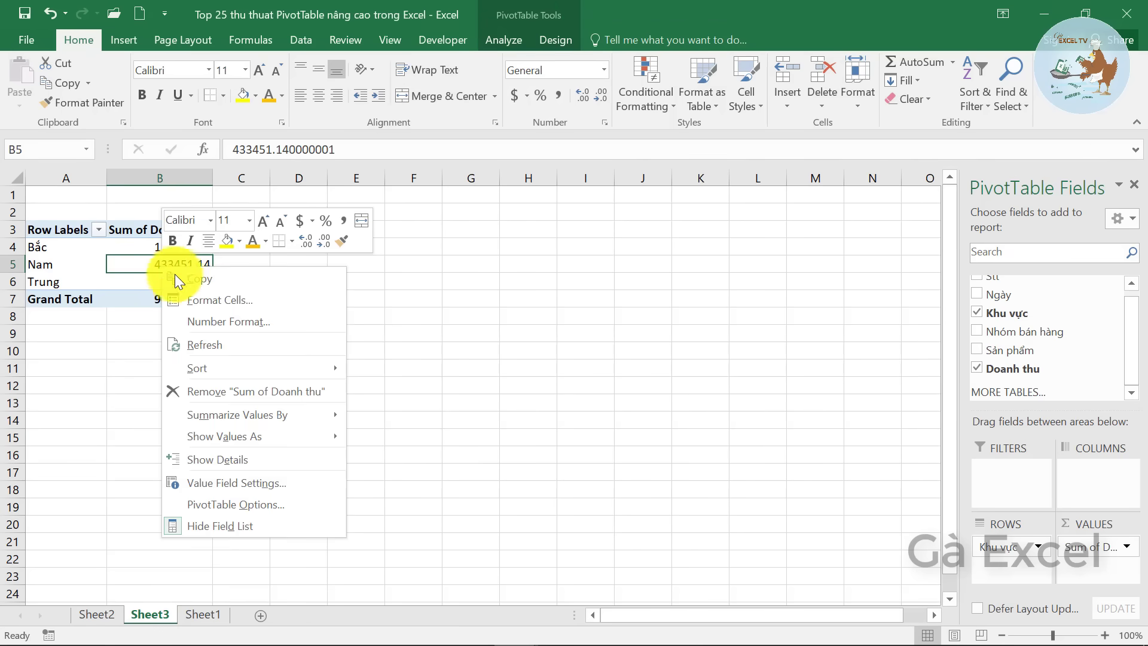
click(217, 346)
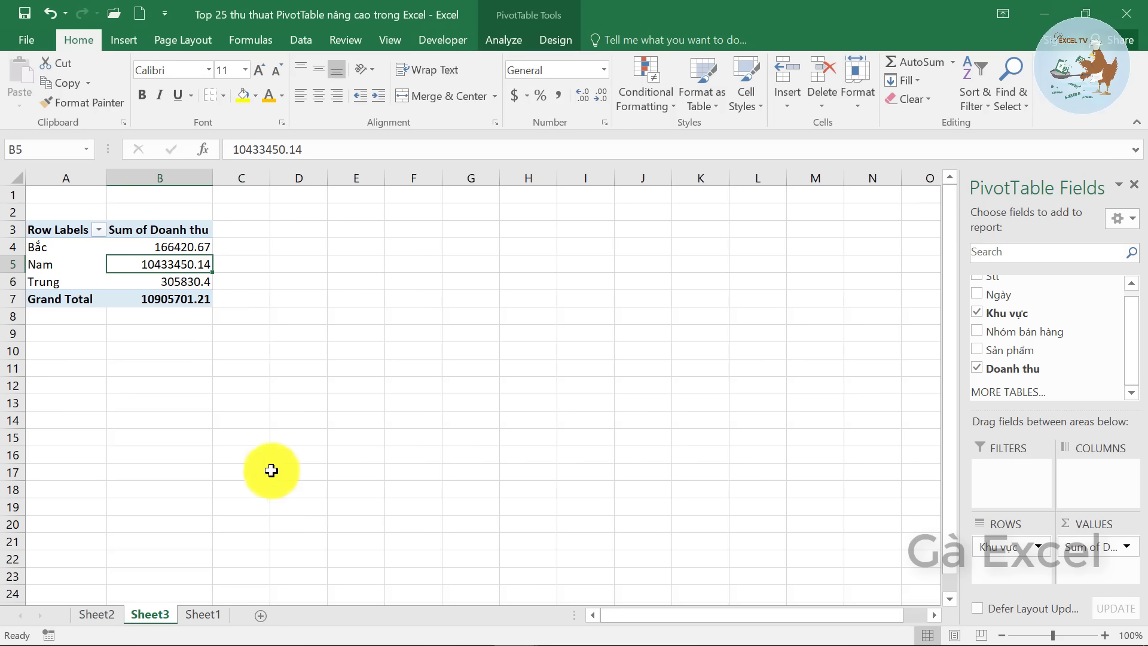
Step: Replace Khu vực with Sản phẩm in the PivotTable rows
click(209, 616)
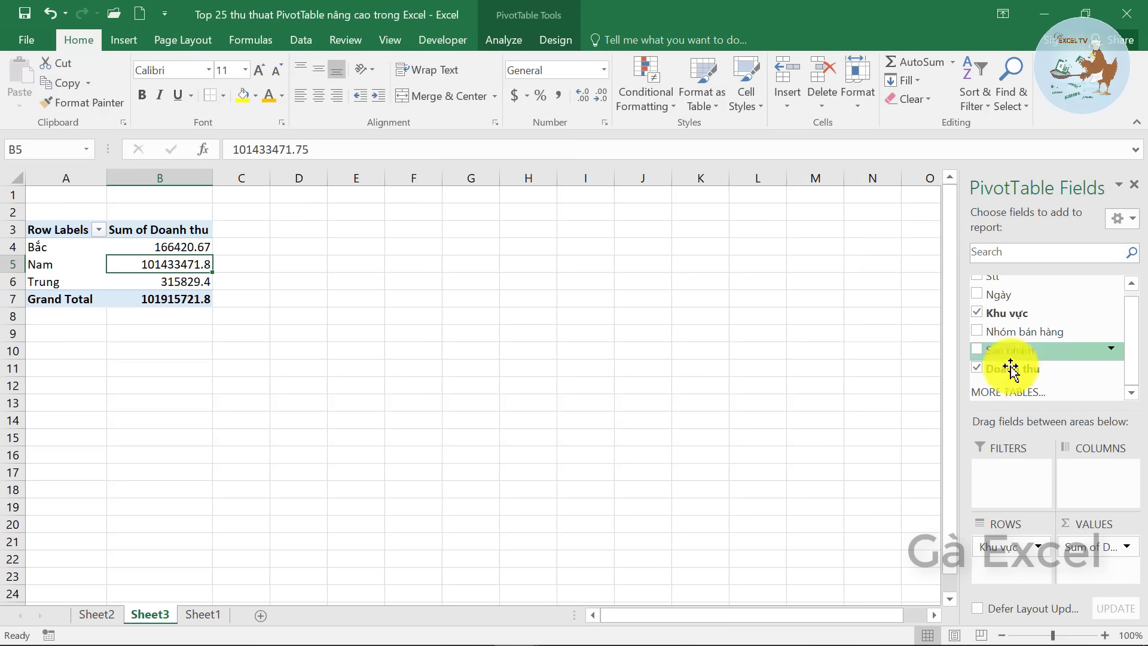
click(977, 313)
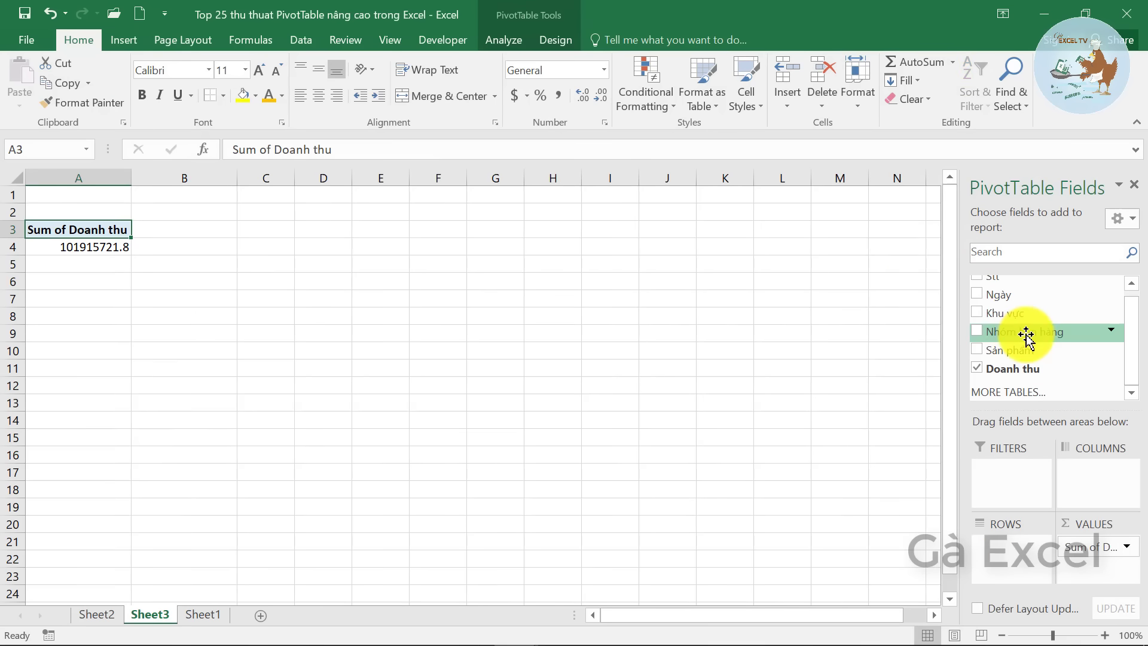
drag(1017, 350, 1018, 551)
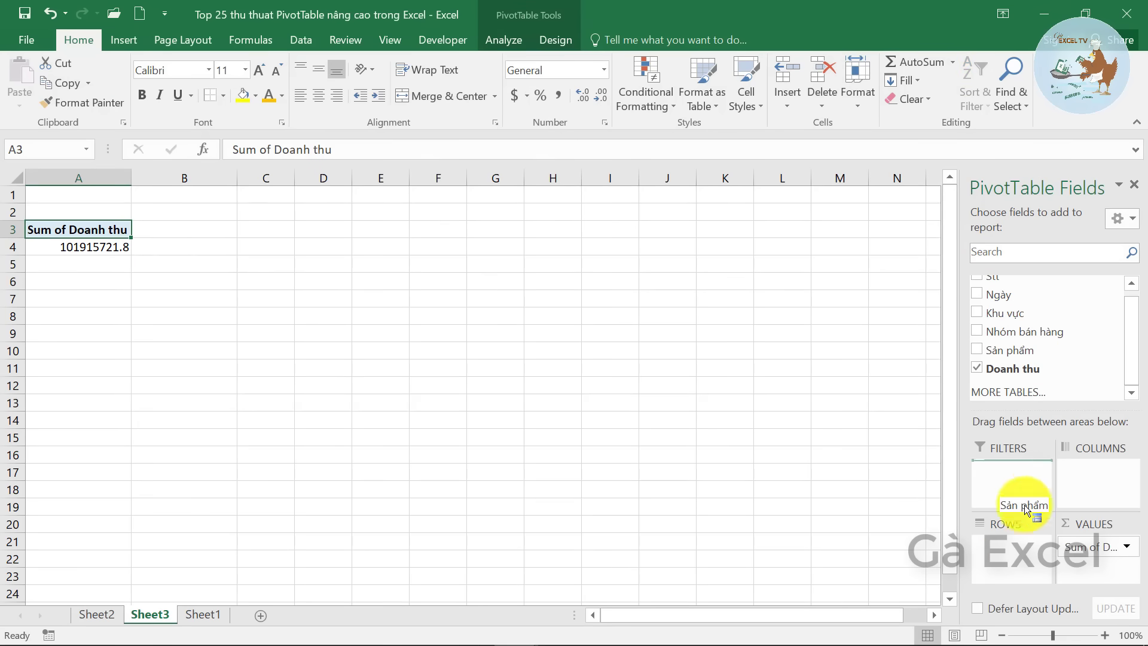
click(180, 298)
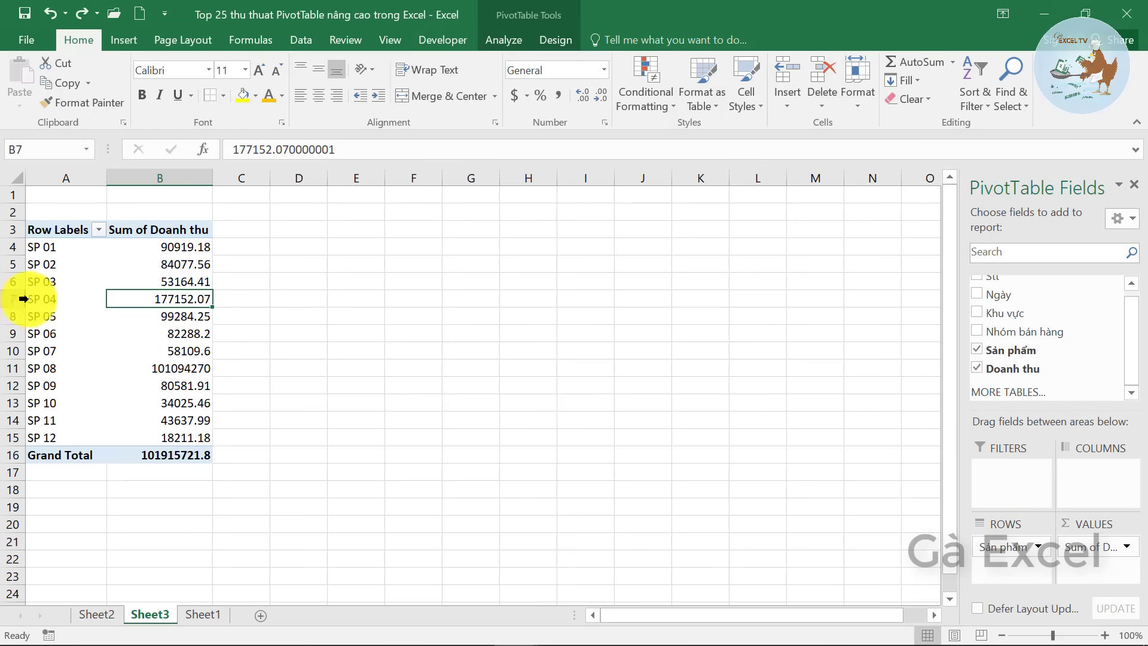
Step: Drill into the SP 02 total and widen column B to show the dates
click(178, 267)
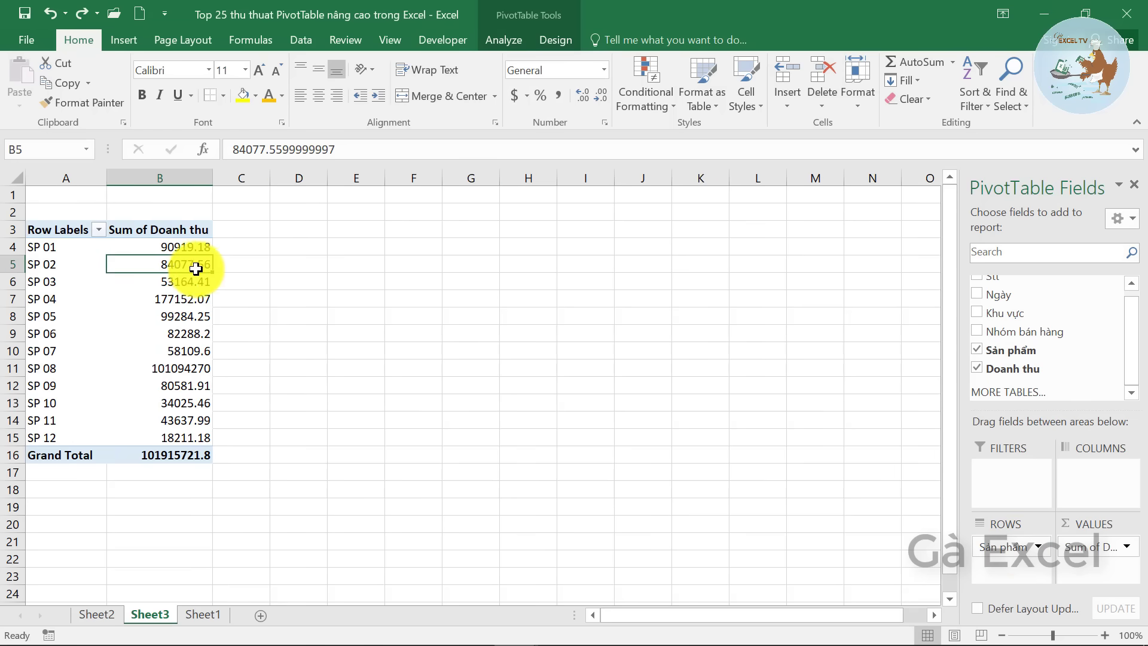
double_click(180, 265)
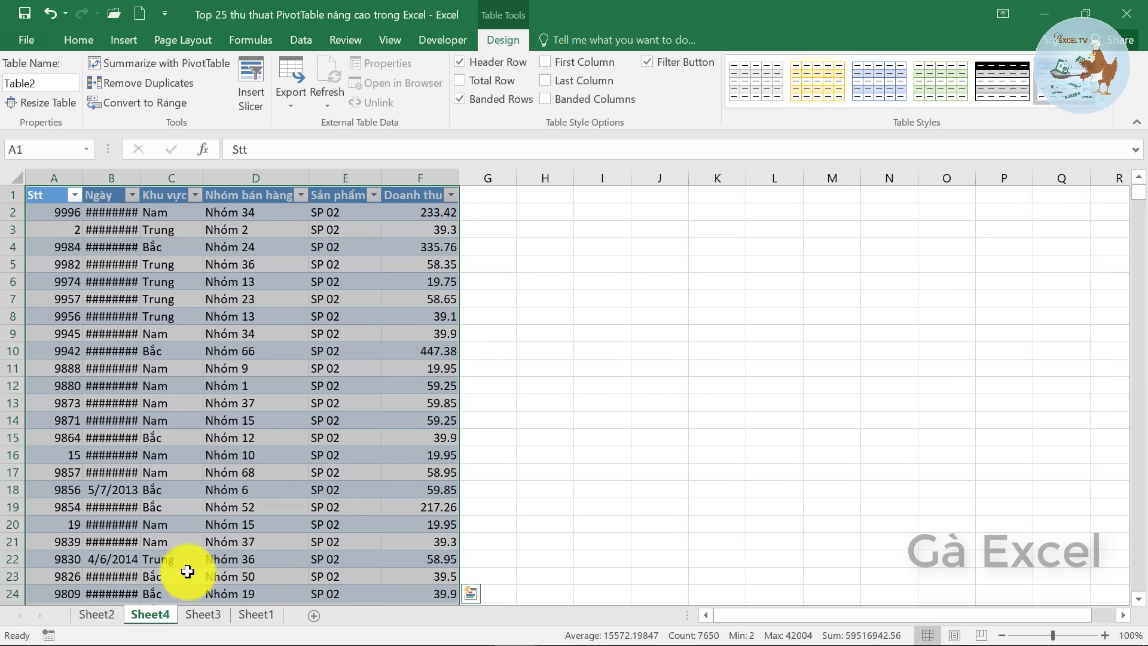
drag(138, 180, 160, 180)
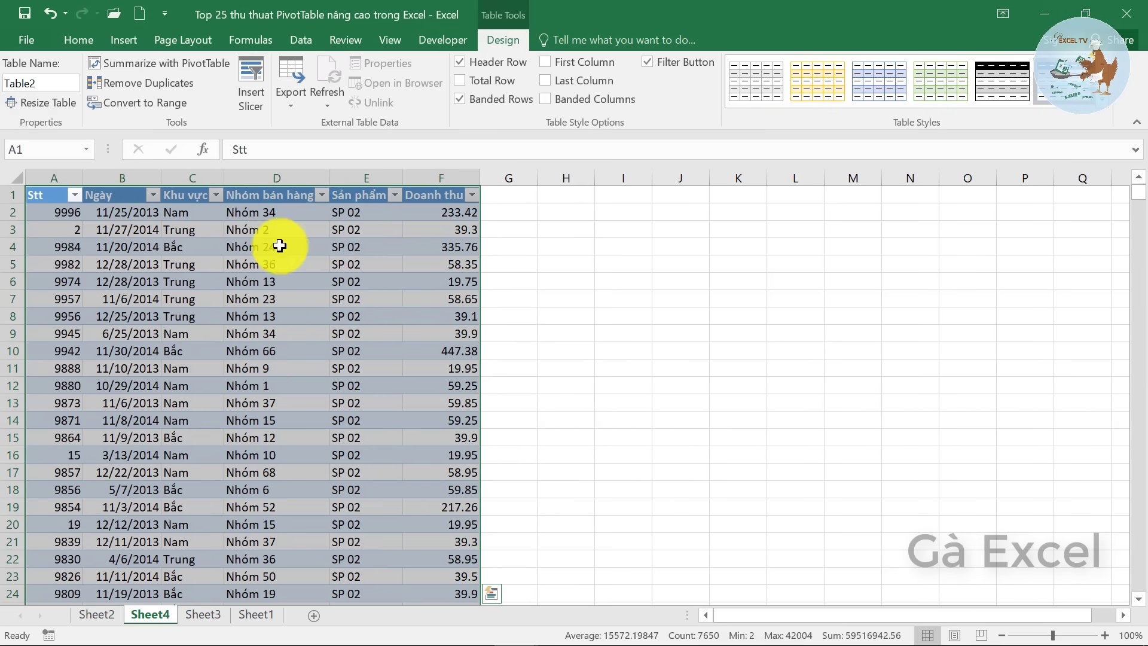
click(367, 222)
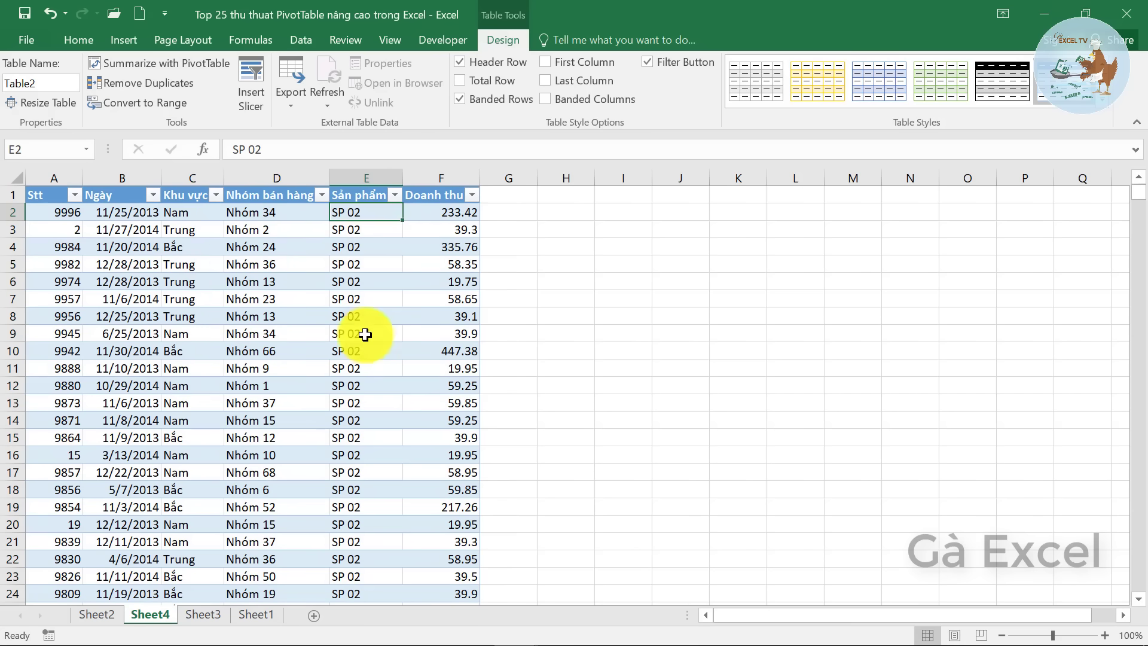
click(367, 403)
Step: Drill into the SP 10 revenue total from the Sheet3 PivotTable
click(200, 614)
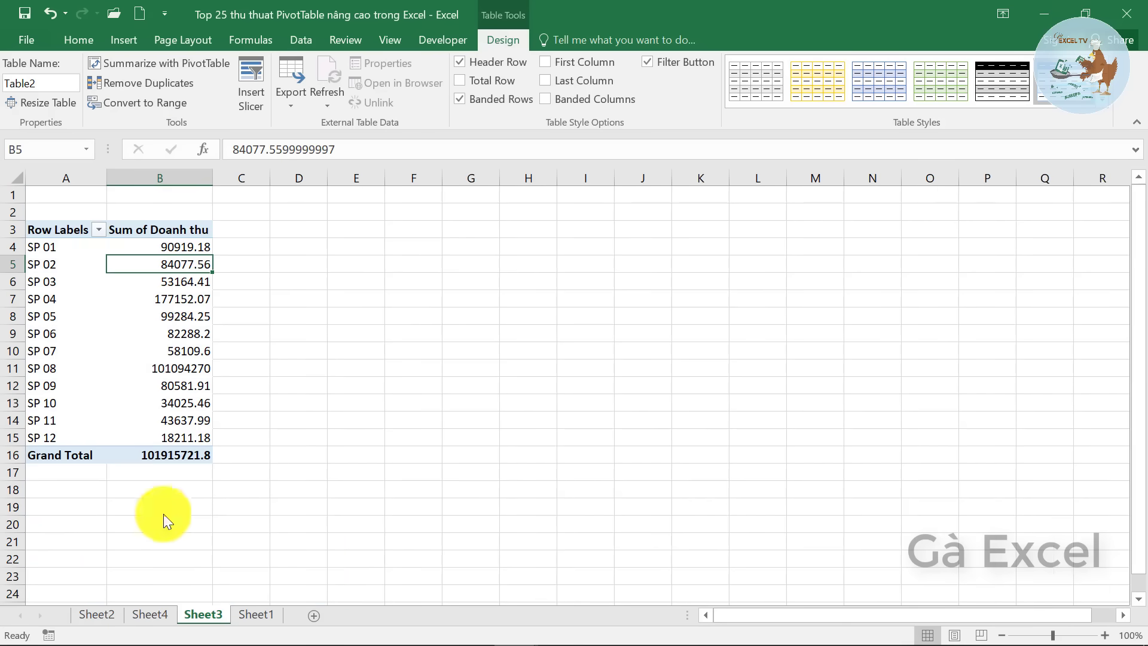
click(185, 402)
double_click(183, 404)
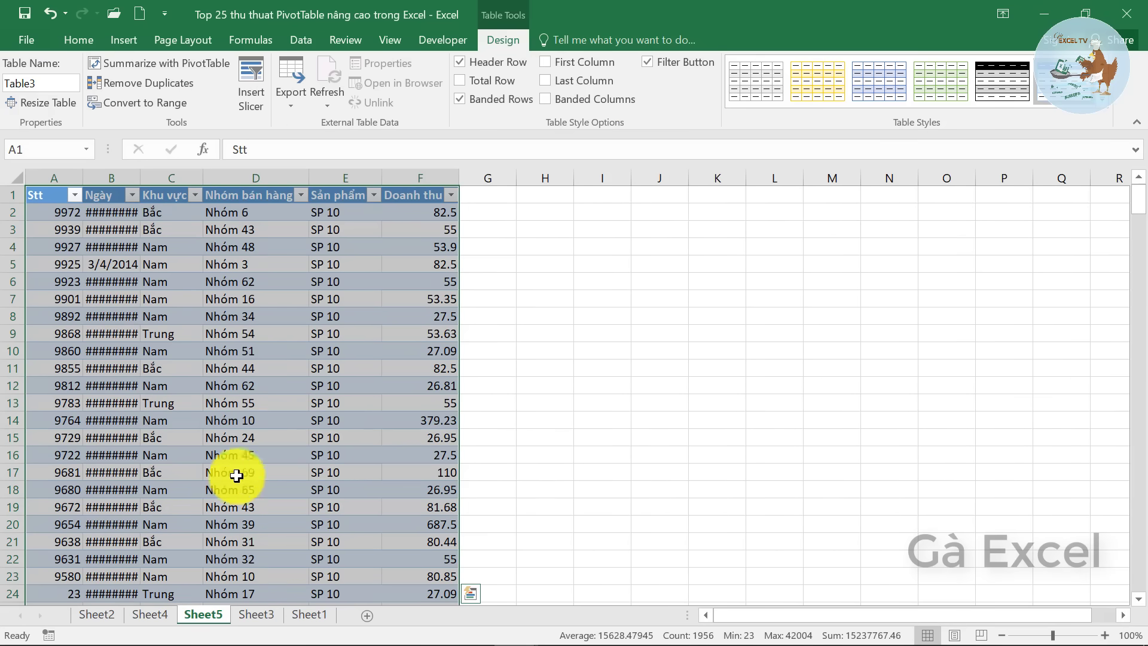
click(344, 235)
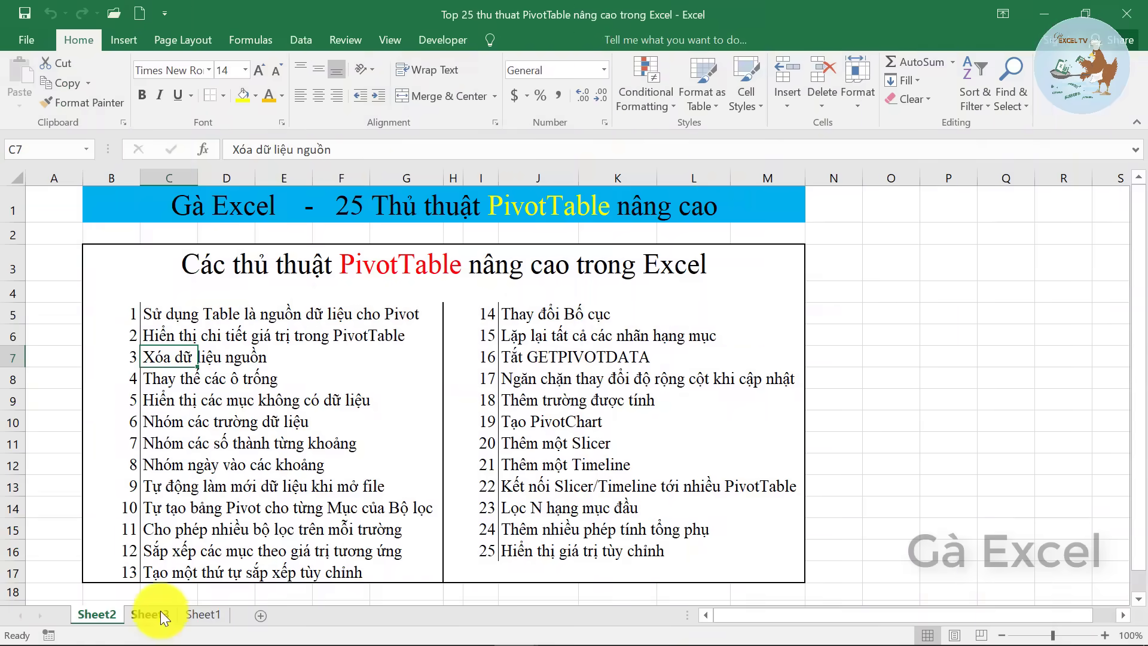
Step: Delete the Sheet1 source-data sheet and confirm the deletion
click(156, 613)
click(202, 609)
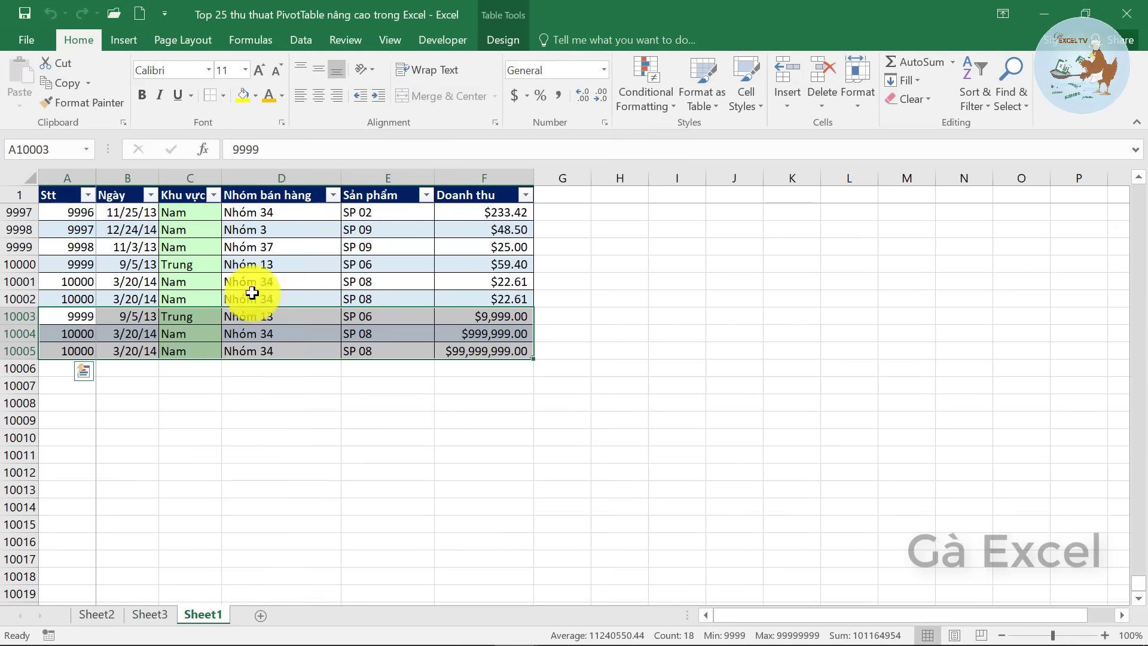
click(190, 282)
right_click(211, 612)
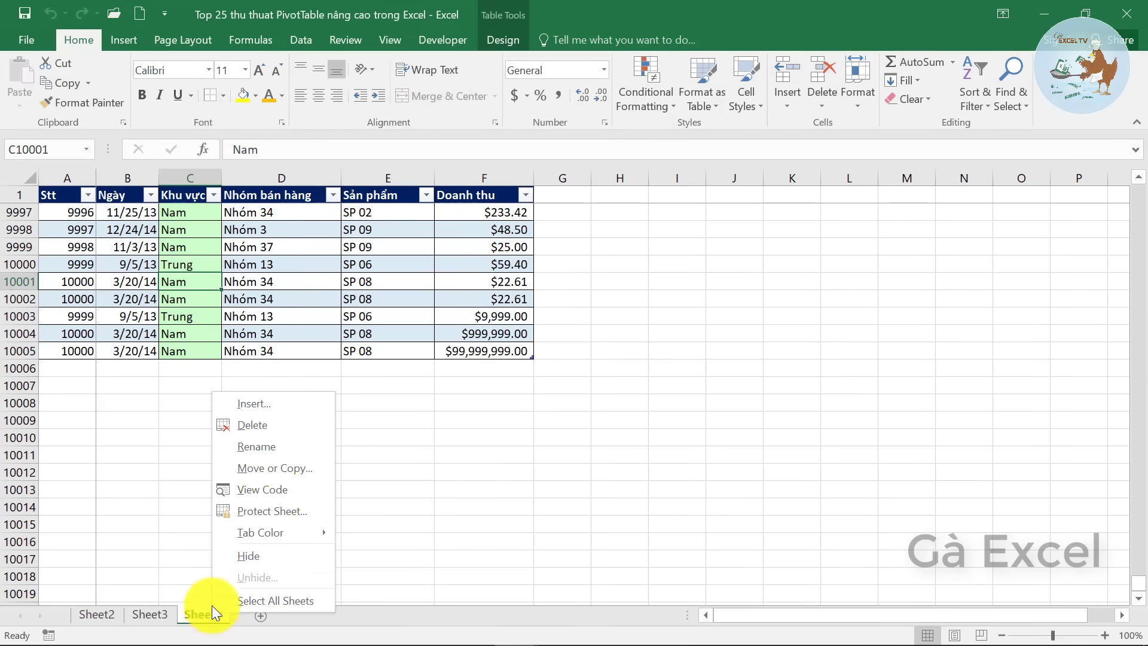
click(269, 426)
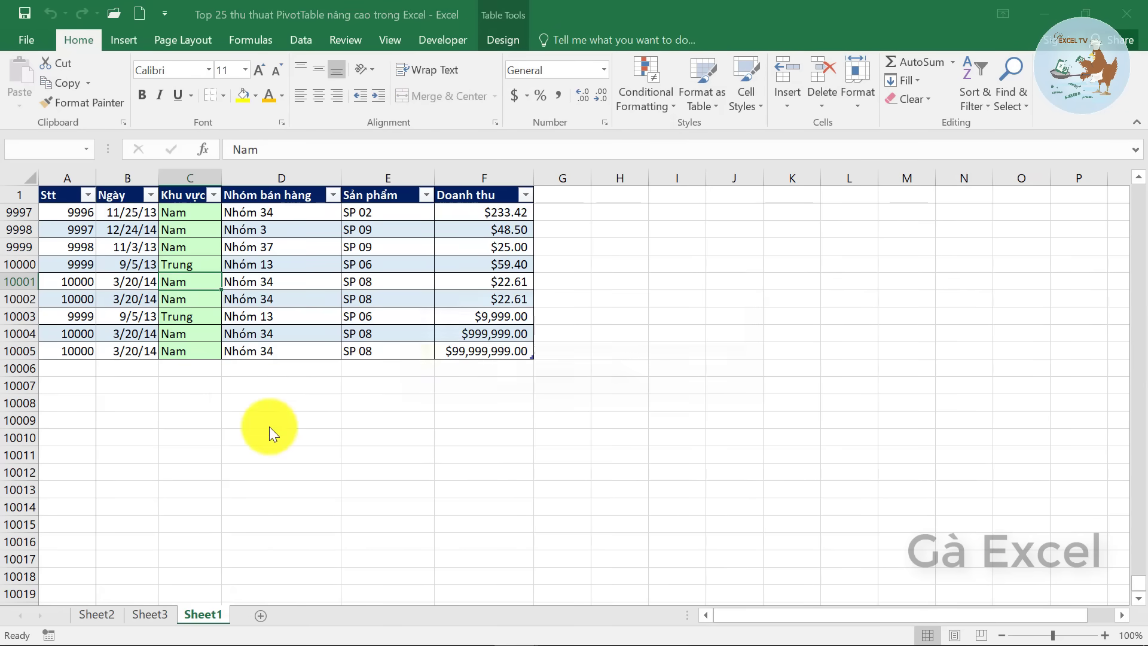
click(537, 378)
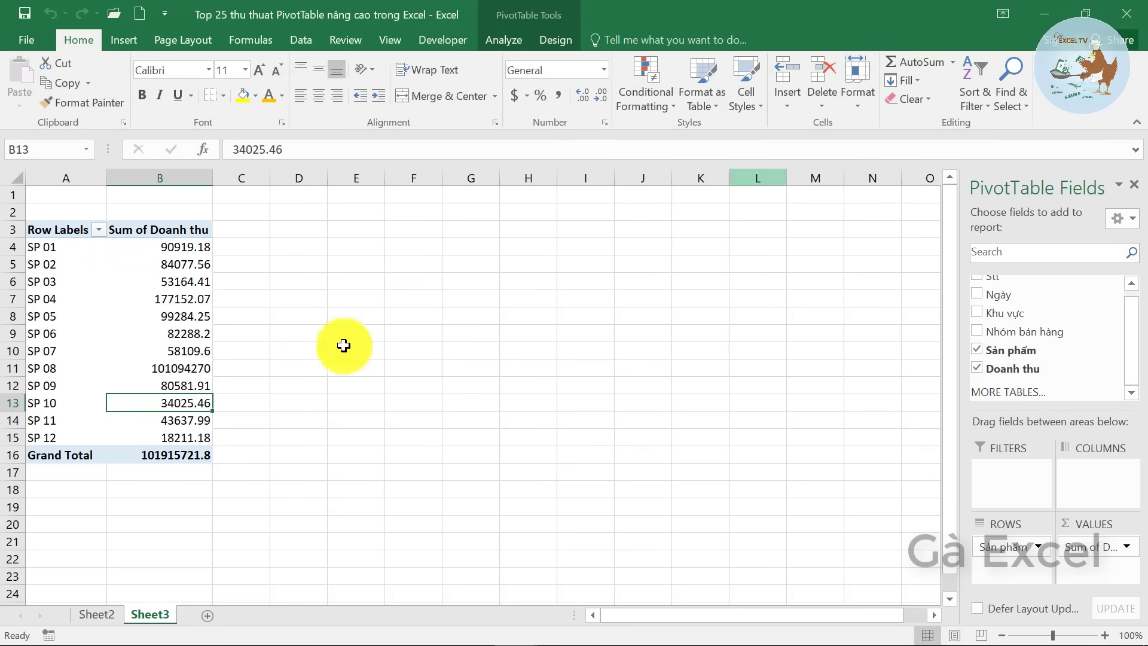
Step: Swap Sản phẩm out for Nhóm bán hàng rows and Khu vực columns in the PivotTable
click(192, 321)
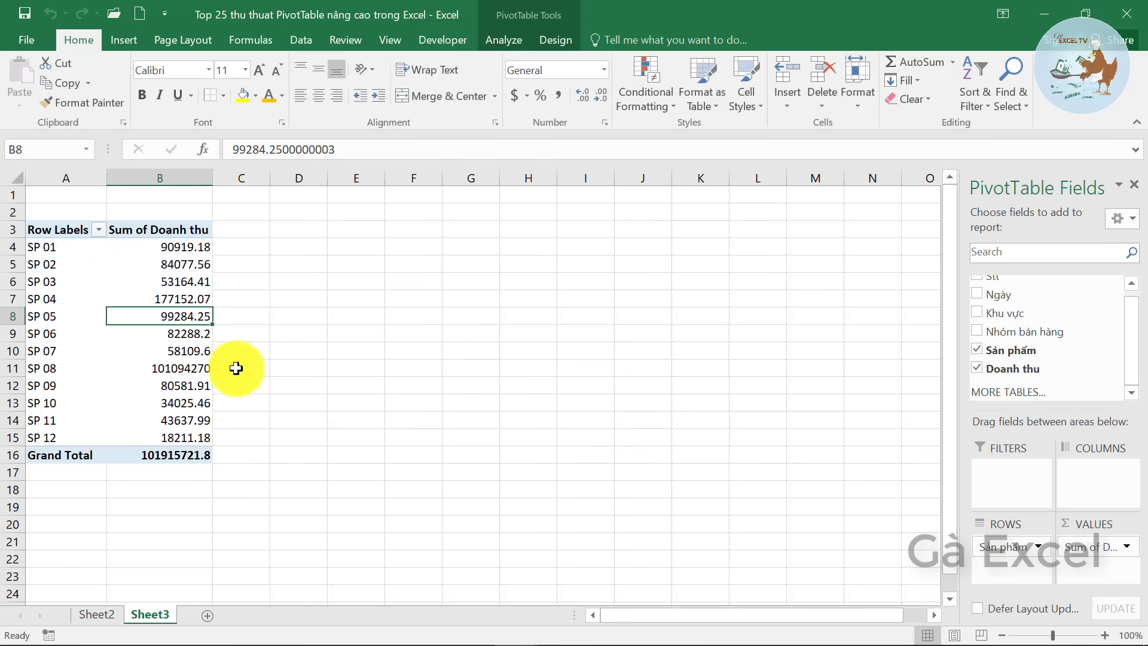
click(173, 385)
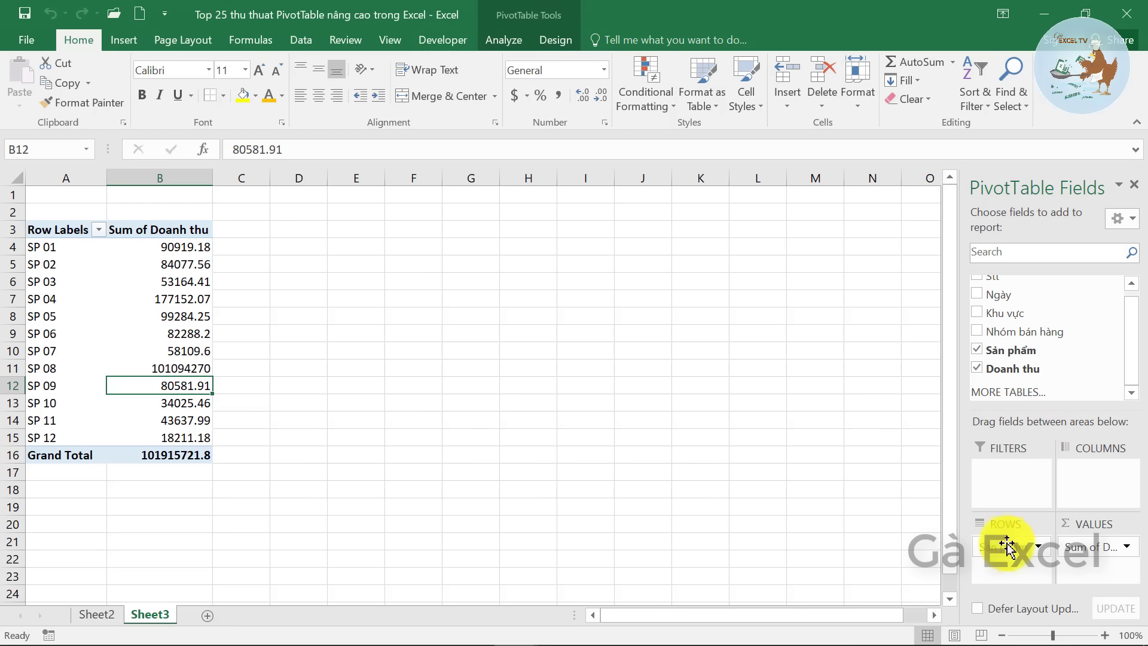
drag(1005, 547, 838, 478)
drag(1036, 352, 1038, 557)
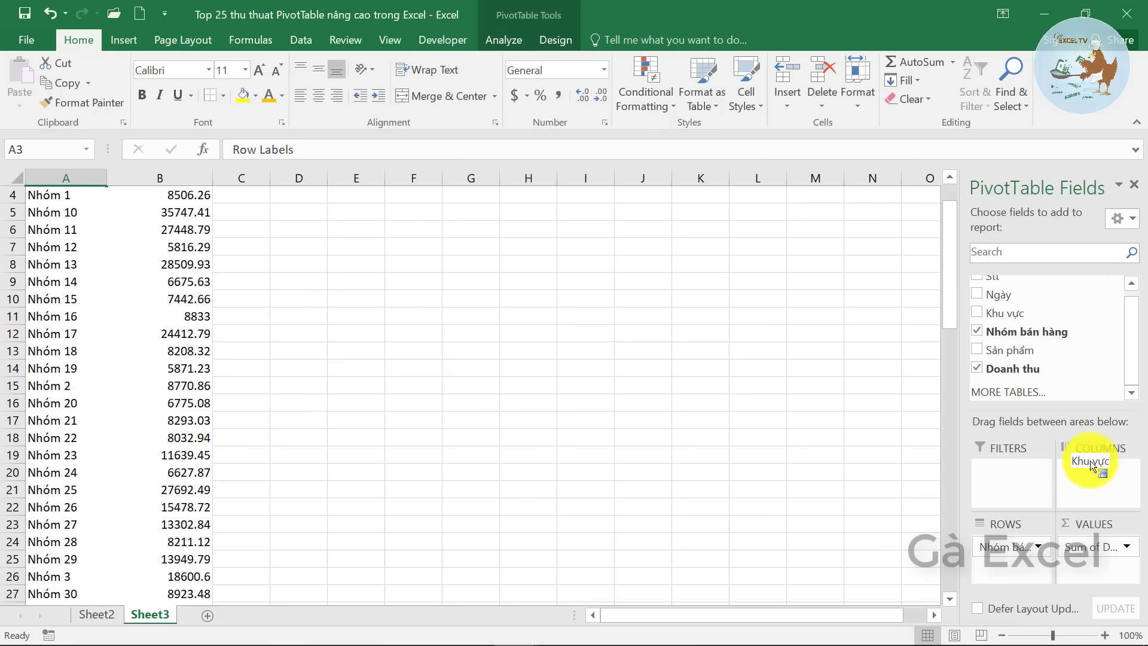
drag(1020, 312, 1094, 473)
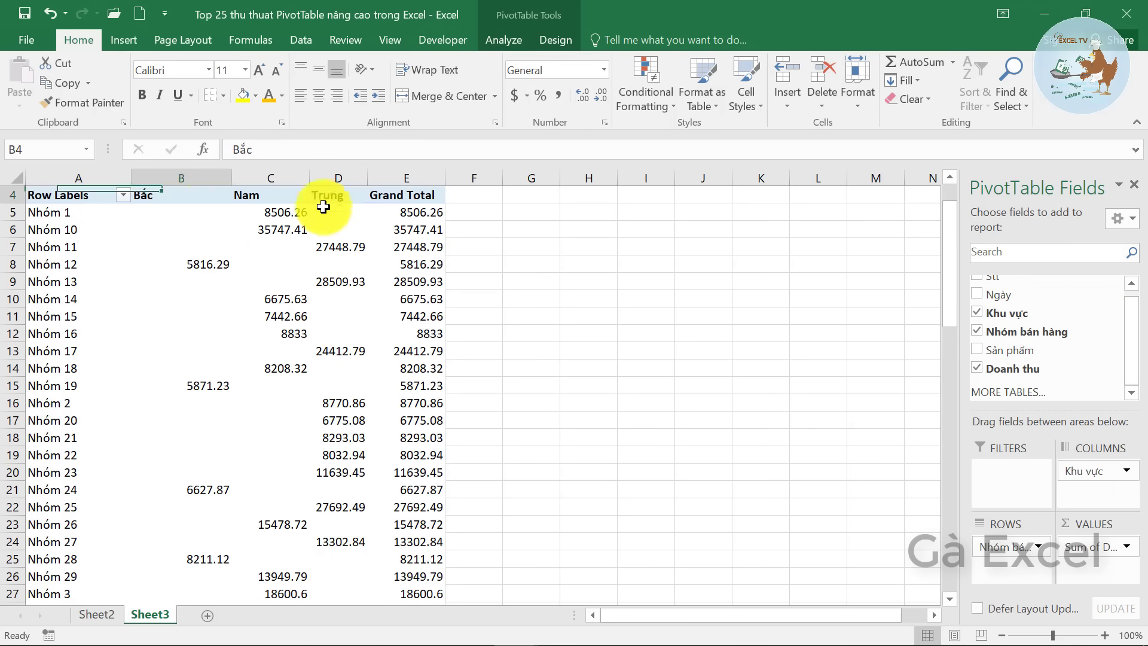
click(455, 215)
click(383, 282)
click(297, 281)
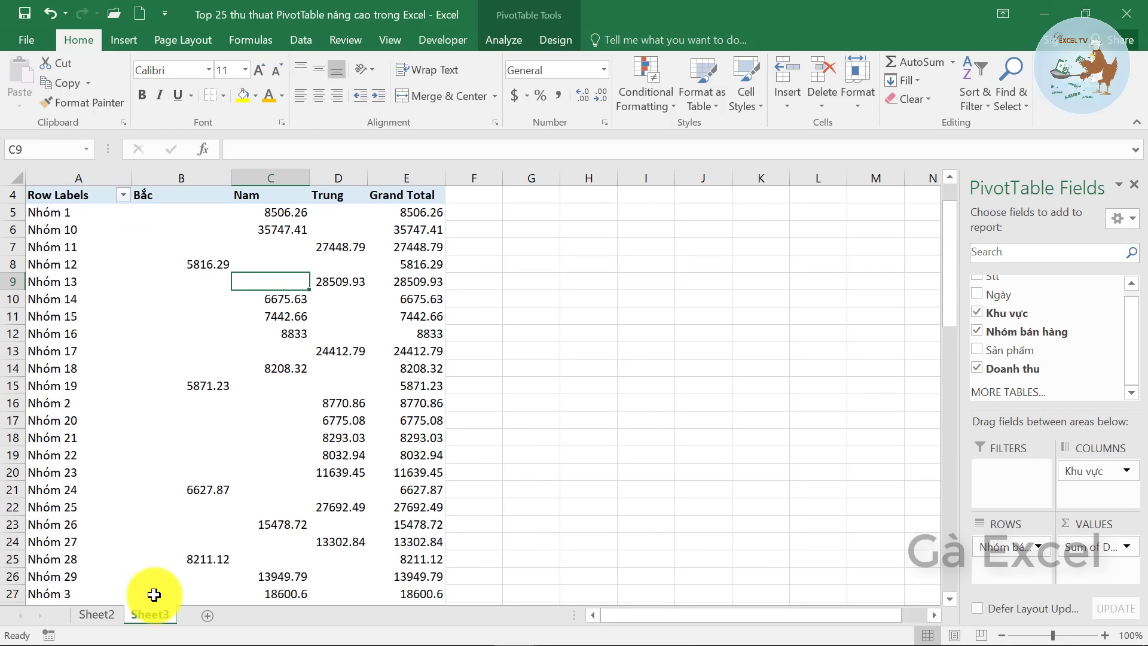
click(216, 332)
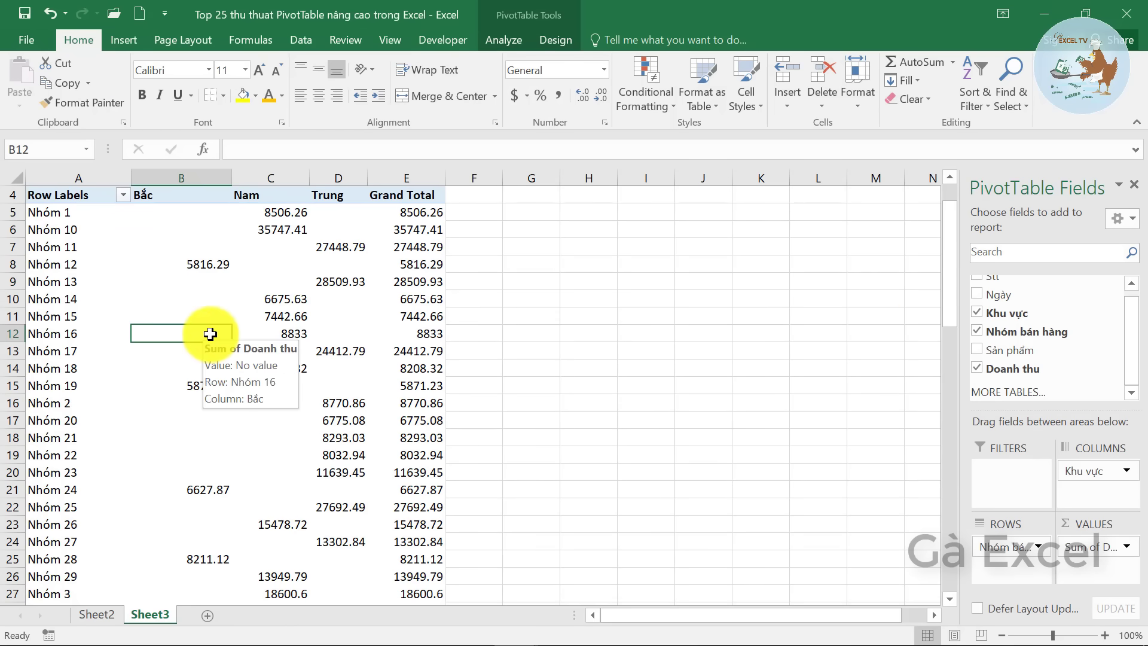
Step: Show Details on the 101915721.8 Grand Total to rebuild the source data on Sheet6
scroll(210, 333, down, 17)
click(375, 594)
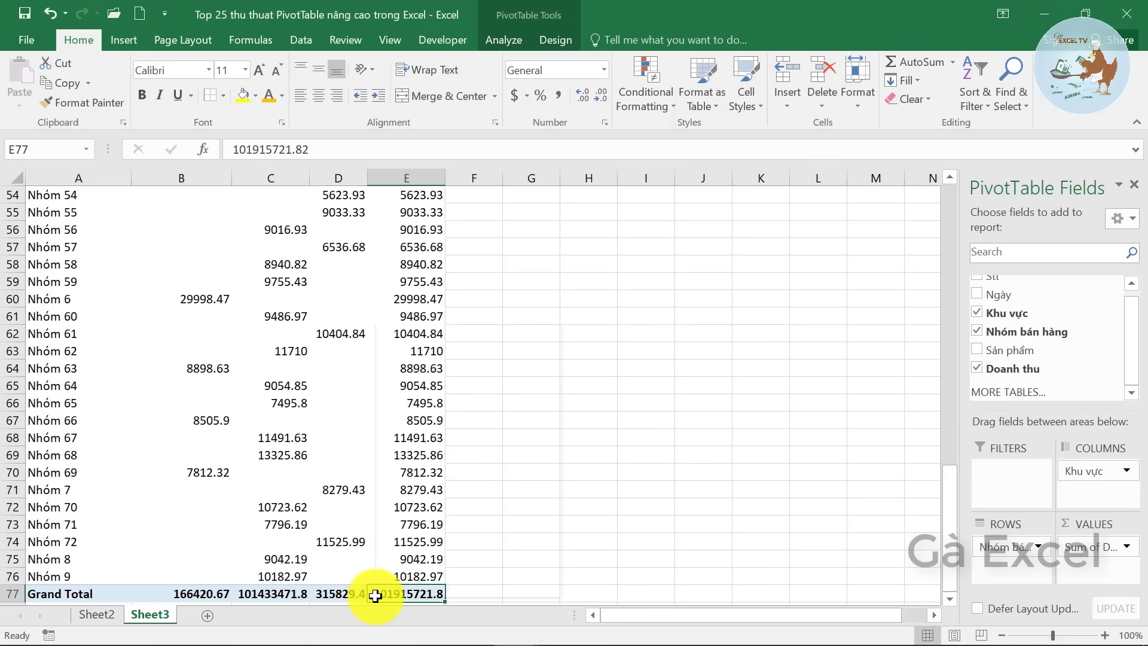
right_click(375, 594)
click(436, 517)
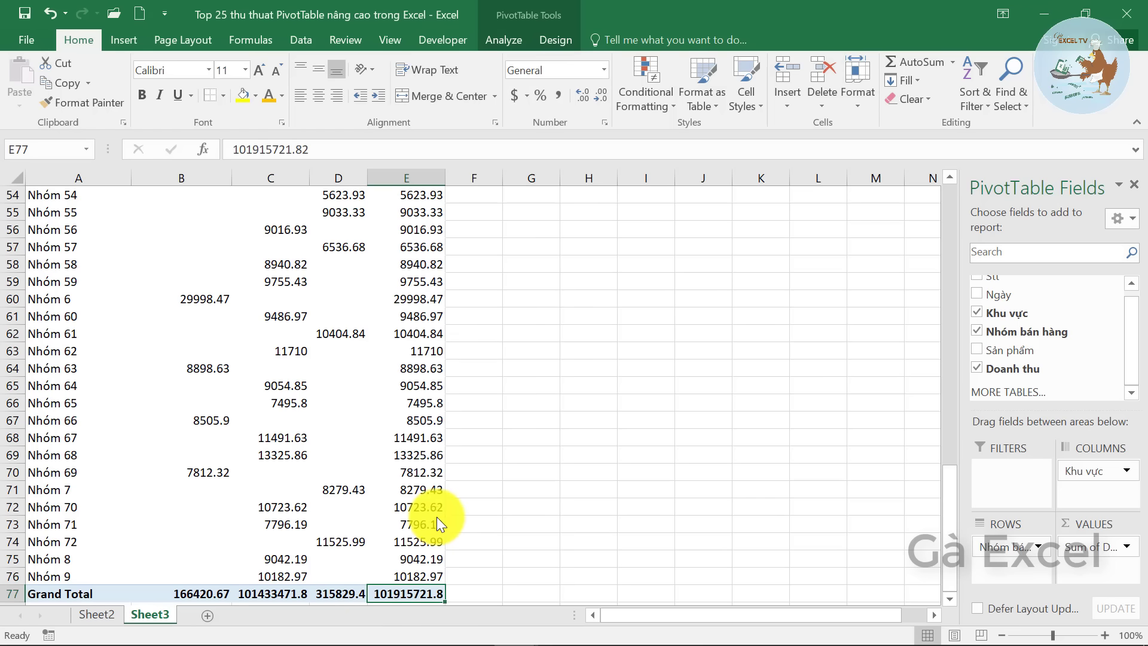
Step: Sort the Sheet6 table by Stt smallest to largest and widen column B for the dates
click(171, 282)
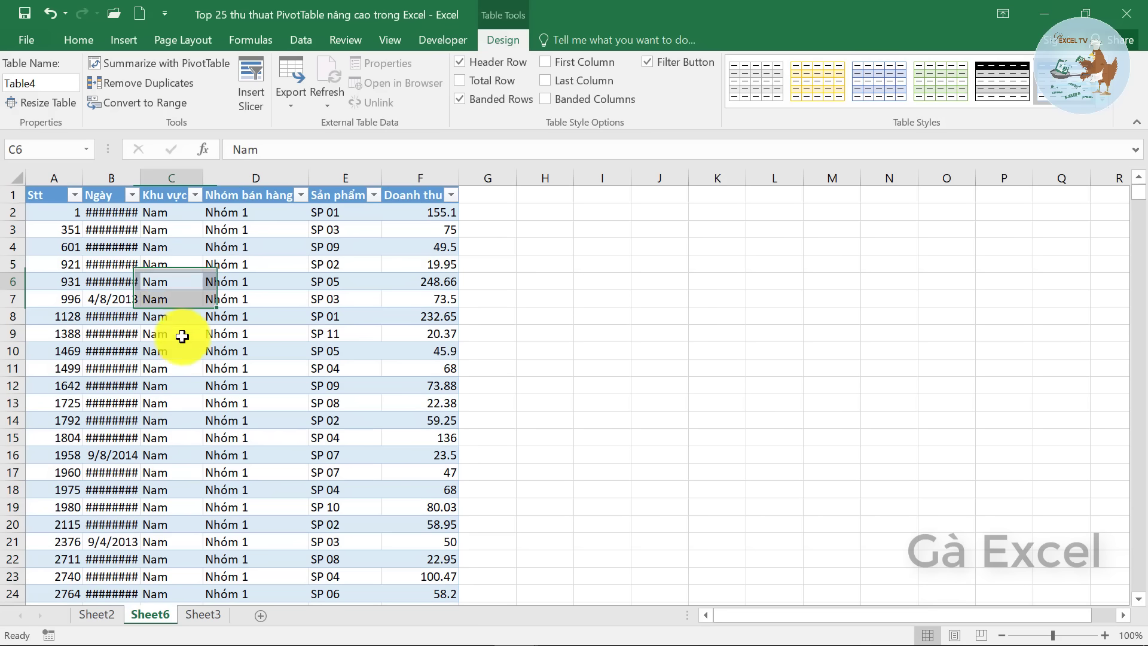
click(56, 198)
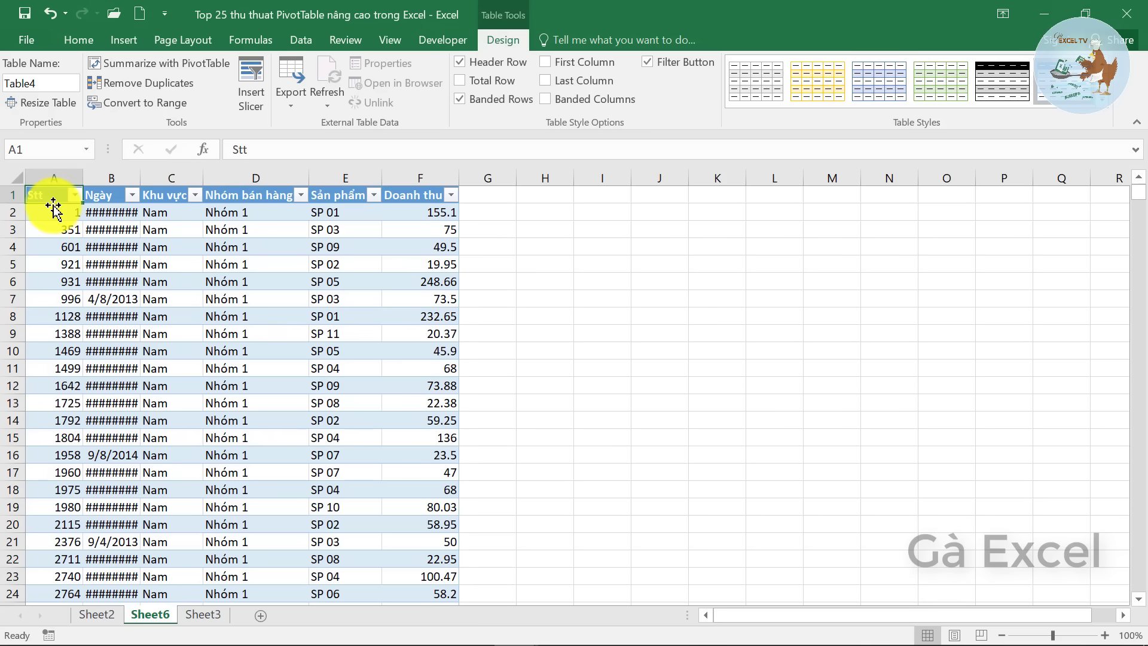
click(53, 209)
key(ctrl+Down)
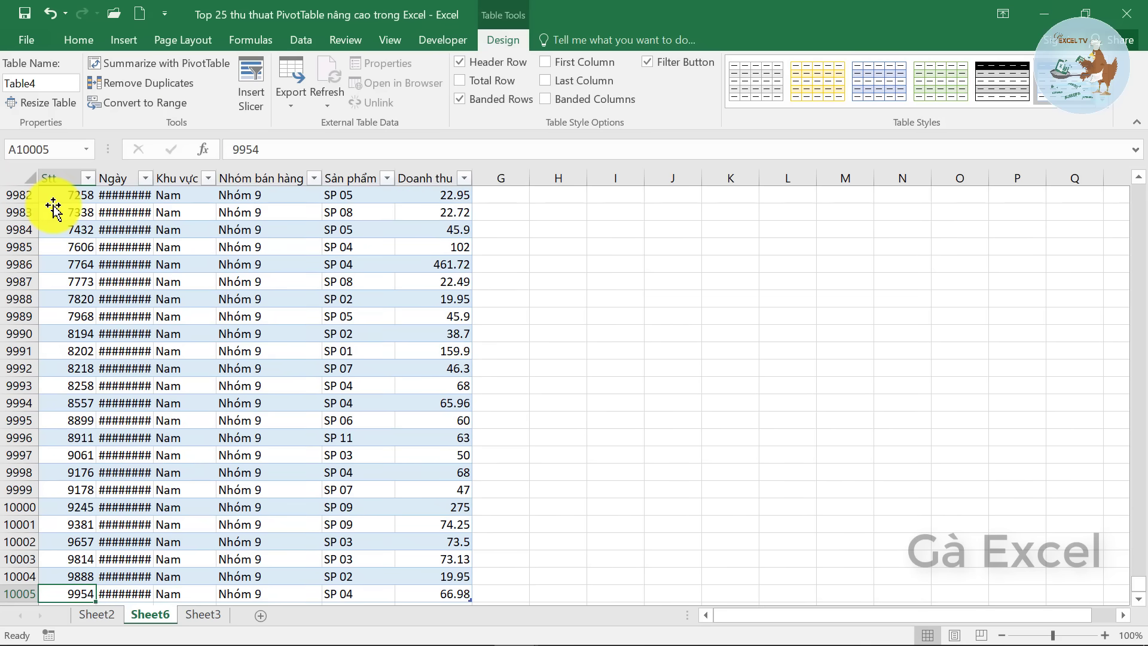
key(Down)
key(ctrl+Up)
key(ctrl+Up)
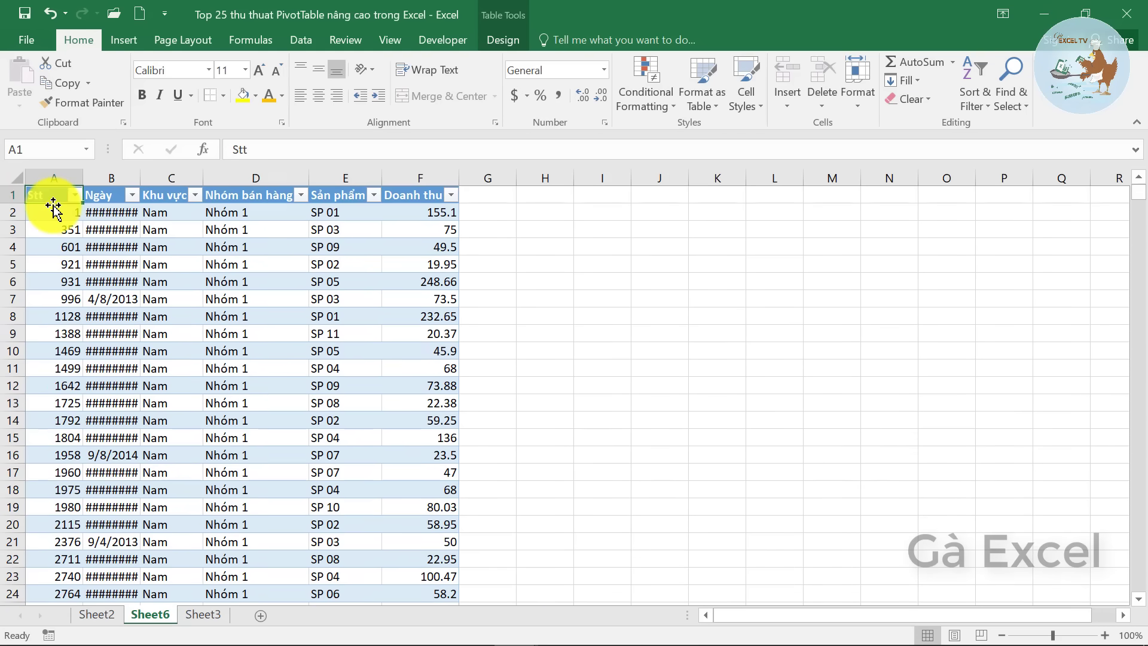
click(53, 209)
click(74, 195)
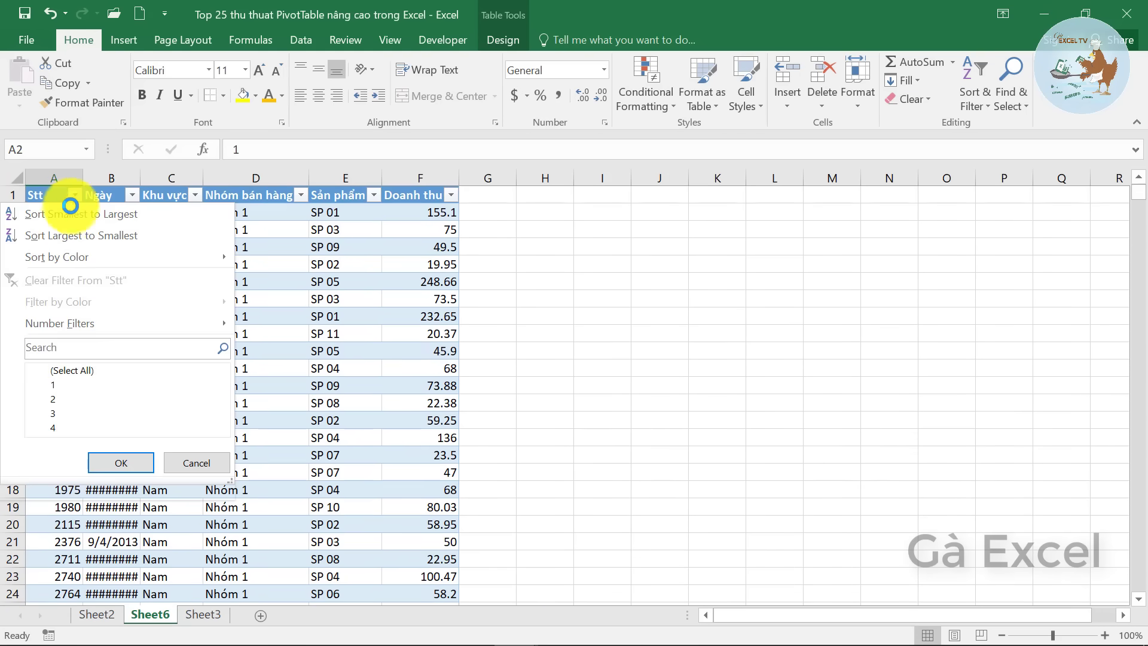
click(69, 215)
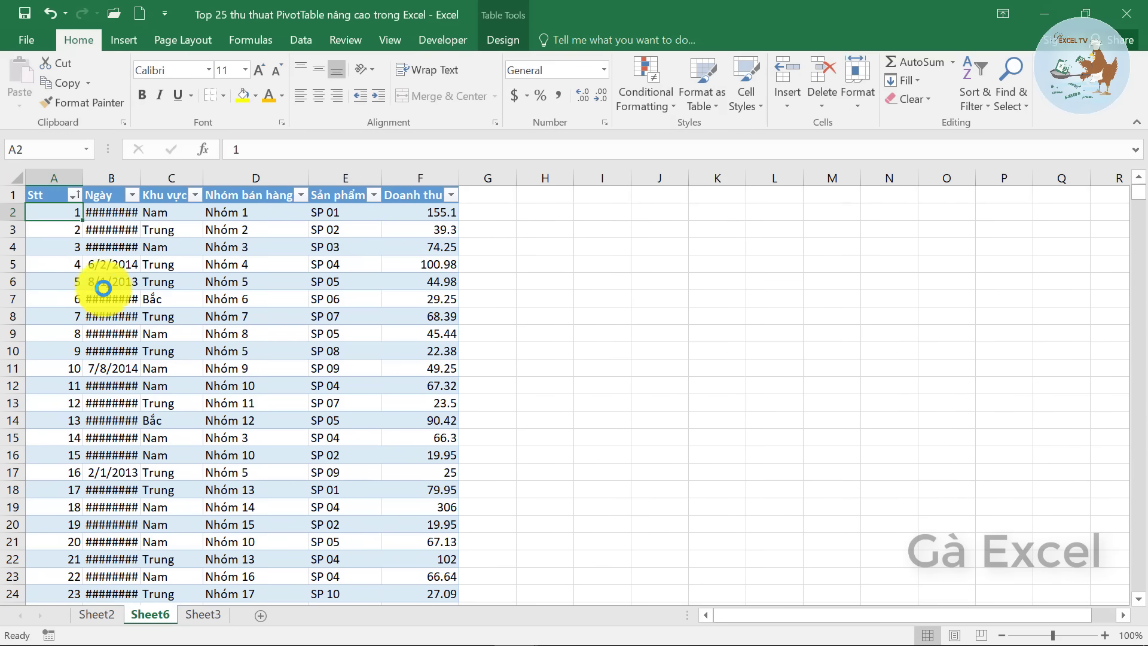
click(98, 299)
drag(140, 177, 168, 233)
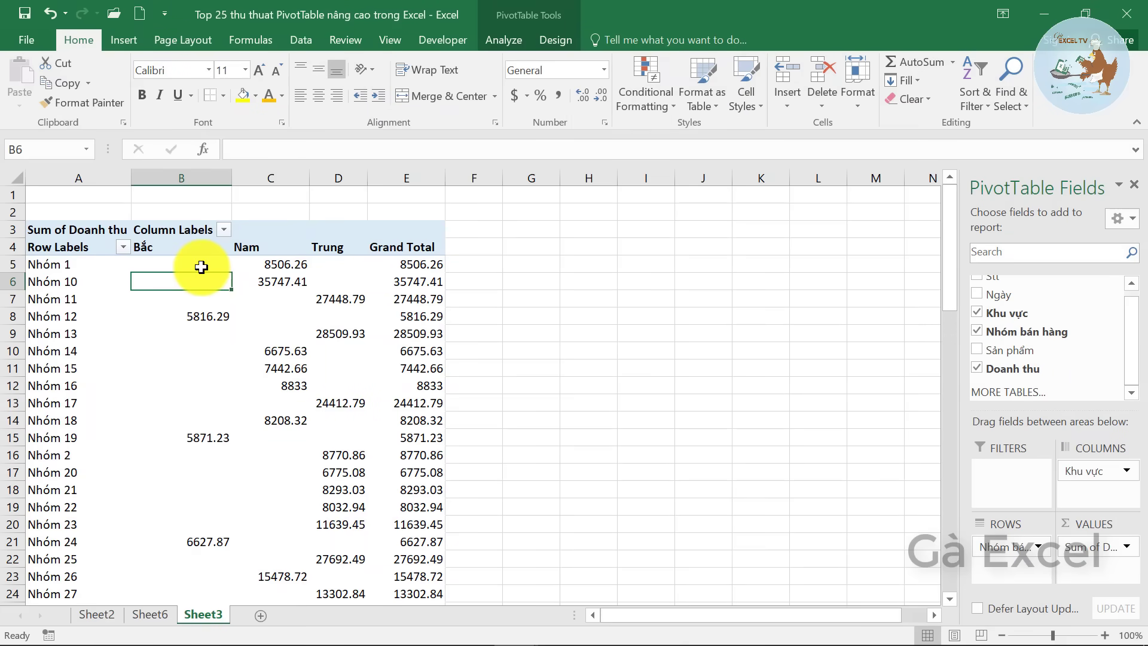
Step: Set the PivotTable options to show 0 in empty cells
click(201, 266)
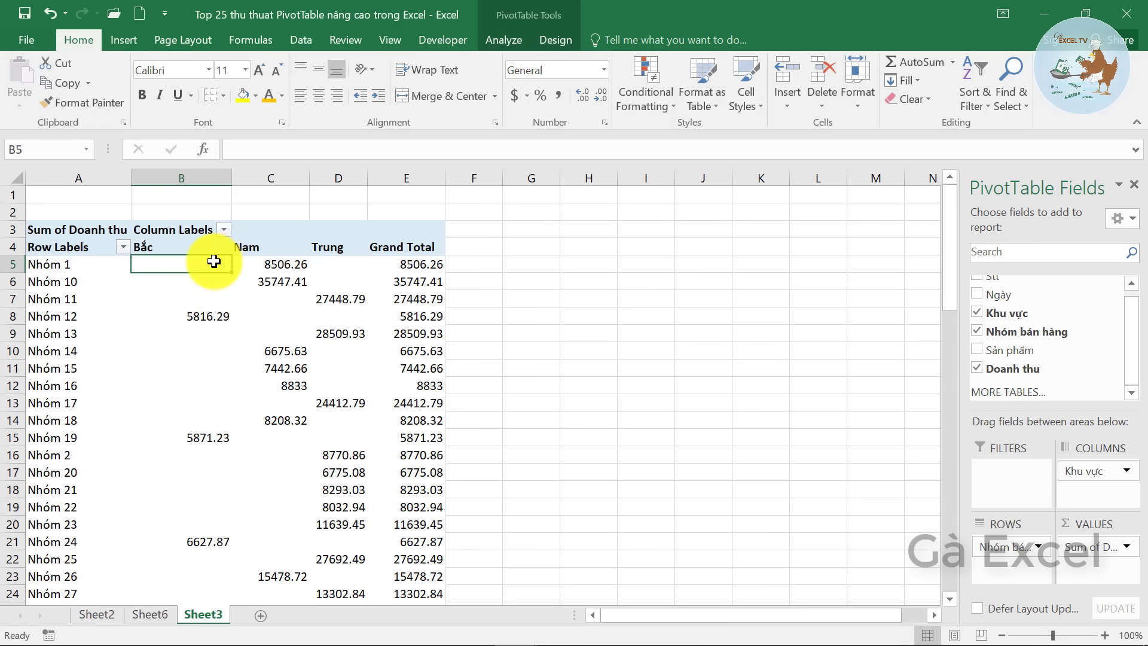
right_click(214, 262)
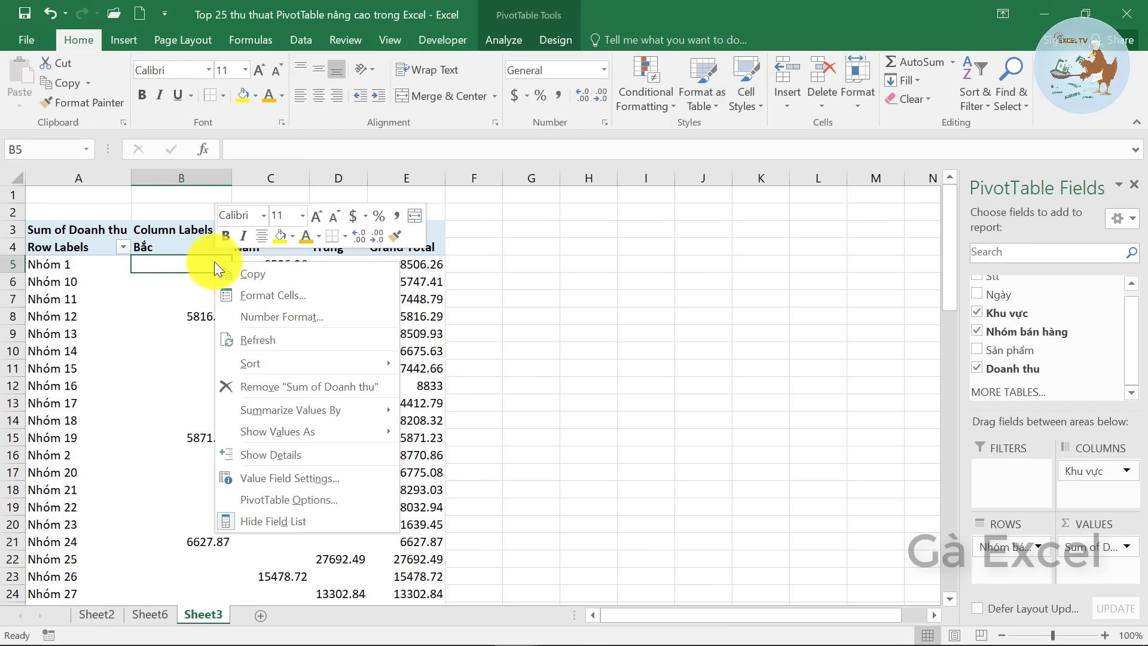
click(285, 501)
drag(261, 181, 493, 253)
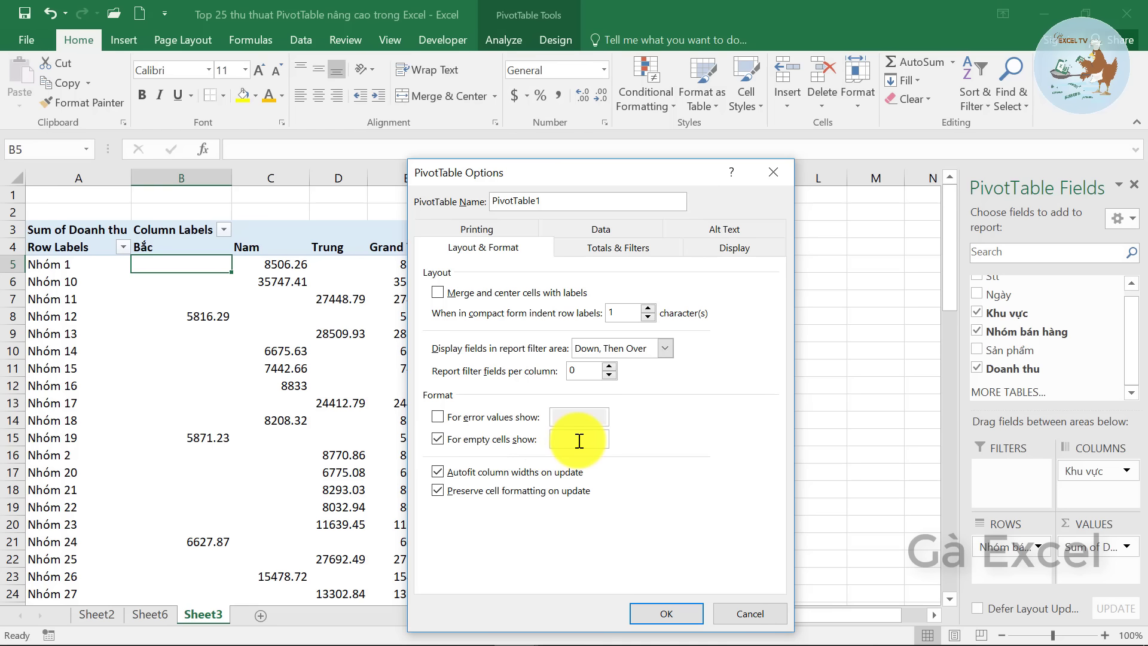
text(0)
click(664, 610)
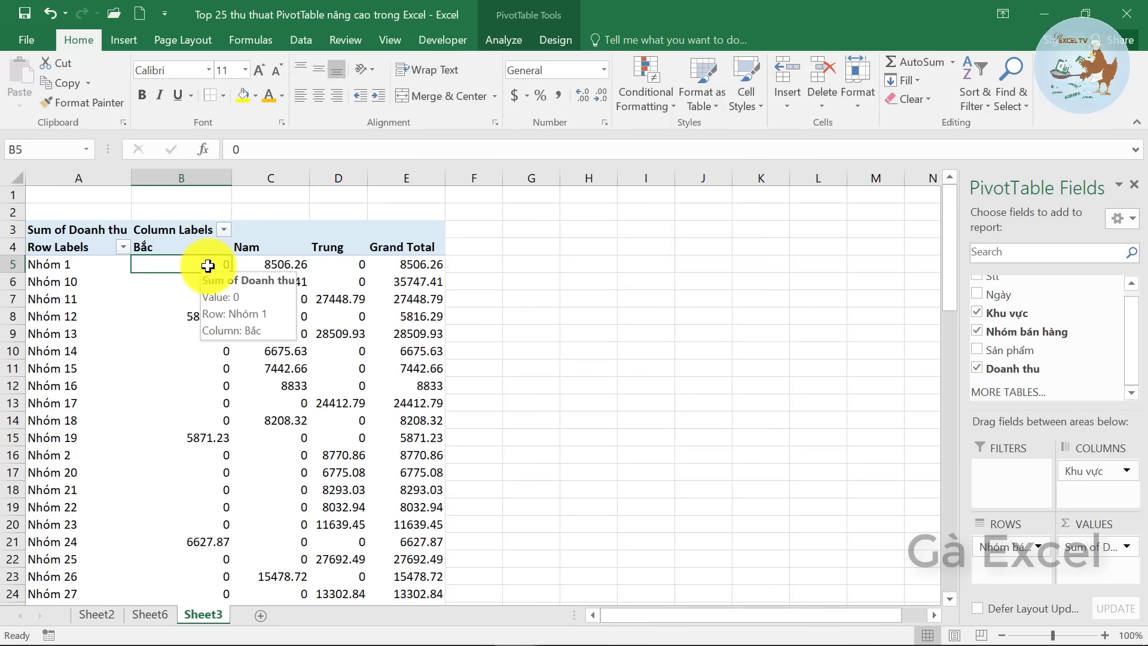
Step: Change the PivotTable's empty-cell text to 'Khong co du lieu'
right_click(208, 267)
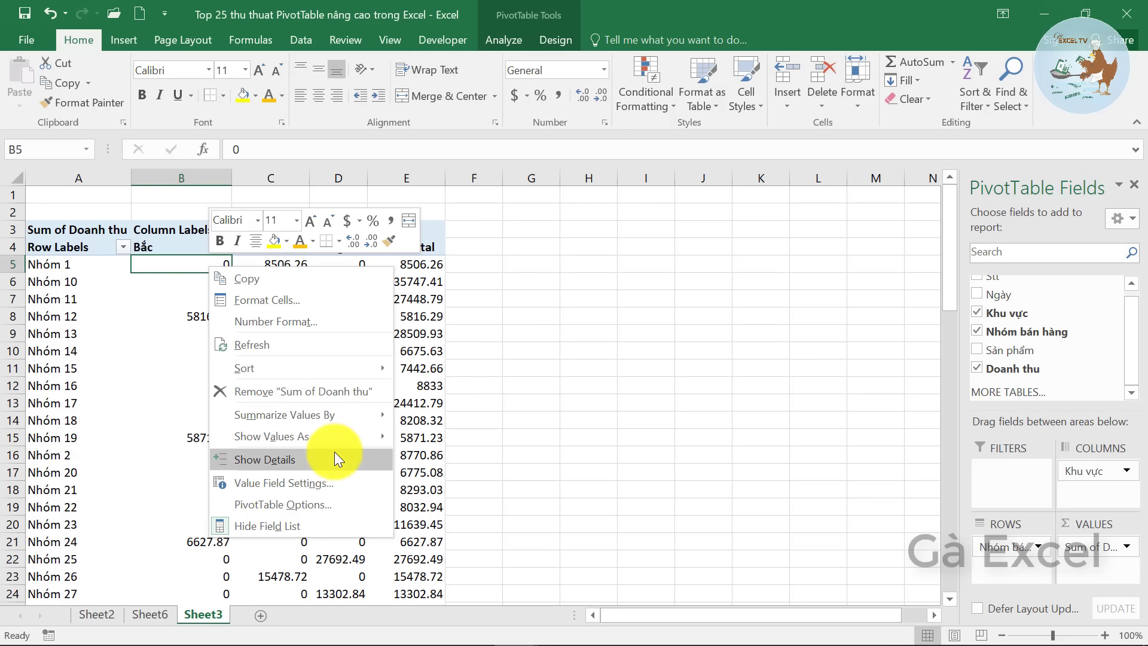
click(324, 505)
double_click(278, 446)
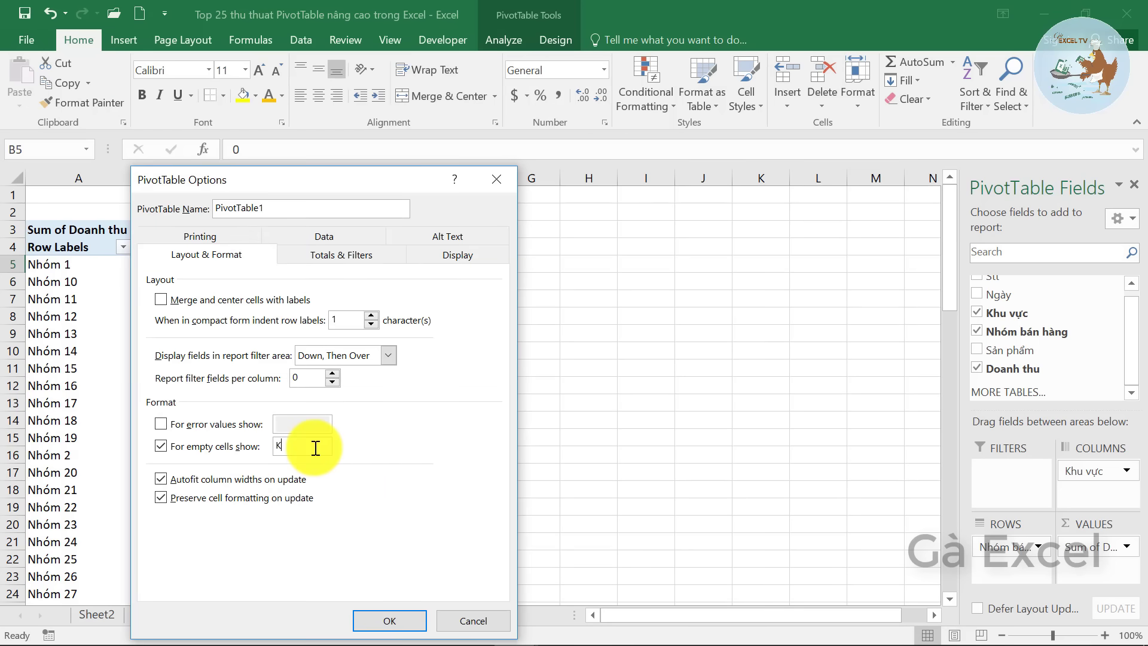
click(382, 615)
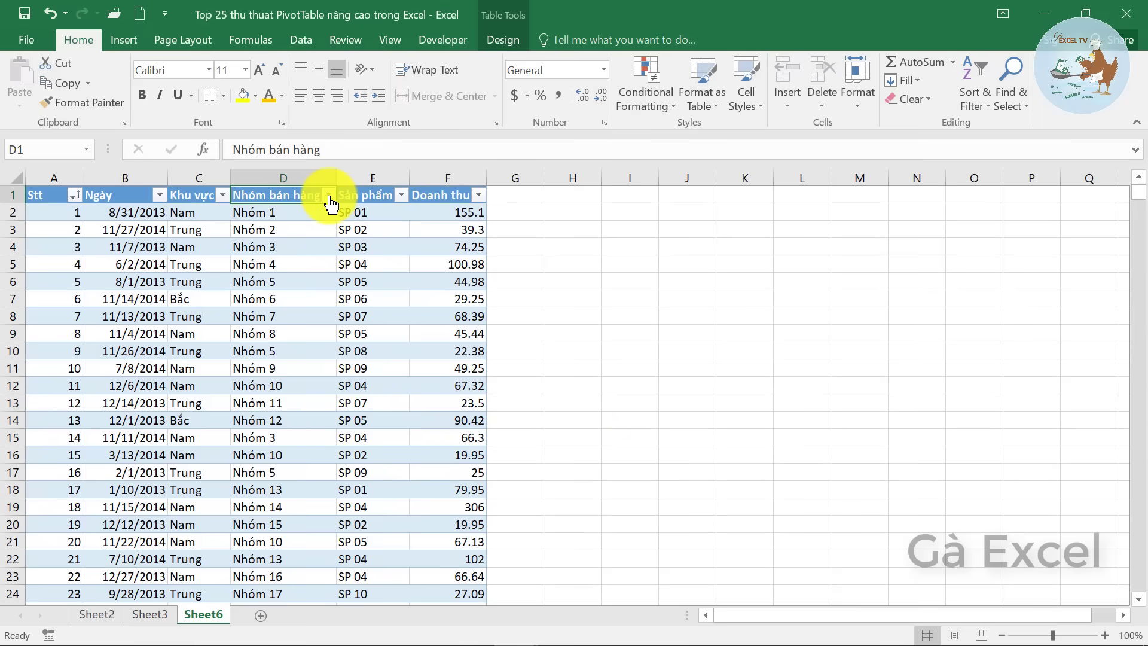
Step: Inspect the Nhóm bán hàng filter list on Sheet6 and close it unchanged
click(329, 195)
drag(327, 386, 326, 439)
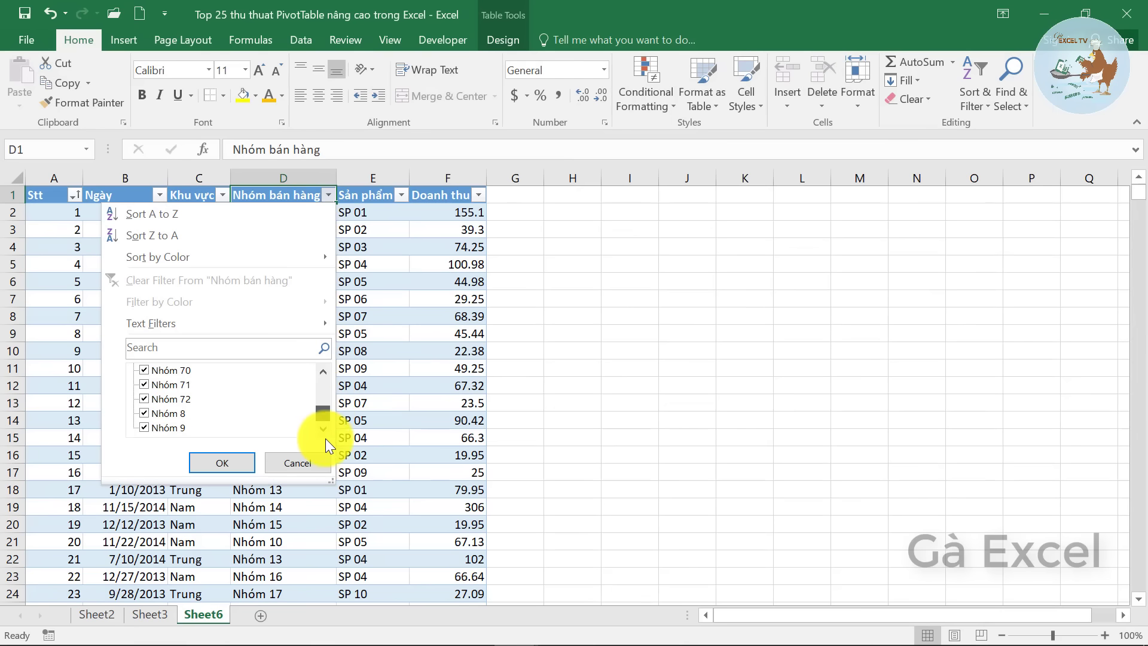
key(Escape)
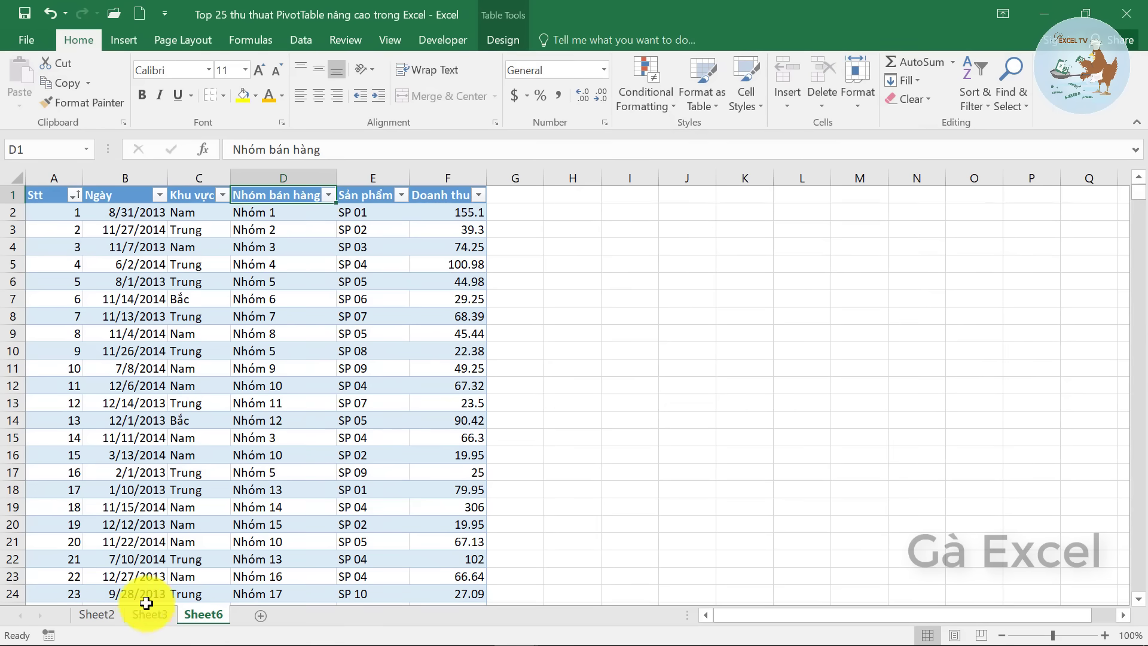
Step: On Sheet3, select the Bắc group labels and the Nhóm 12 value and label
click(150, 614)
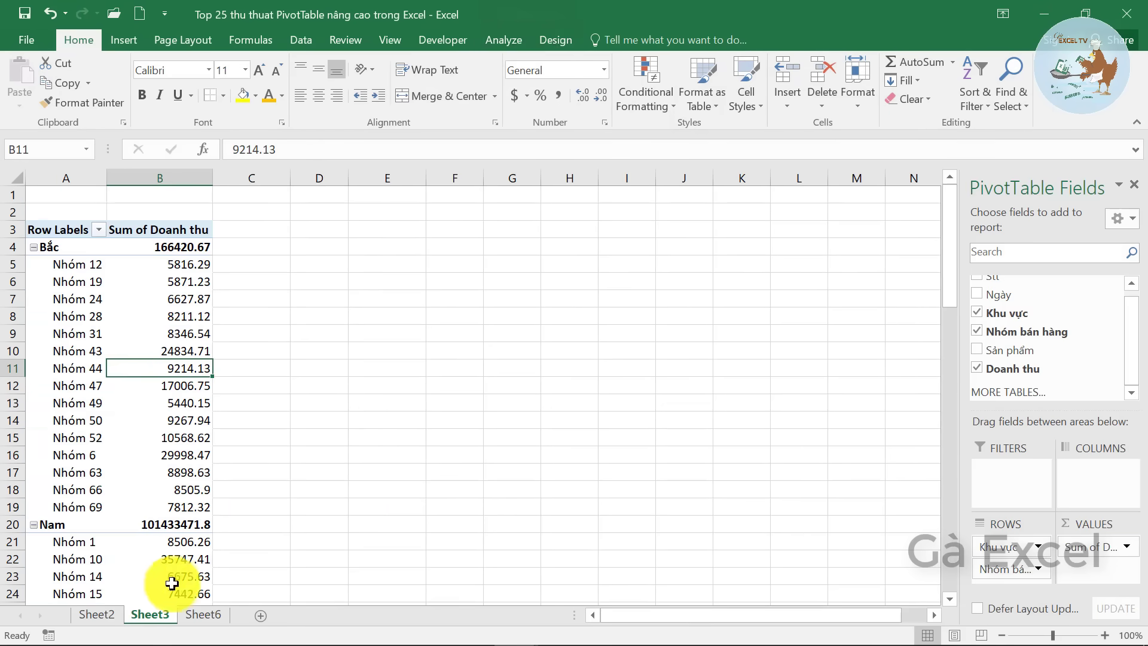
click(164, 280)
drag(88, 265, 76, 507)
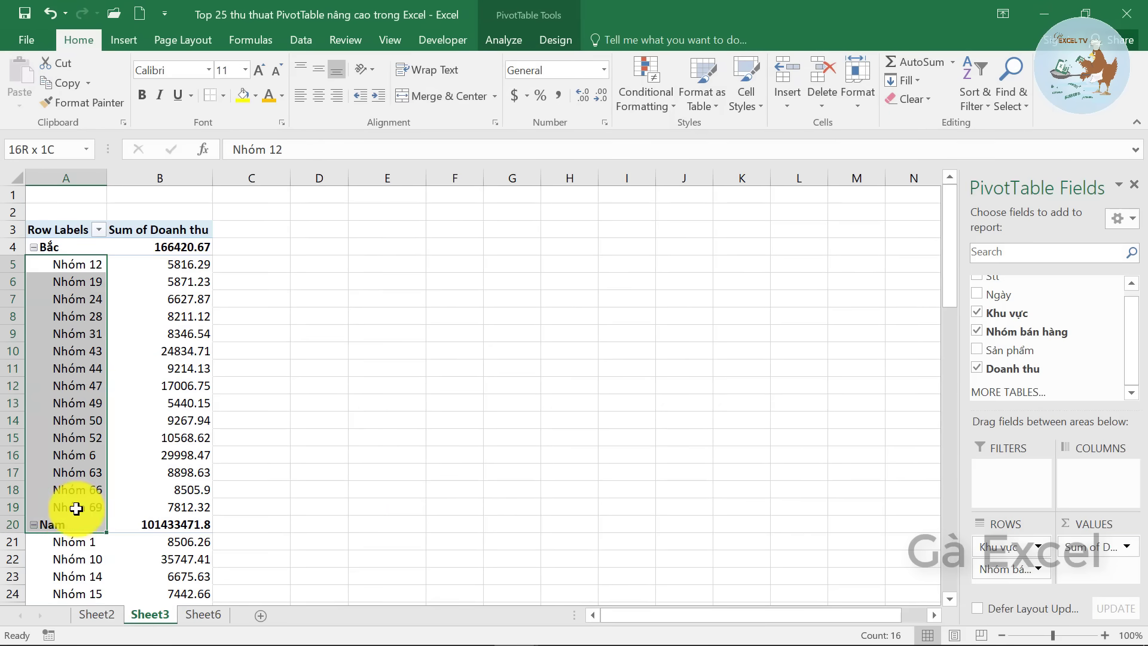
click(168, 266)
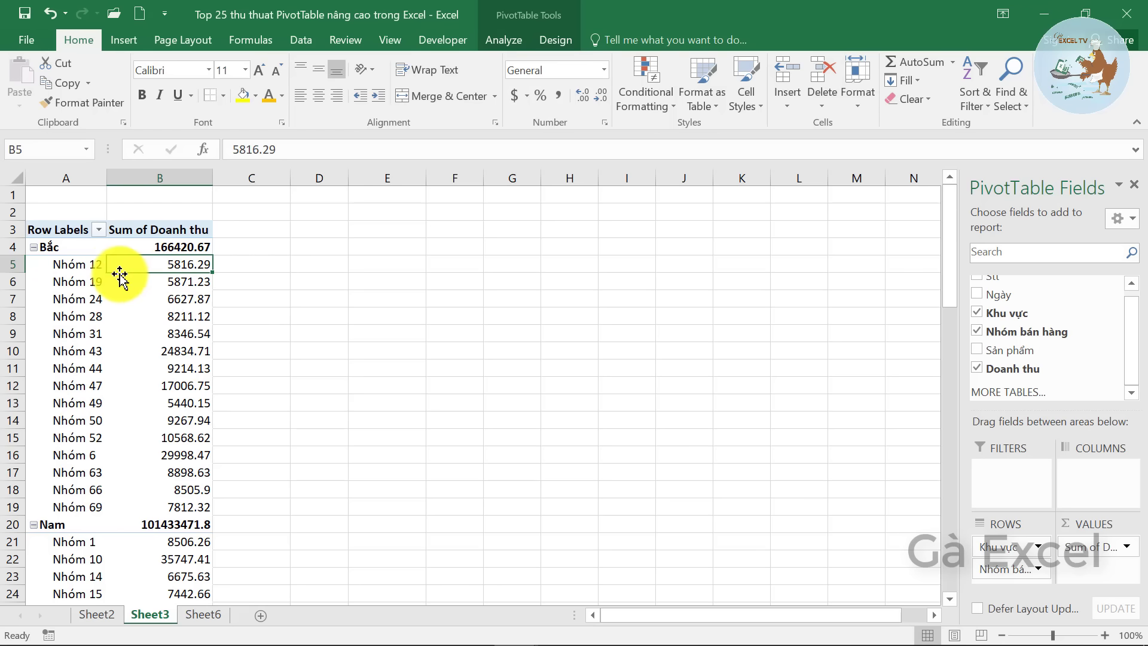
click(81, 267)
Step: Turn on 'Show items with no data' for the Nhóm bán hàng field
right_click(81, 267)
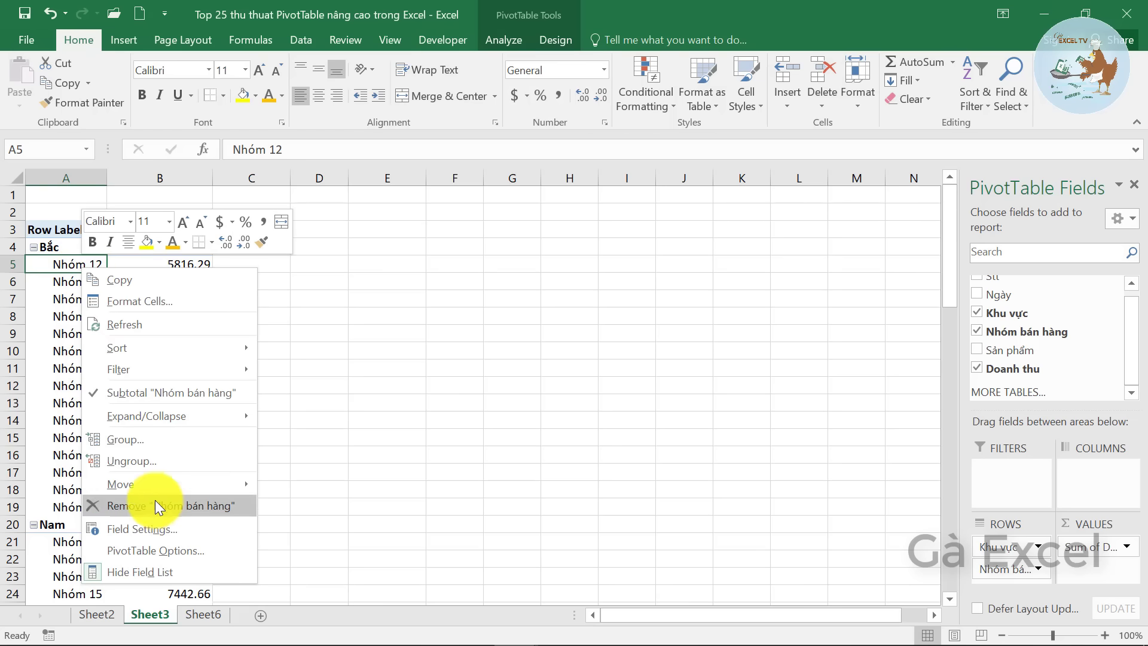
click(149, 529)
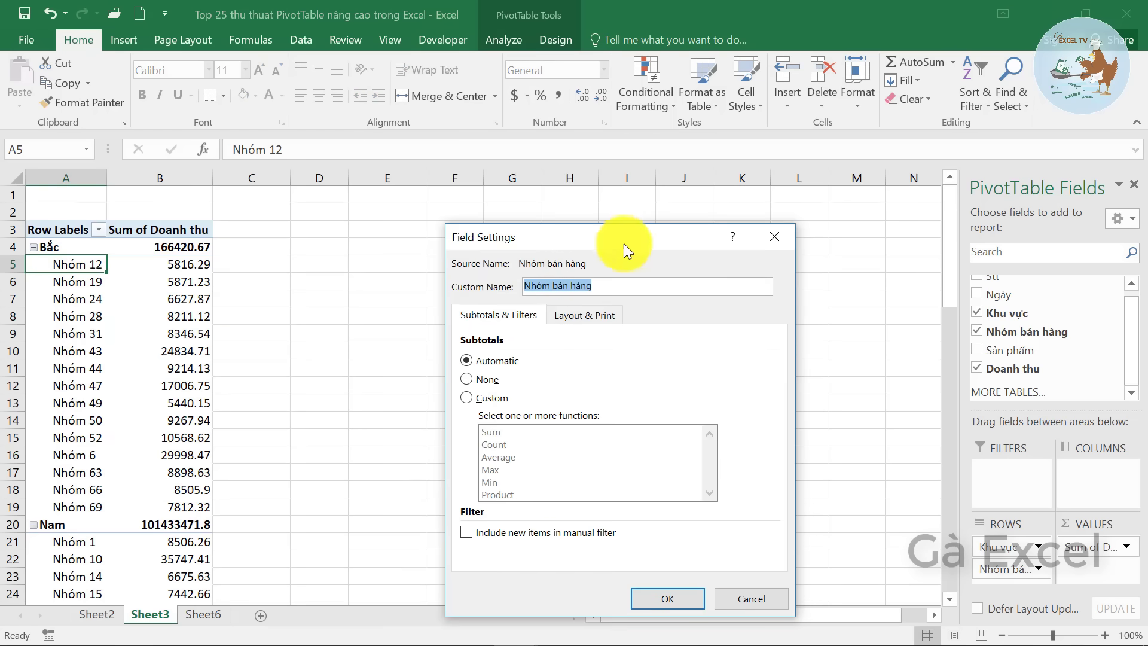
click(584, 315)
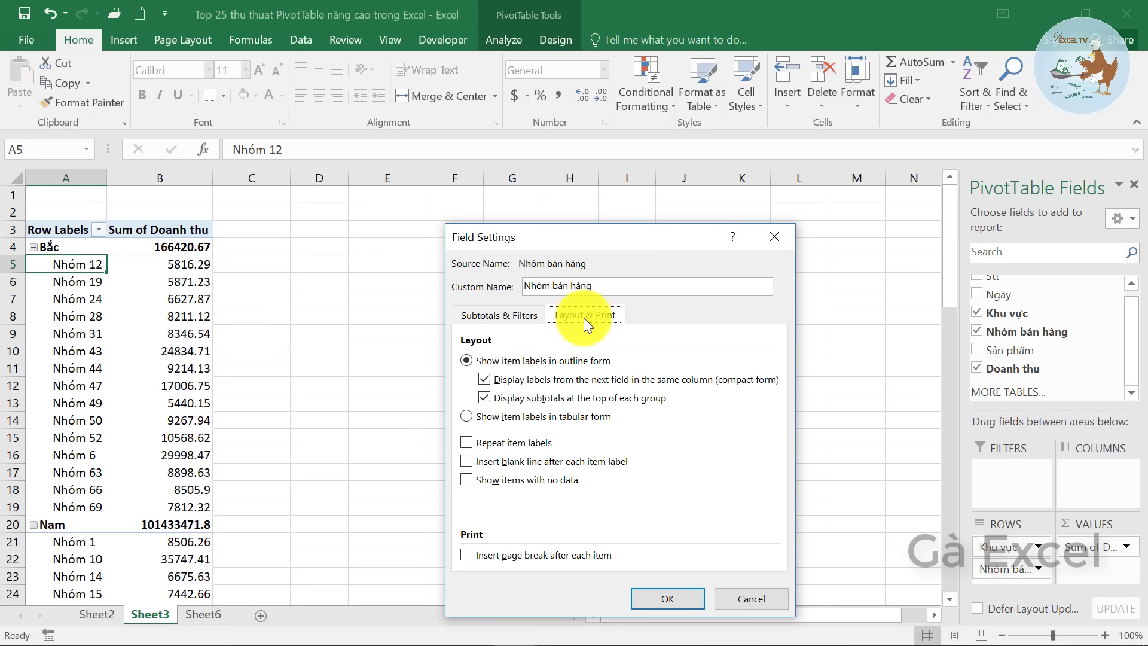
click(468, 484)
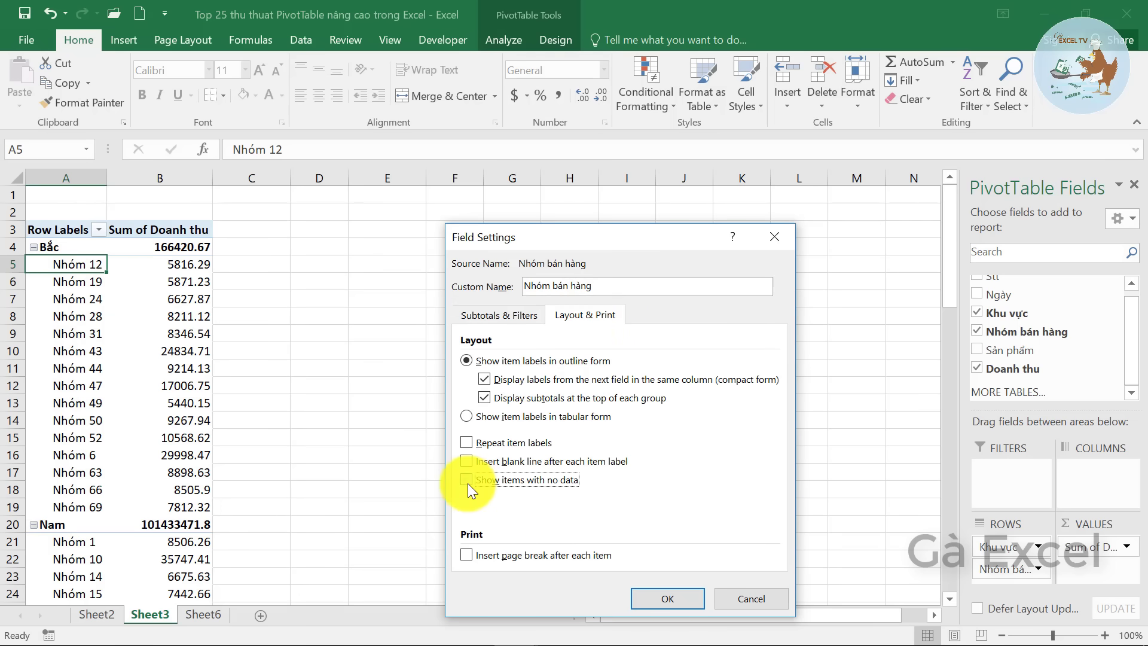
click(676, 593)
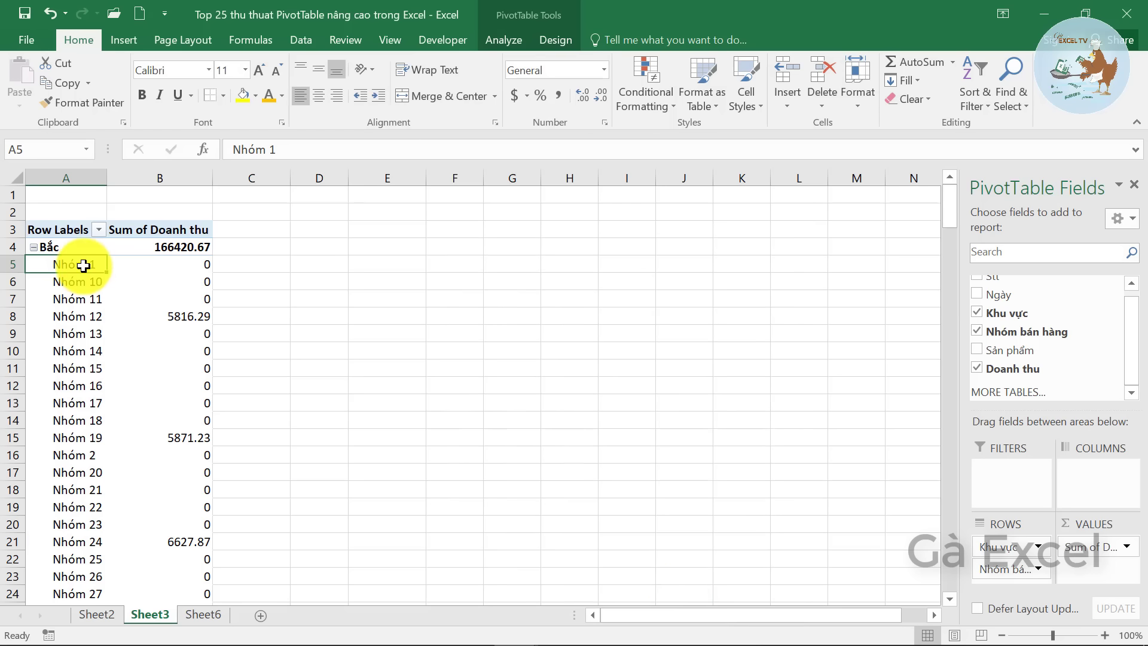
Step: Inspect the empty groups Nhóm 10, 11, 13 and 15, which now show 0 revenue
click(191, 275)
click(89, 284)
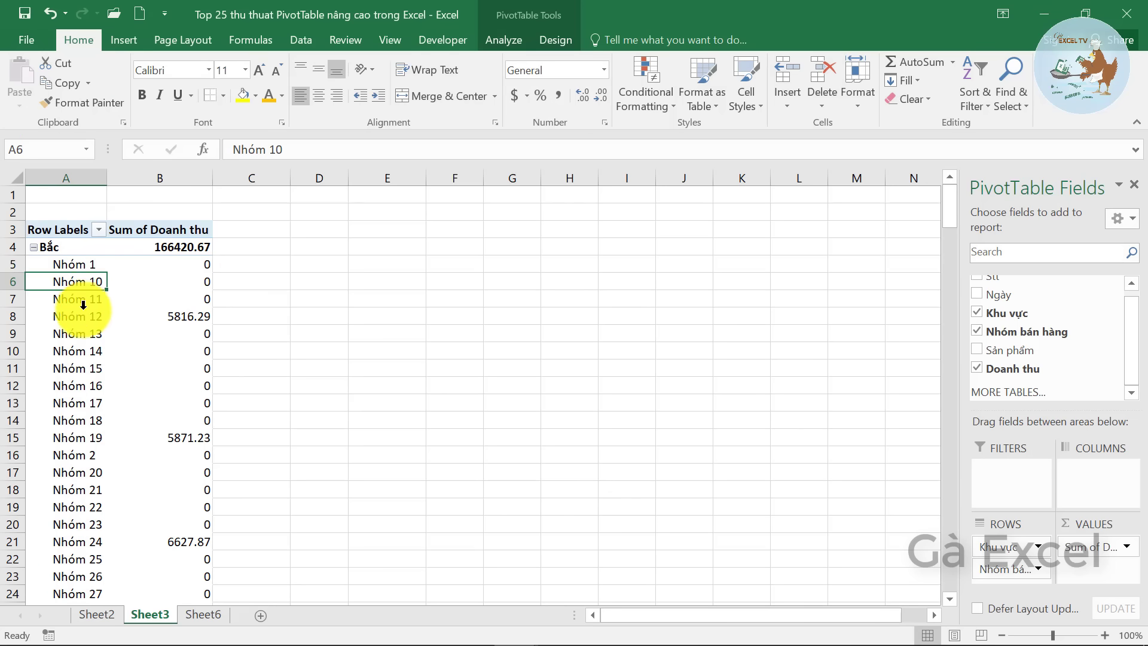
click(84, 301)
click(82, 340)
click(96, 369)
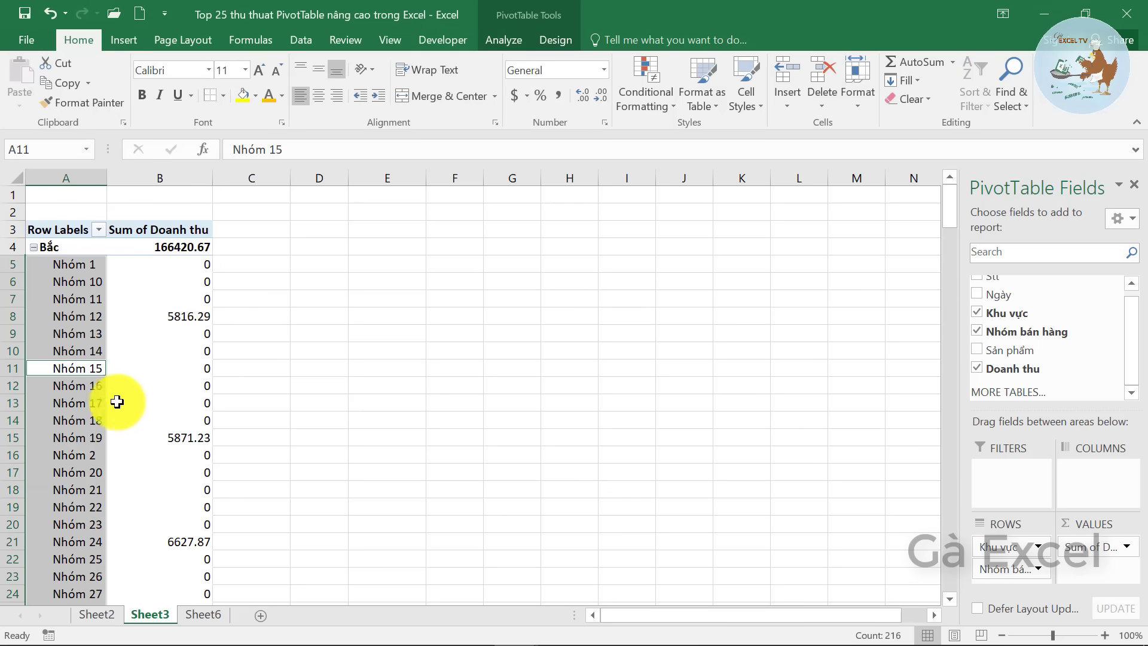
click(185, 372)
scroll(179, 468, down, 2)
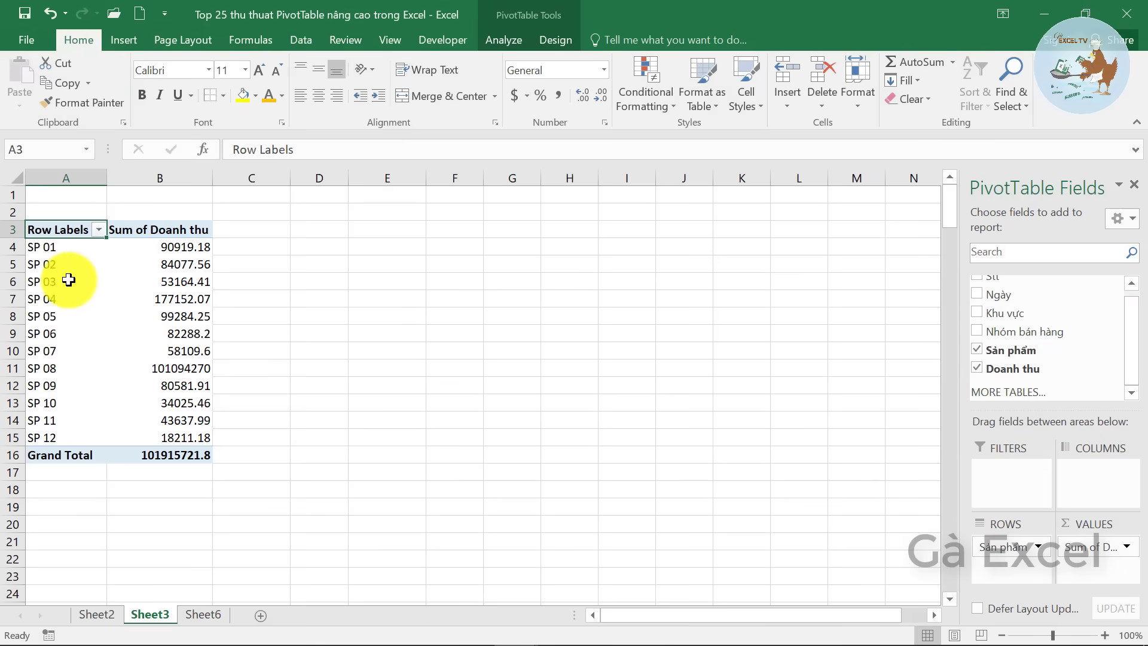
Step: Group products SP 01–SP 06 and SP 09 together
click(64, 231)
drag(64, 246, 70, 430)
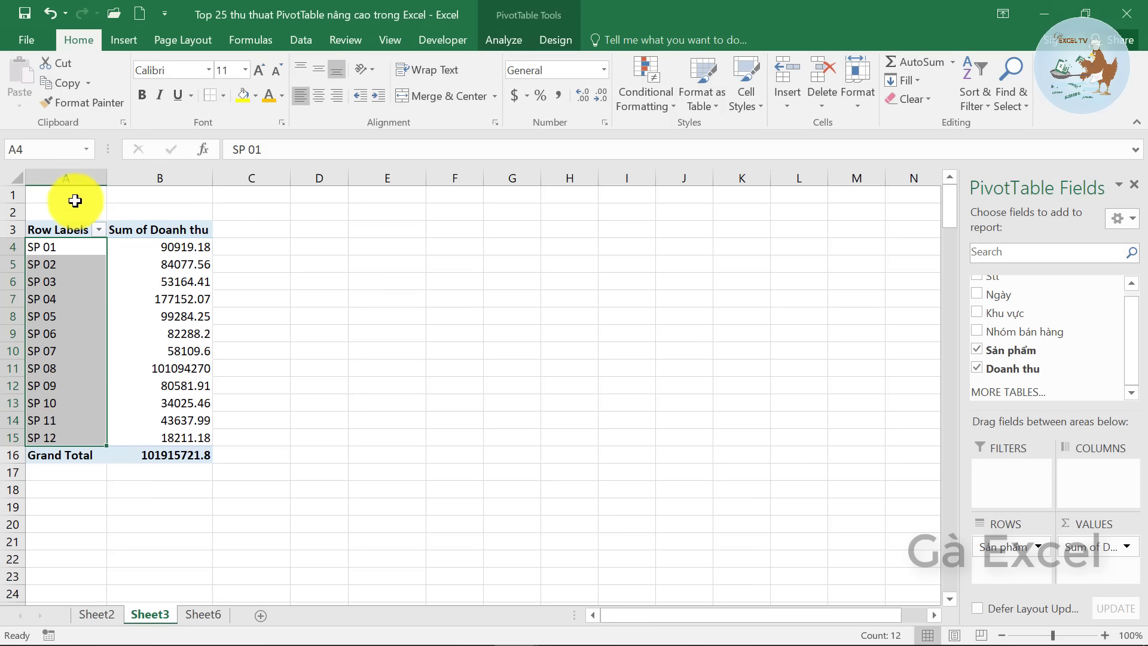
drag(66, 247, 60, 335)
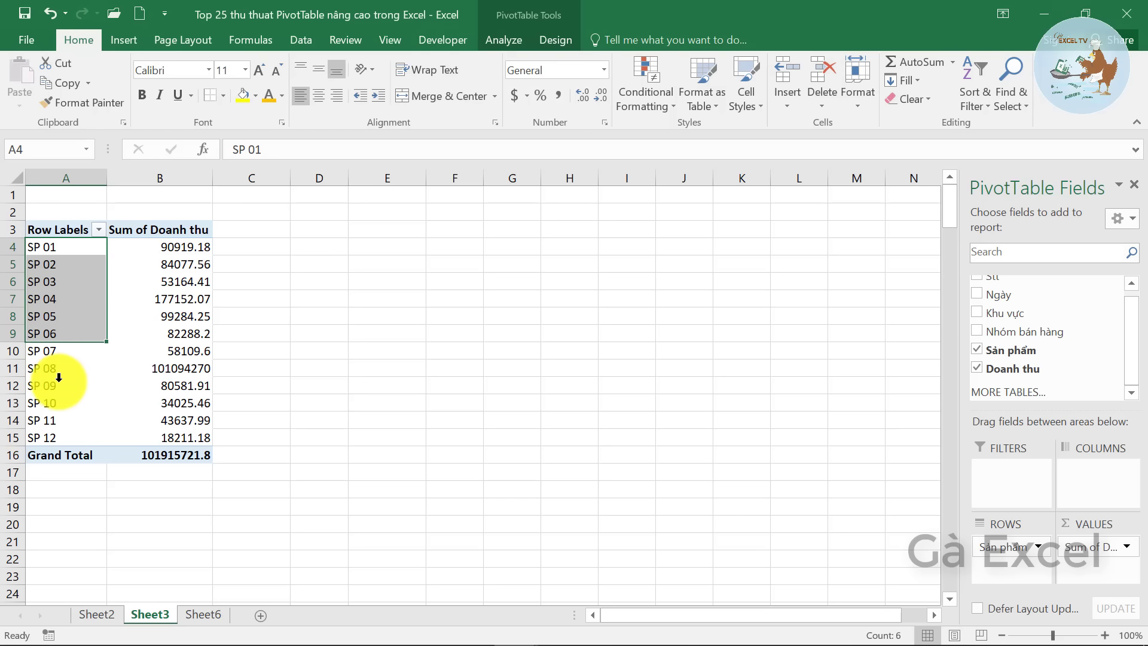
click(64, 253)
drag(64, 253, 61, 333)
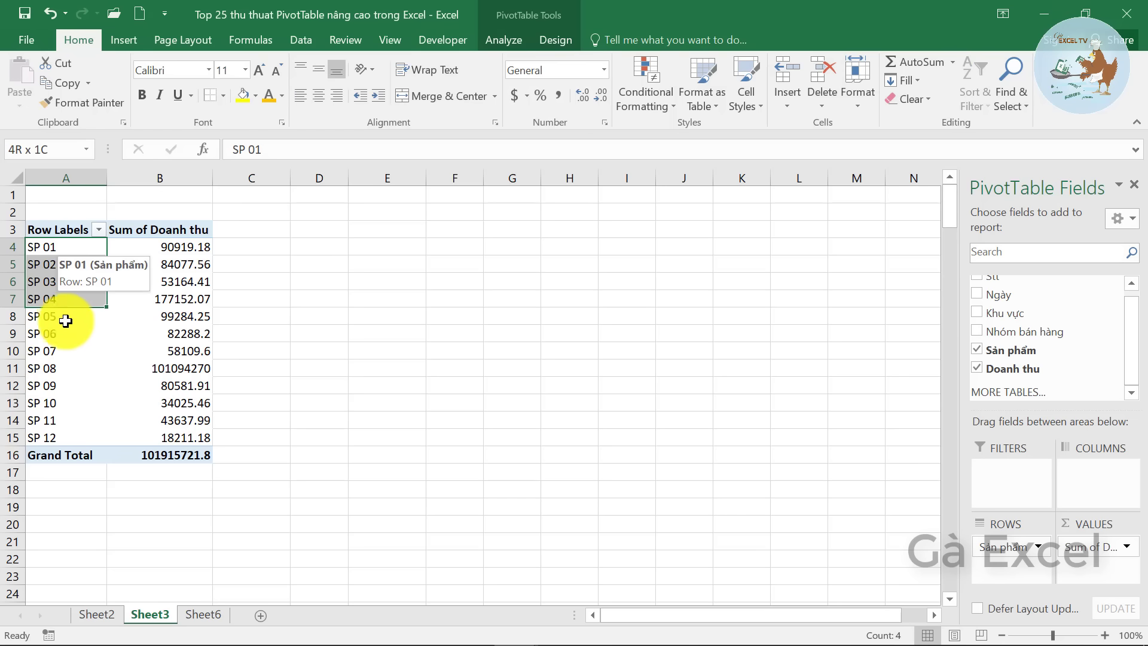
ctrl+click(63, 390)
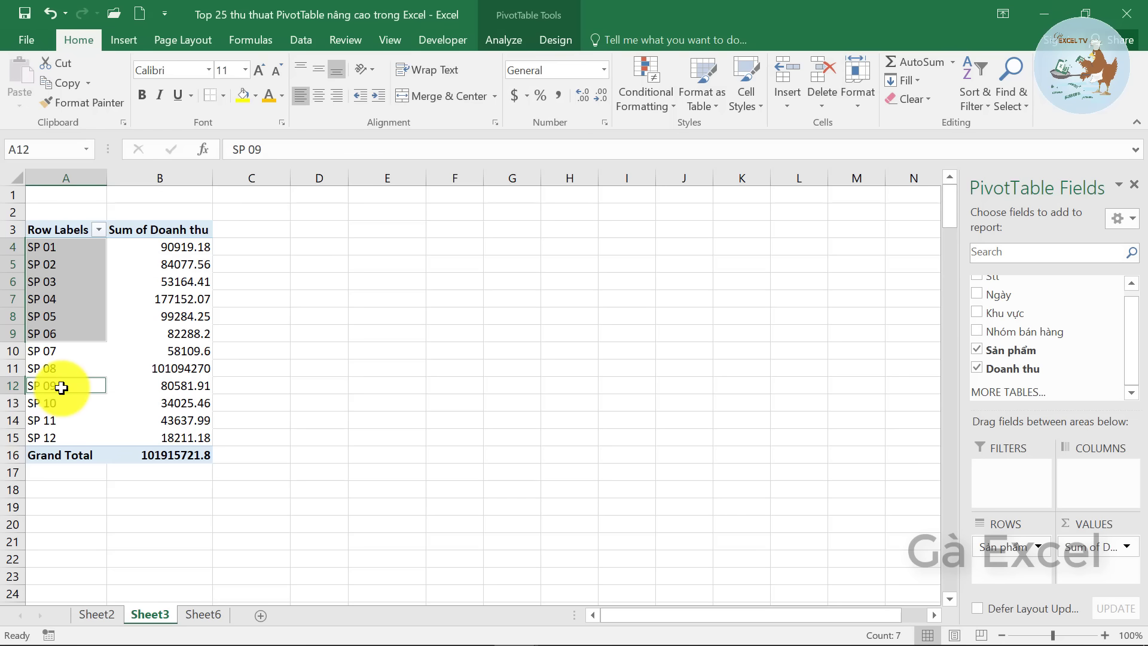
right_click(69, 282)
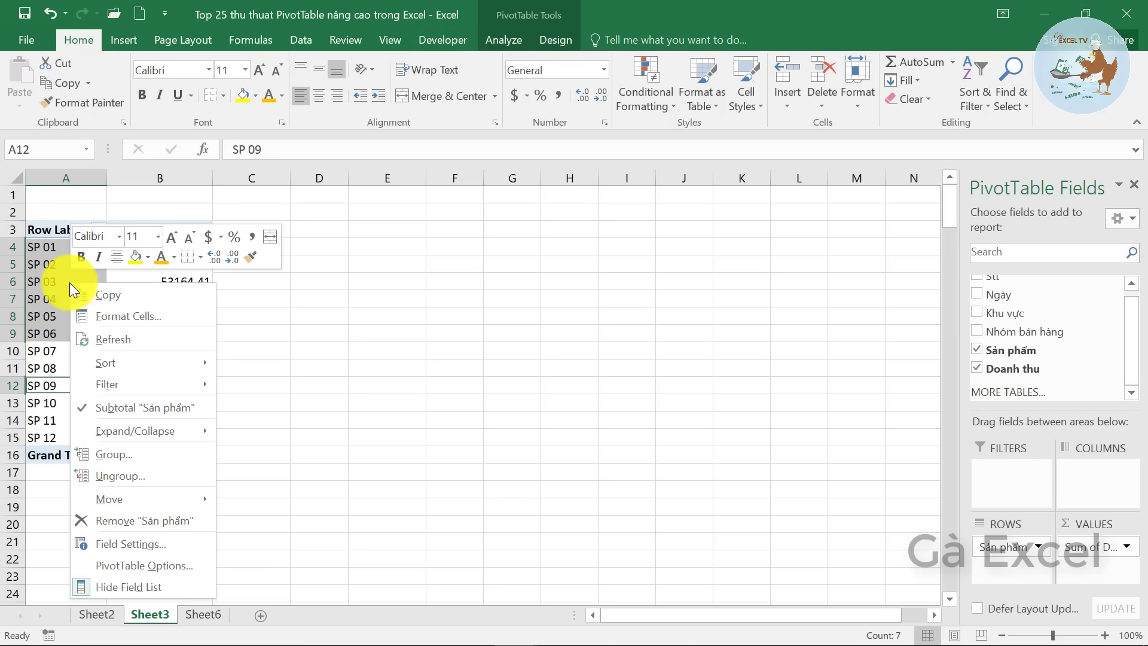
click(113, 454)
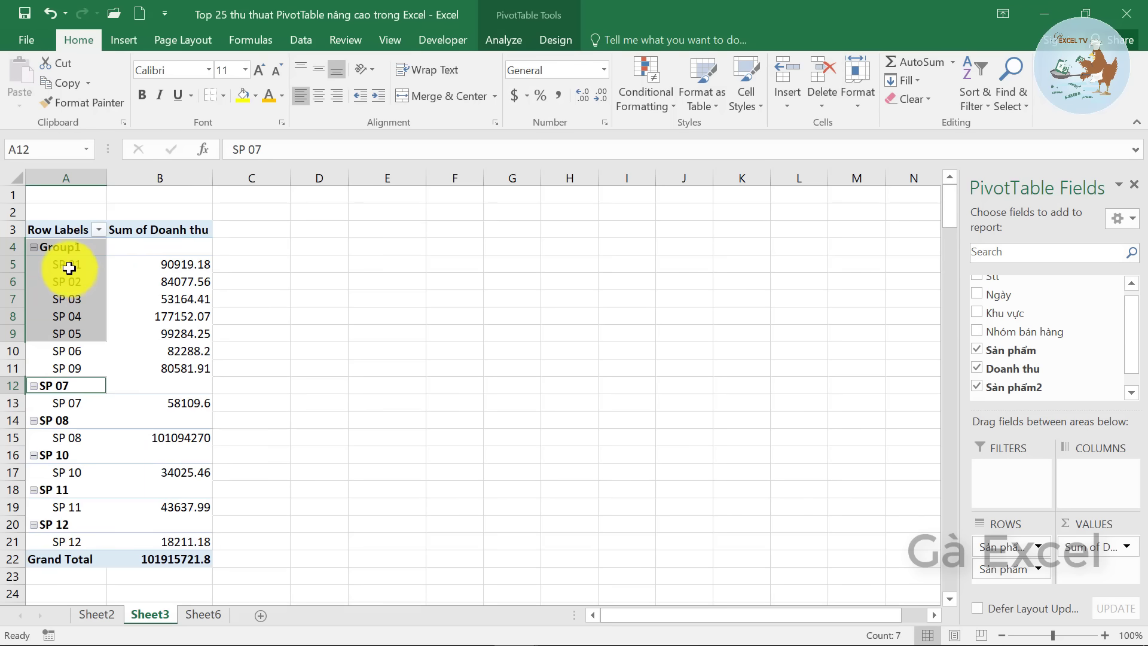
Step: Rename Group1 to 'Nhóm ưu tiên 1', auto-fit column A, and select SP 07–SP 12
click(66, 264)
click(78, 367)
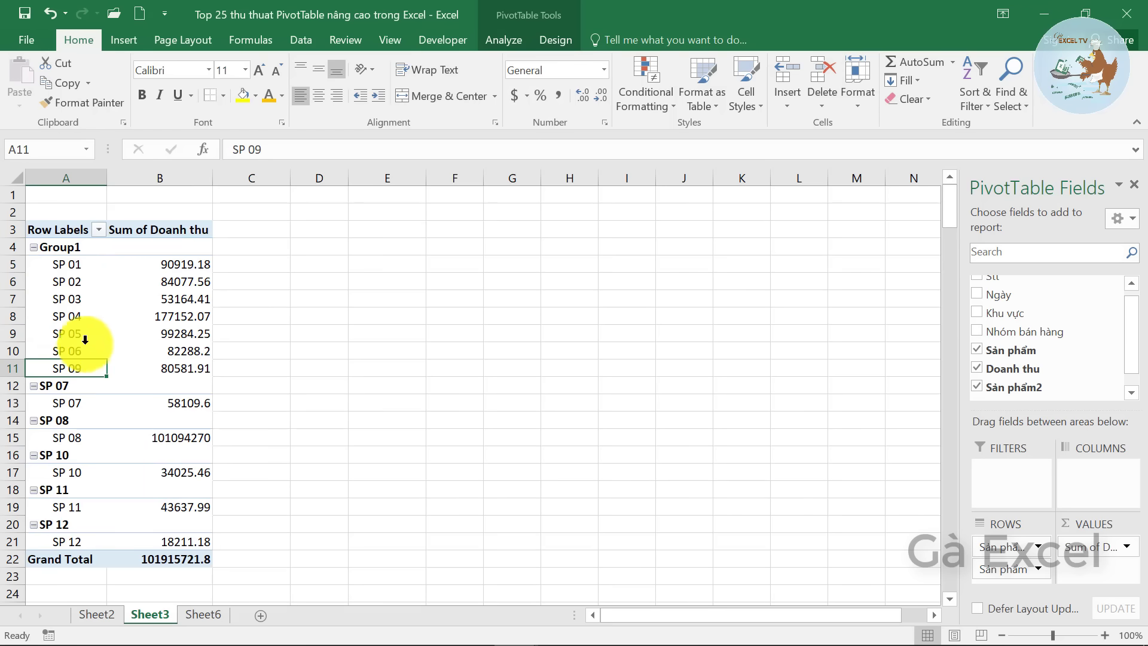
click(78, 250)
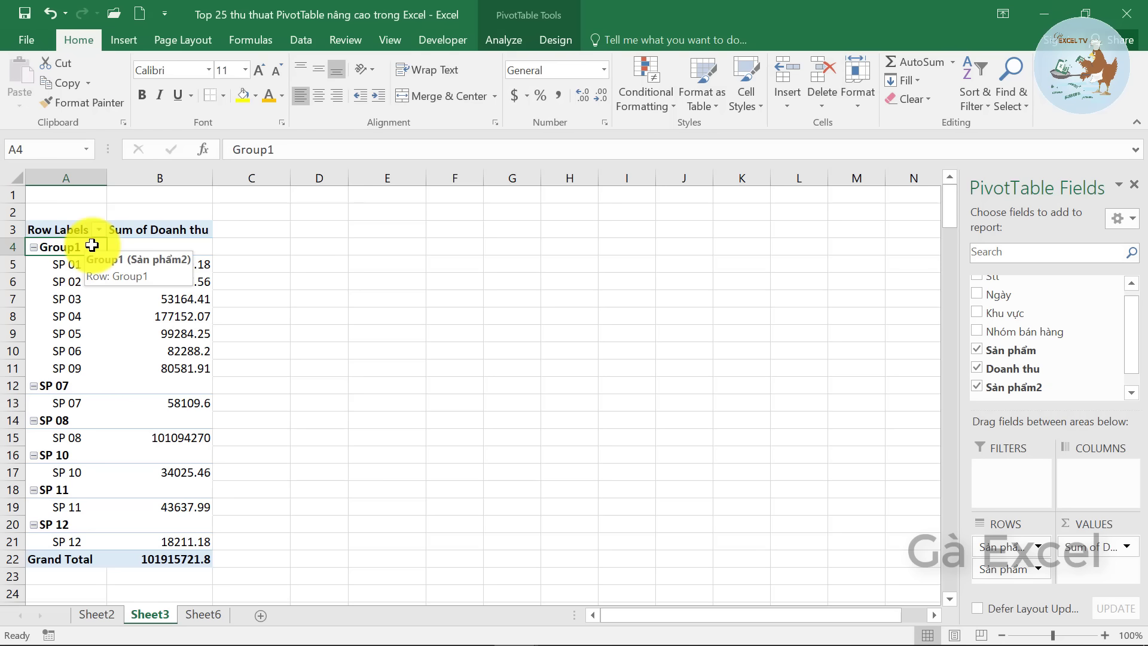
text(Nho)
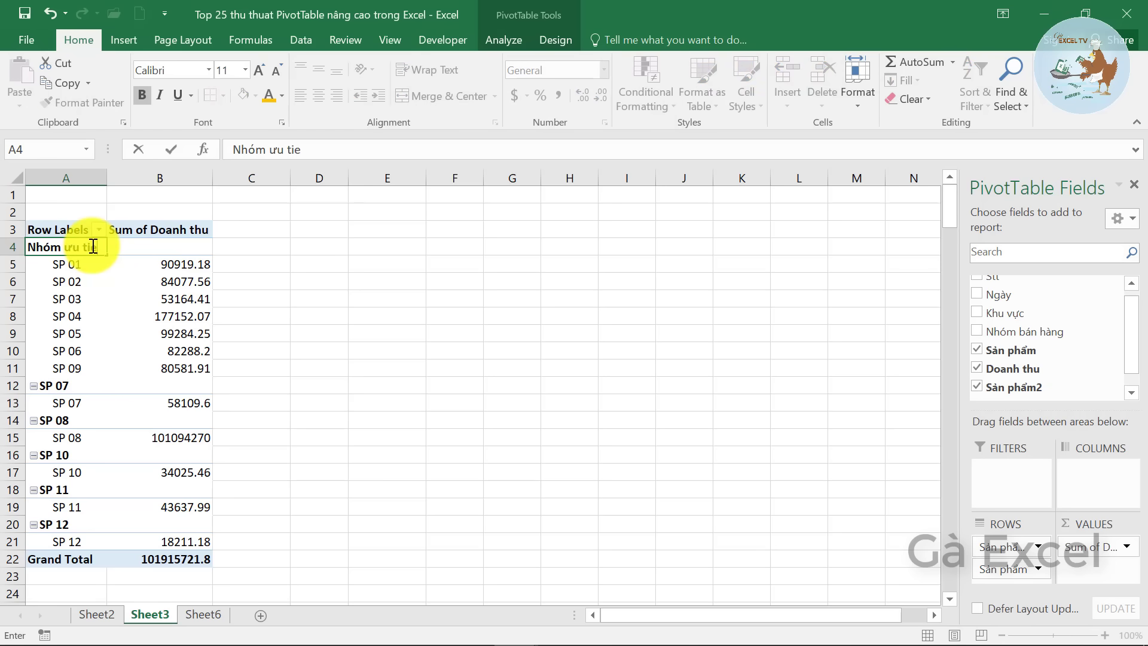
text(ê)
key(Return)
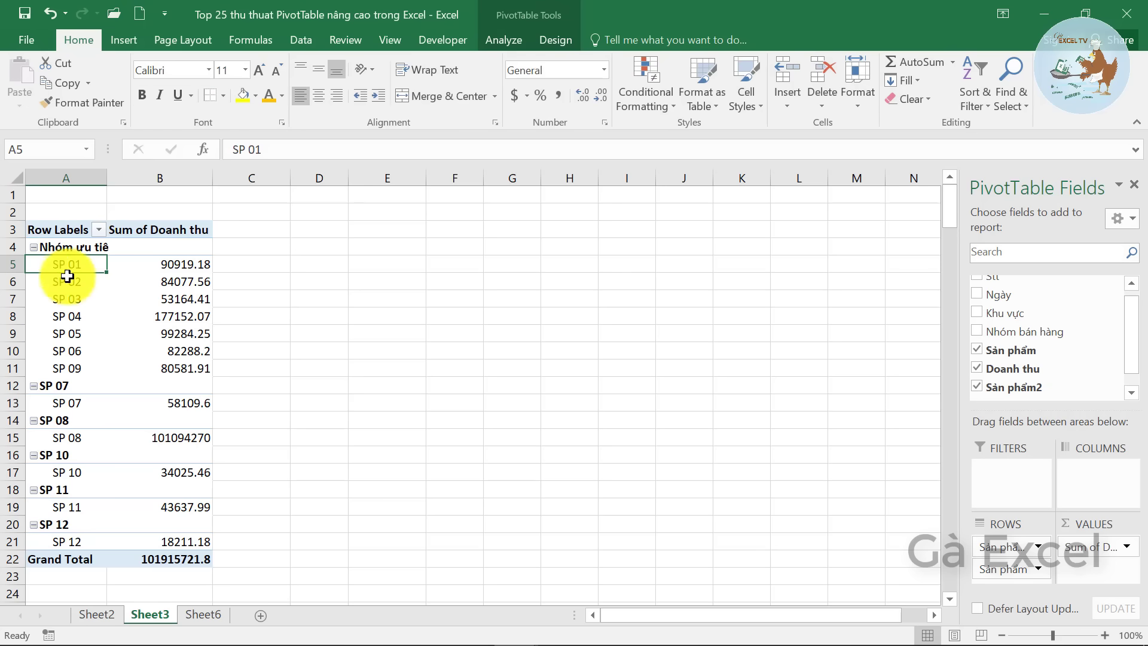
drag(116, 180, 116, 181)
double_click(116, 181)
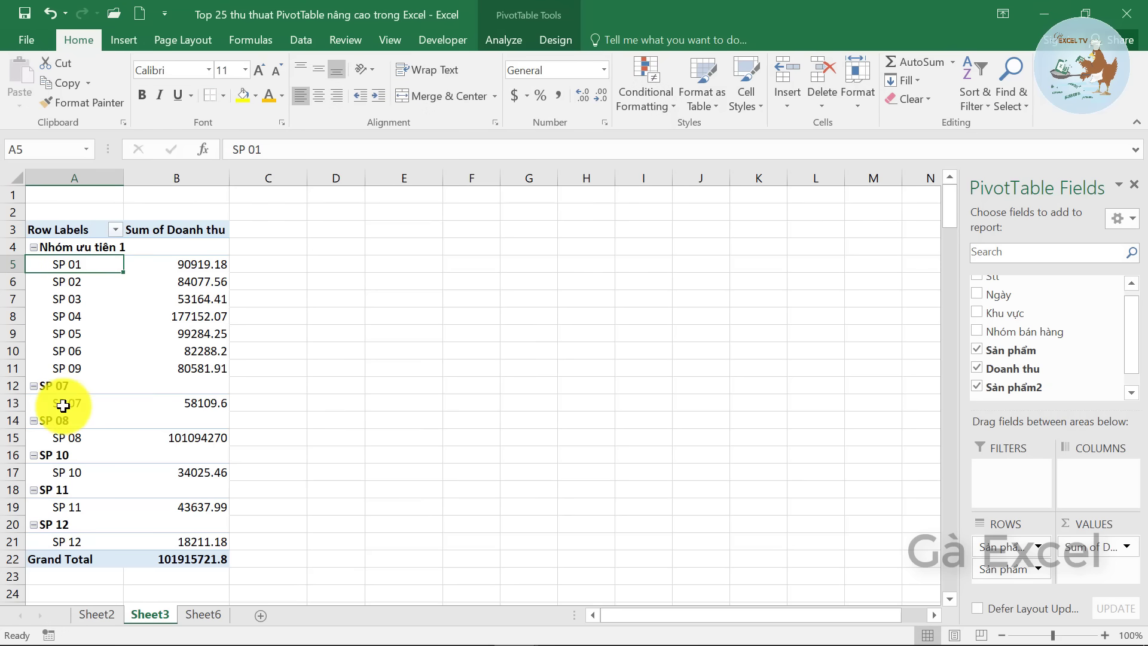
drag(63, 406, 72, 535)
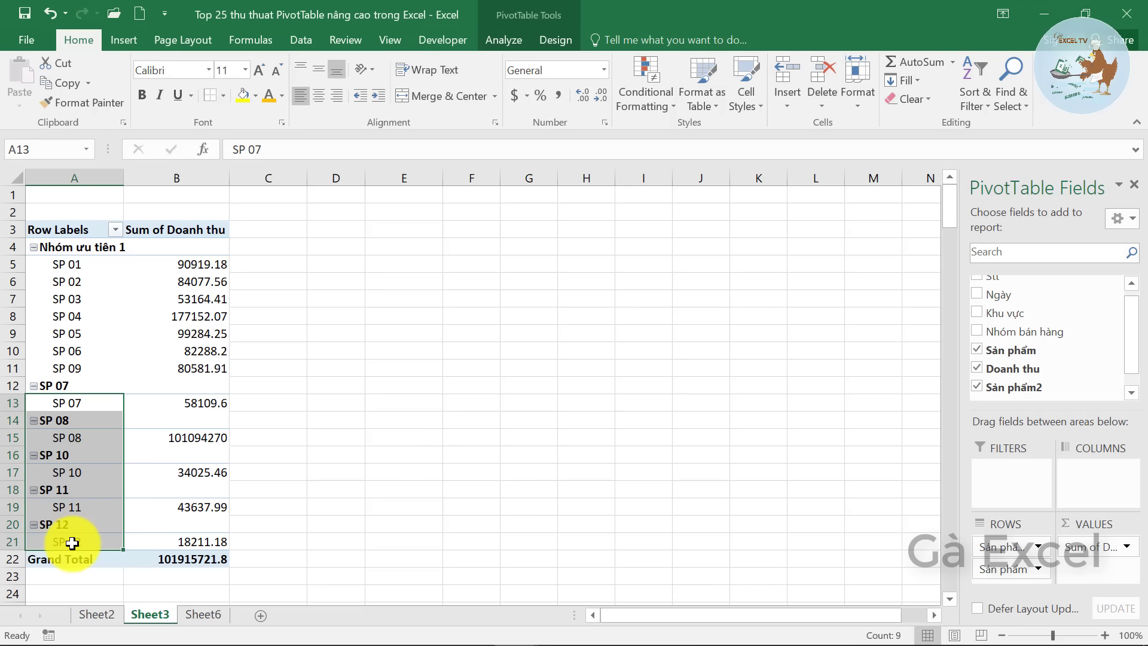
Step: Group SP 07, SP 08 and SP 10–SP 12, naming the new group 'Nhóm ưu tiên 2'
right_click(69, 543)
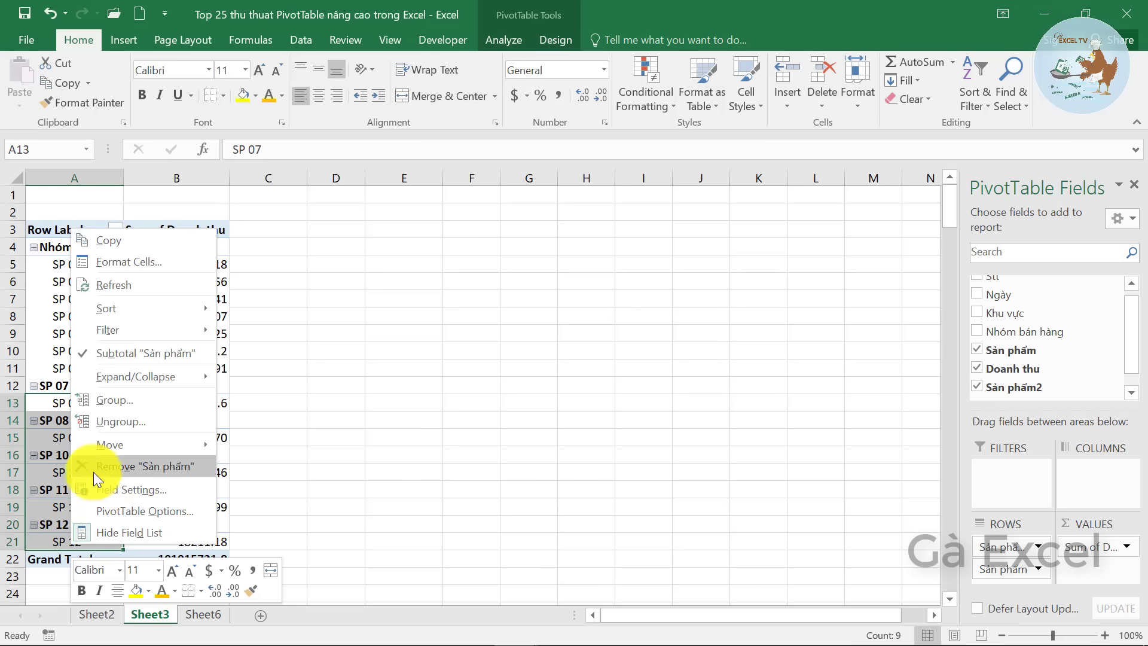
click(102, 401)
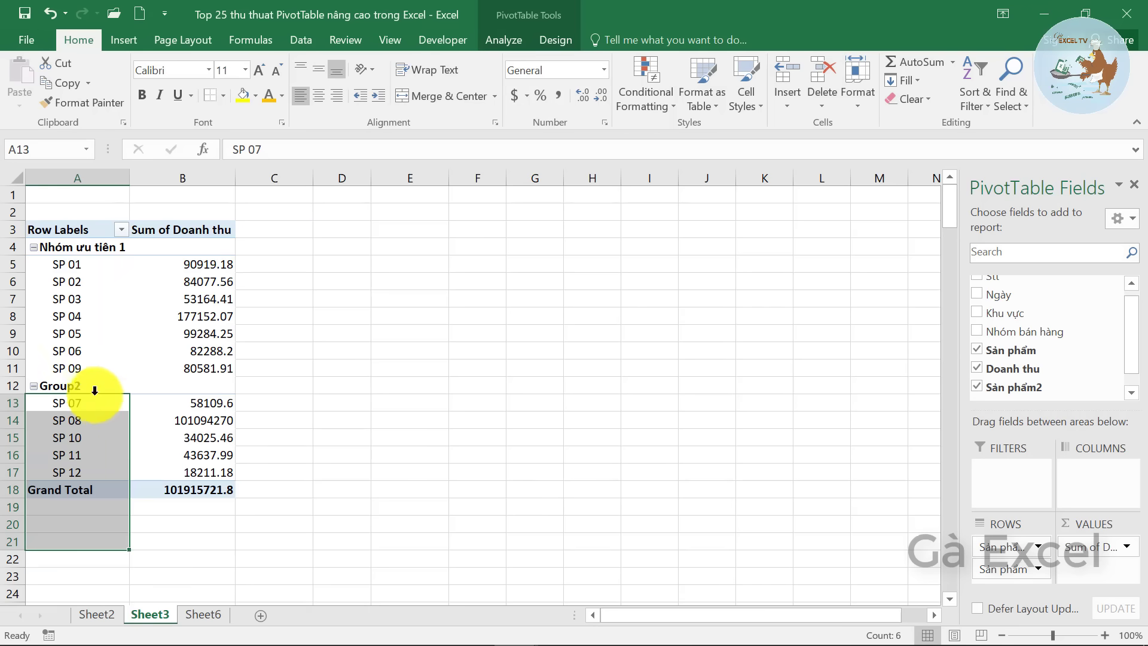
click(79, 388)
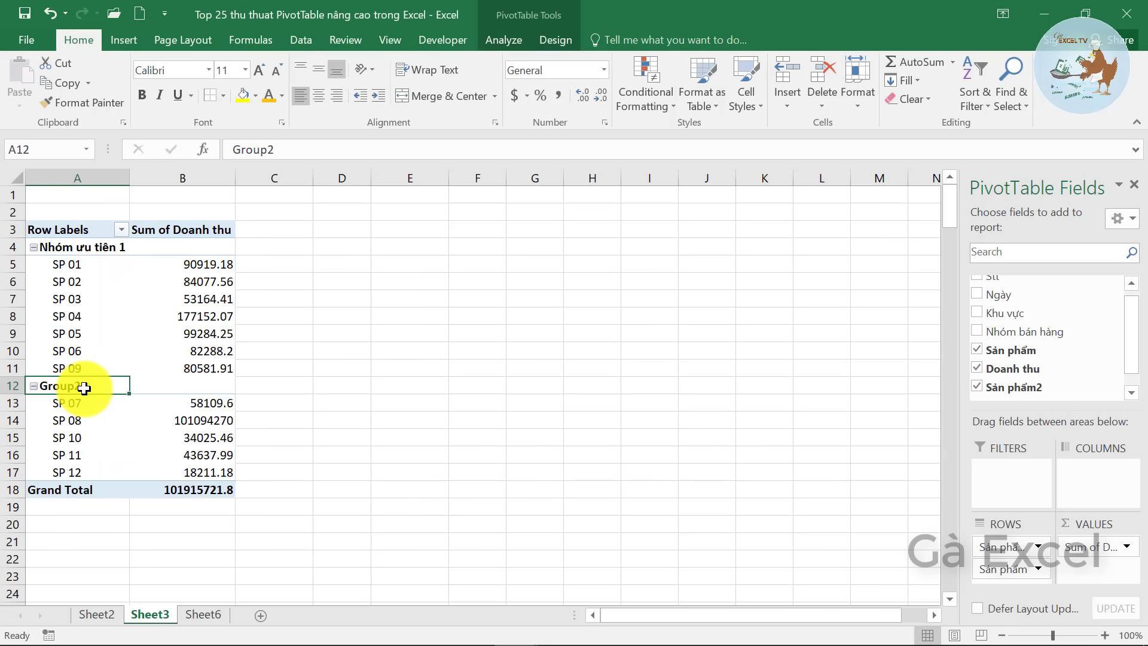
text(Nhó)
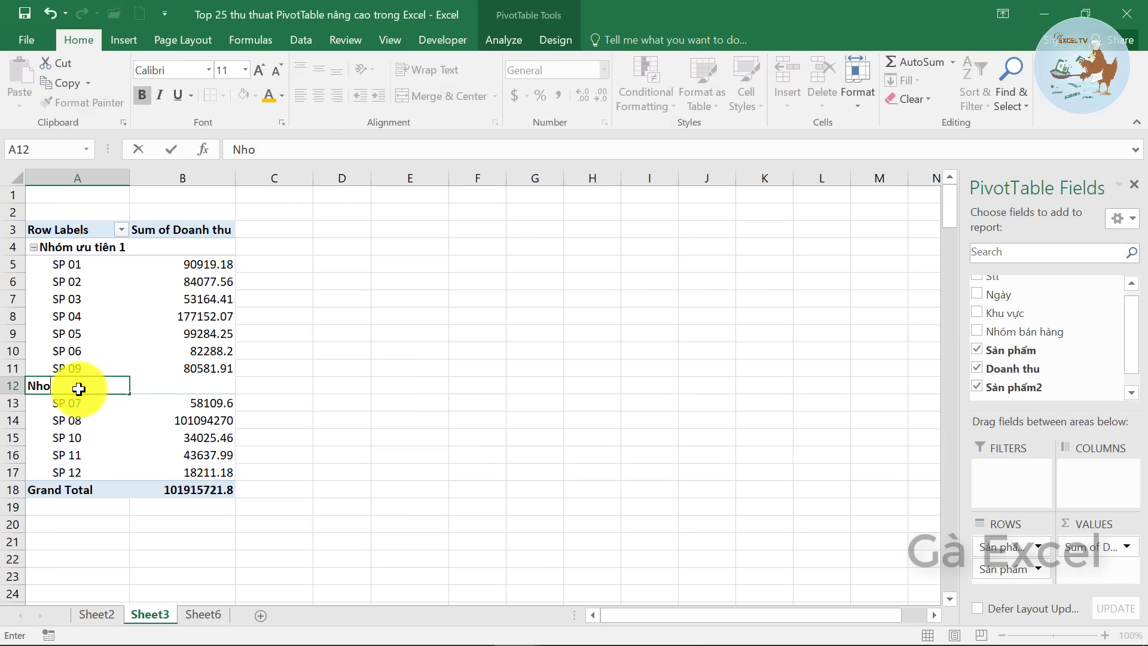
text(m ưu tiên 1)
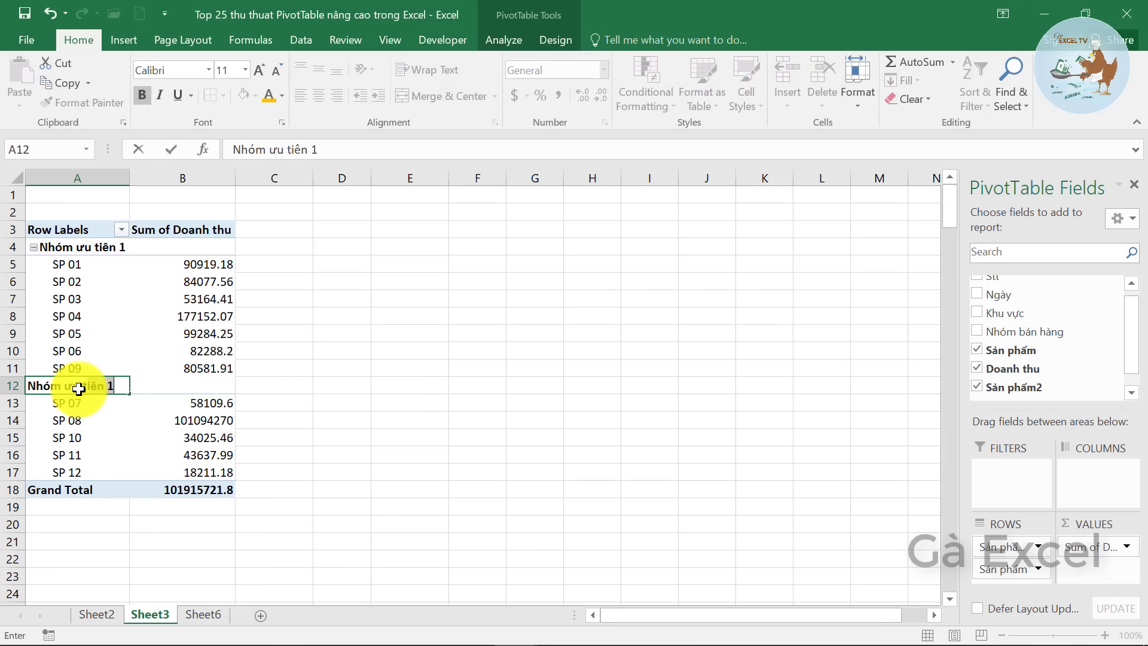
text(2)
key(Return)
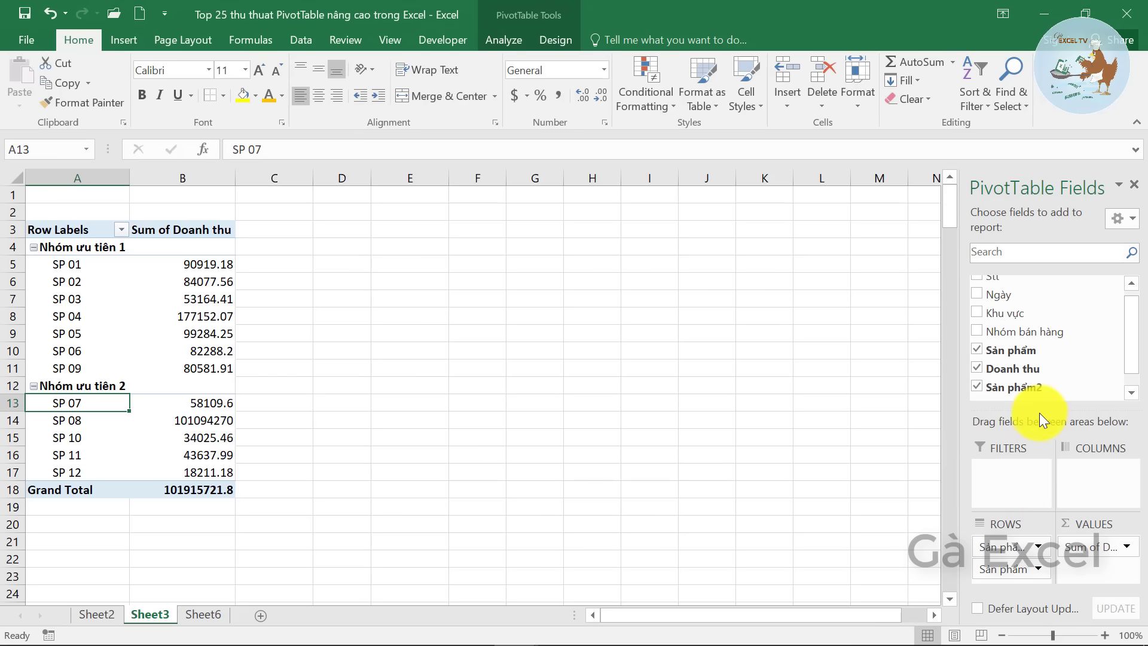
Step: Give both row fields custom names, calling the group field 'Nhóm'
drag(1040, 413, 1039, 312)
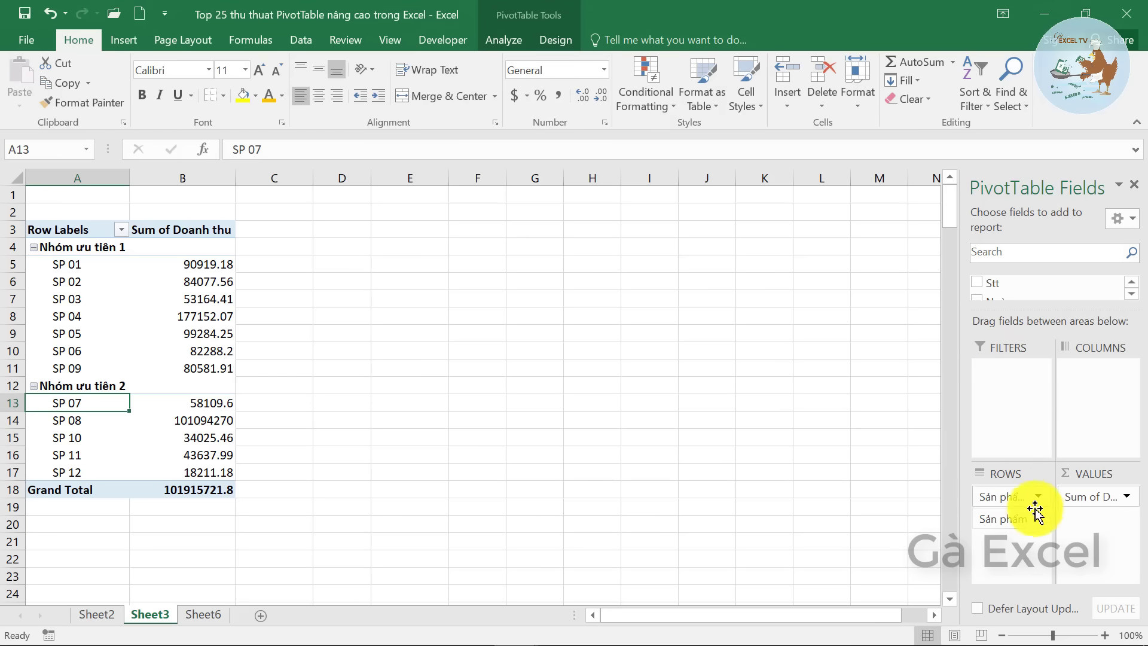
drag(1036, 512, 1008, 498)
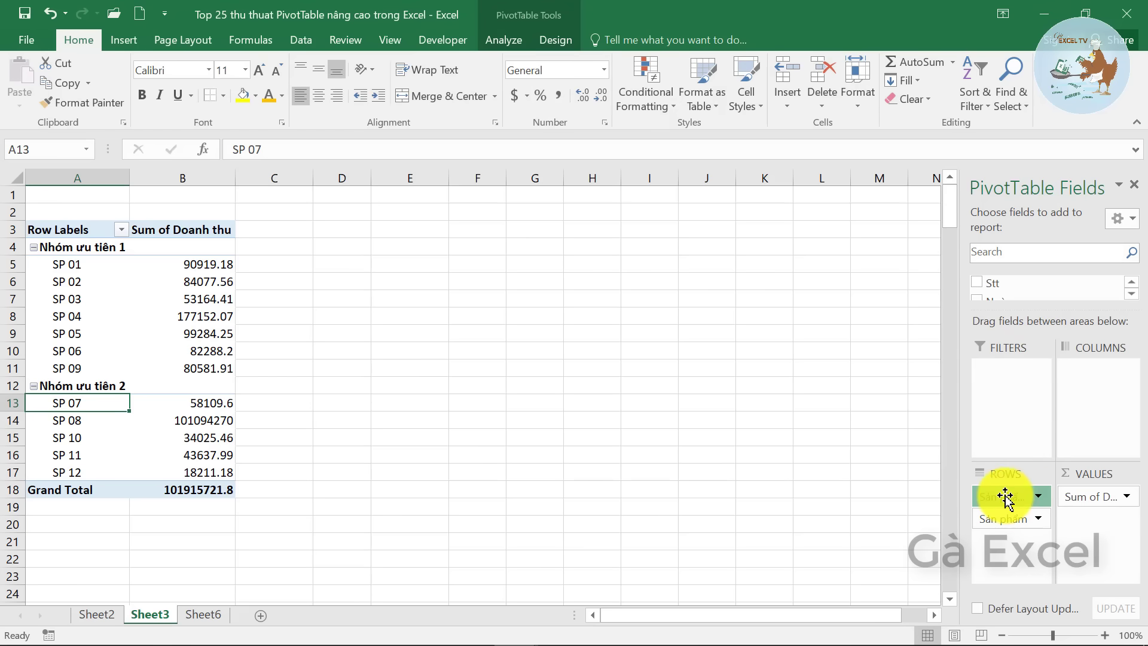
click(1009, 497)
click(977, 479)
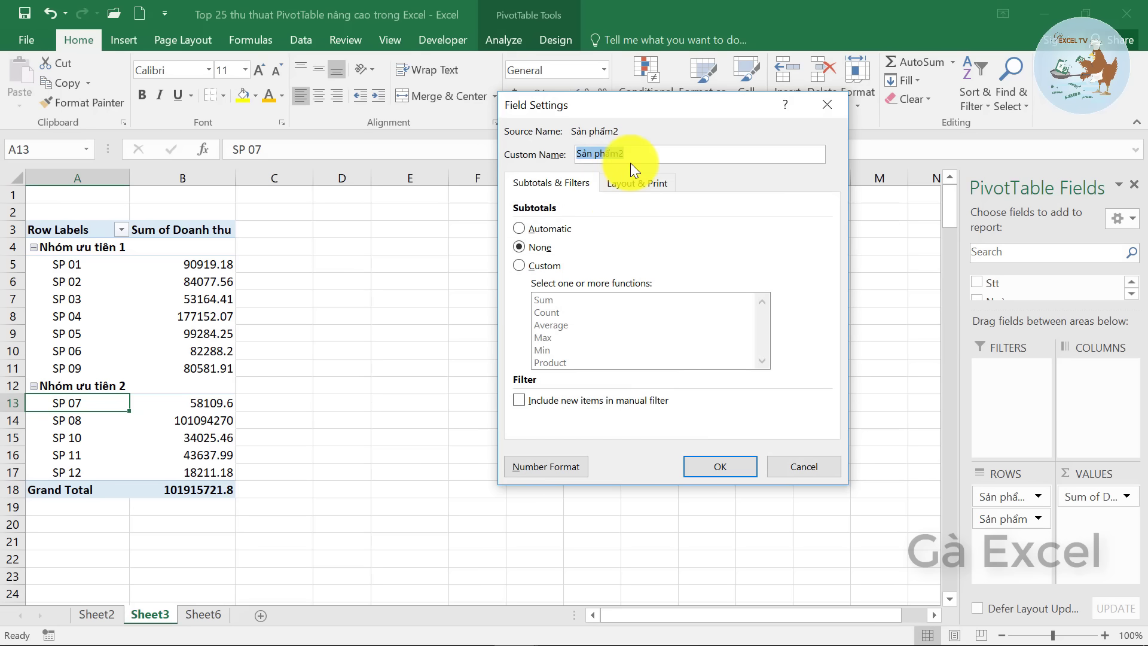
text(Nhóm ưu)
key(Return)
click(1009, 518)
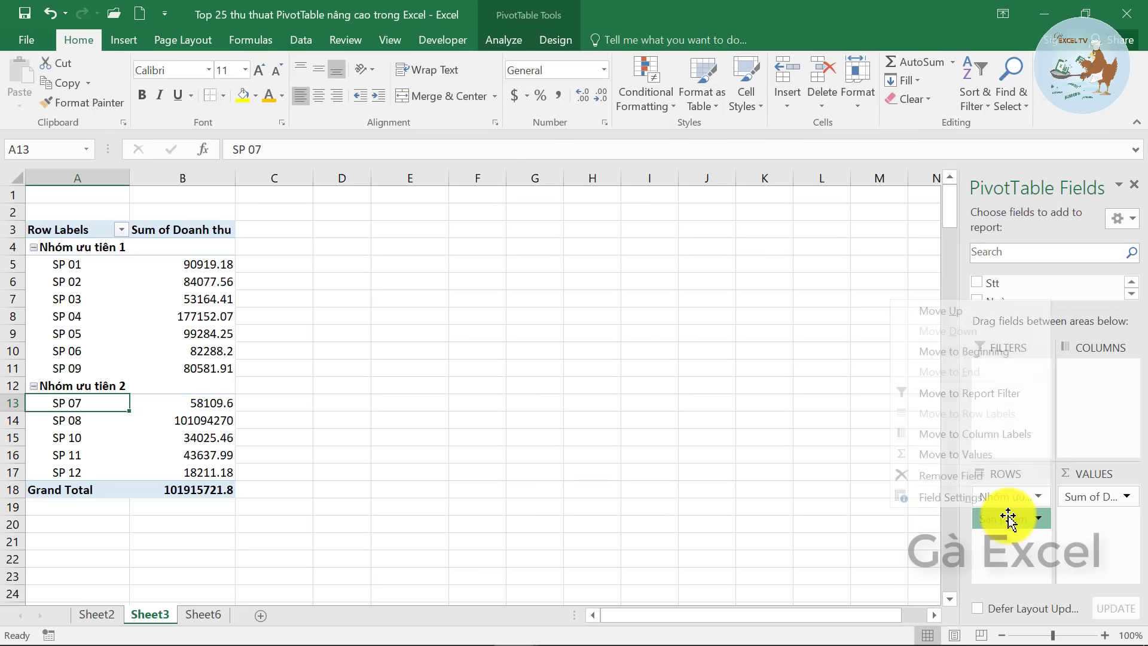
click(984, 494)
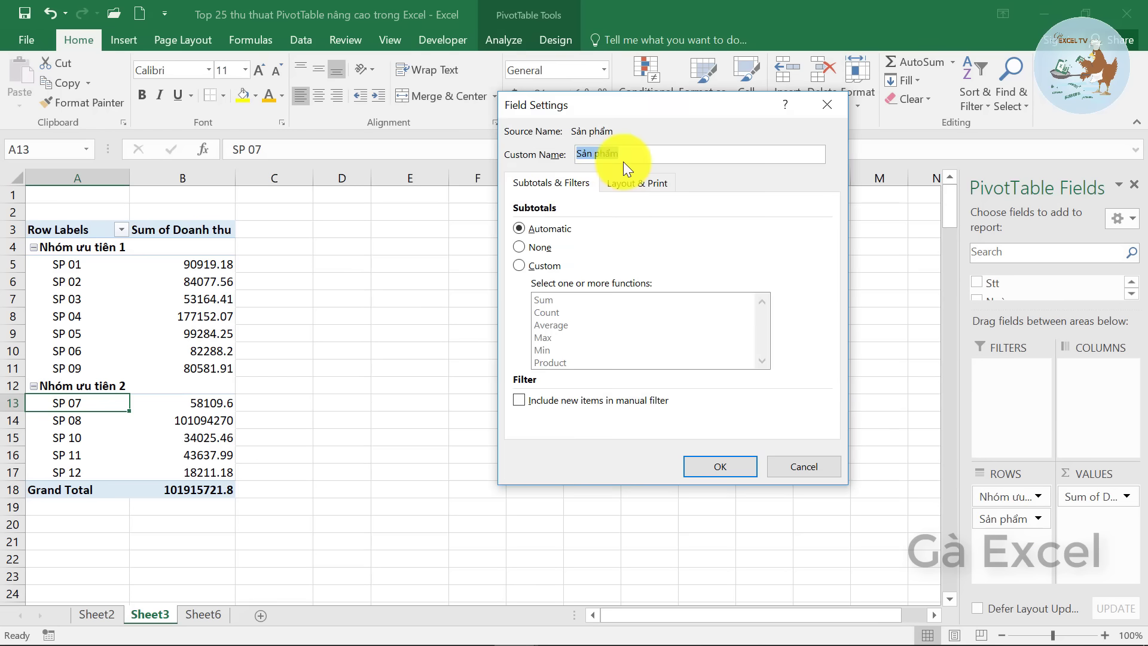
text(Nhóm ưu ti)
text(ên 2)
click(718, 469)
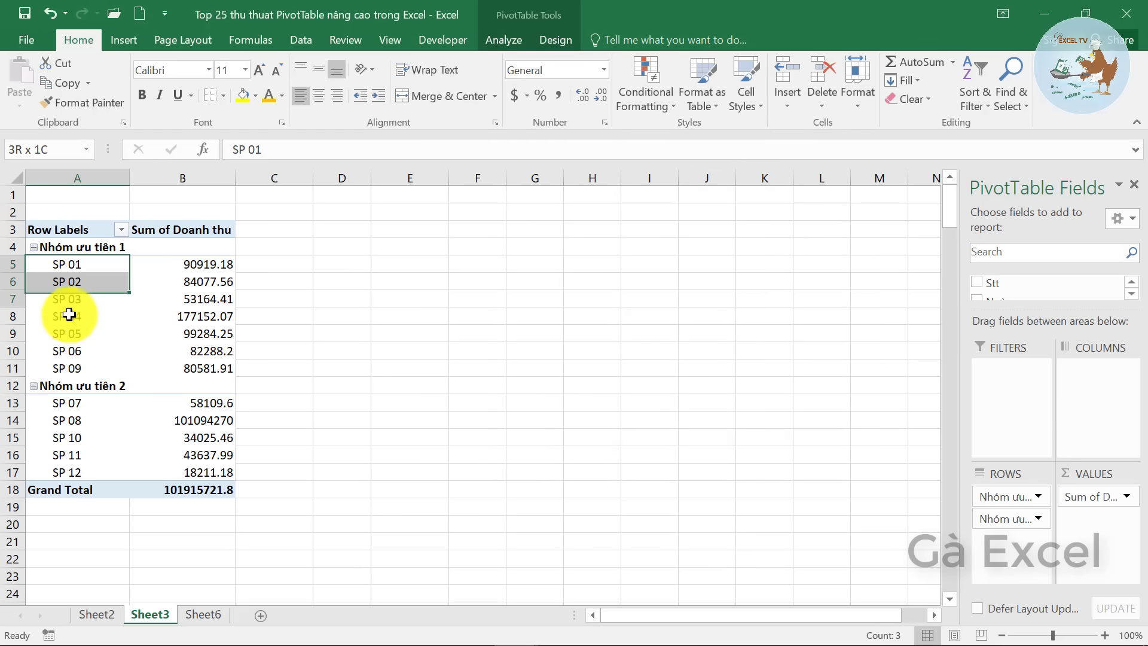
Step: Remove the group field from Rows so SP 01–SP 12 are listed ungrouped
drag(69, 263, 69, 368)
ctrl+click(73, 406)
click(74, 406)
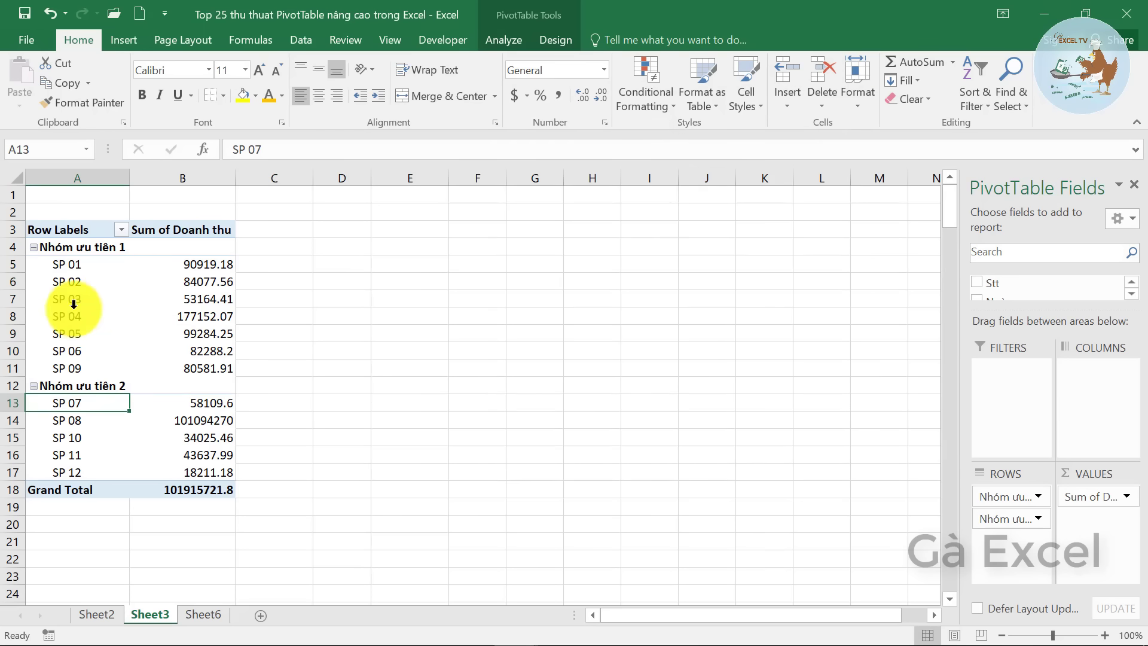
click(66, 246)
click(62, 282)
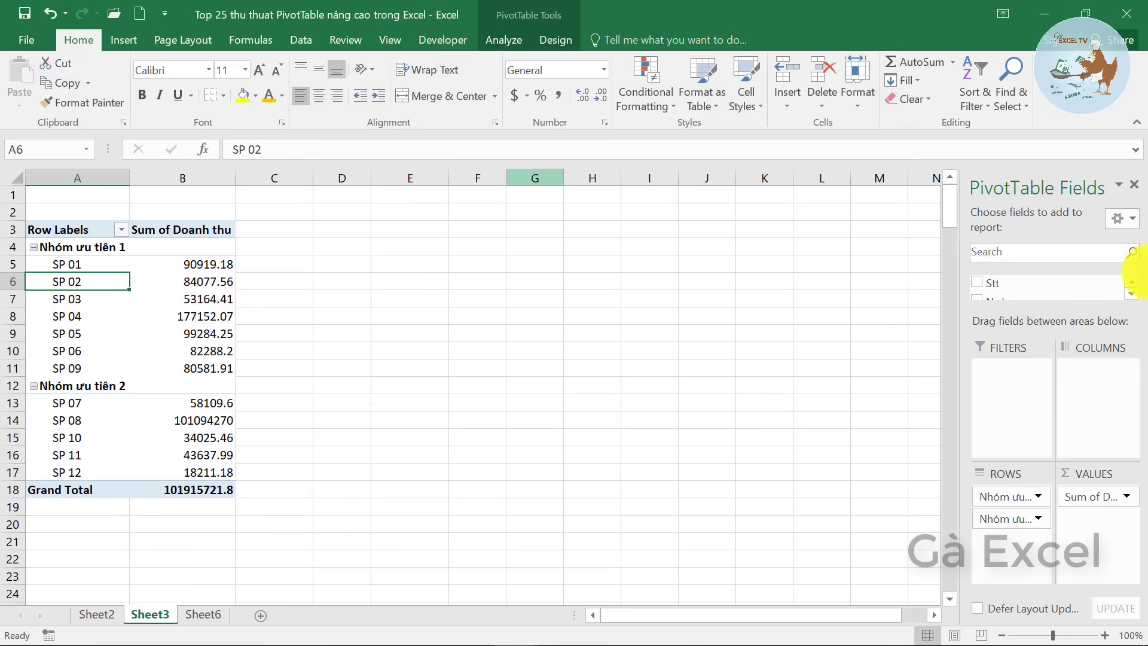
mouse_move(1130, 280)
mouse_down()
mouse_move(1005, 502)
mouse_move(884, 513)
mouse_up()
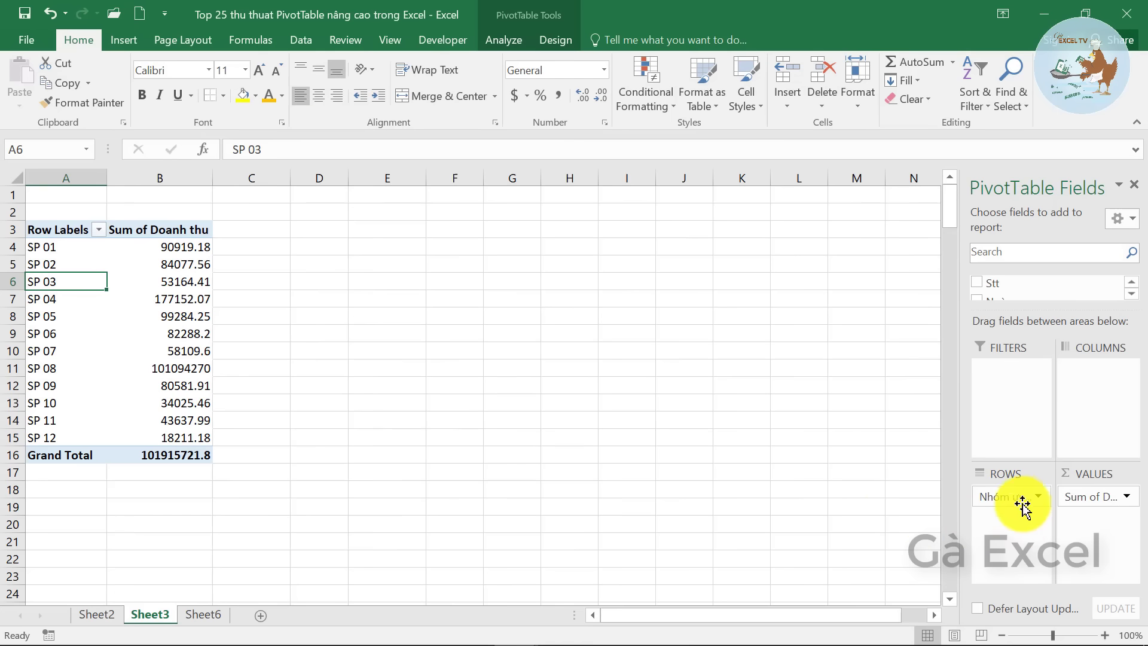
Step: Replace the remaining row field with Stt in the row labels
drag(1023, 506, 845, 479)
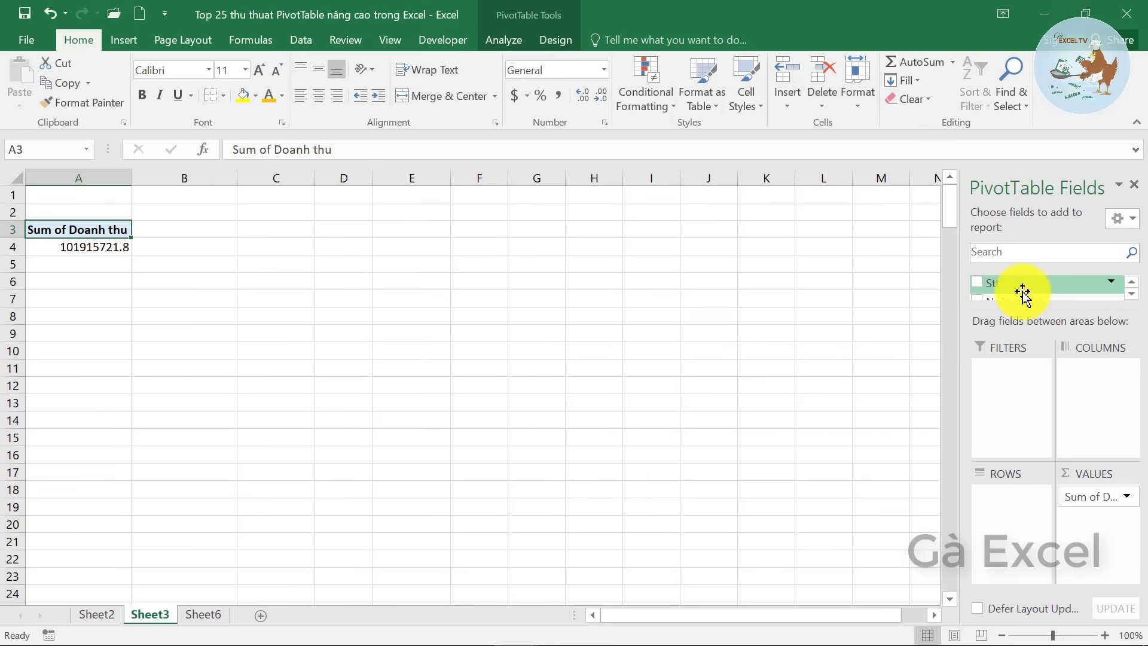
drag(1023, 291, 1020, 505)
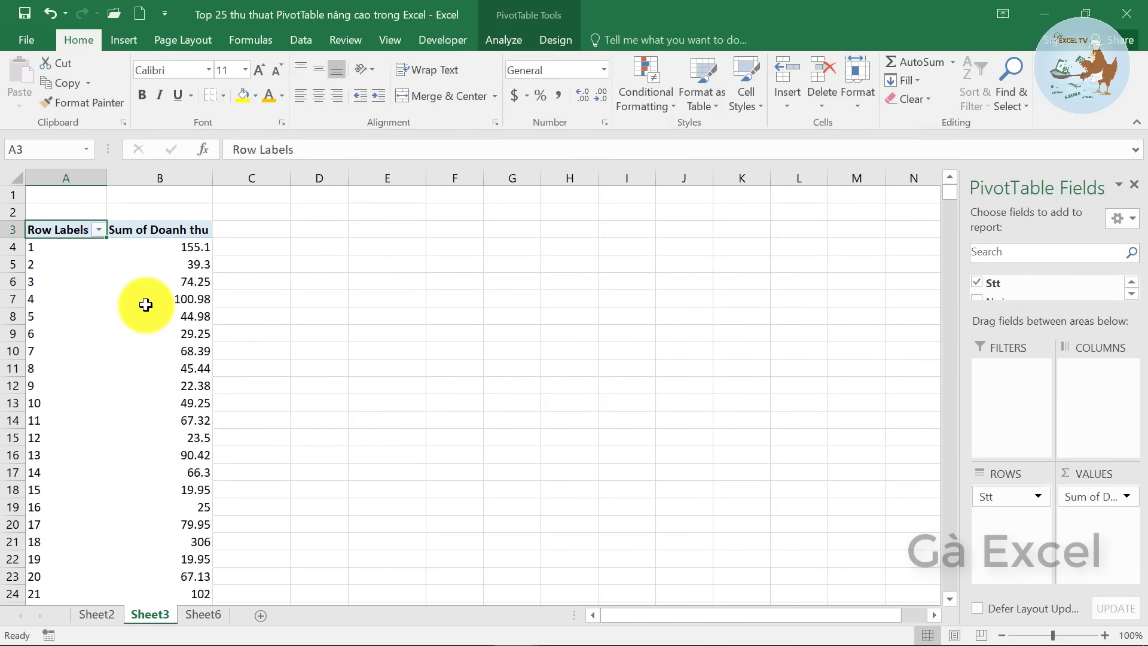
click(54, 247)
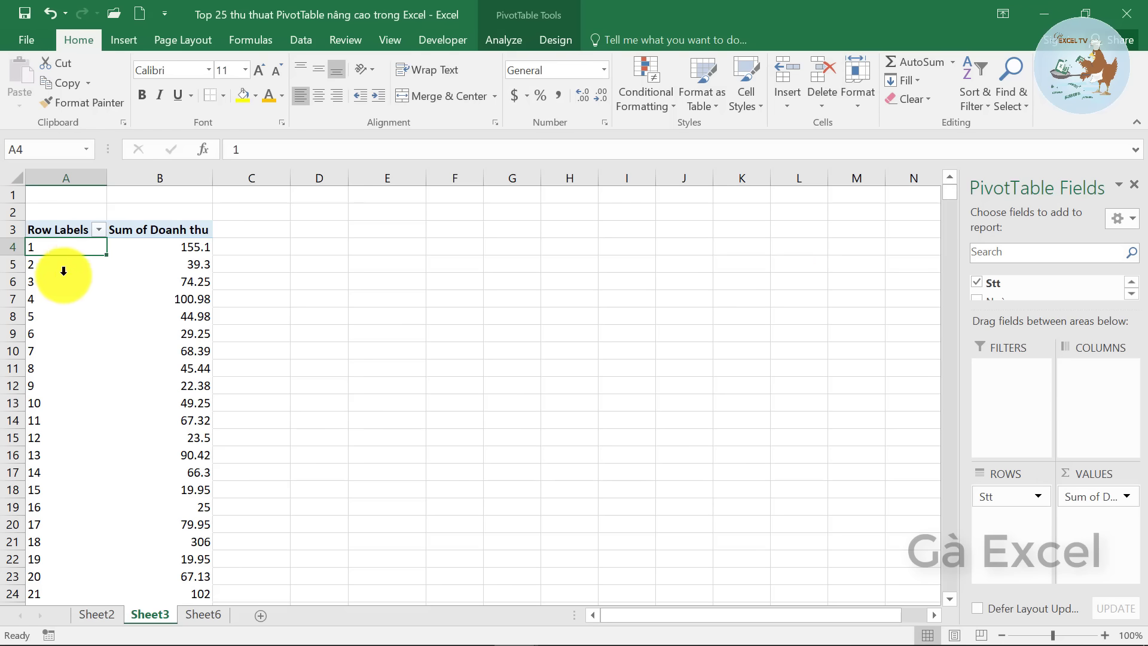
click(53, 299)
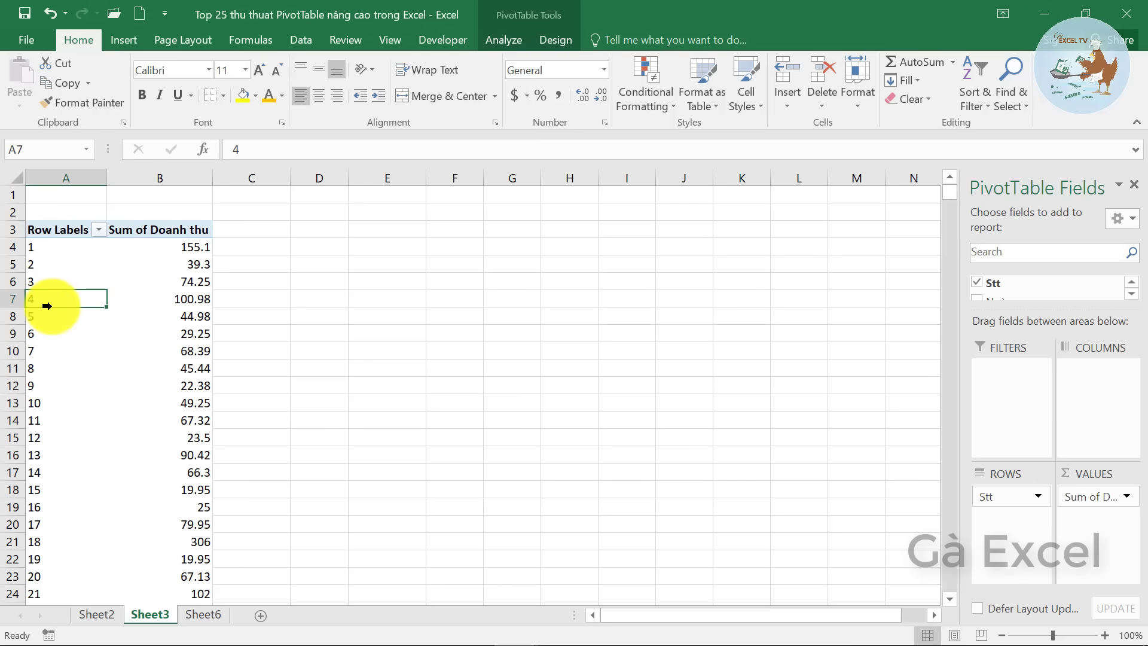
Step: Group the Stt numbers into ranges of 2000
right_click(50, 300)
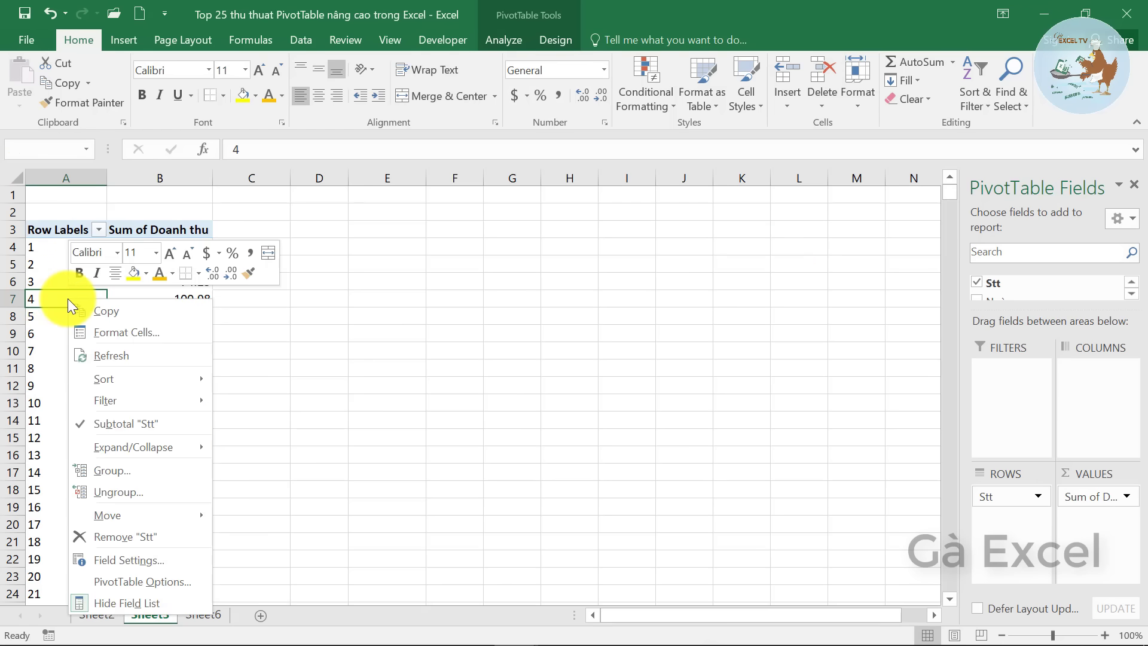
click(55, 298)
right_click(55, 298)
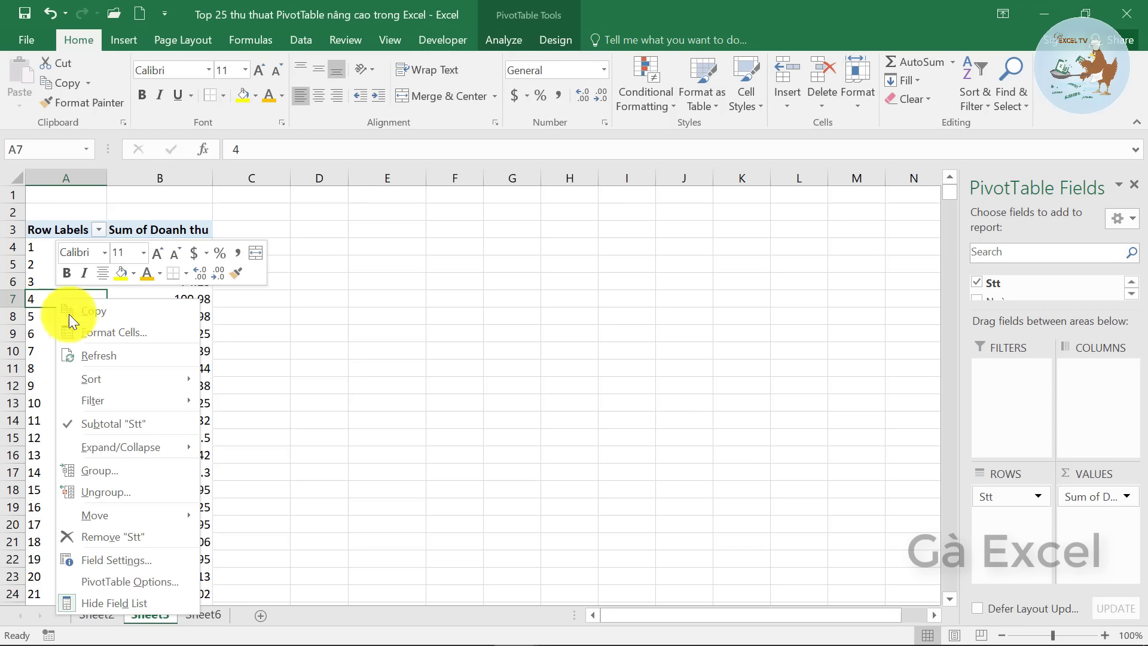
click(119, 472)
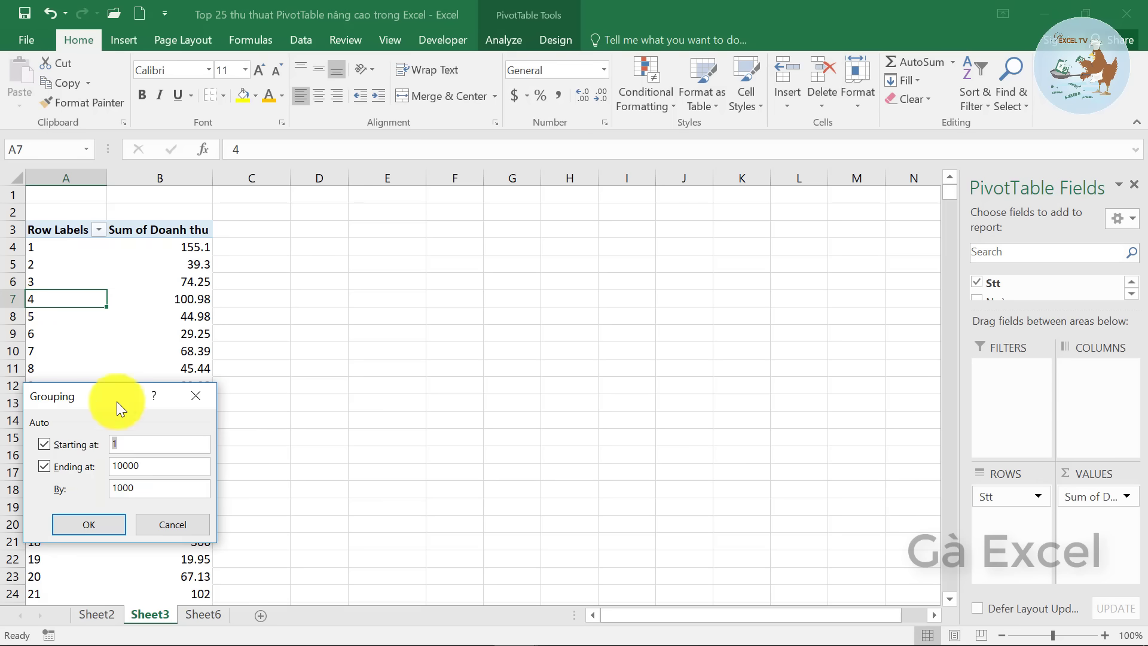
drag(177, 390, 582, 315)
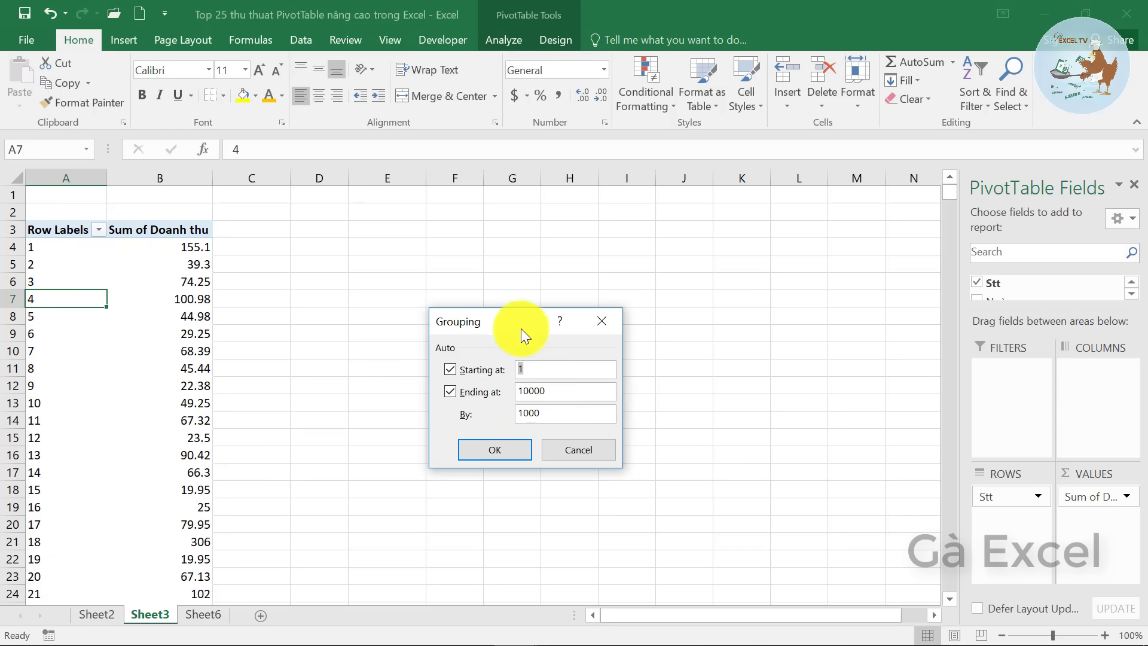
click(529, 368)
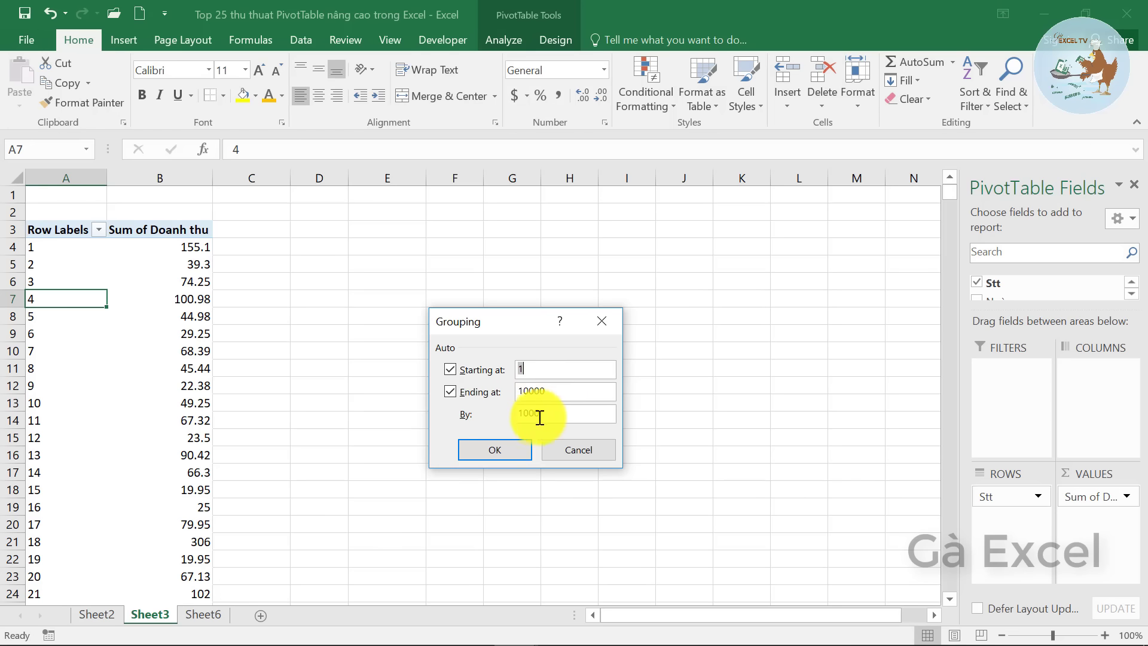
click(518, 415)
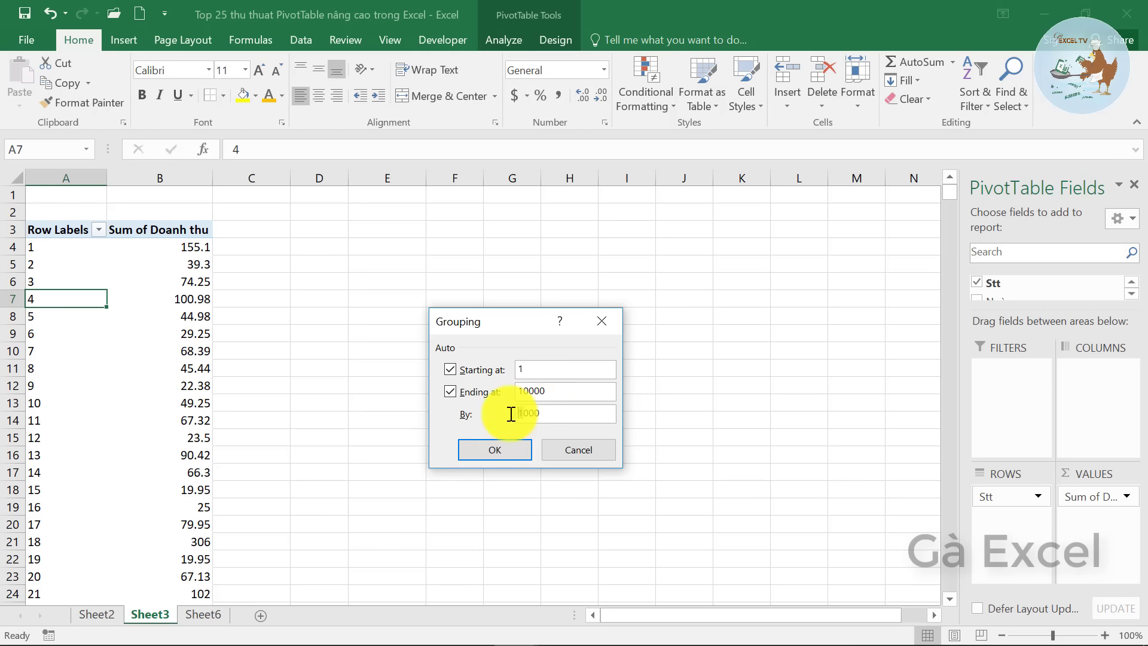
key(Delete)
text(2)
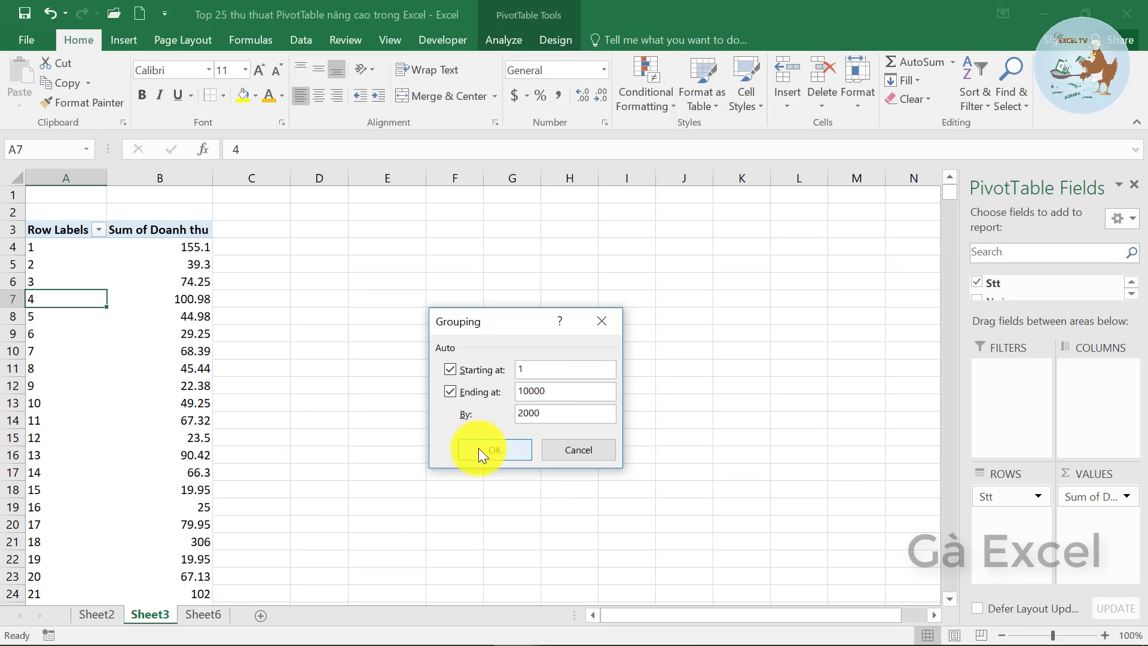
click(478, 448)
Step: Review the new ranges 1-2000, 2001-4000 and 4001-6000 with their revenue sums
drag(77, 247, 85, 311)
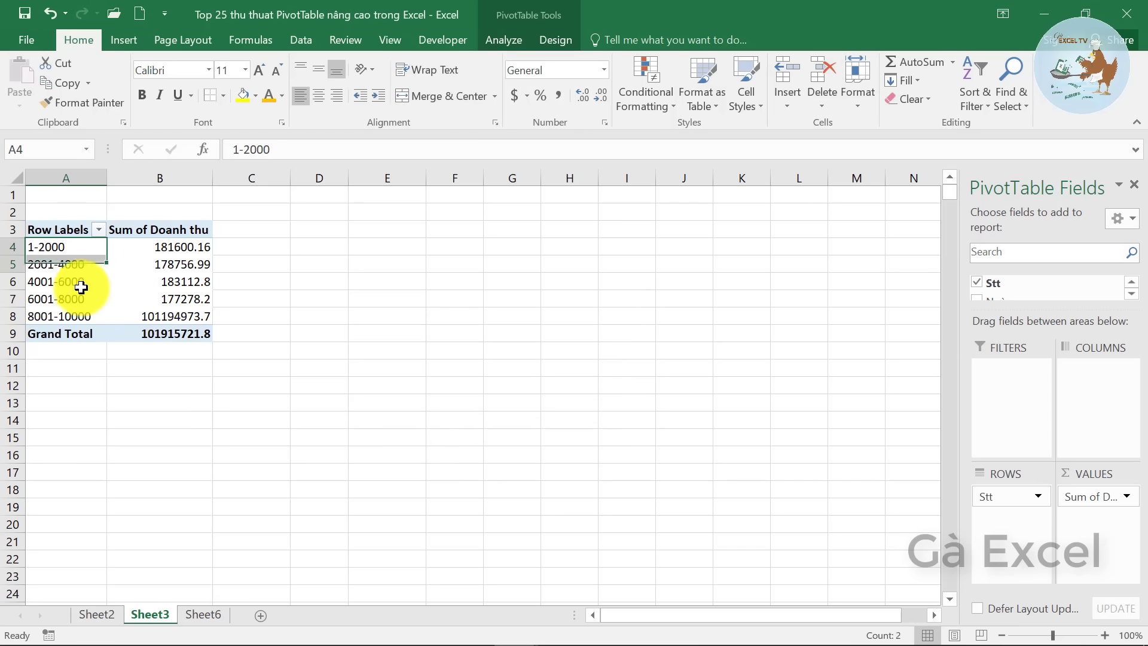
click(76, 247)
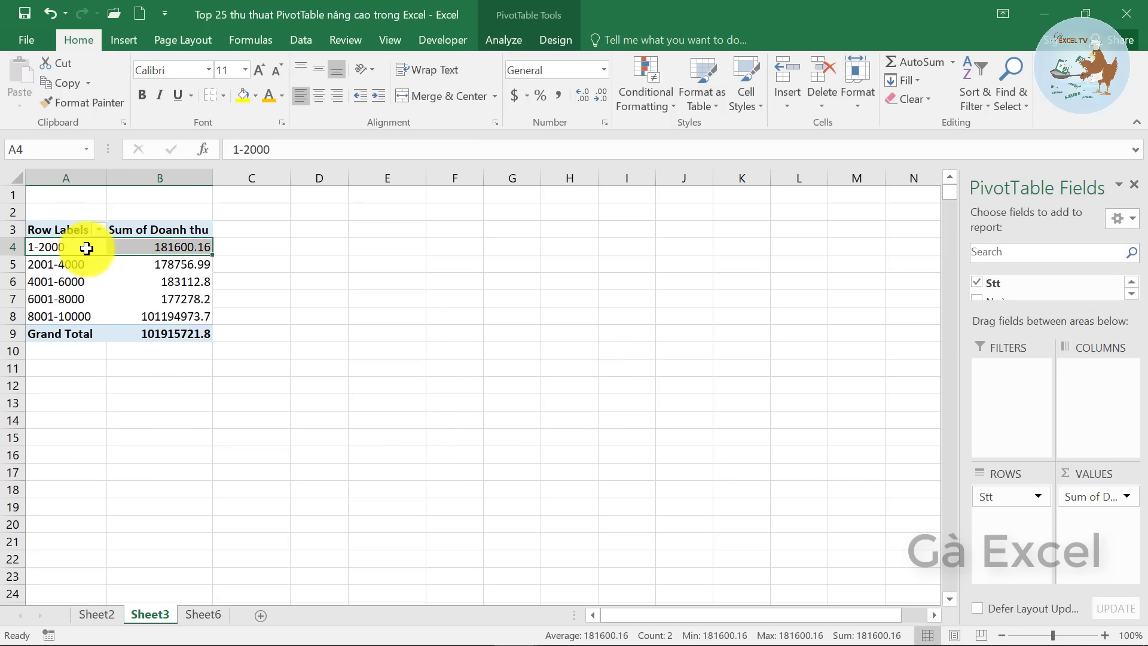
click(187, 249)
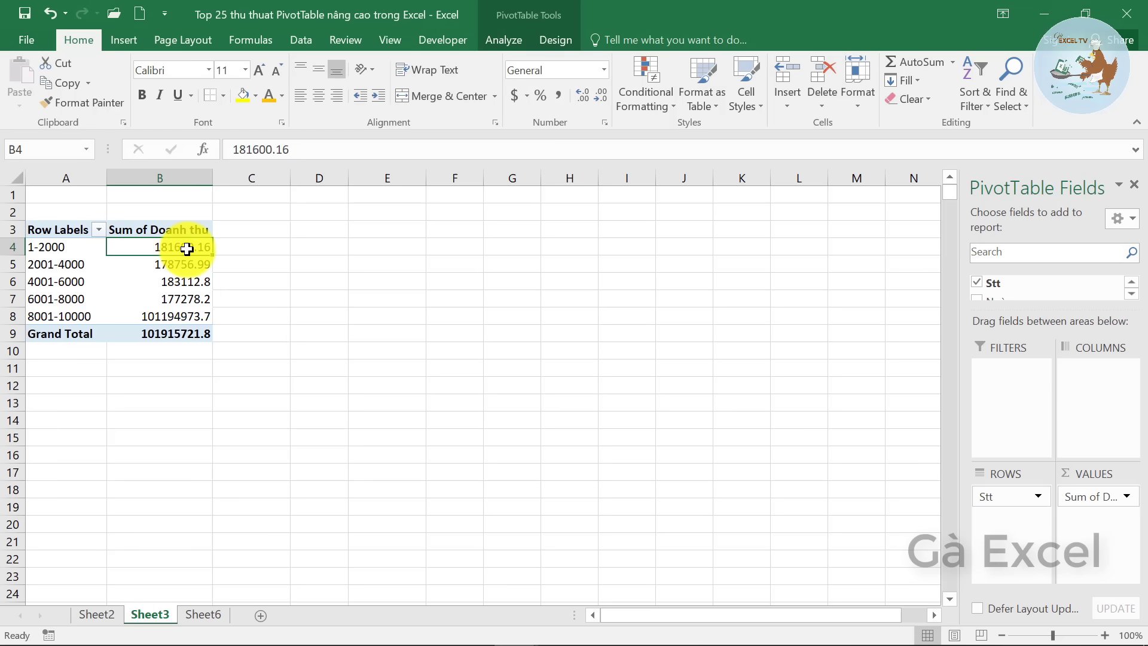
click(42, 265)
click(42, 283)
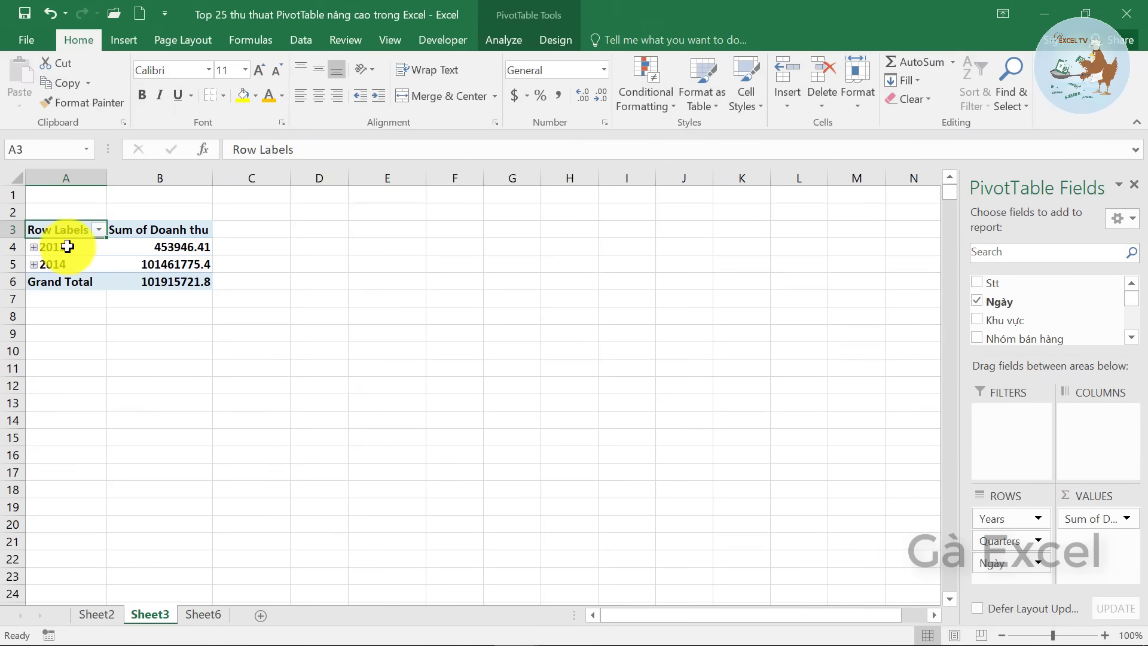
Step: Ungroup the 2013 Years/Quarters grouping with Alt+Shift+Left so individual dates appear
click(69, 246)
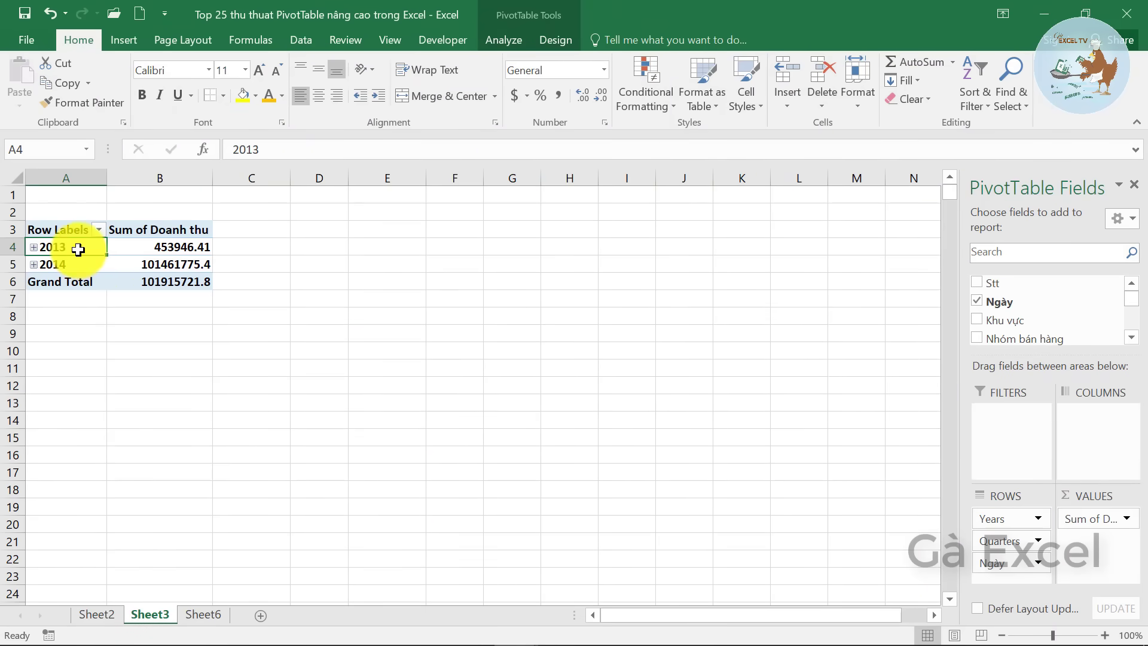
key(alt+shift+Left)
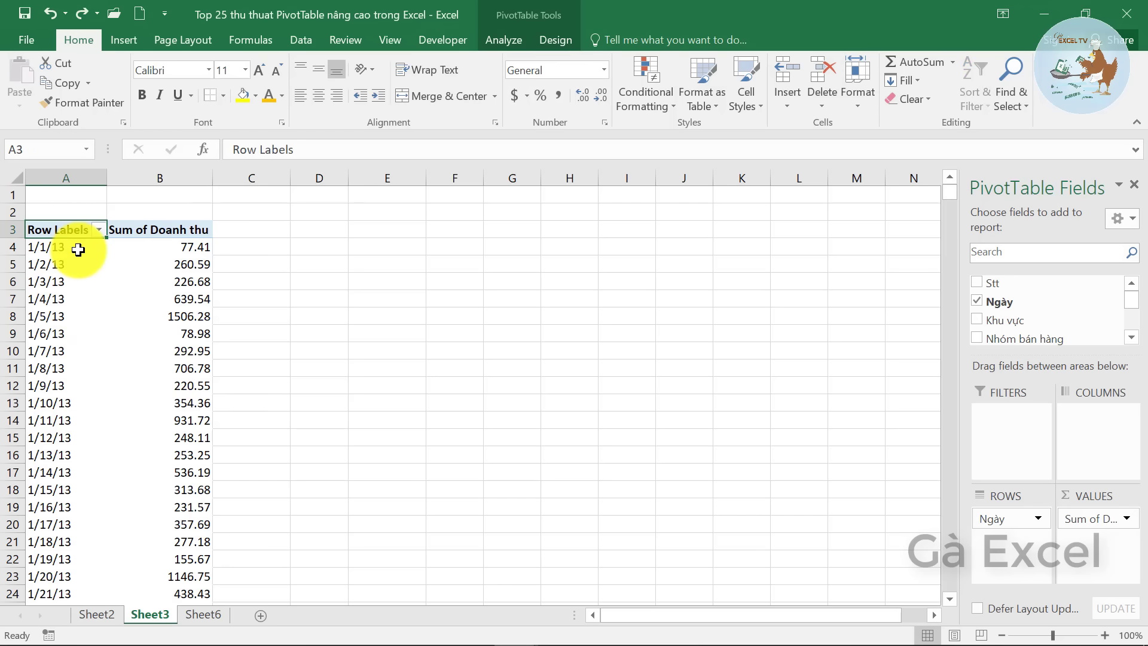
click(36, 299)
scroll(72, 443, down, 5)
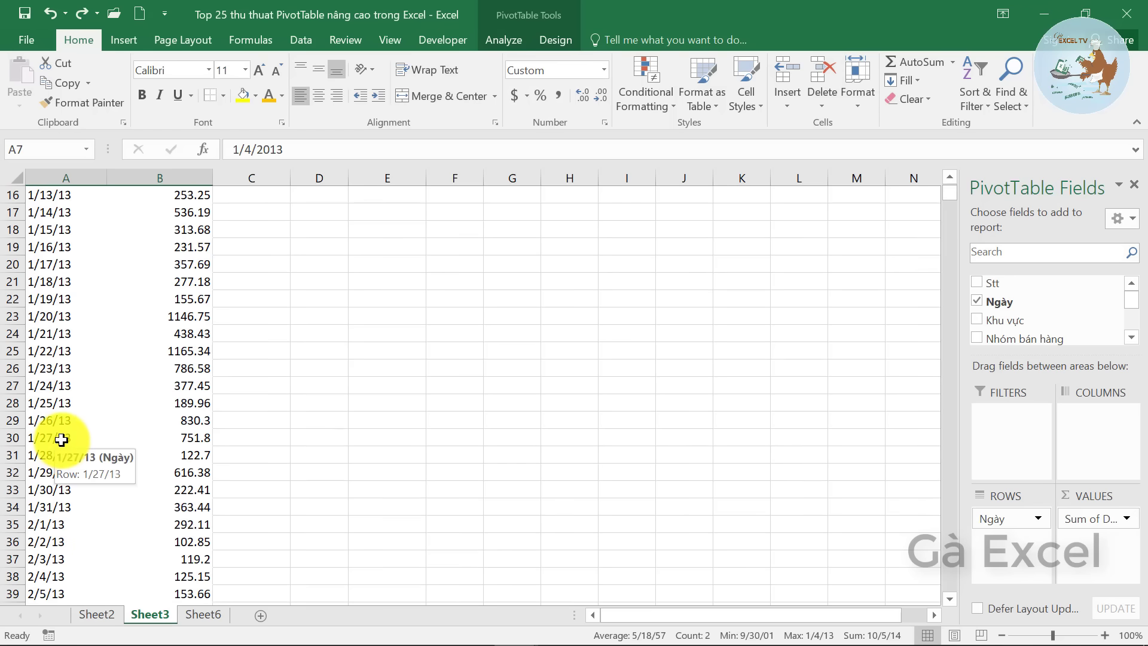
scroll(59, 442, up, 5)
click(59, 265)
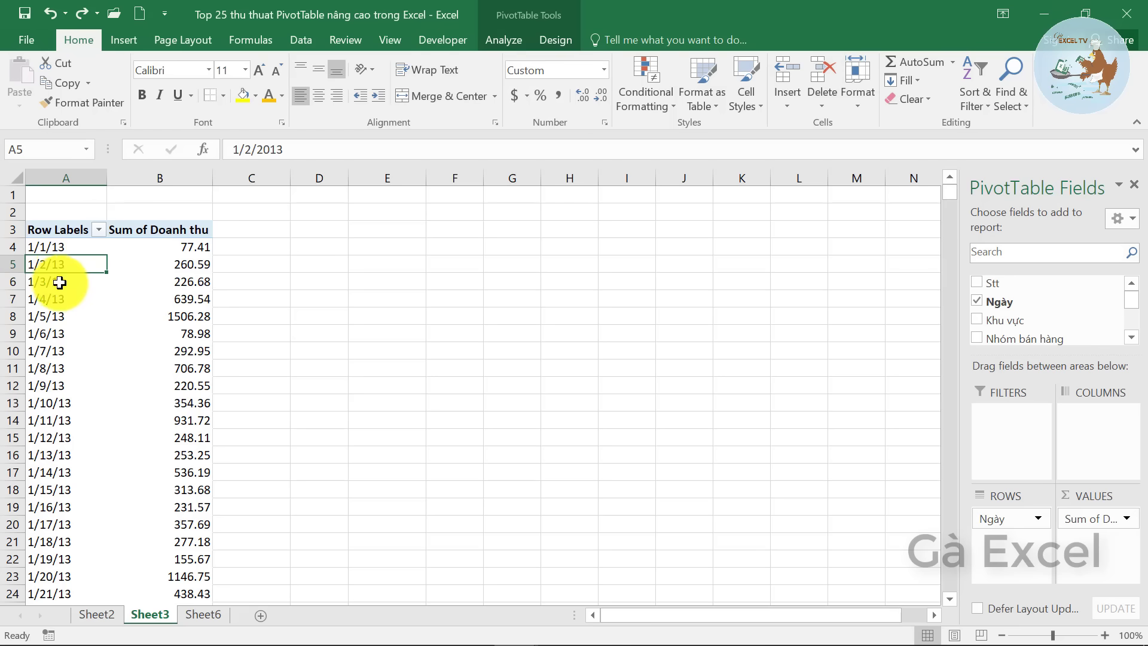
Step: Group the dates by both Years and Months, starting from 1/1/2013
right_click(60, 267)
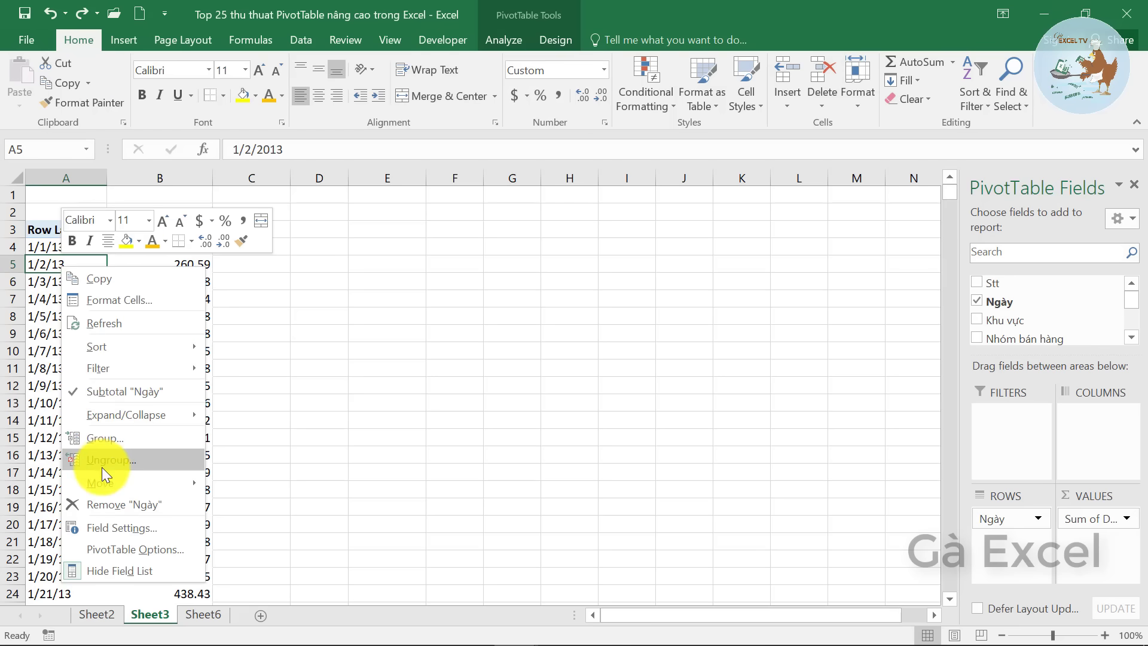
click(113, 439)
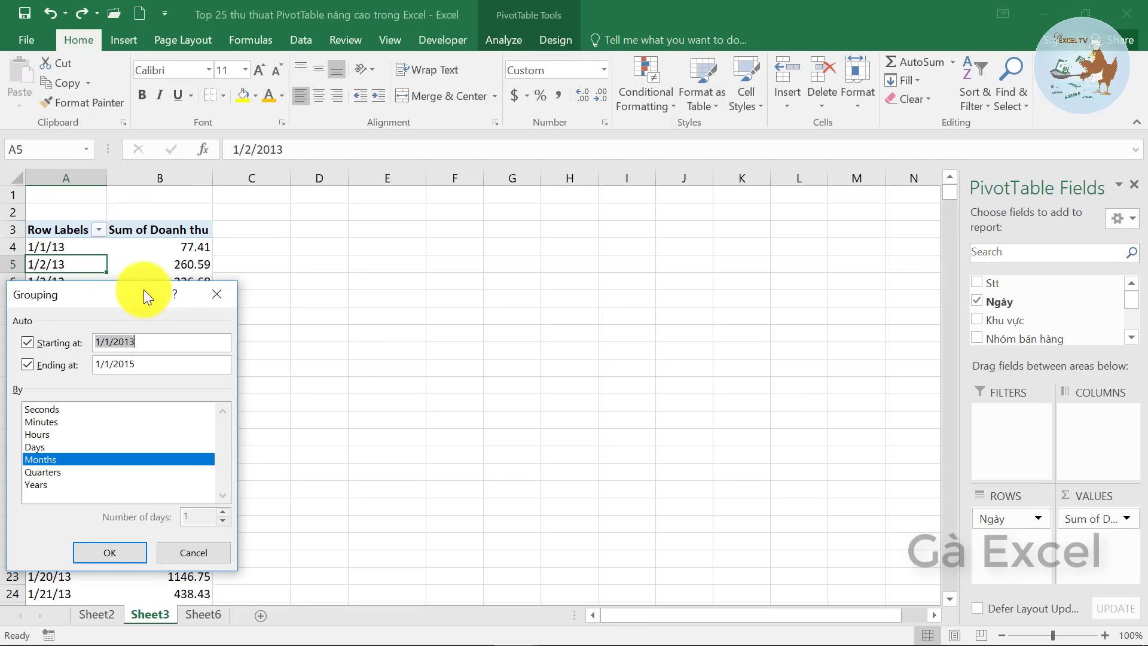
drag(144, 295, 567, 243)
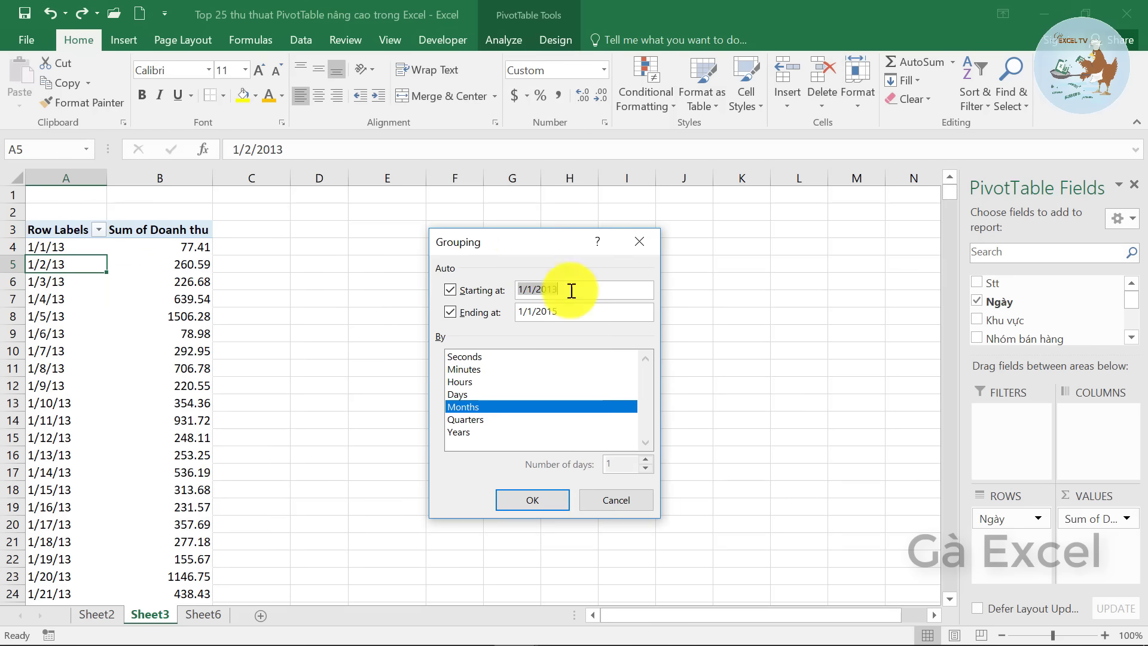
click(572, 290)
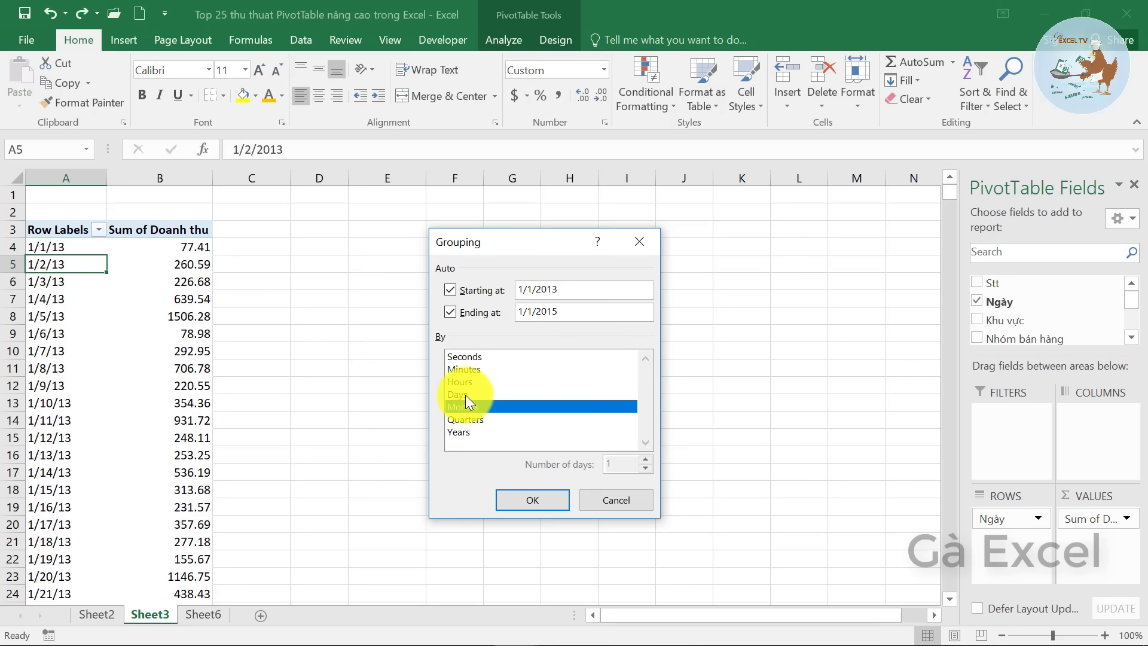
click(463, 432)
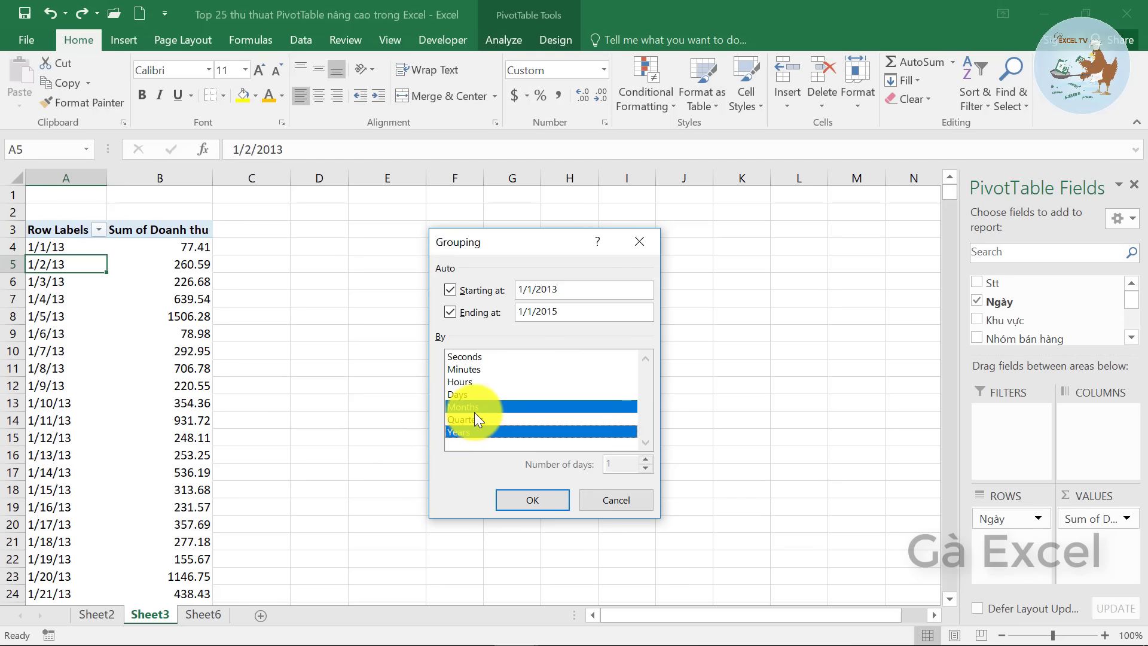
click(534, 503)
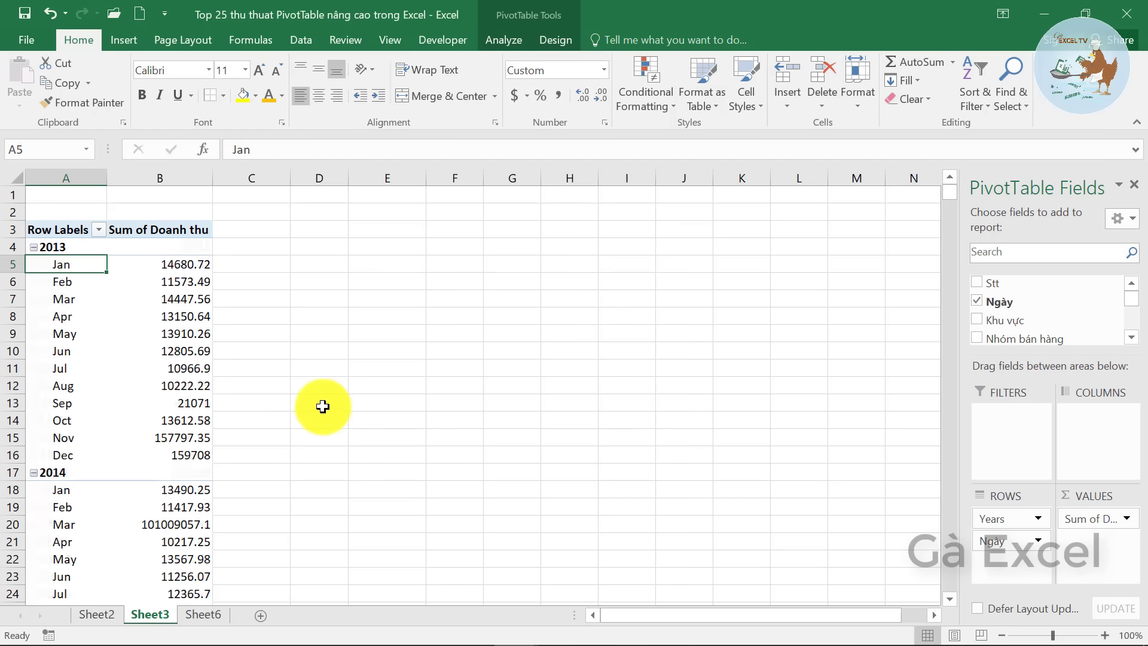
click(65, 255)
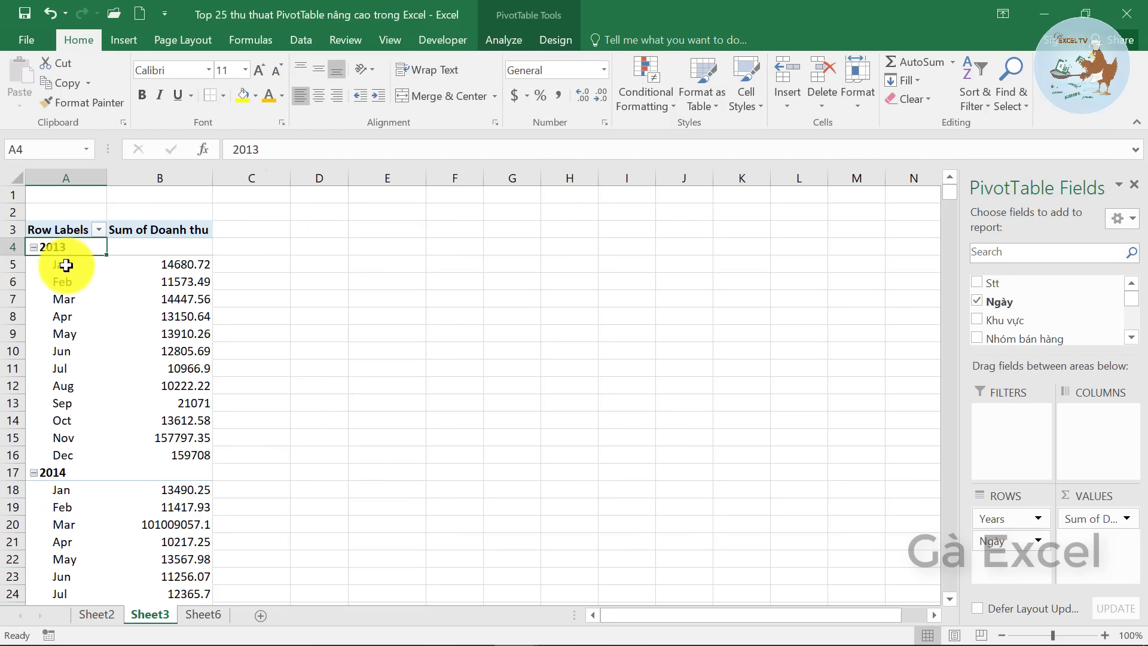
Step: Regroup the dates by Months only, dropping Years so Jan–Dec merge both years
mouse_move(63, 264)
mouse_down()
mouse_move(75, 415)
mouse_move(56, 489)
mouse_up()
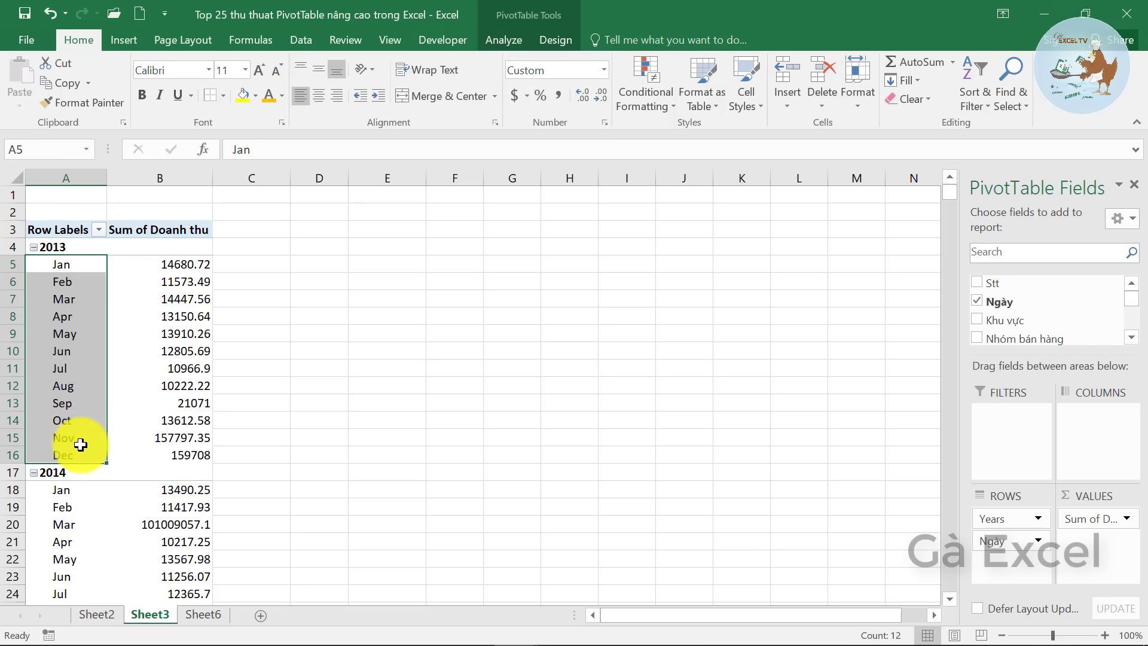
click(63, 541)
scroll(89, 359, down, 2)
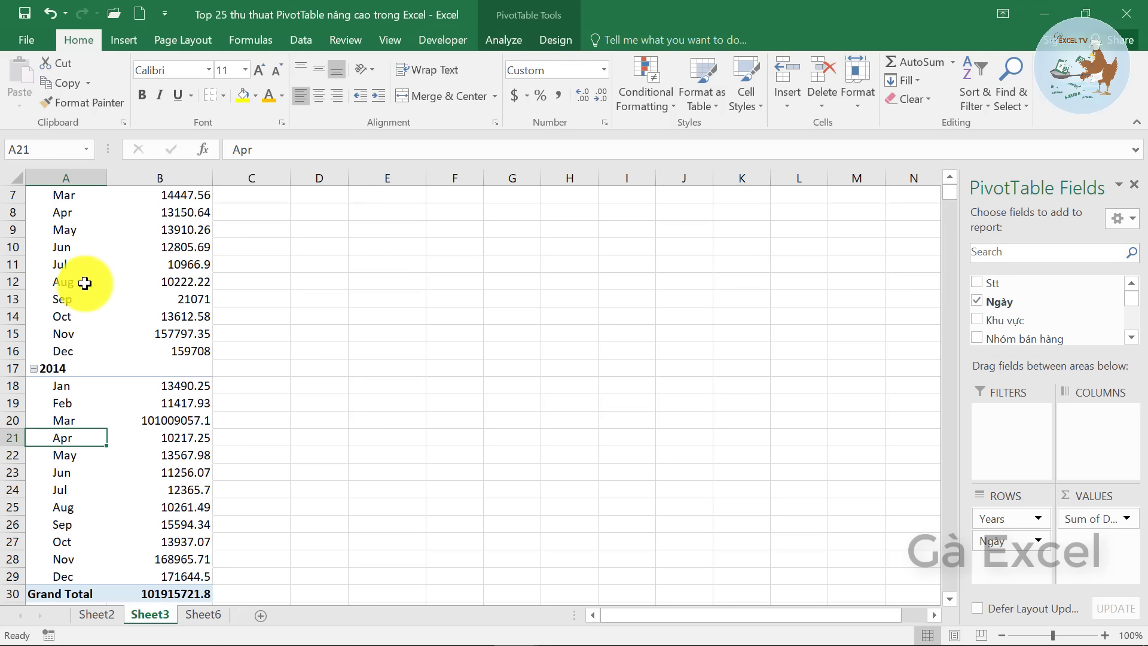
right_click(52, 264)
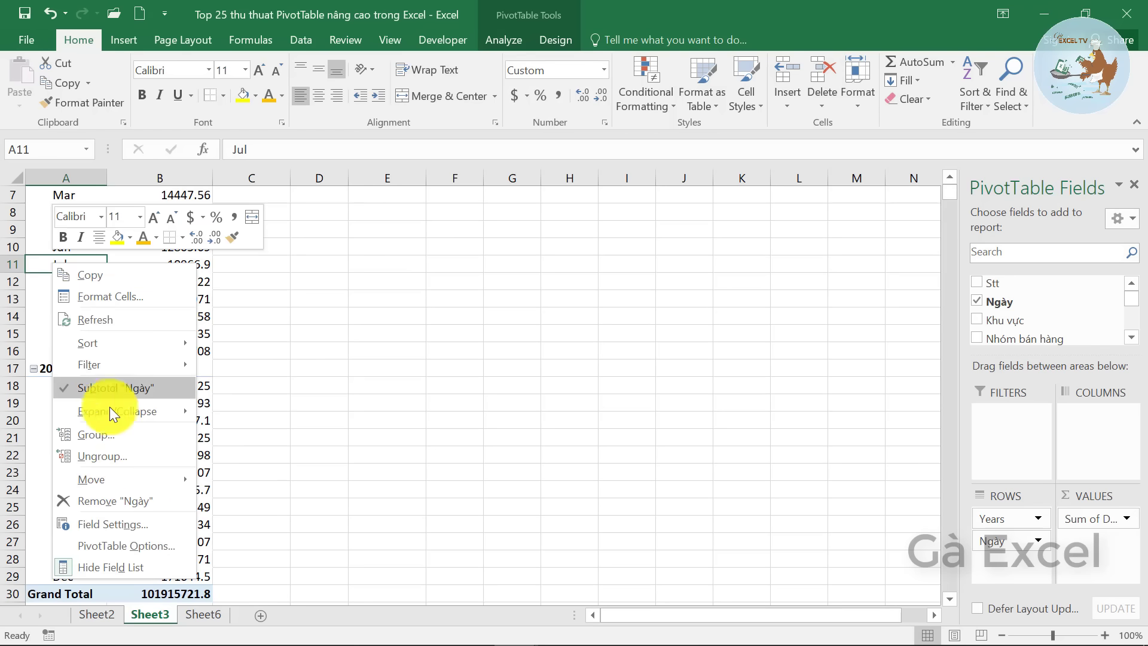
click(112, 437)
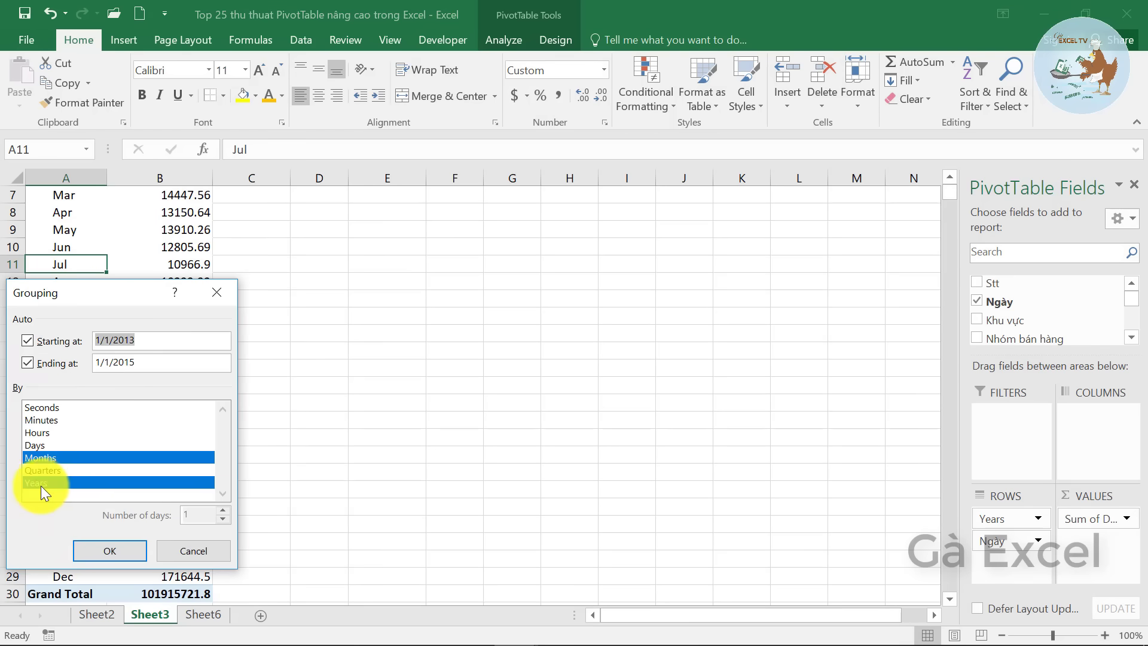
click(41, 485)
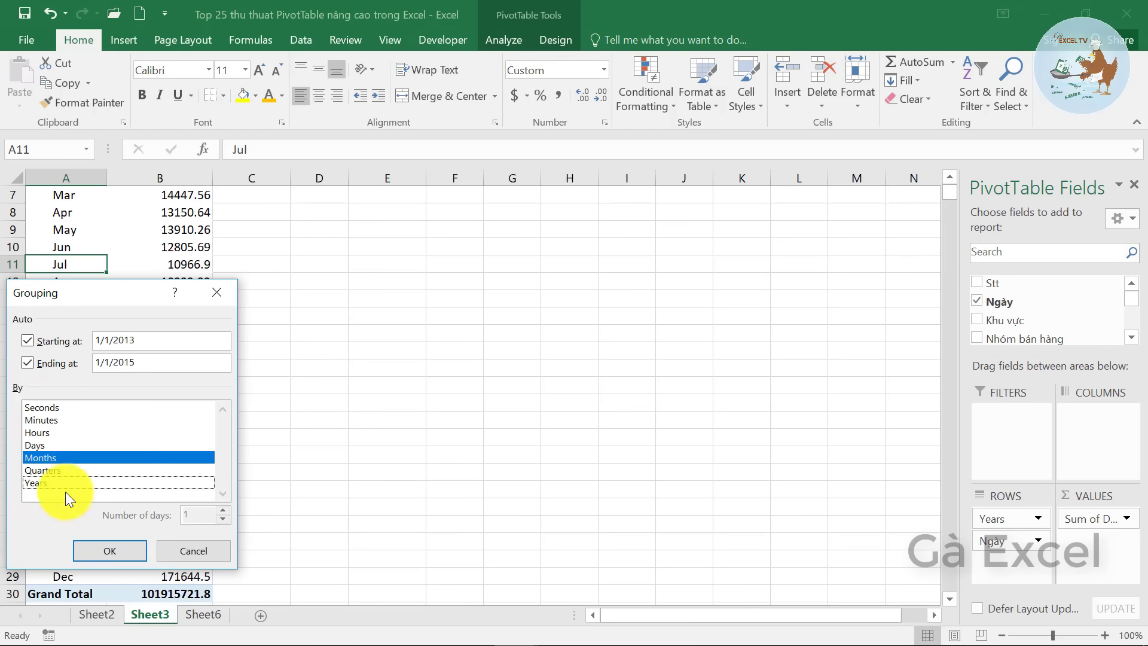
click(126, 557)
scroll(79, 269, up, 1)
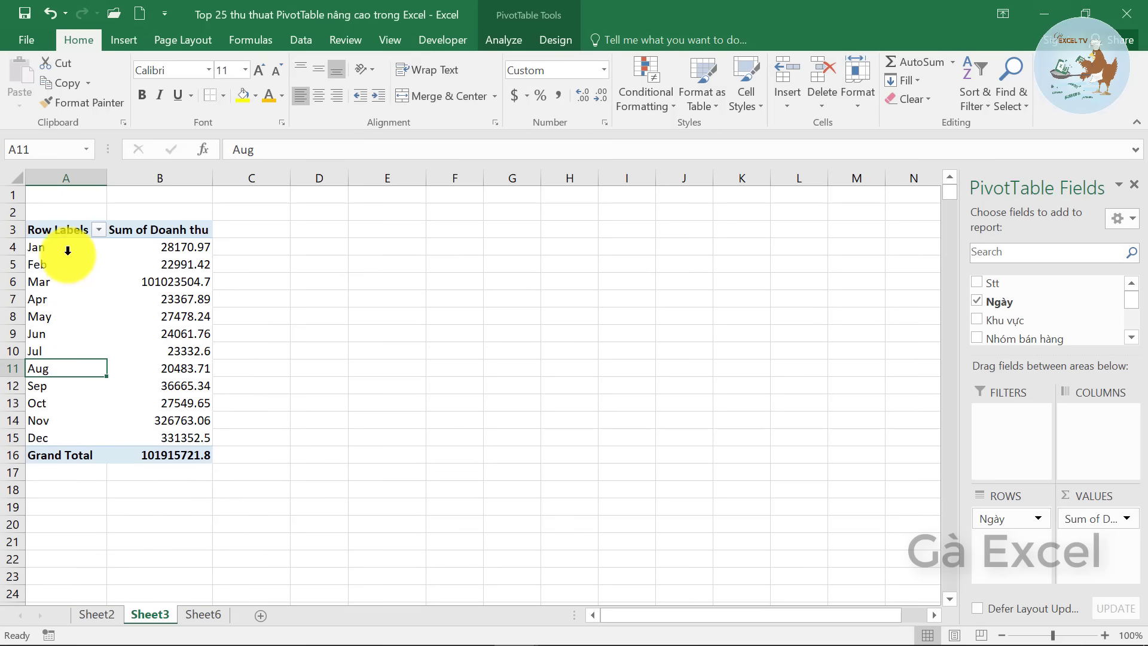
mouse_move(69, 247)
mouse_down()
mouse_move(65, 438)
mouse_move(82, 246)
mouse_up()
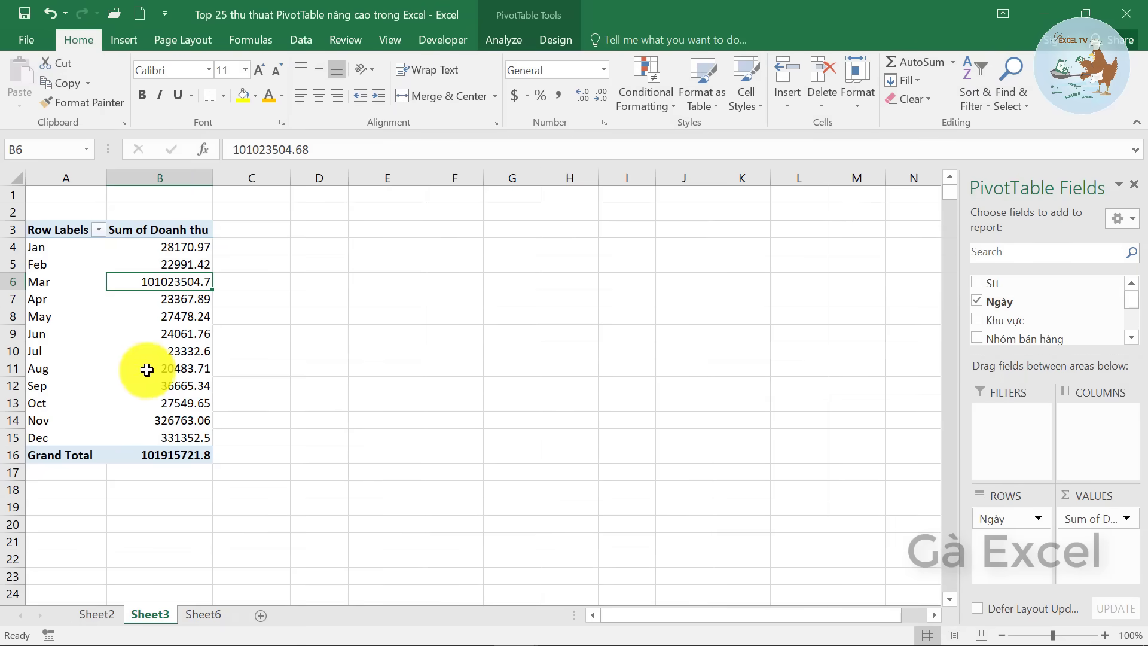
mouse_move(185, 334)
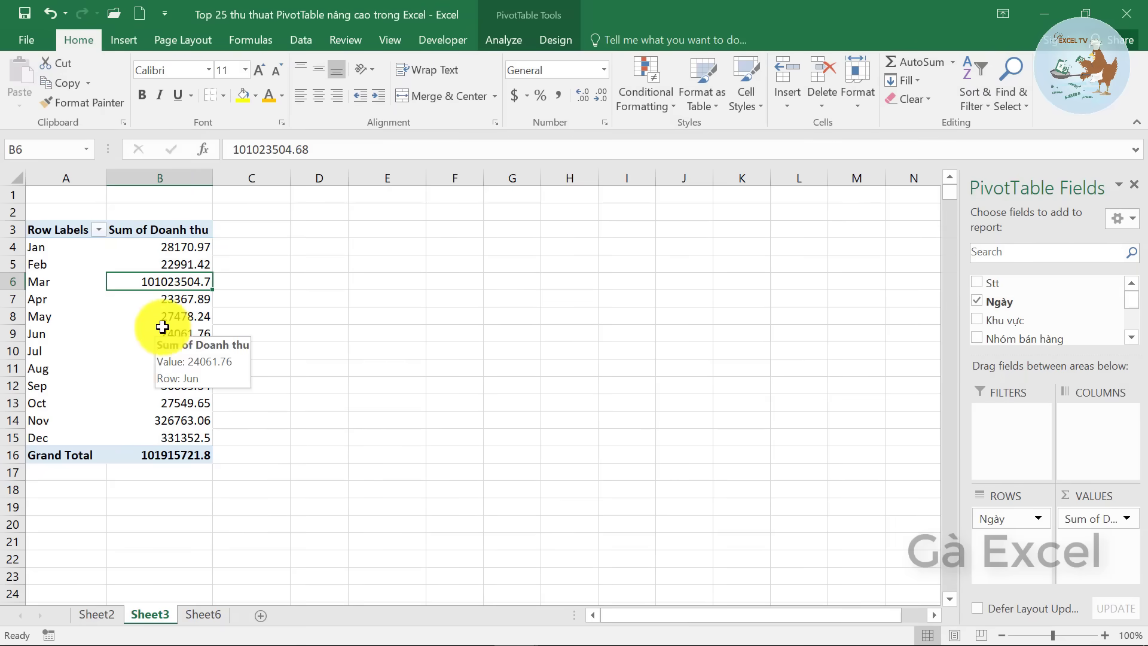
click(152, 317)
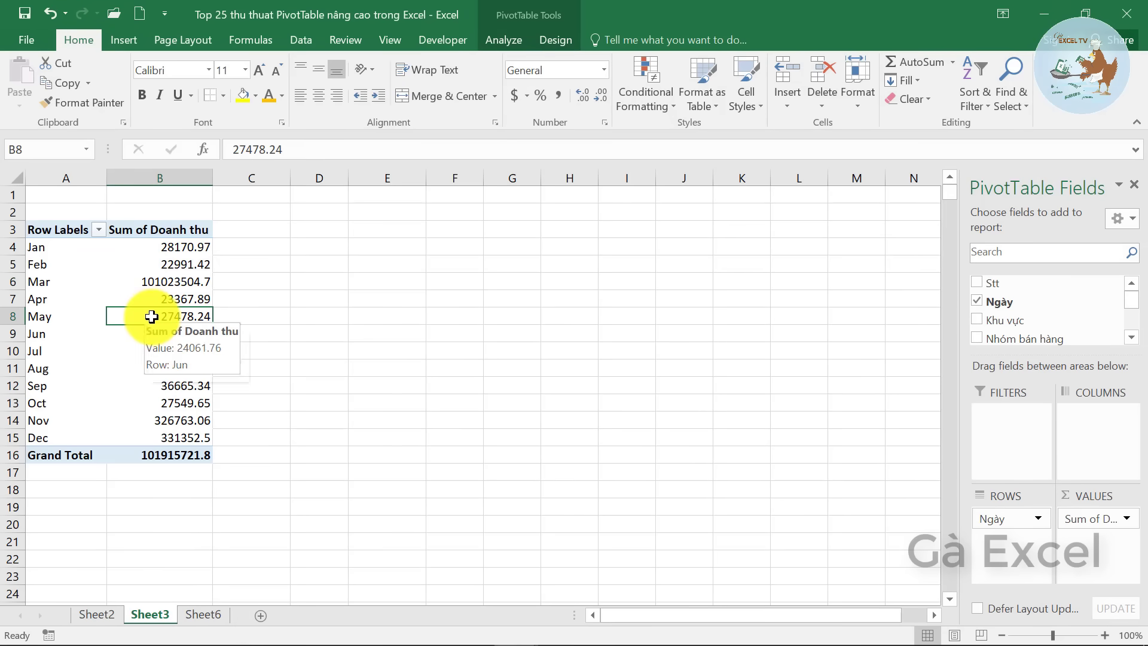
Step: Enable 'Refresh data when opening the file' in the PivotTable Options Data settings
right_click(152, 317)
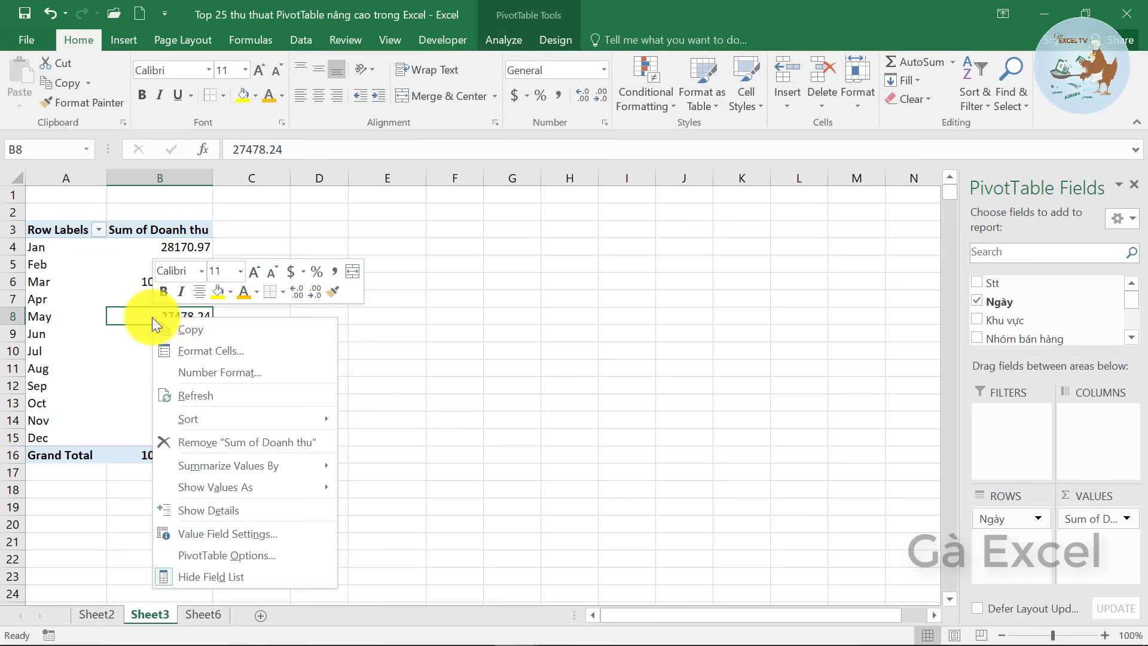
click(224, 556)
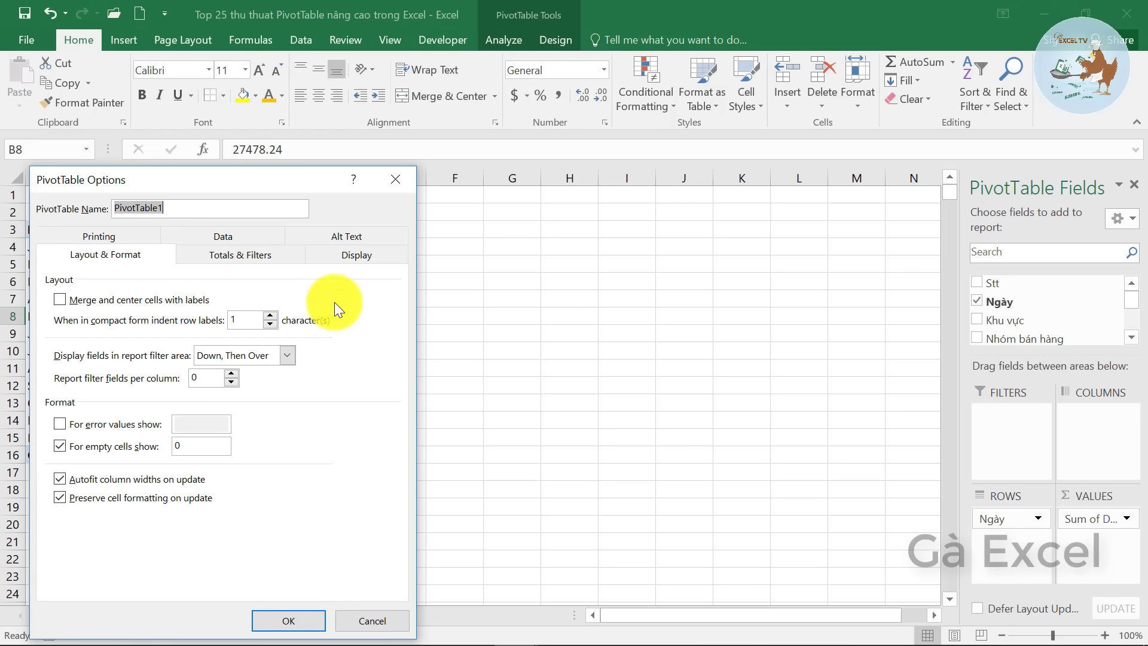
click(222, 238)
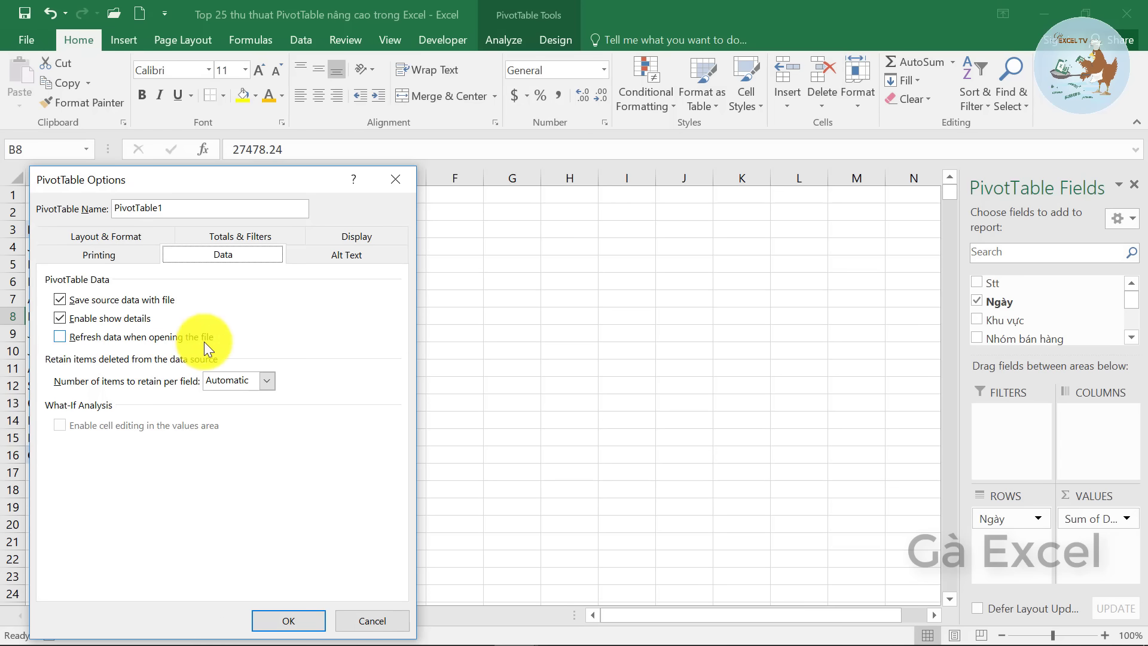
click(68, 341)
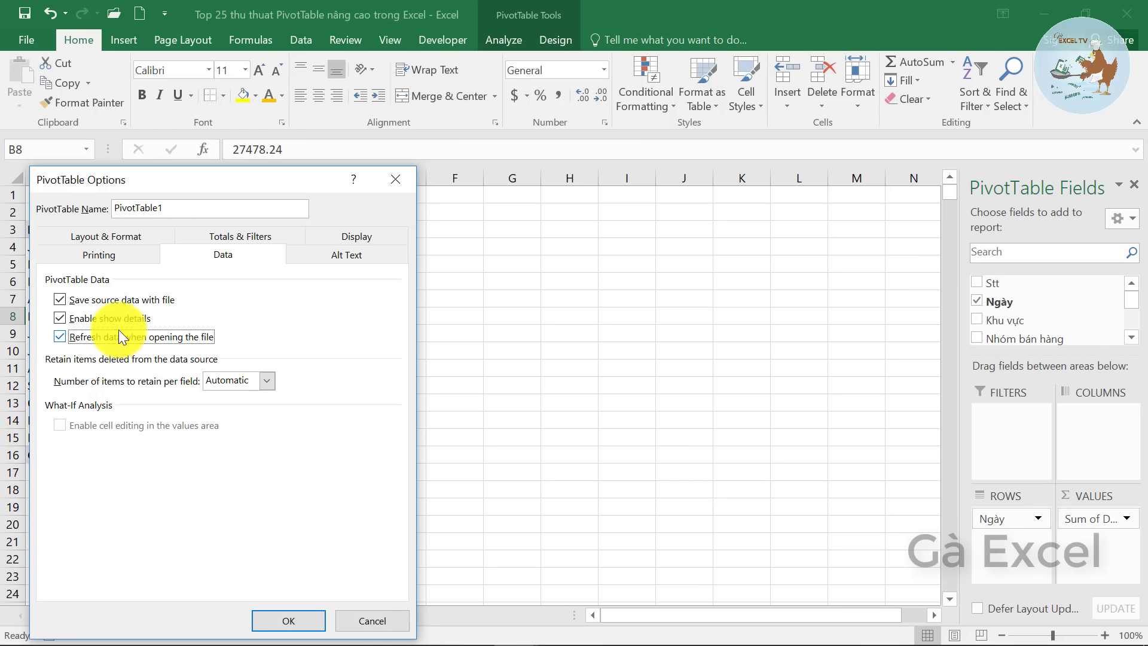
click(284, 620)
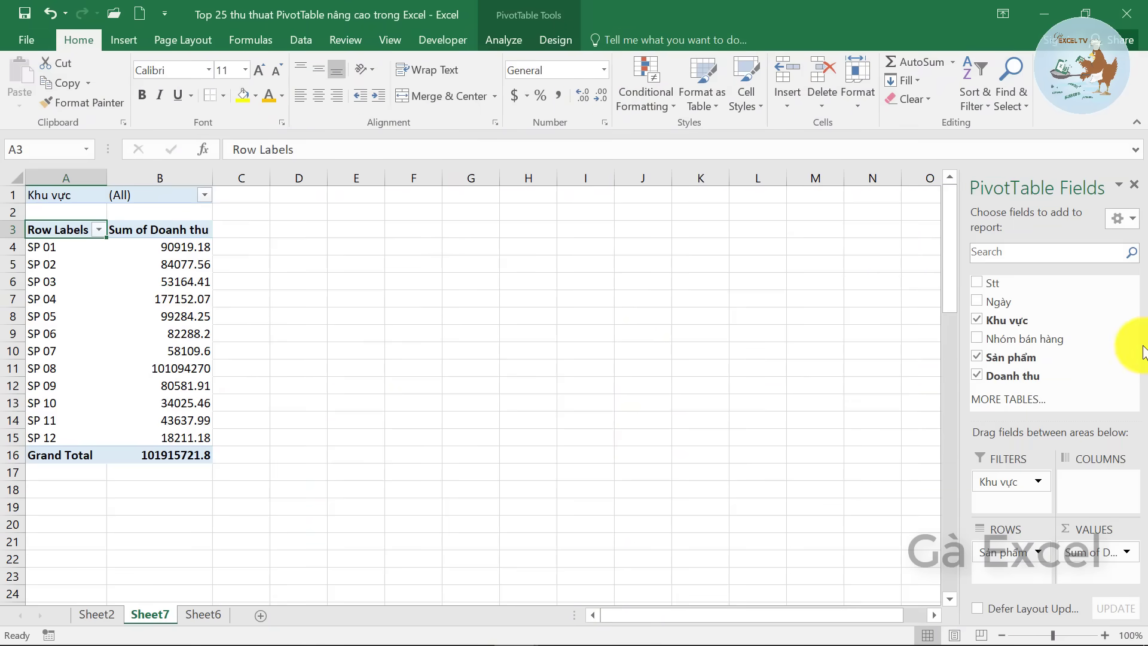
Step: Filter the Khu vực report filter to Bắc and check the revenue sum
drag(1039, 487, 1062, 496)
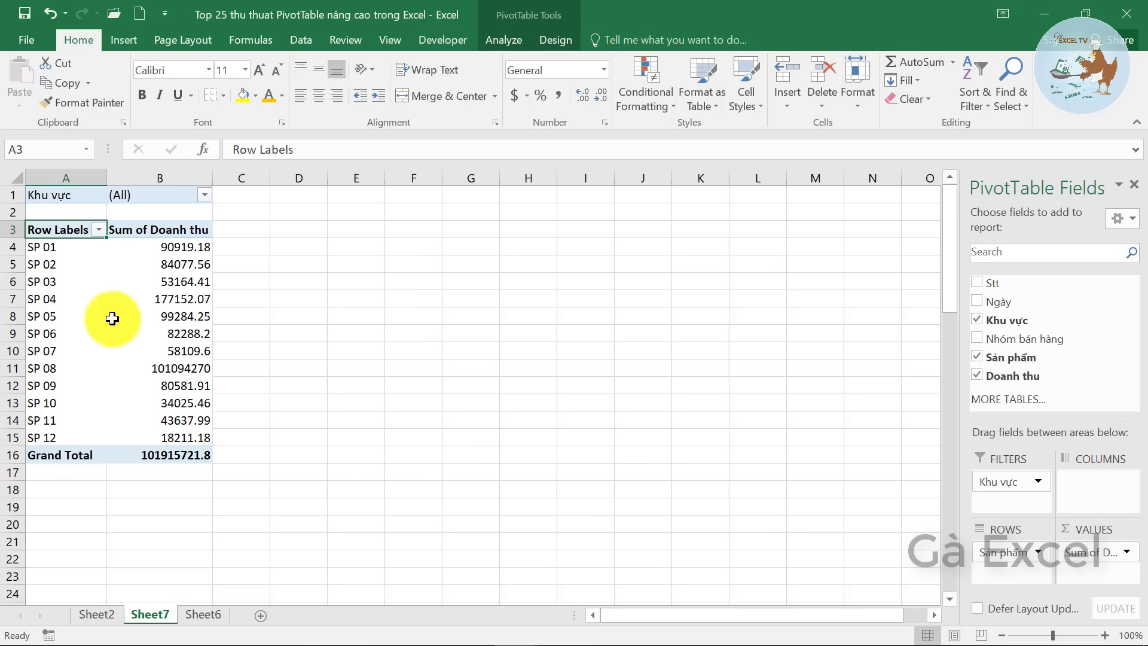
drag(55, 245, 63, 443)
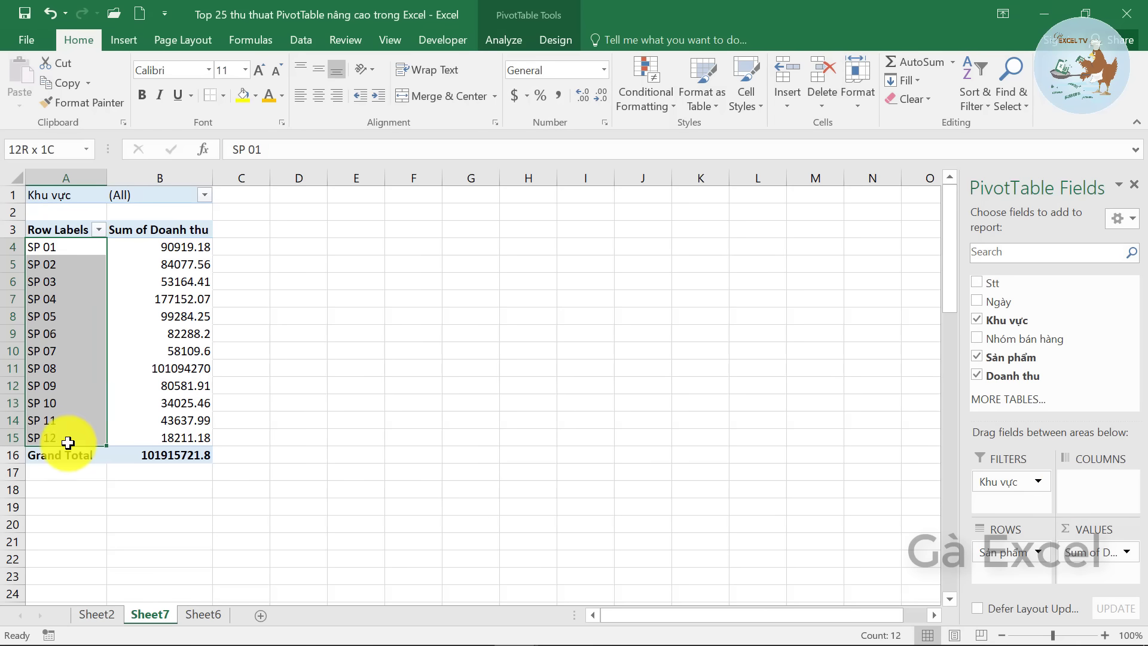
drag(61, 195, 61, 187)
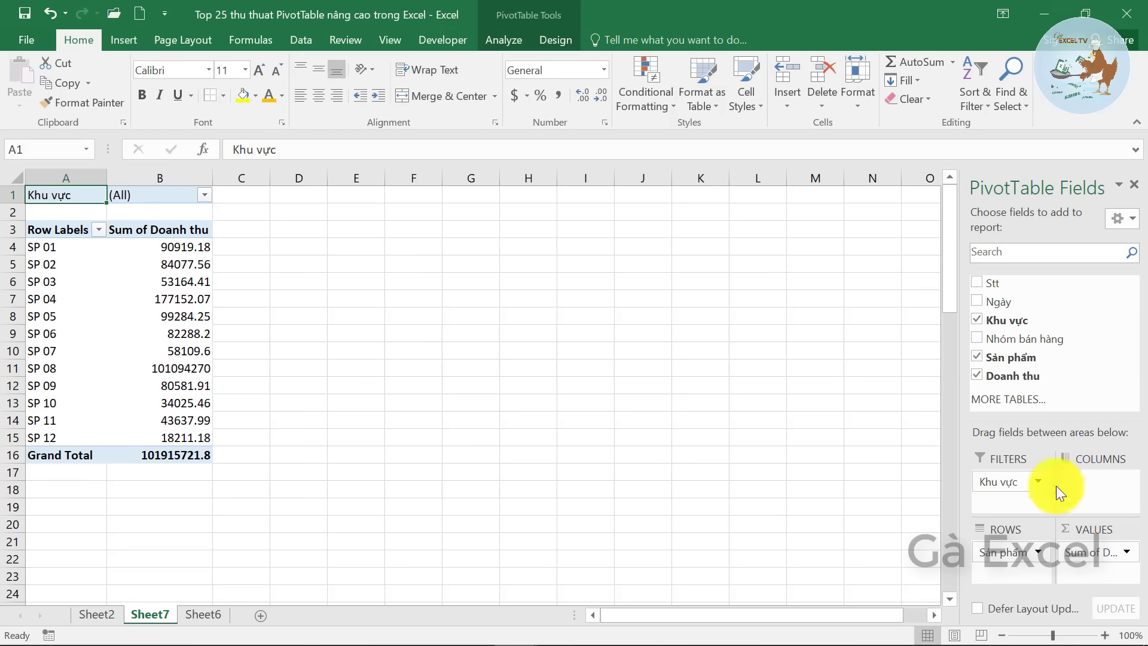
click(175, 195)
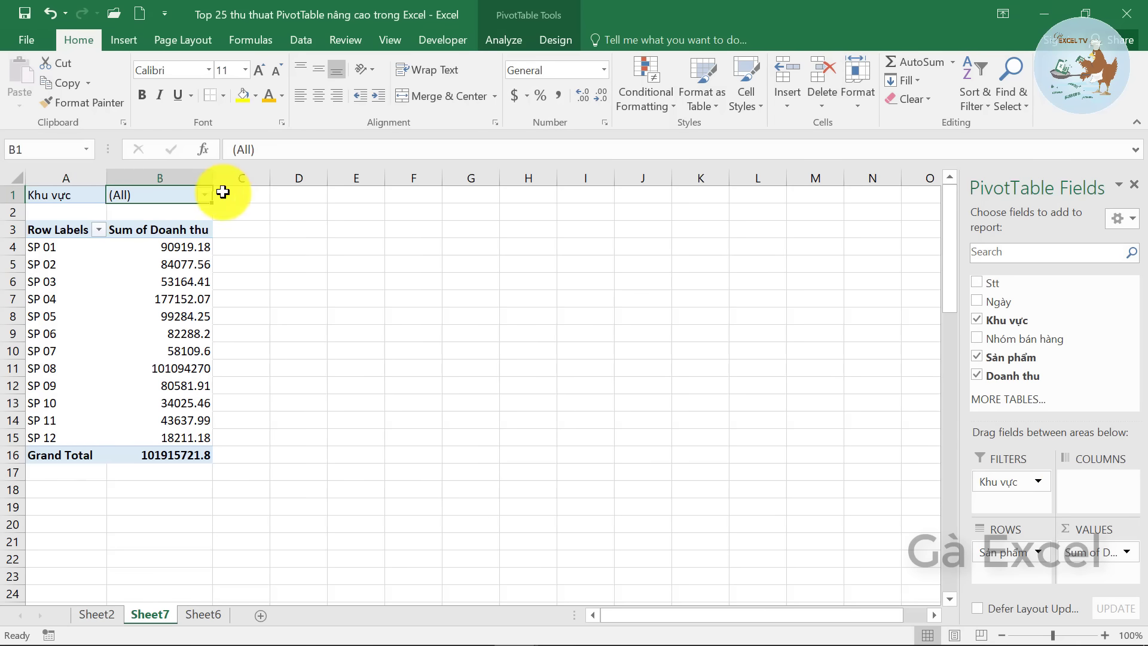
click(204, 195)
click(24, 252)
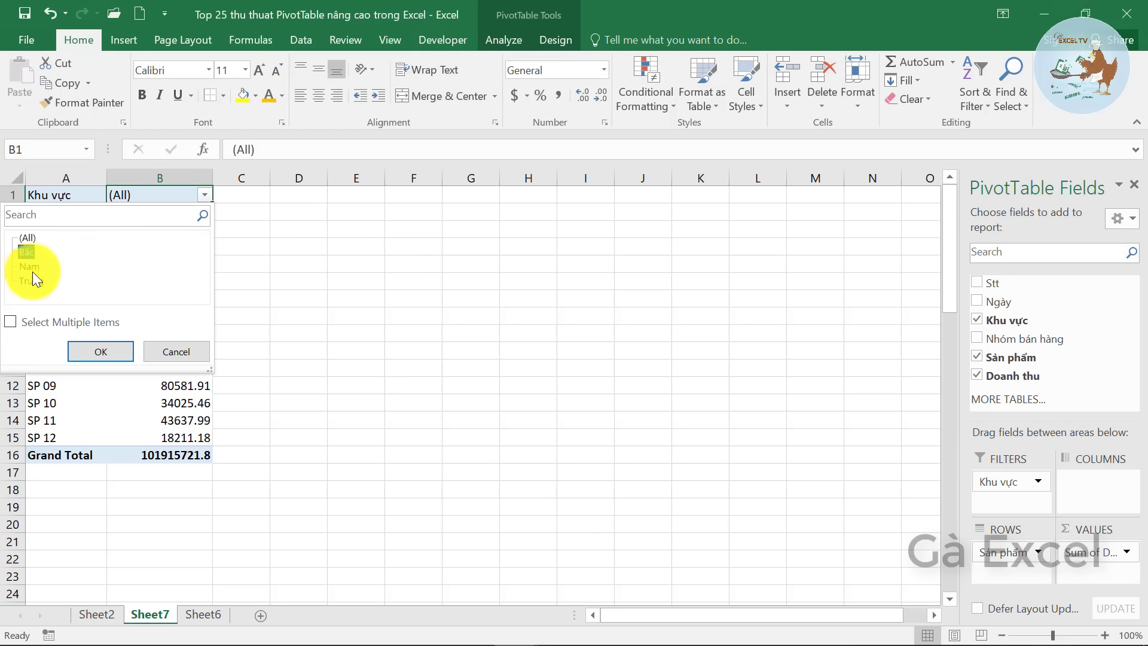
click(114, 352)
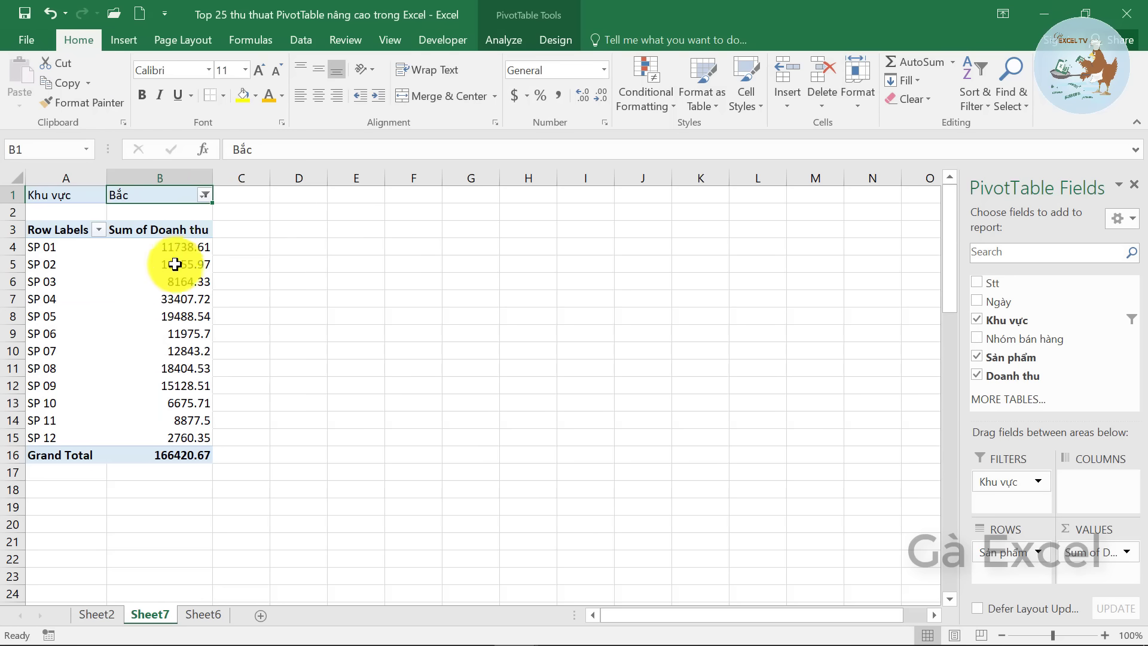
drag(173, 248, 171, 432)
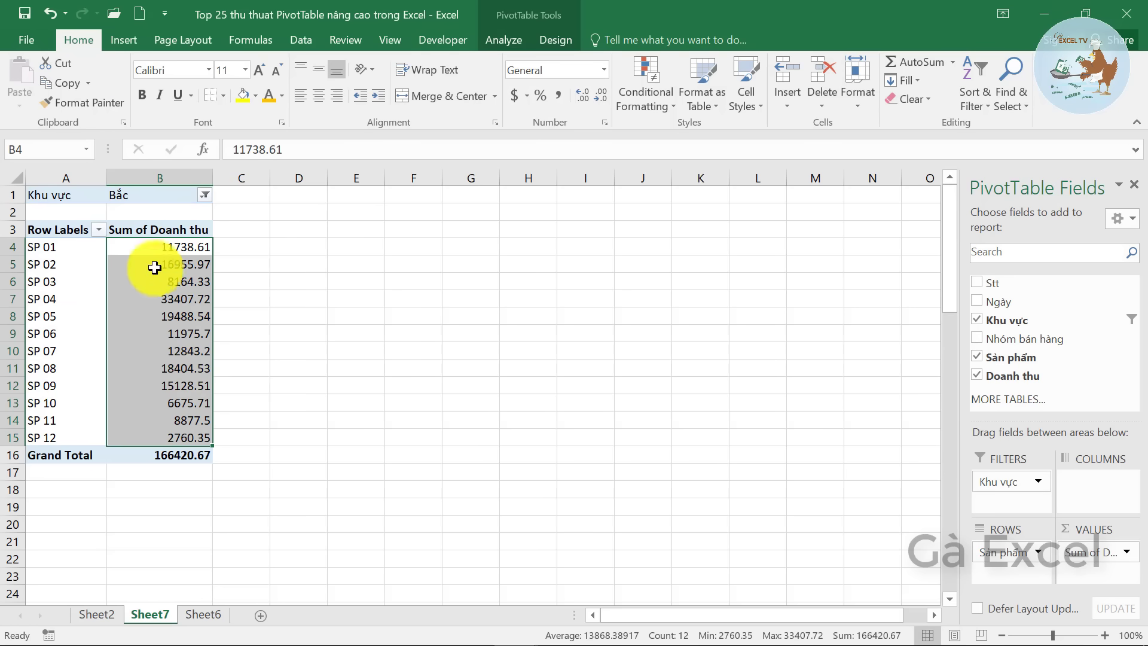
Step: Switch the Khu vực filter to Nam, giving Grand Total 101433471.8
click(202, 194)
click(206, 193)
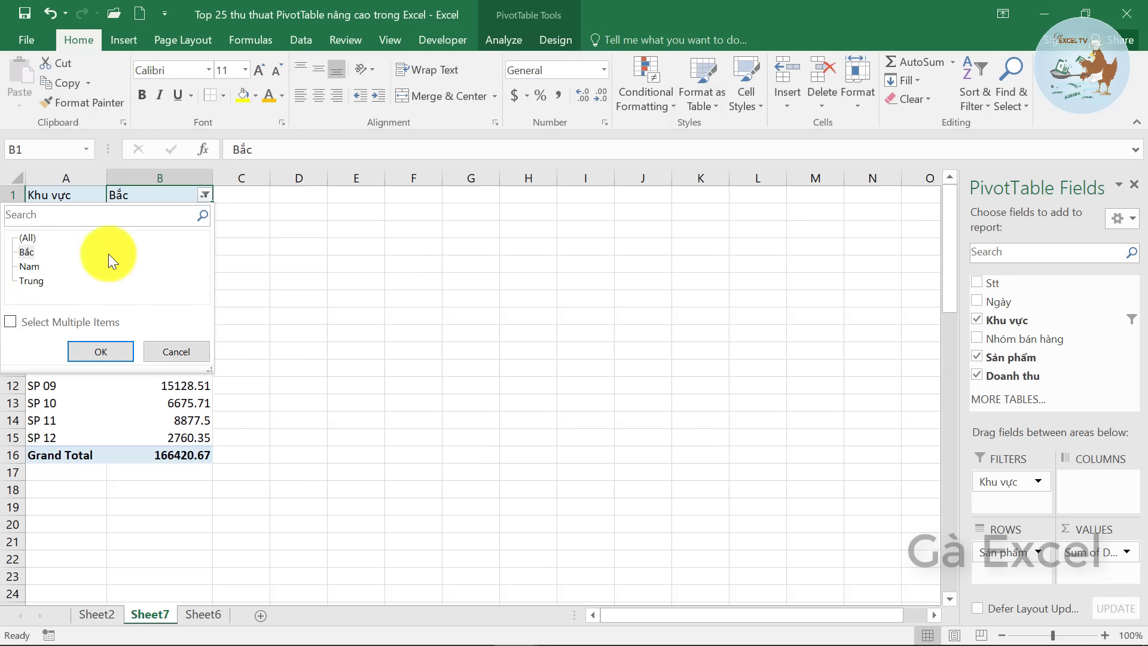
click(34, 271)
click(102, 353)
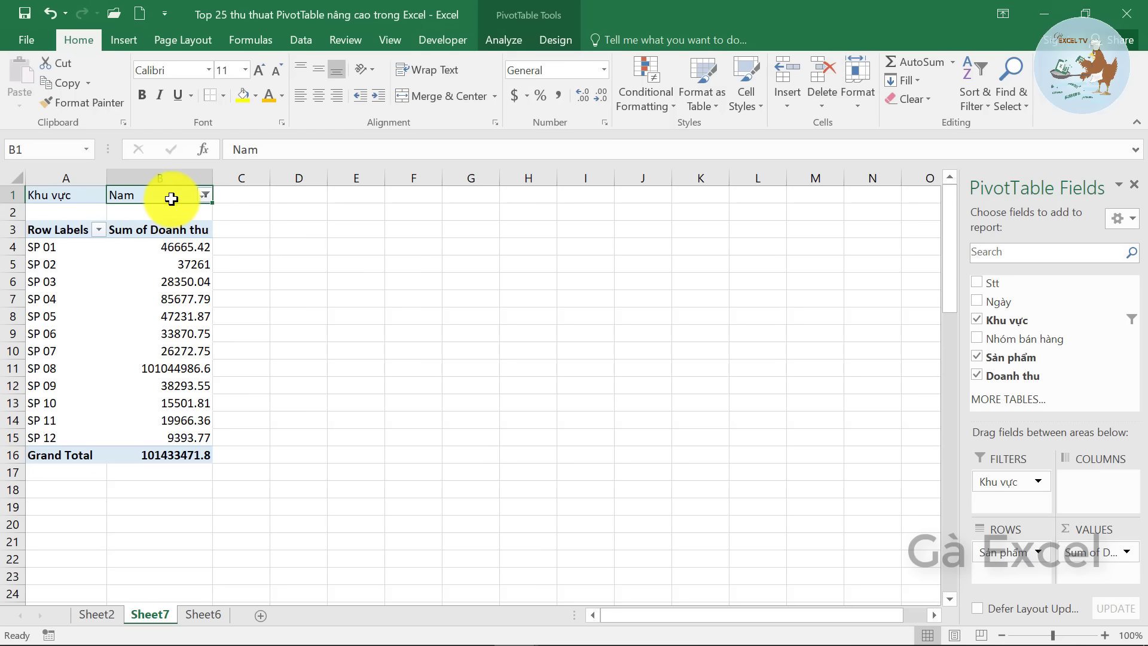
click(503, 37)
click(117, 302)
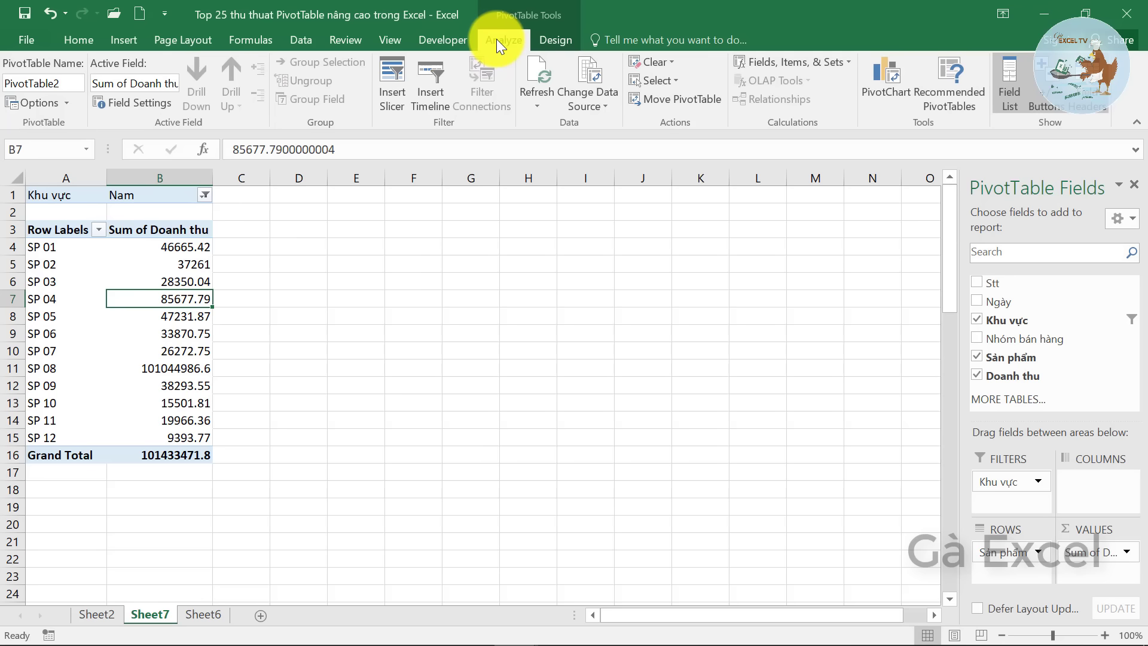
Step: Create one sheet per Khu vực region using Show Report Filter Pages
click(70, 106)
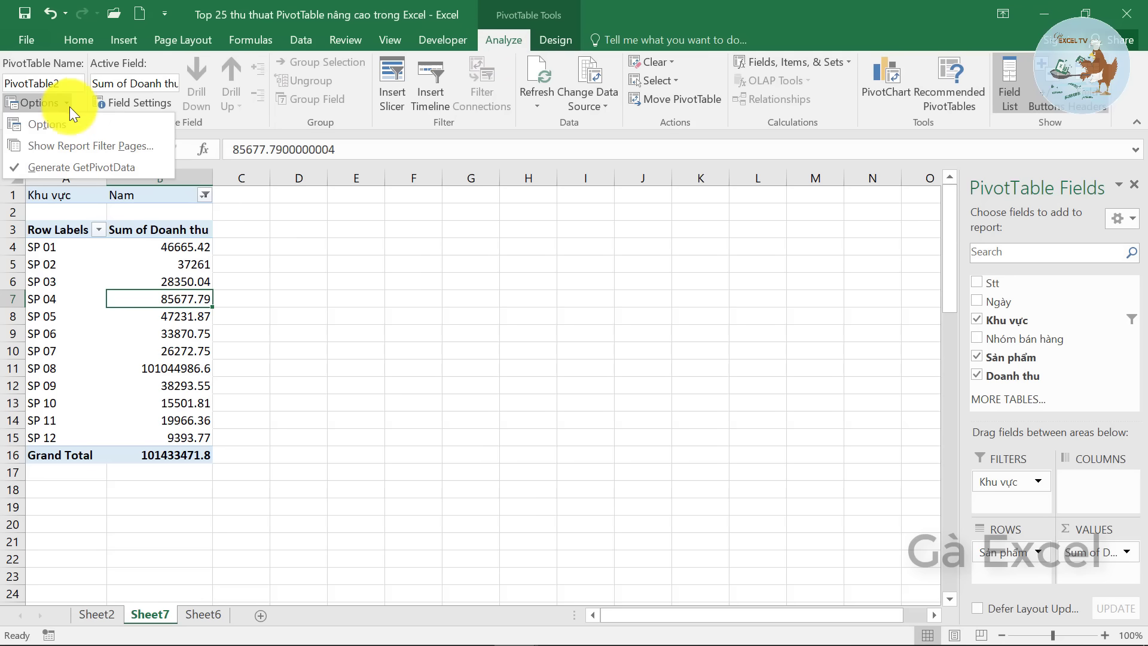
click(102, 146)
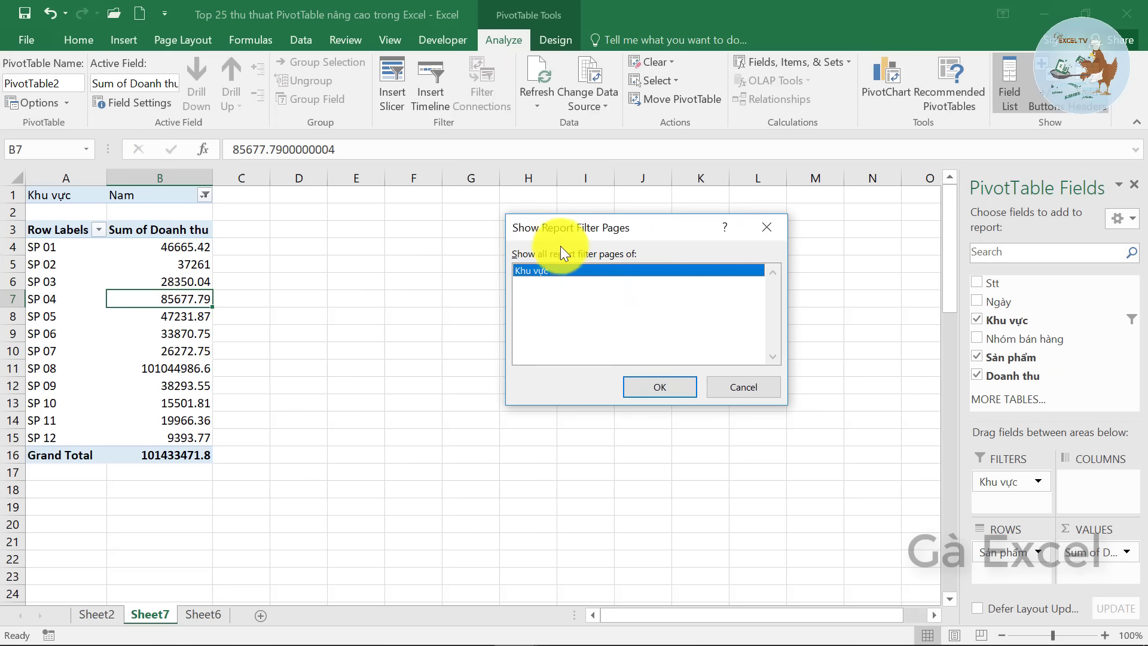
drag(578, 230, 549, 233)
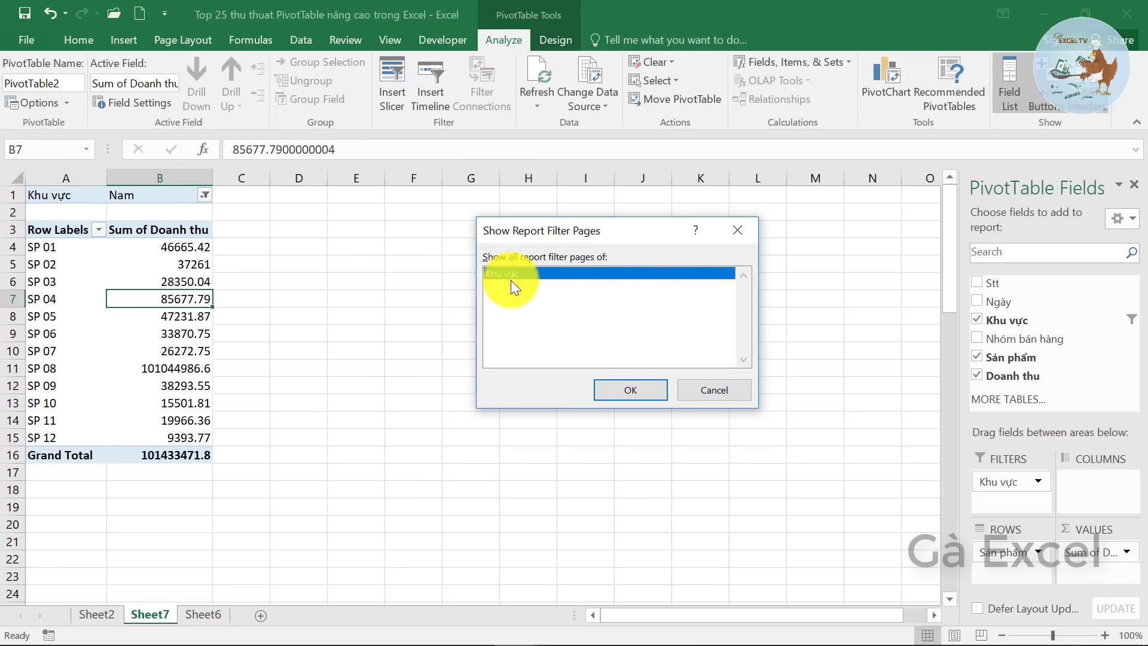
click(645, 389)
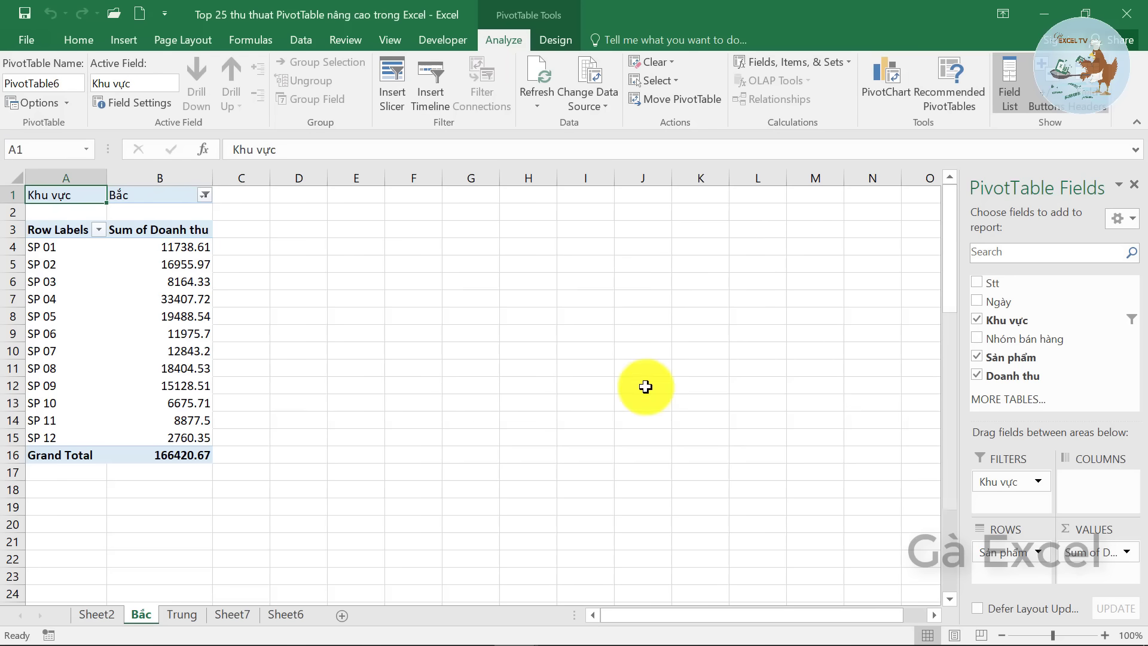
Step: Browse Sheet7's Nam pivot and the new Trung and Bắc region sheets
click(232, 614)
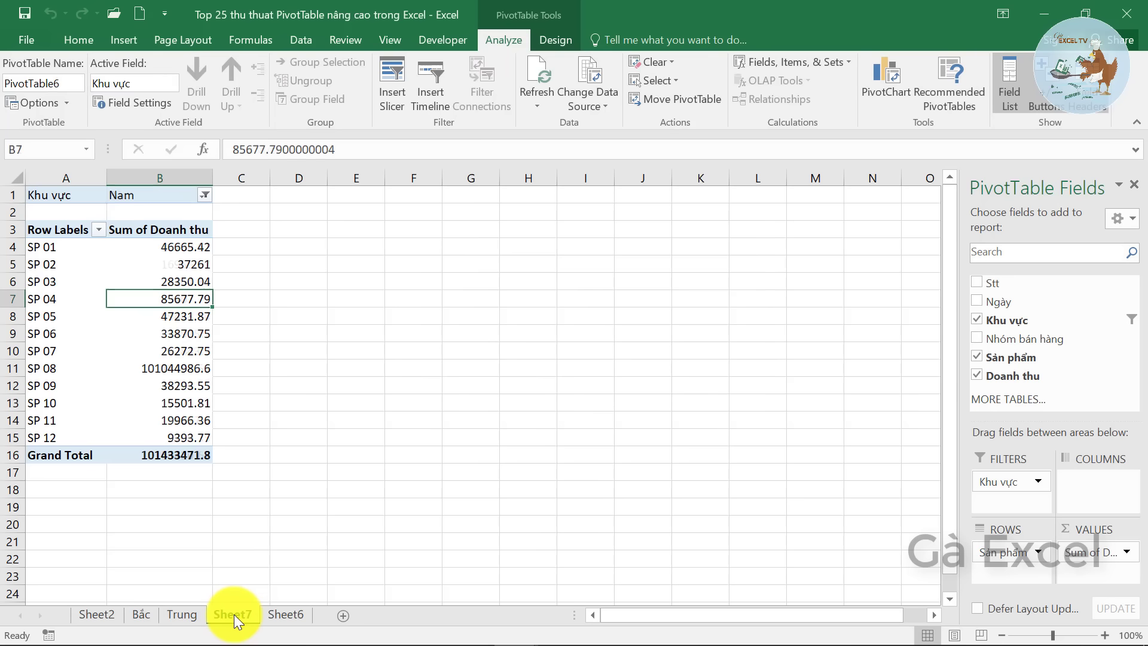
click(153, 194)
click(171, 614)
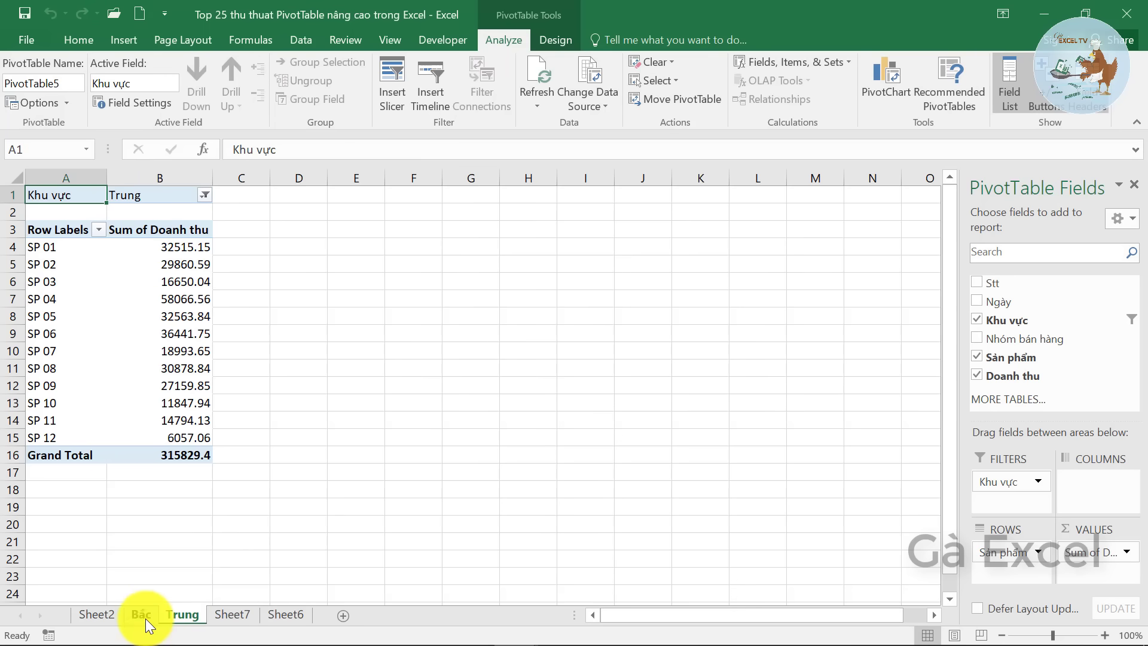
click(145, 618)
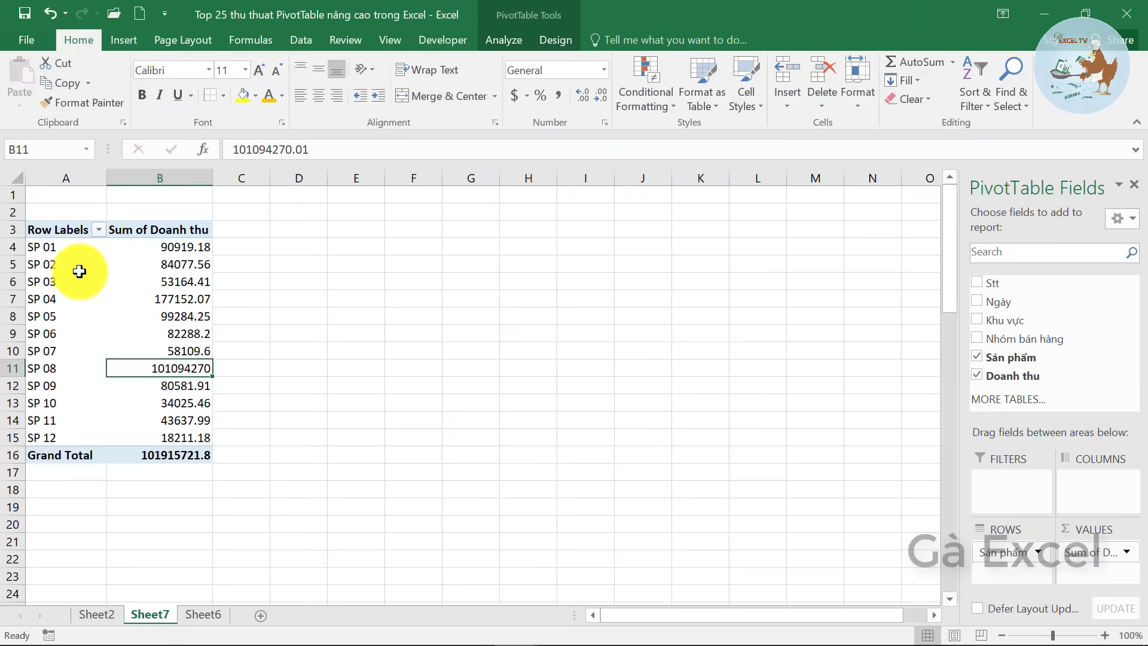
click(77, 266)
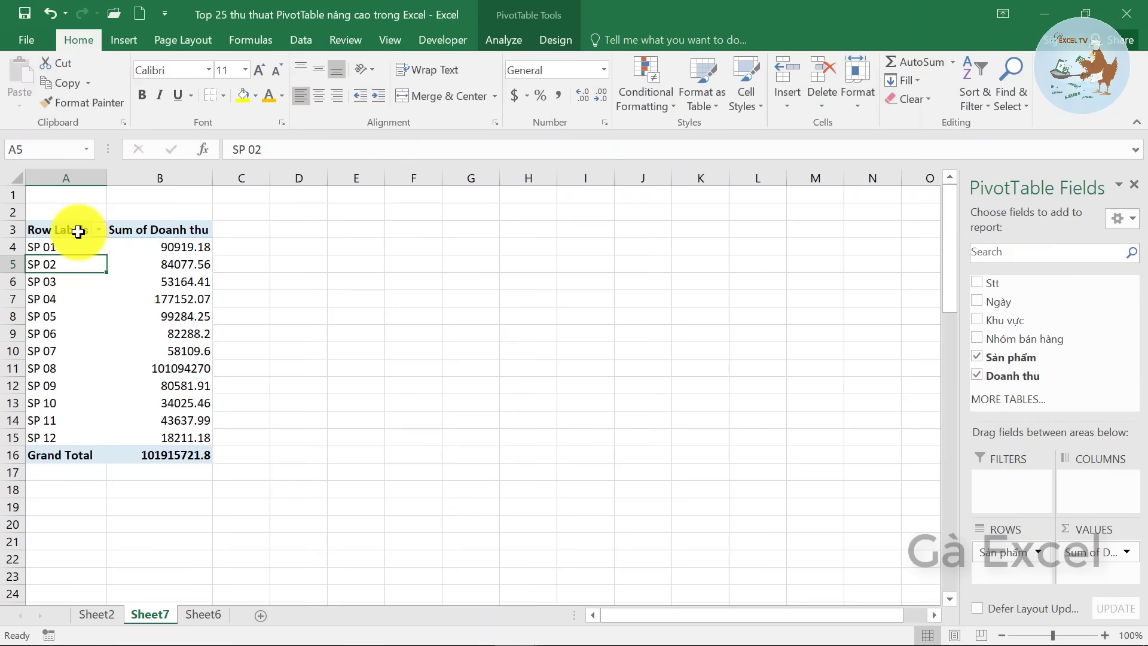
Step: Apply a Sản phẩm label filter that equals SP 01
click(75, 232)
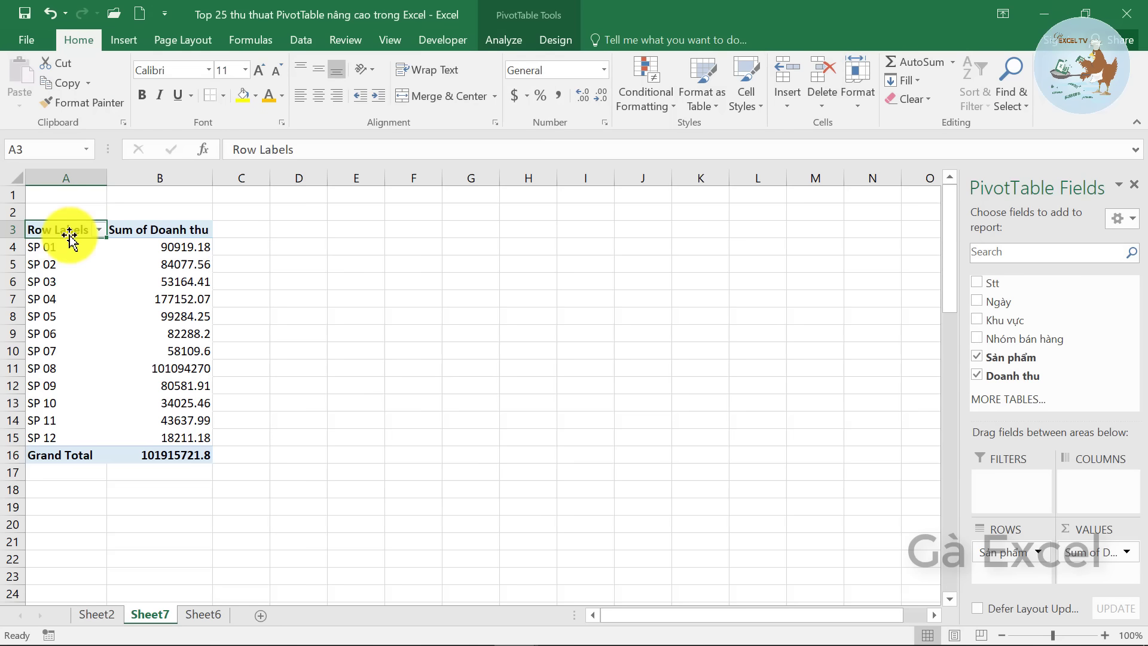
click(100, 231)
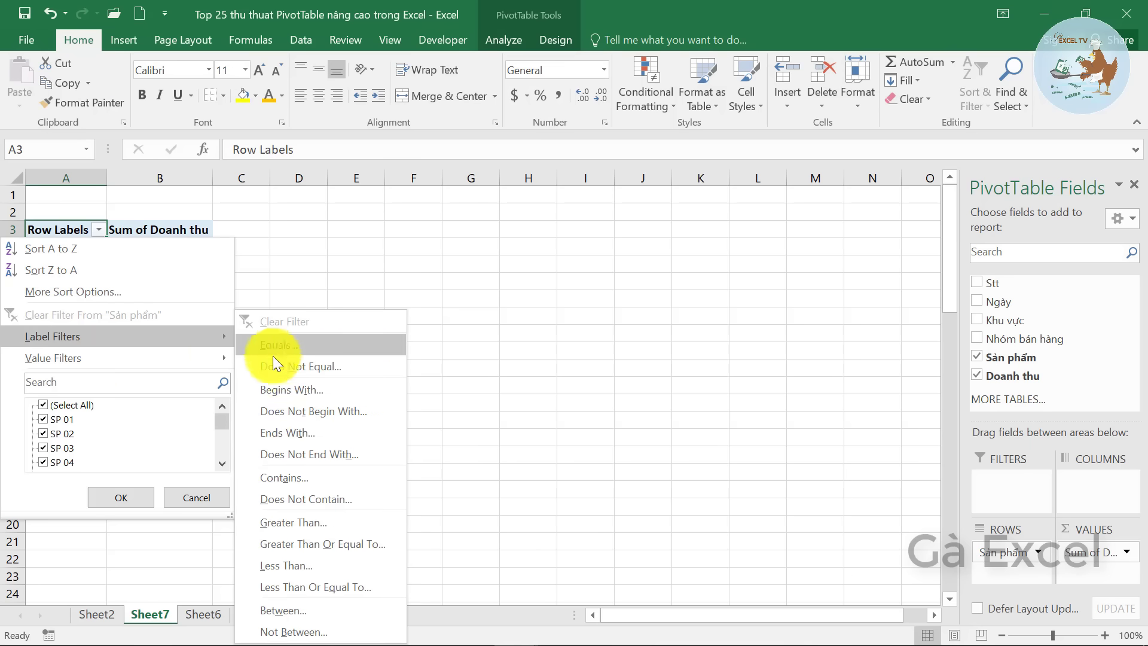
mouse_move(117, 336)
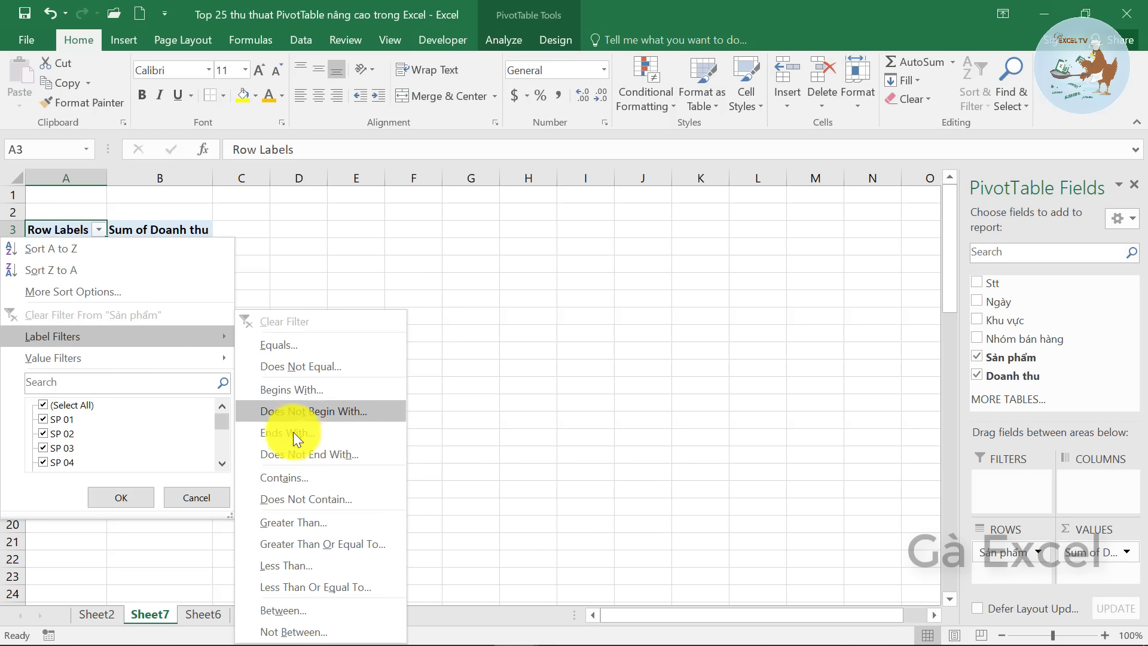
click(287, 346)
text(SP)
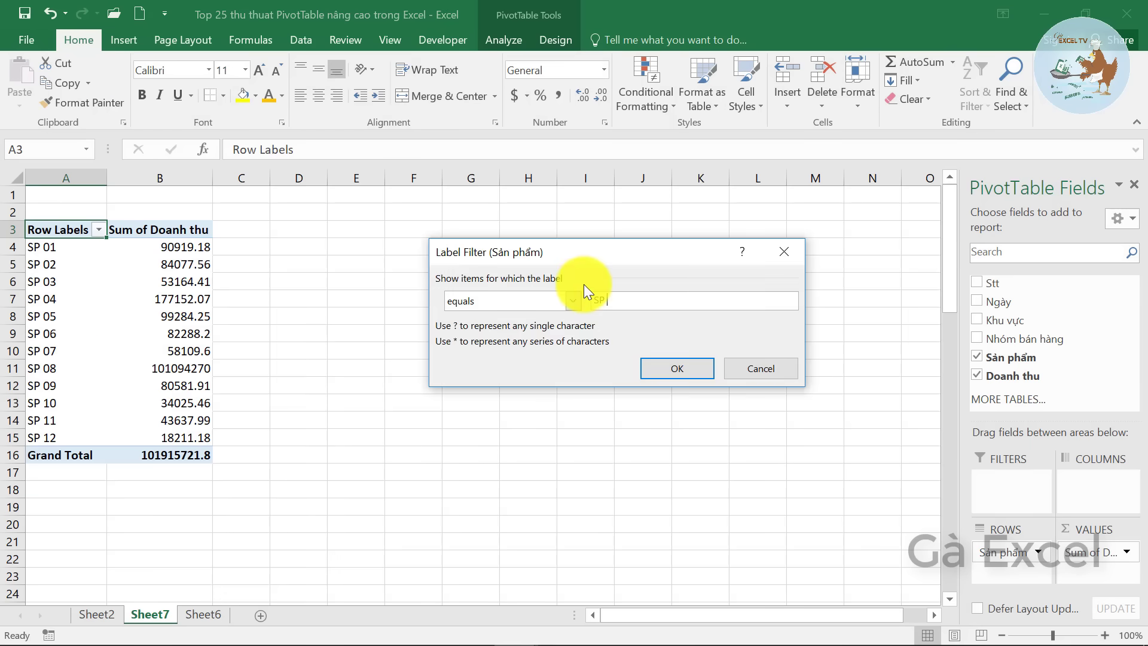
text(01)
key(Return)
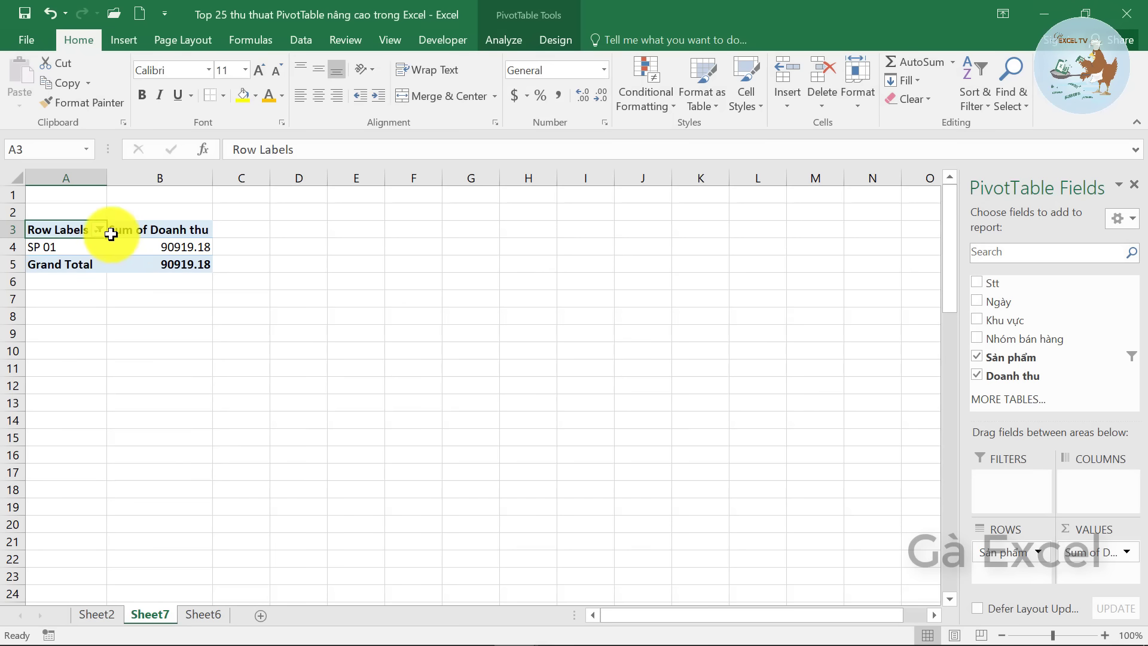
Step: Add a product value filter keeping Doanh thu greater than 1000
click(98, 231)
mouse_move(52, 358)
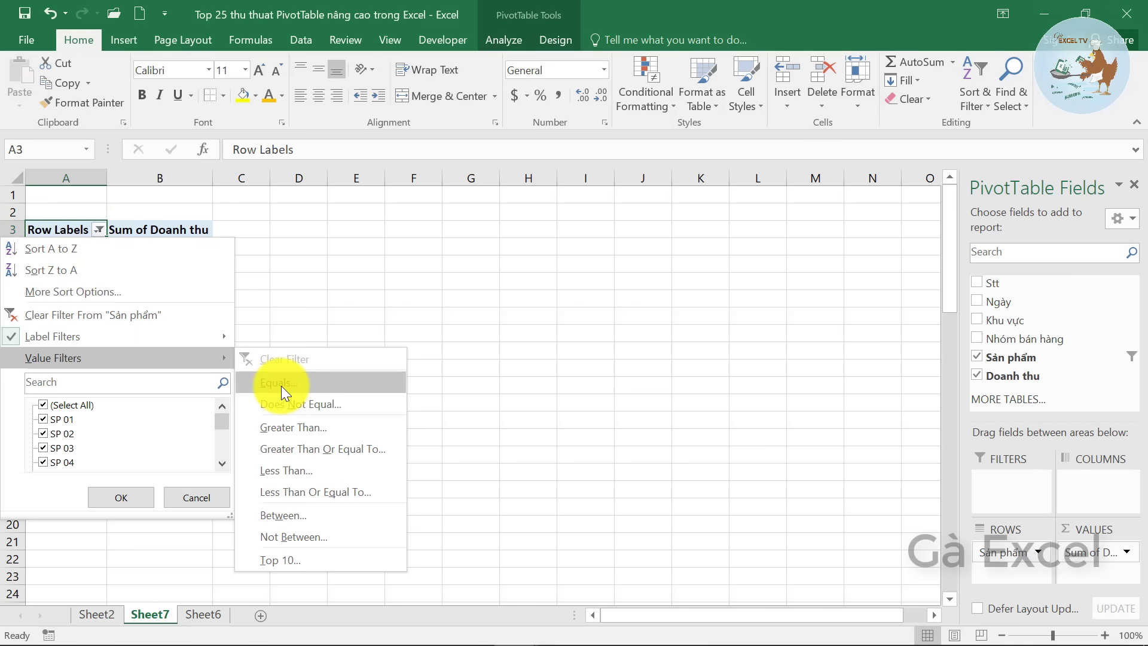
click(295, 423)
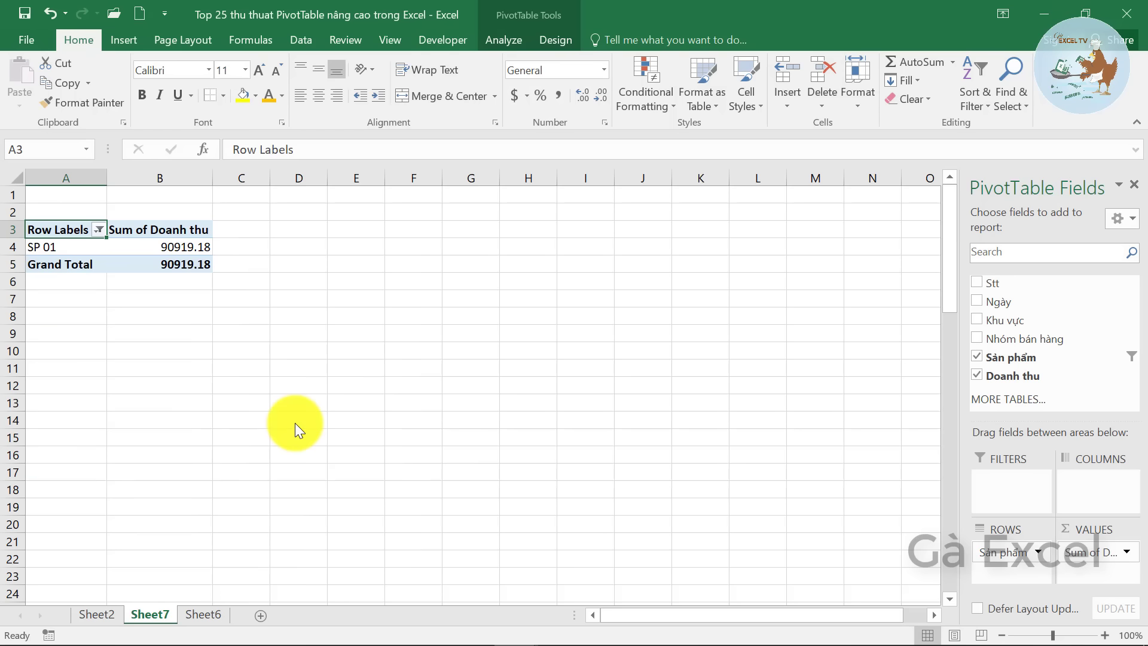
text(1000)
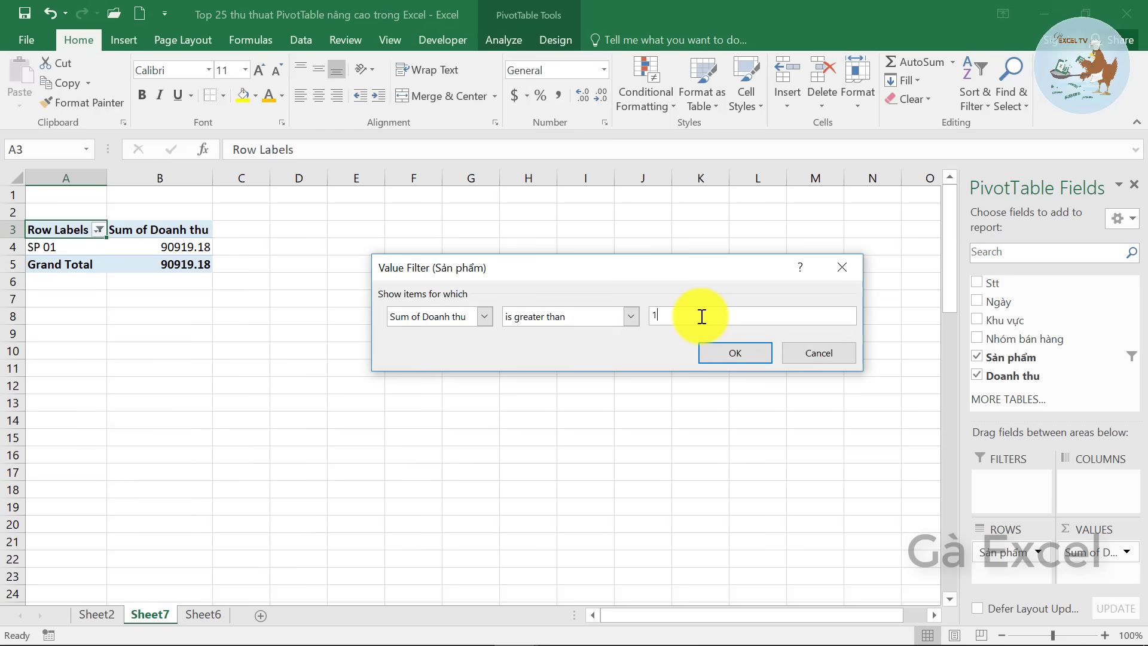
click(733, 346)
click(97, 230)
mouse_move(54, 337)
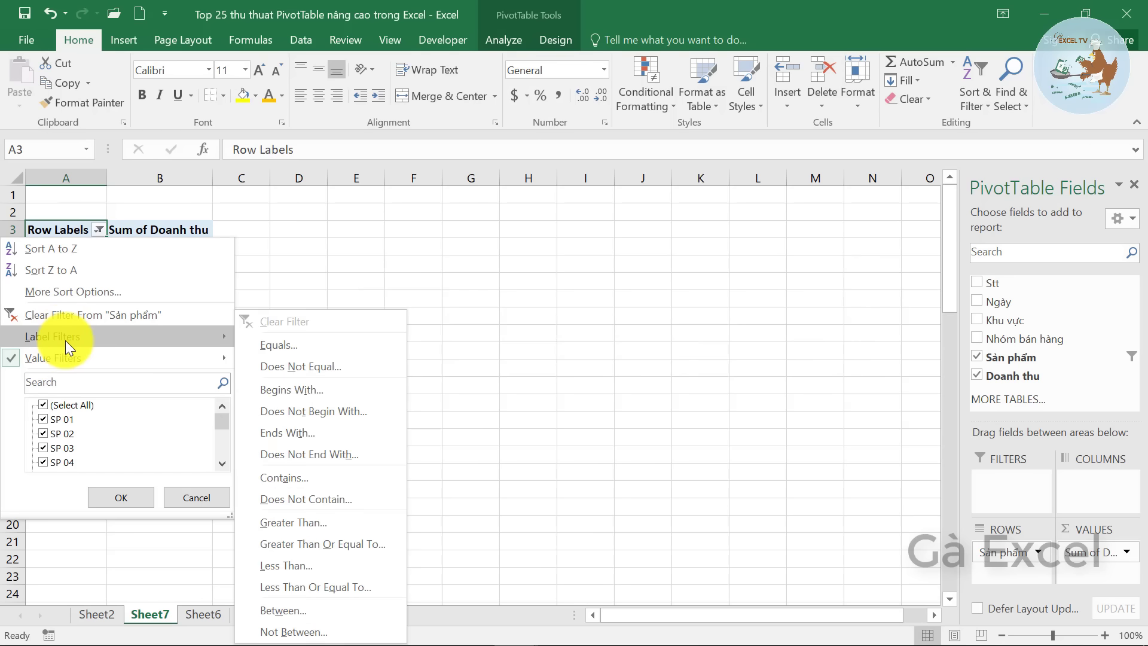
click(347, 235)
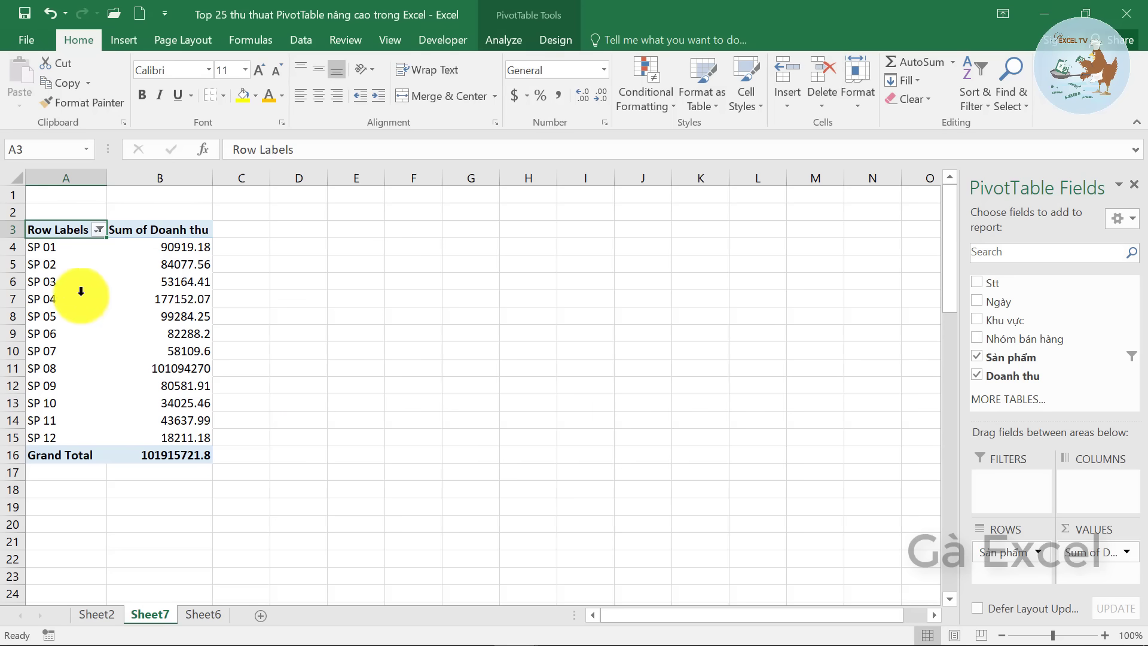
click(55, 247)
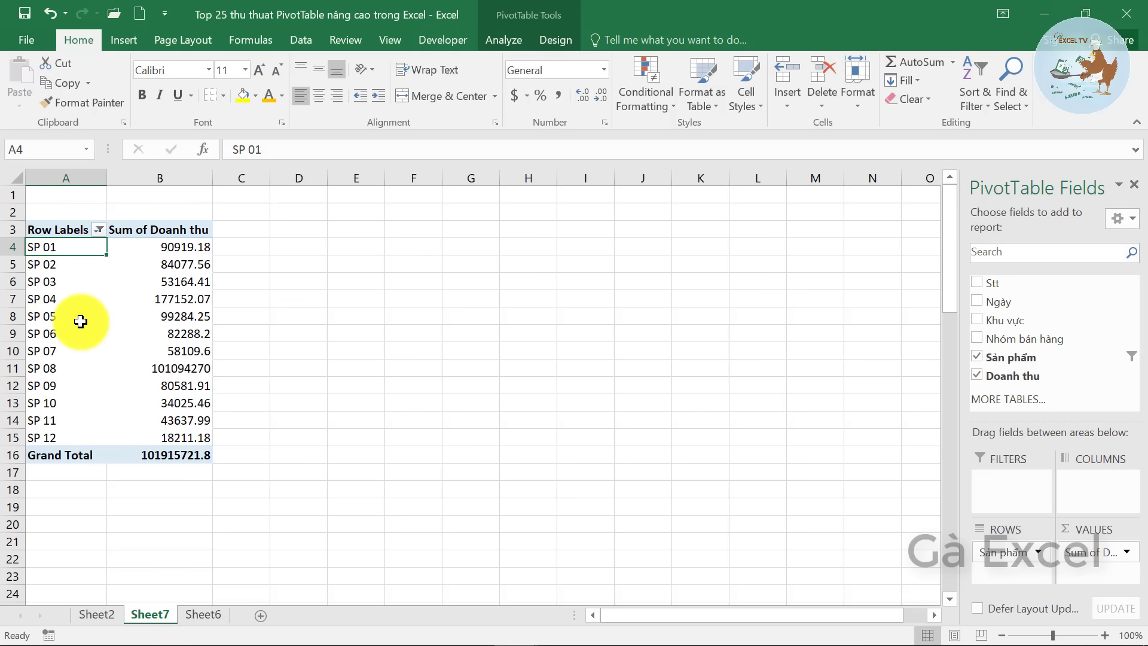
click(173, 249)
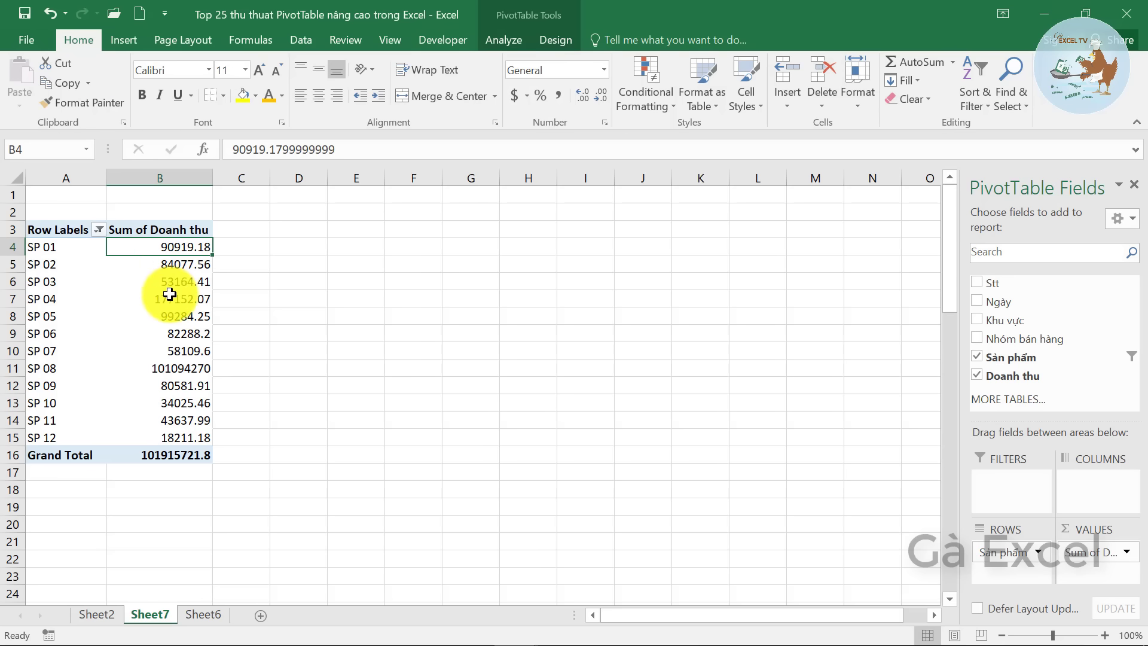
mouse_move(179, 299)
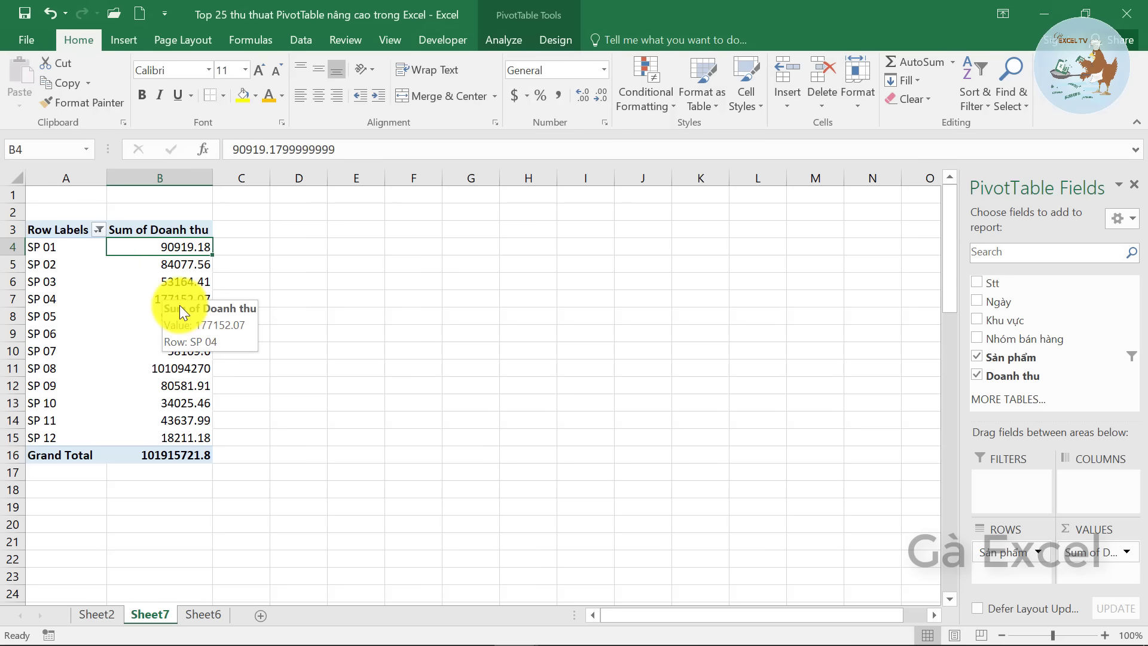
Step: Turn on Allow multiple filters per field under PivotTable Options' Totals & Filters
right_click(127, 312)
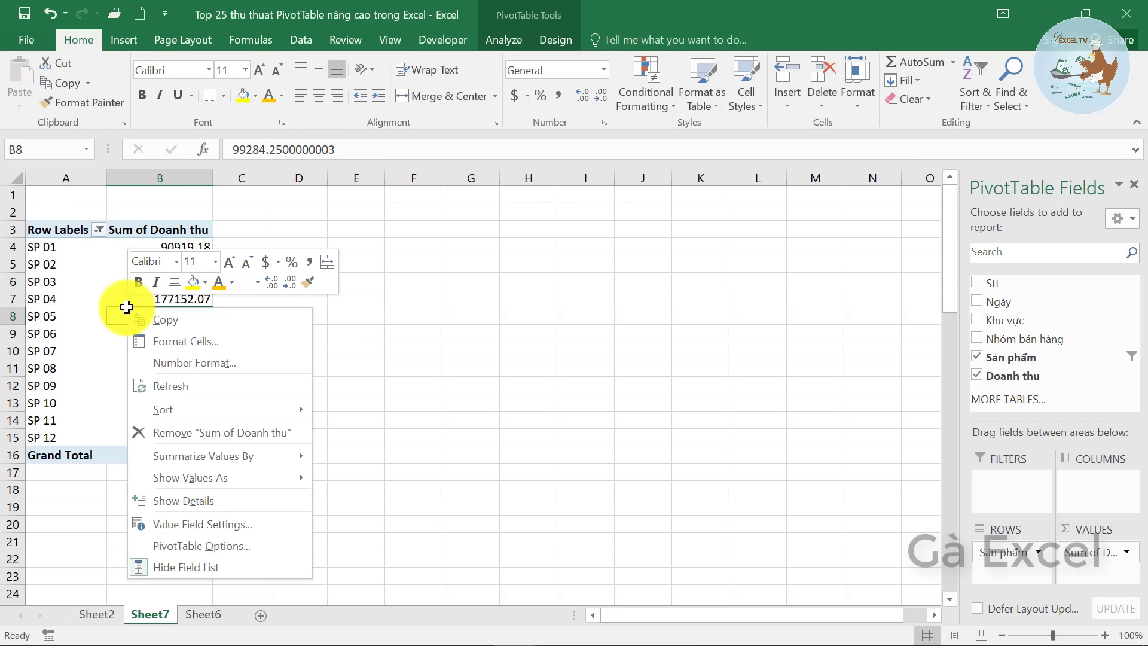
click(202, 548)
drag(299, 186, 510, 196)
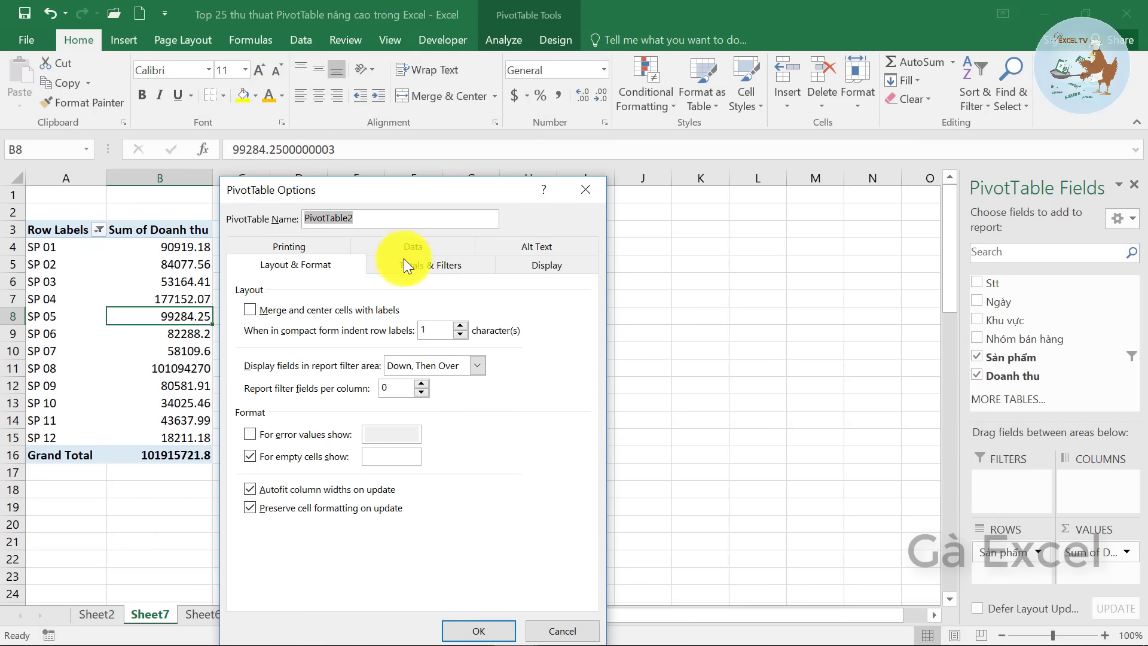
click(451, 267)
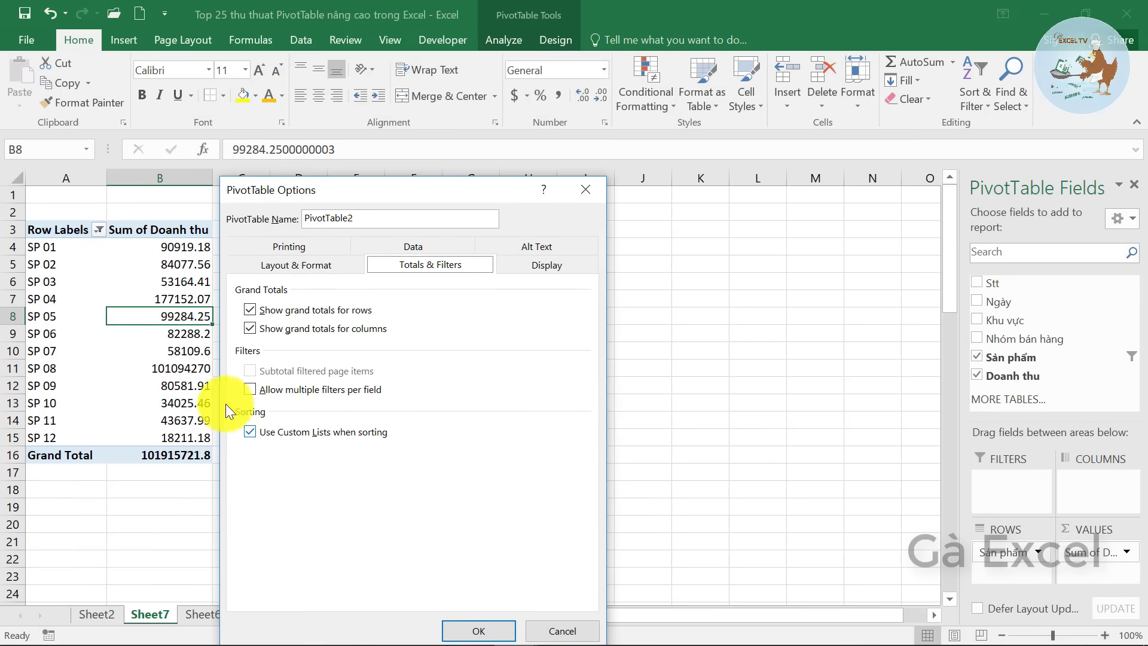
click(308, 387)
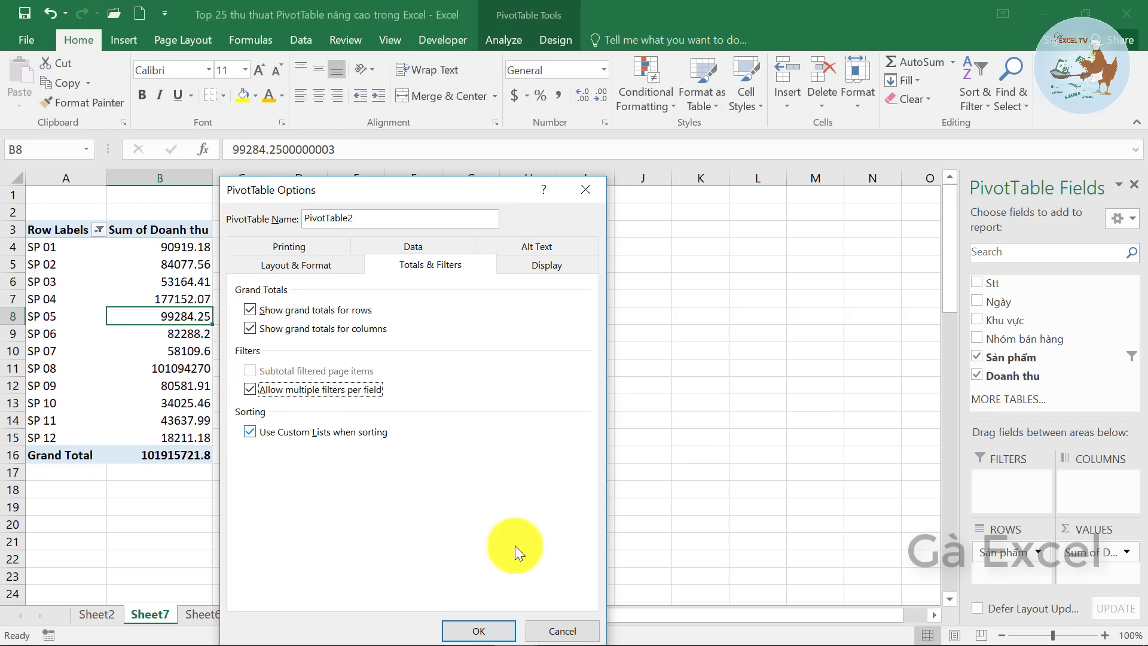
click(488, 625)
Step: Apply a Between label filter on products from SP 02 to SP 06
click(99, 230)
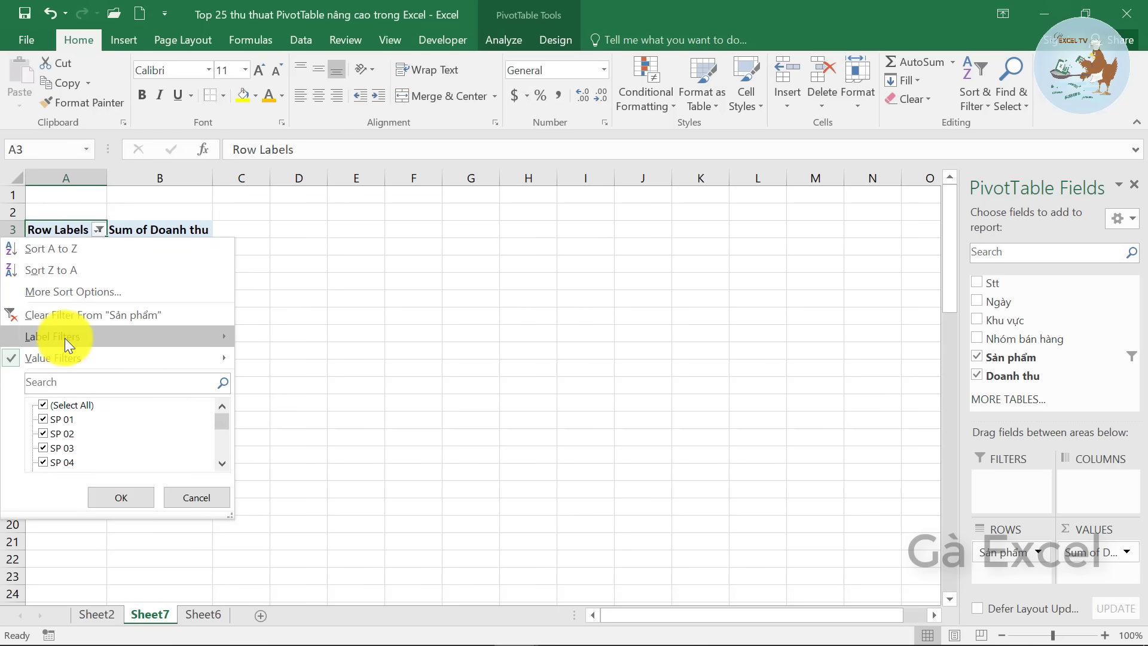
mouse_move(54, 357)
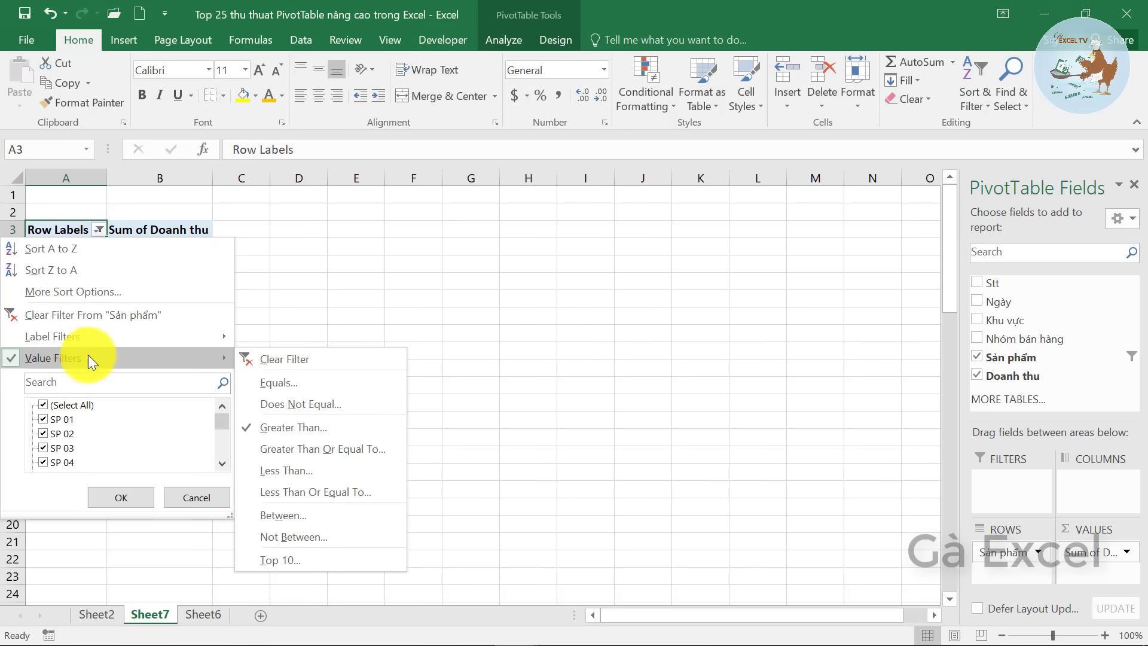
click(393, 293)
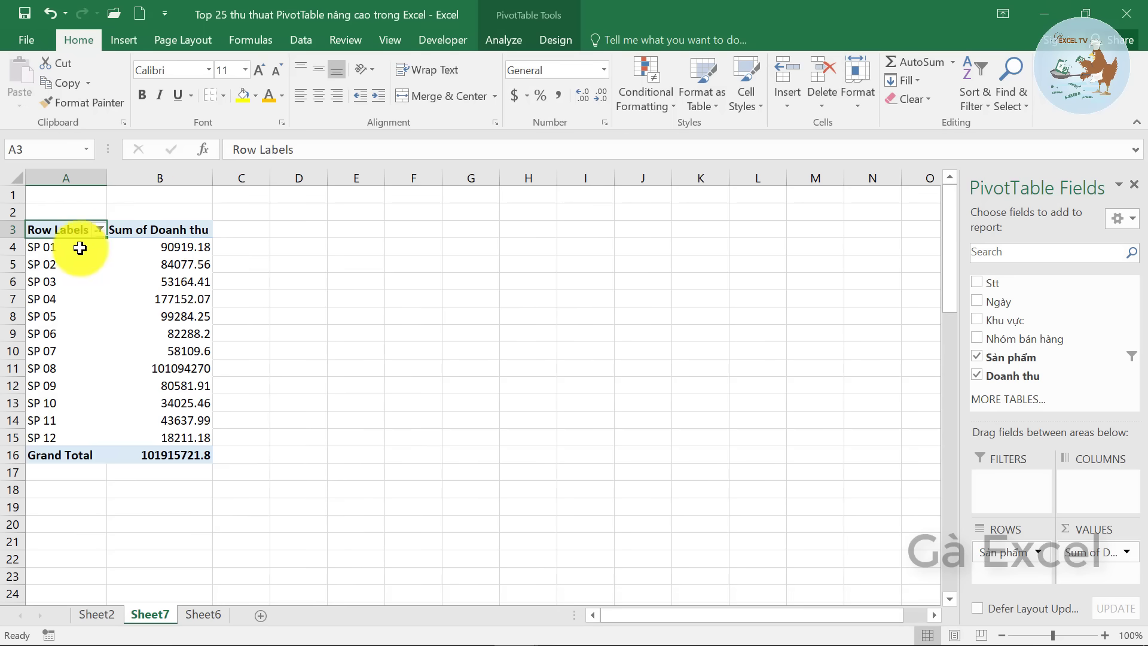
click(100, 231)
mouse_move(52, 336)
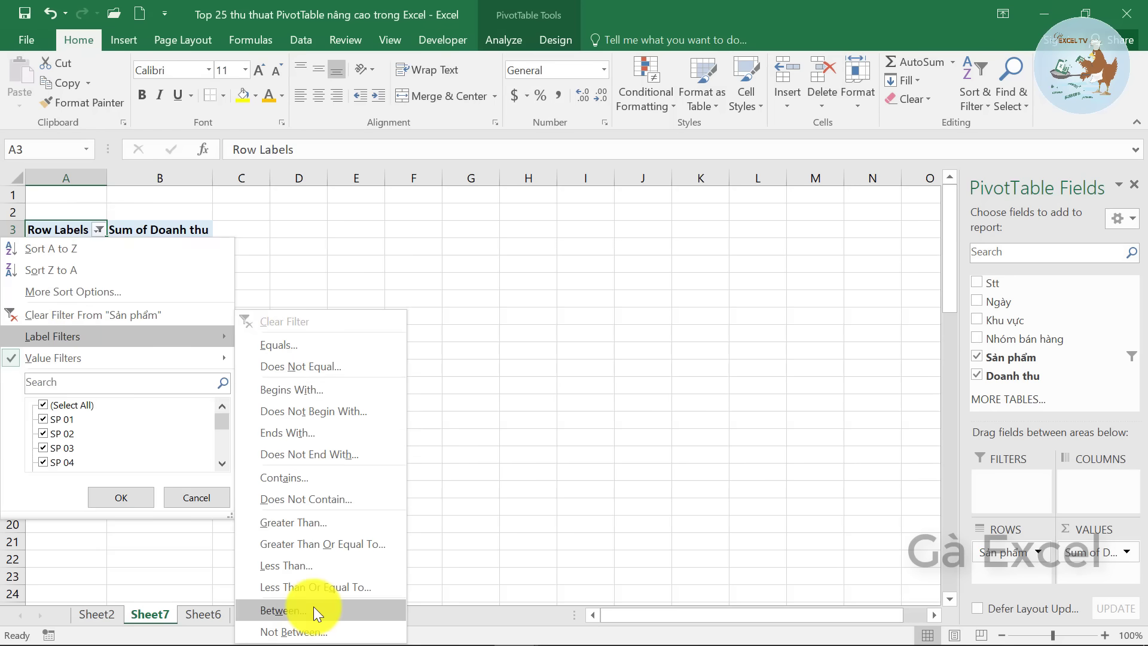
click(314, 607)
text(SP 0)
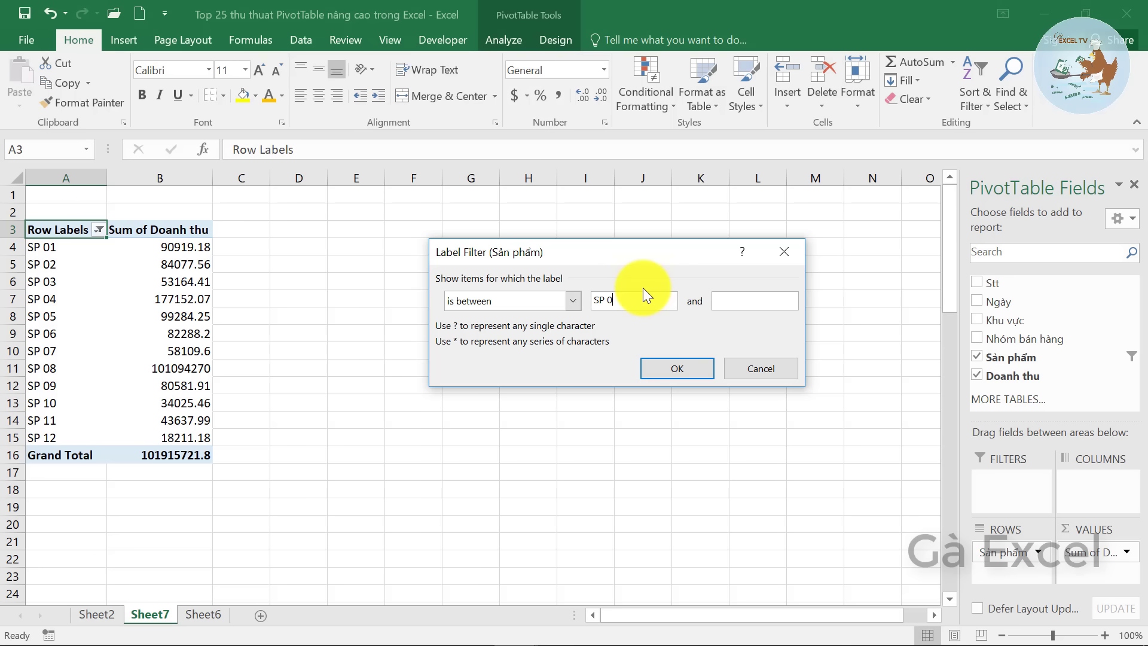
text(2)
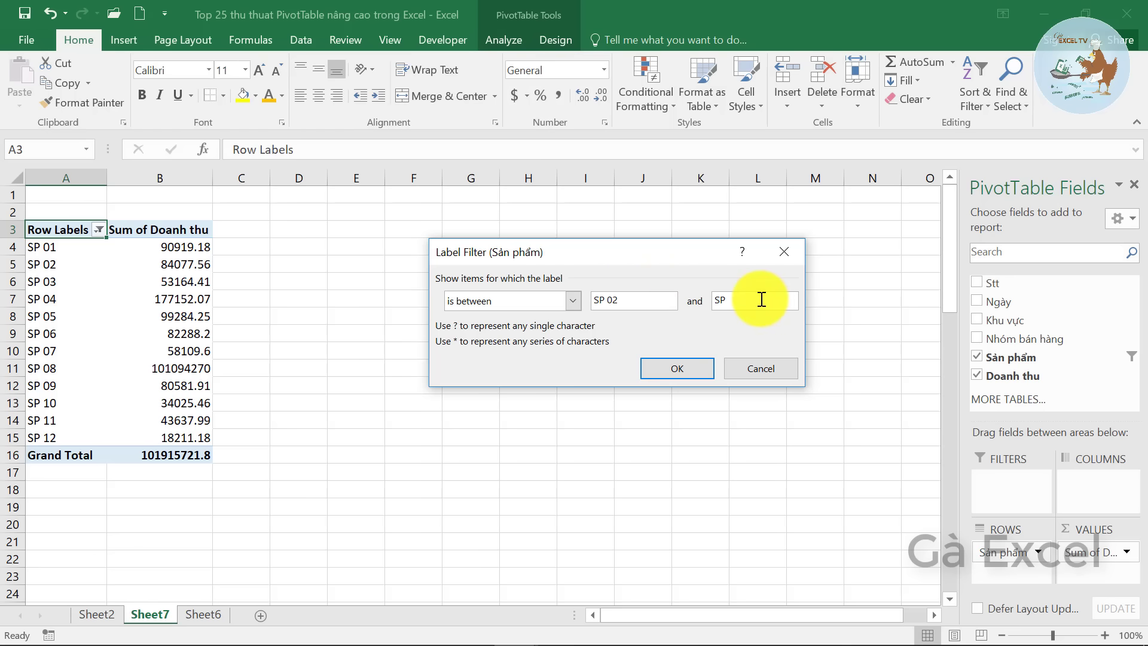
click(673, 368)
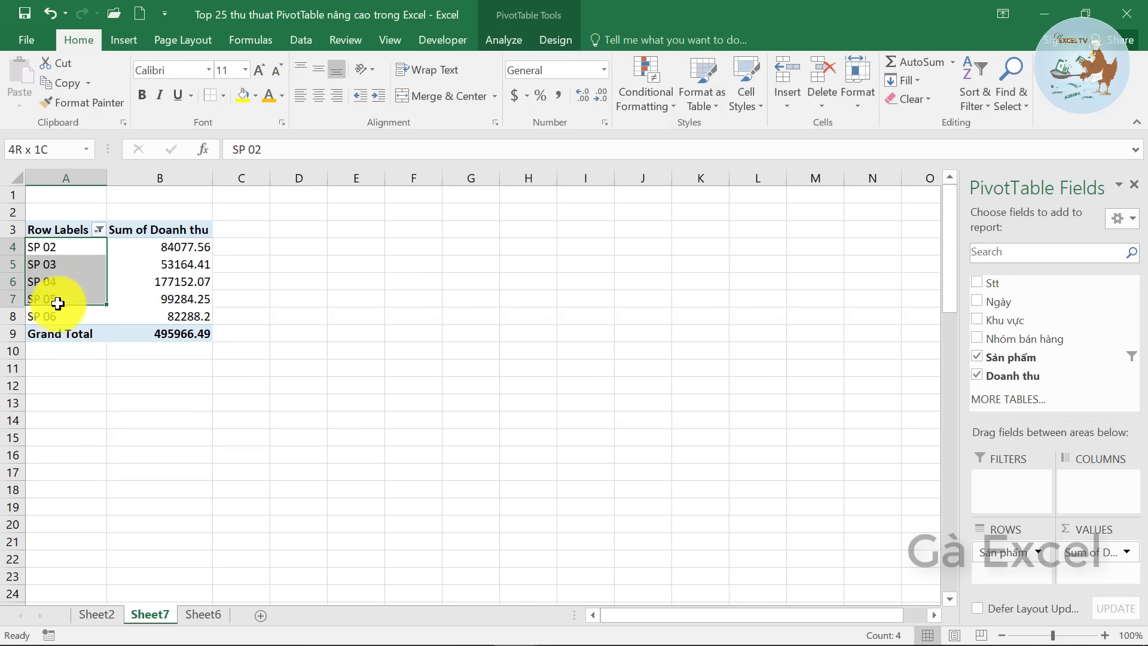
Step: Select the filtered labels and revenues to check the 495966.49 sum
drag(56, 252, 56, 316)
drag(159, 254, 159, 310)
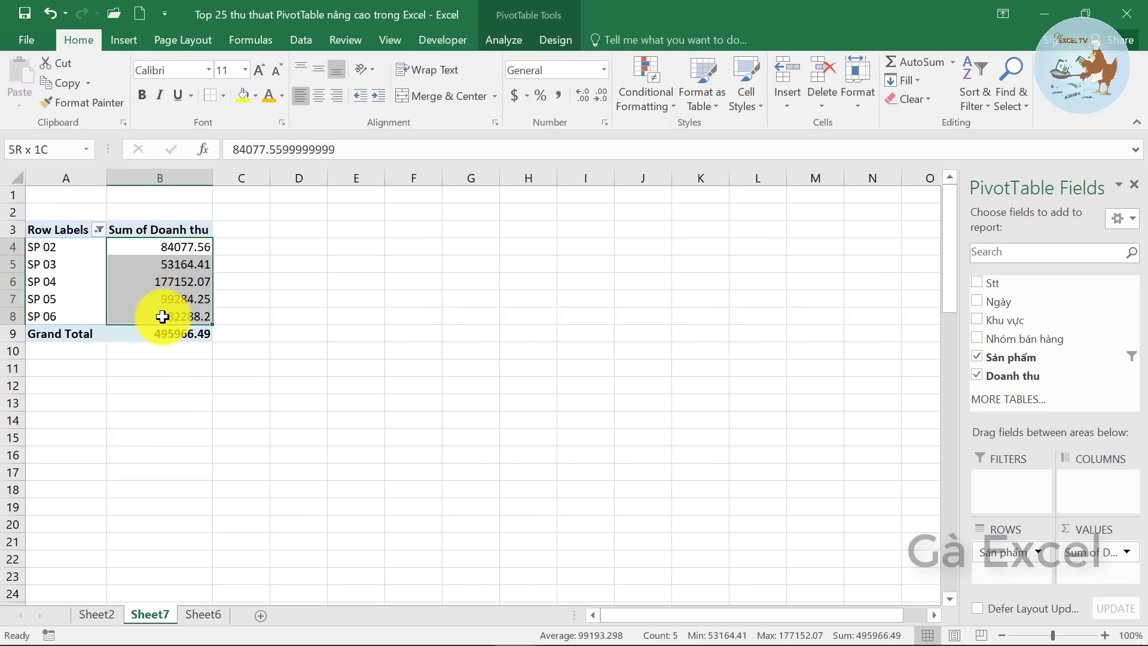
click(169, 250)
click(171, 293)
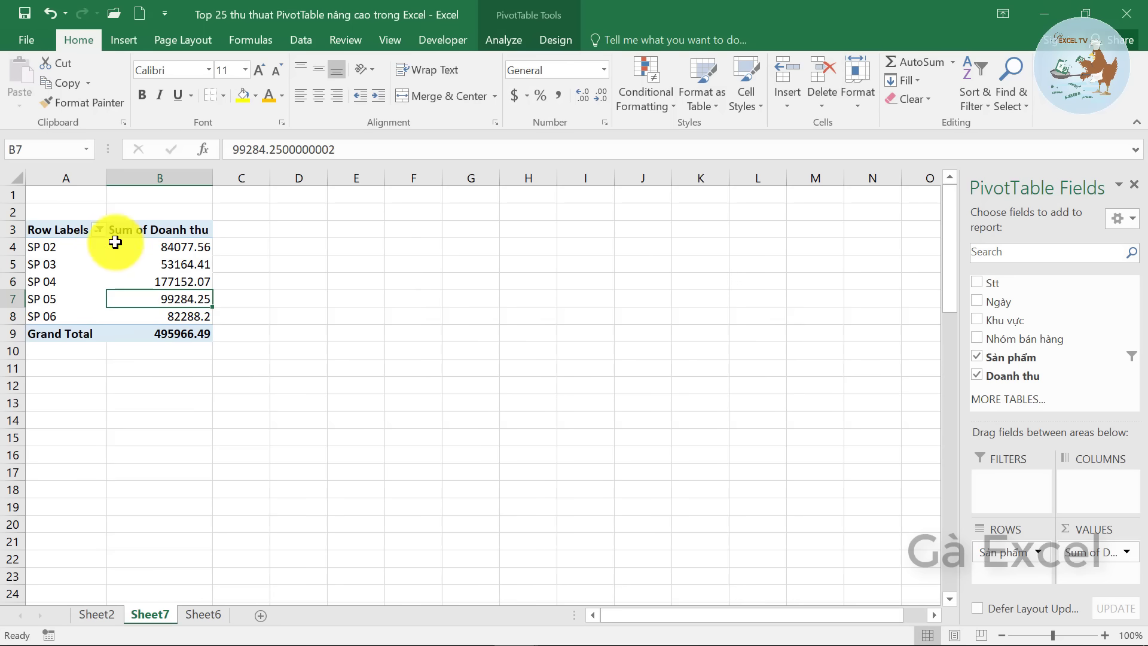
Step: Clear the Sản phẩm label filter and check all twelve products total 101915721.8
click(97, 230)
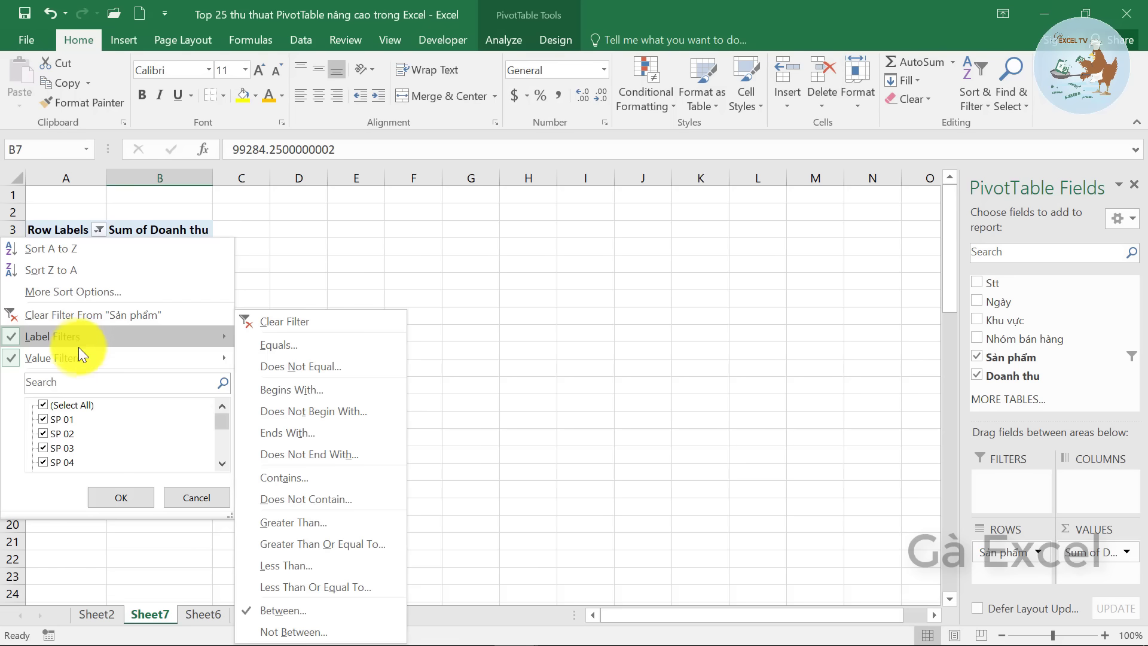
click(178, 217)
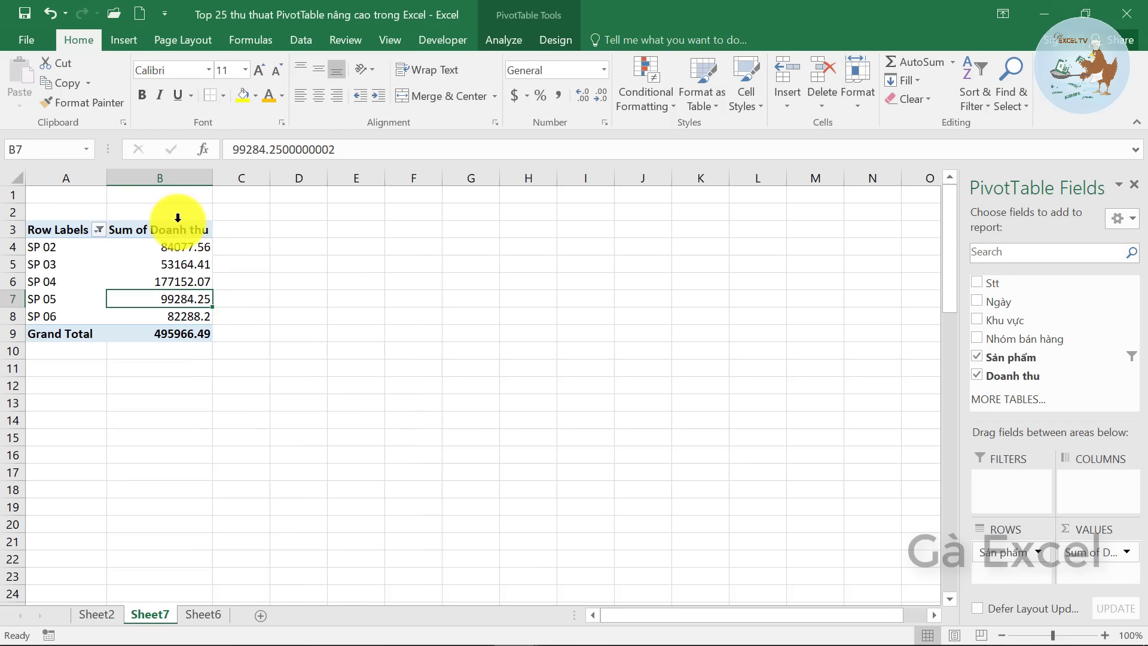
click(179, 247)
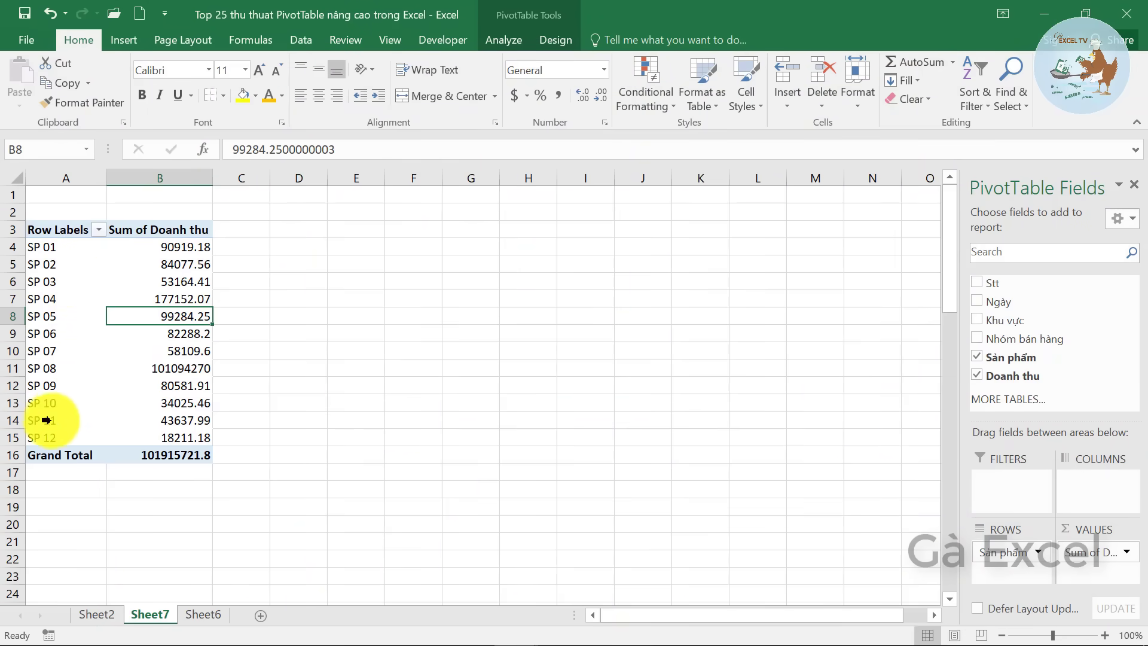
drag(54, 247, 67, 426)
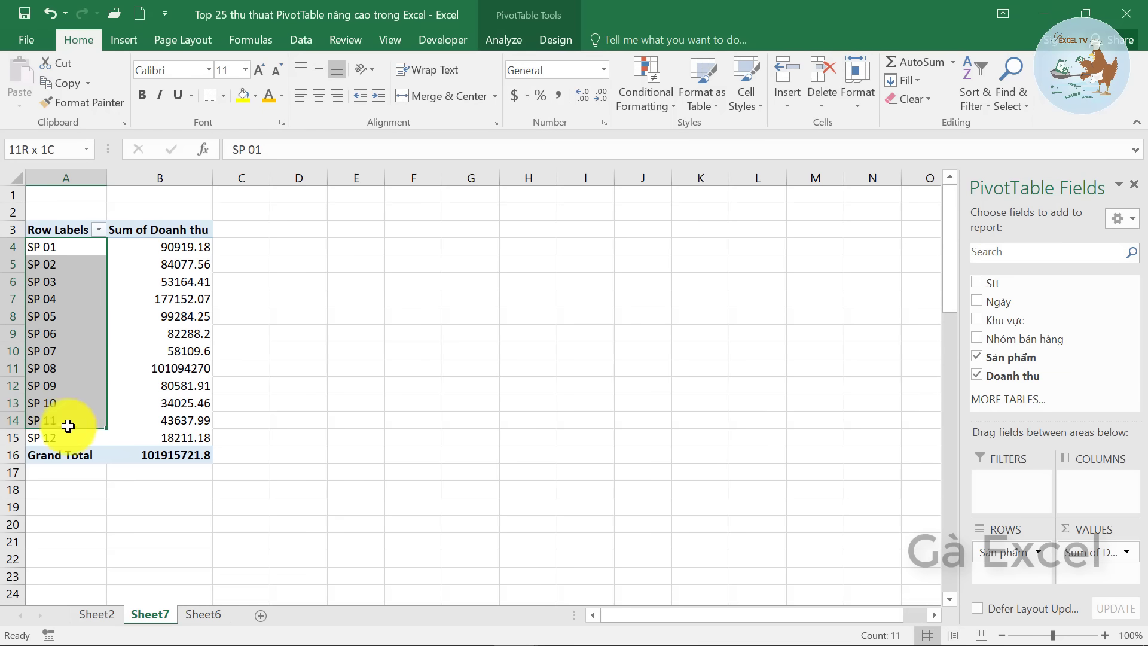
drag(169, 246, 170, 443)
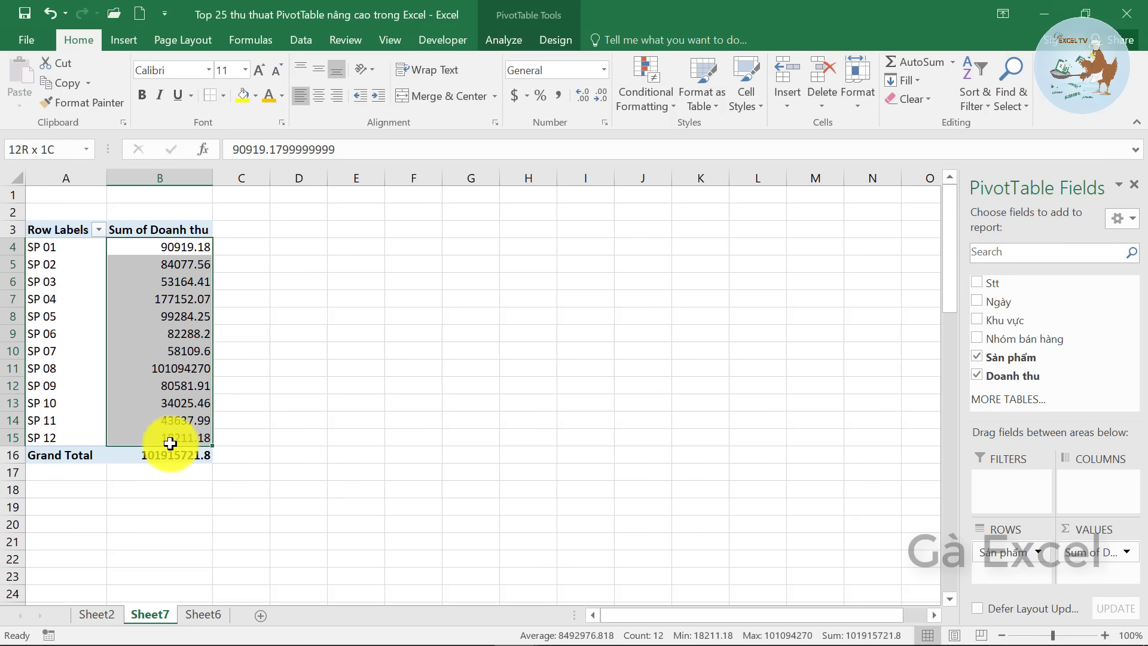
click(162, 299)
key(Down)
key(Down)
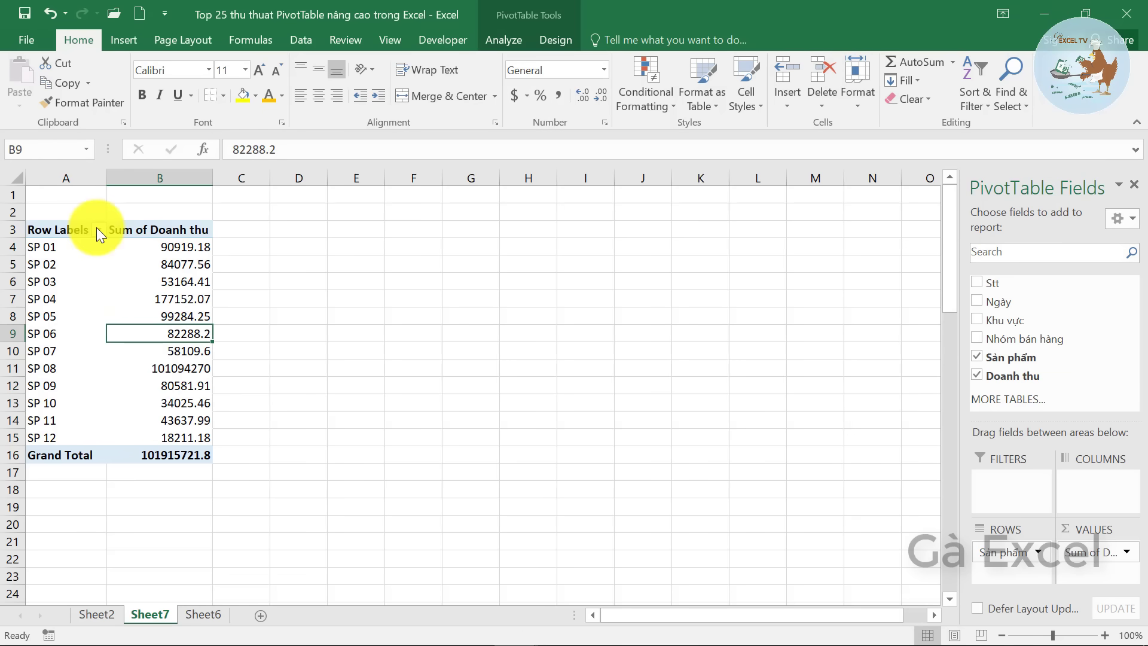
click(99, 230)
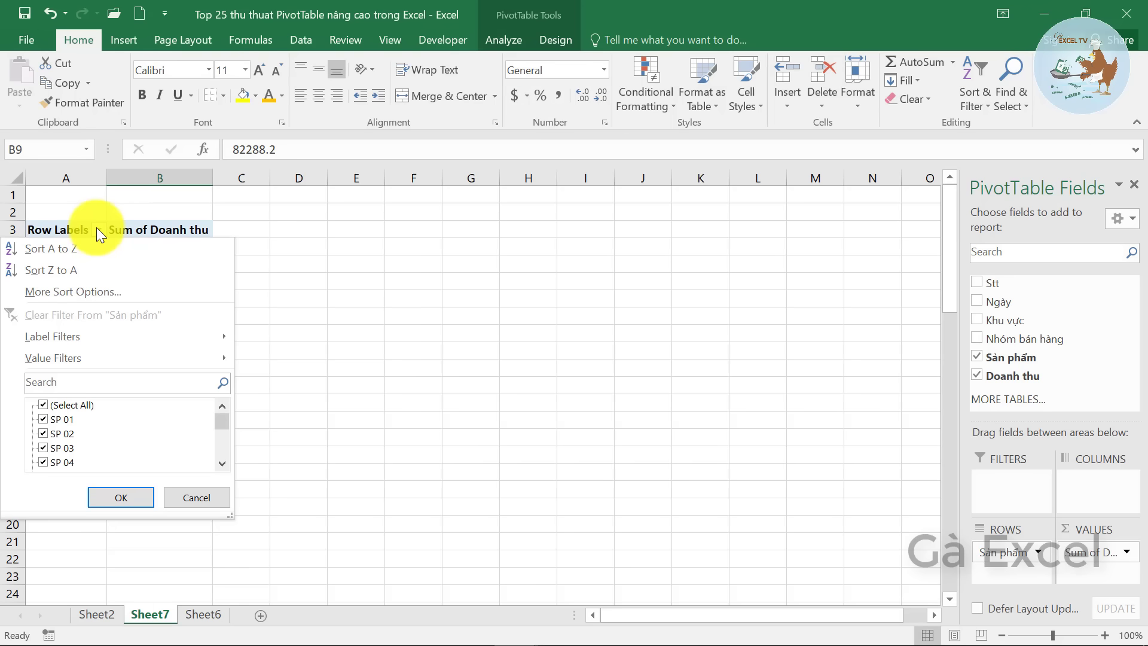
Step: Sort the product labels in descending order, Z to A
click(102, 292)
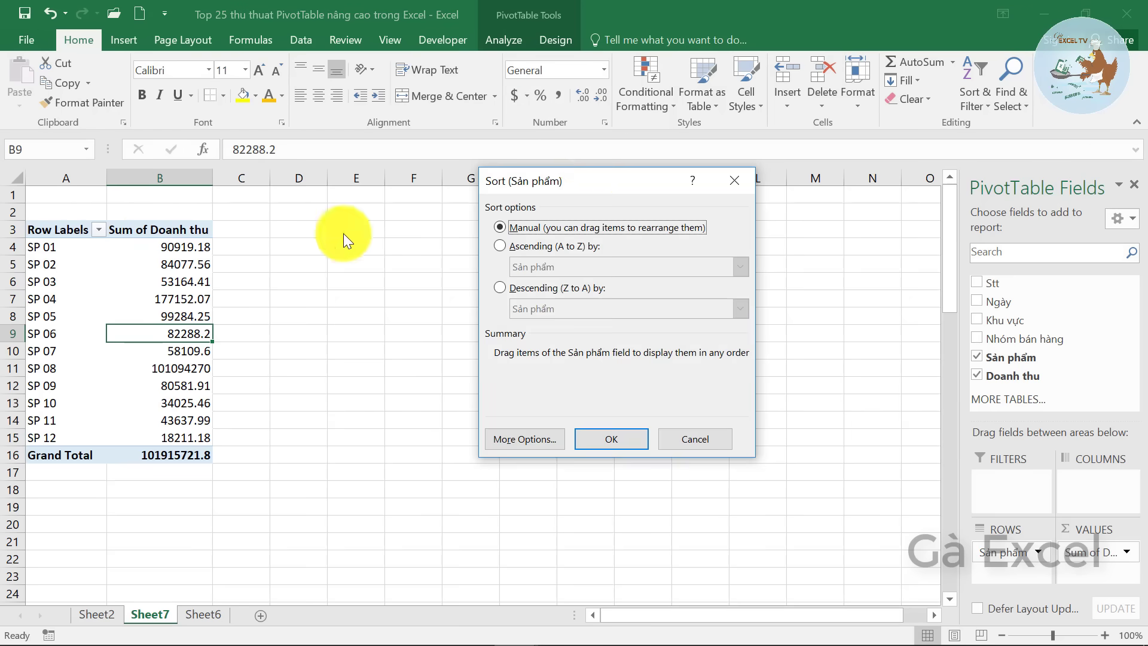
drag(583, 183, 606, 182)
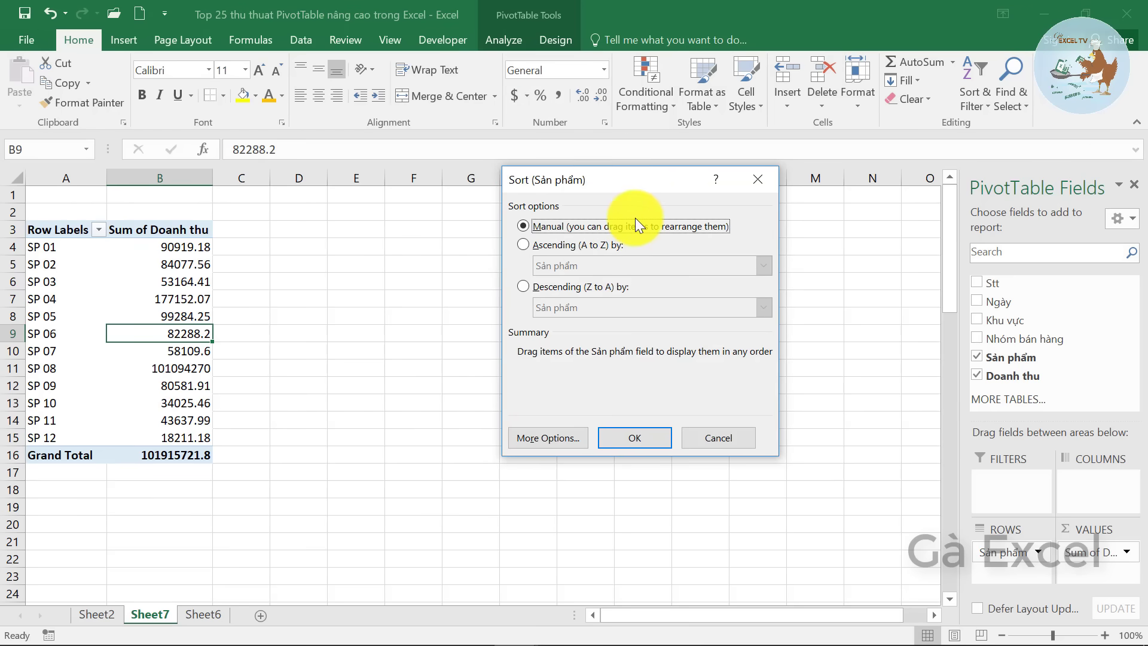
click(565, 287)
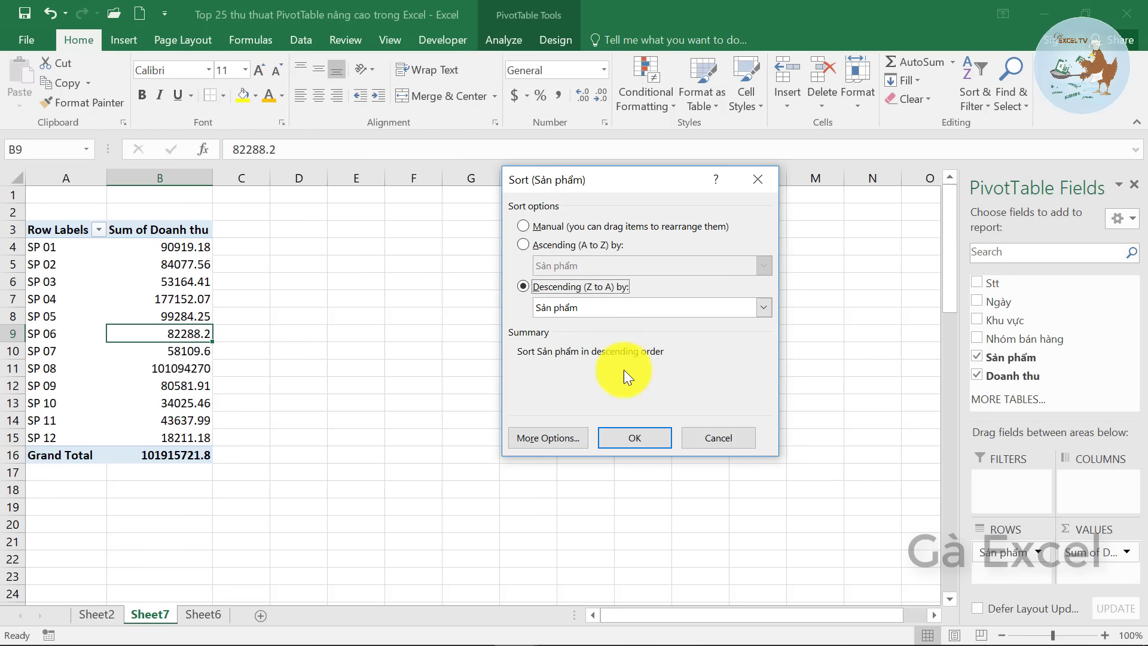
click(643, 435)
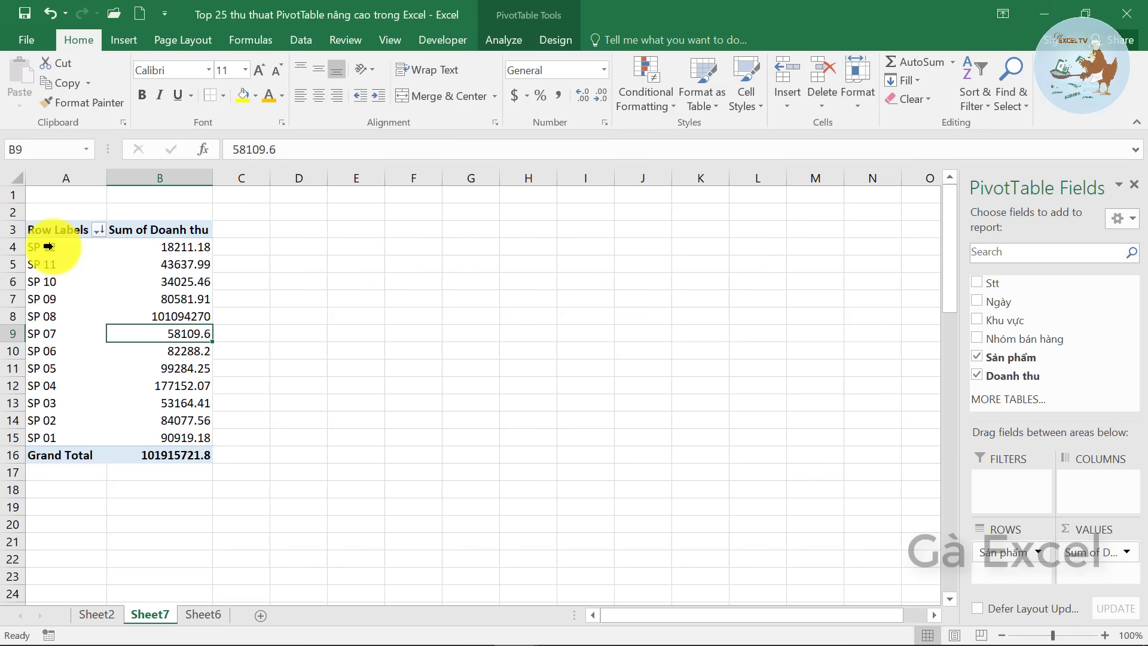
drag(48, 246, 55, 430)
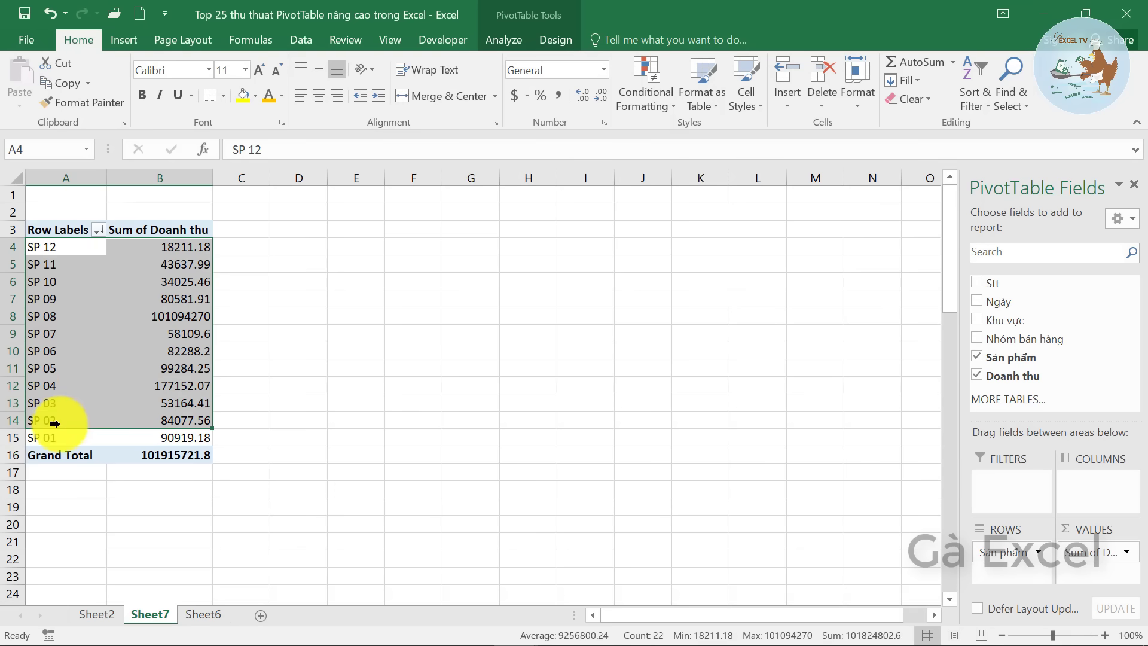
click(70, 280)
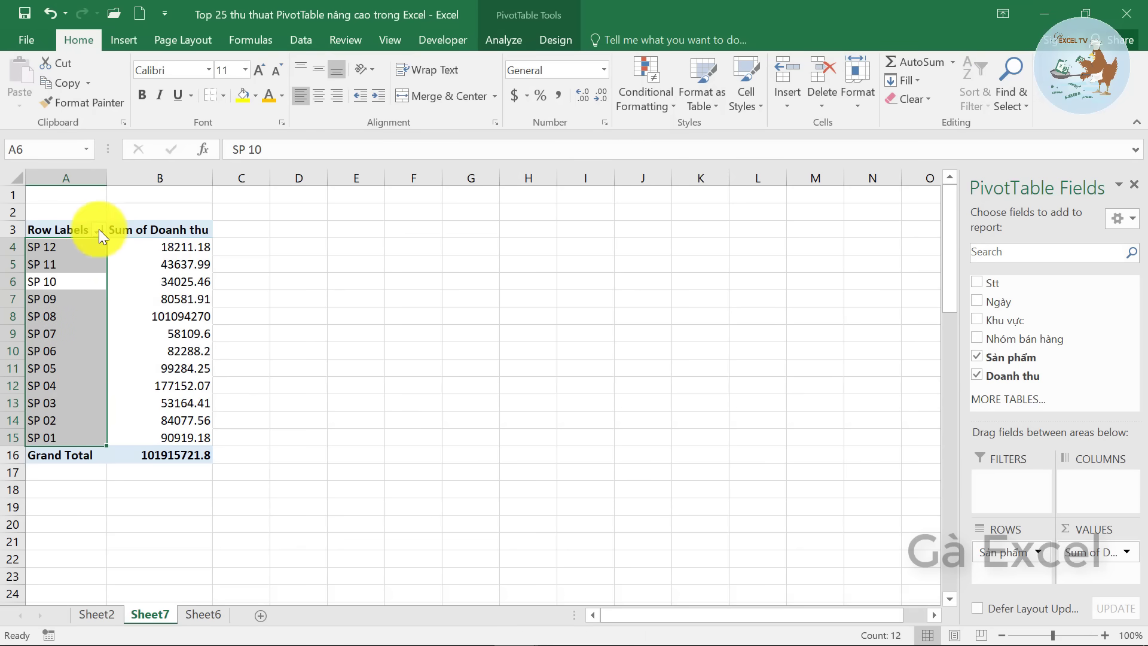
click(99, 229)
click(74, 271)
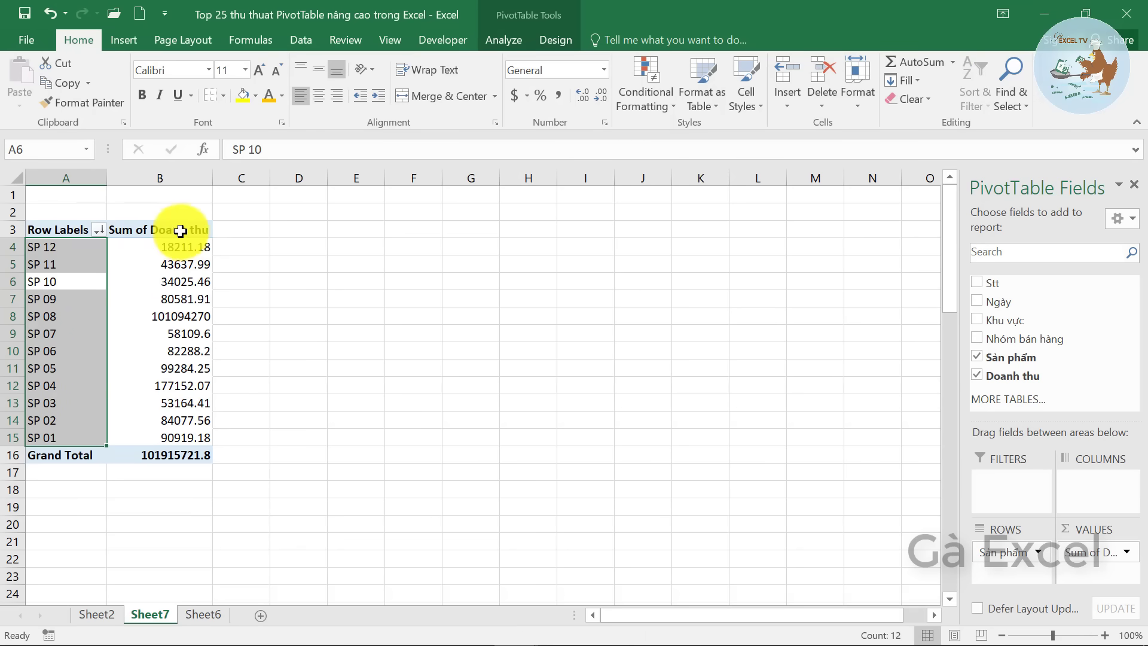
click(159, 263)
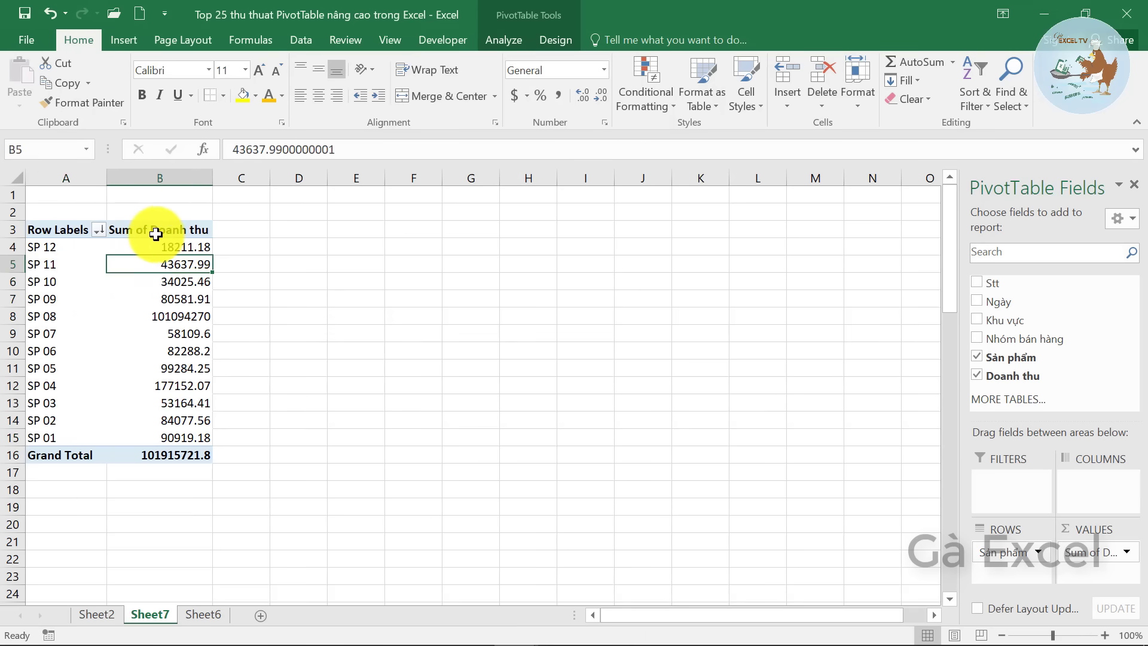
Step: Sort products descending by Sum of Doanh thu, putting SP 08 first and SP 12 last
click(98, 229)
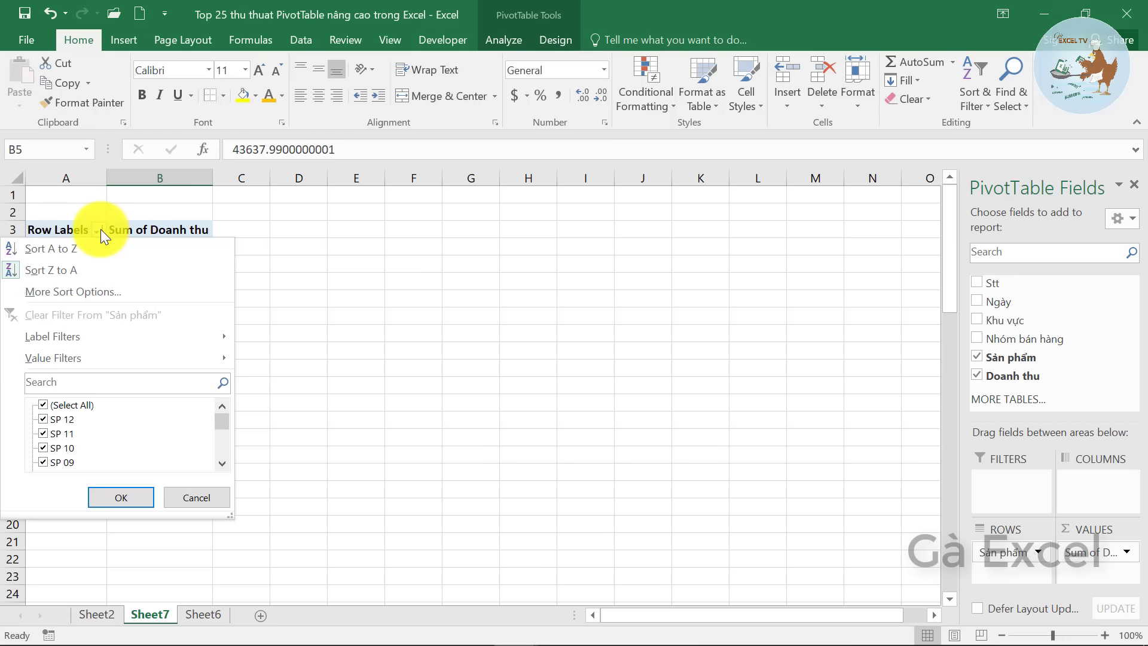
click(81, 294)
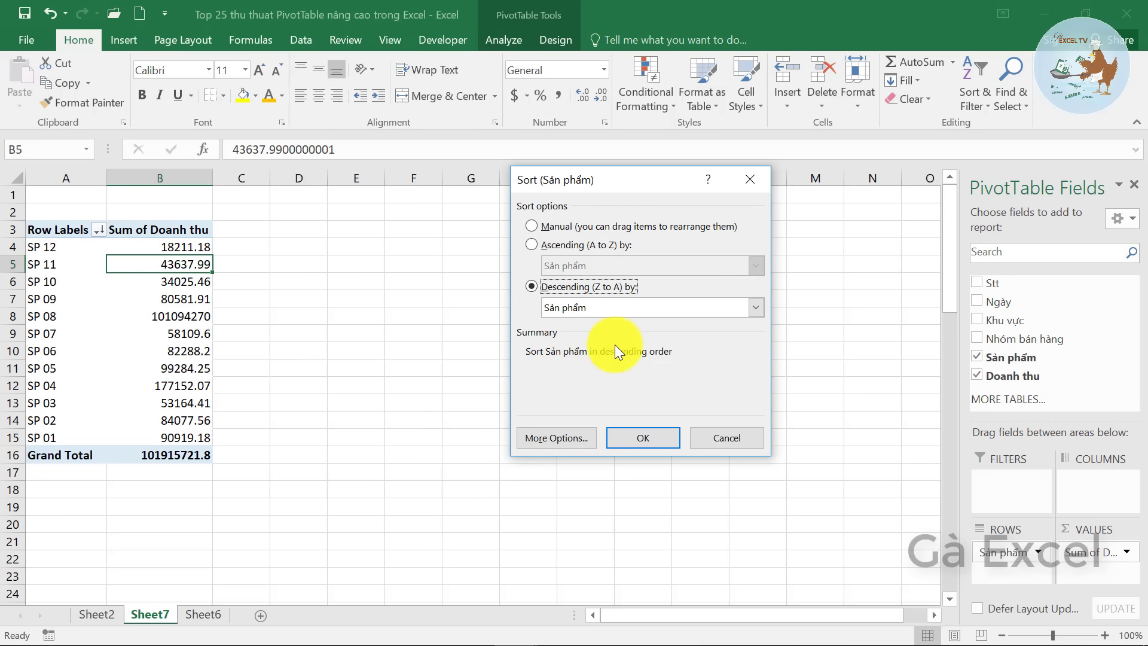
click(755, 308)
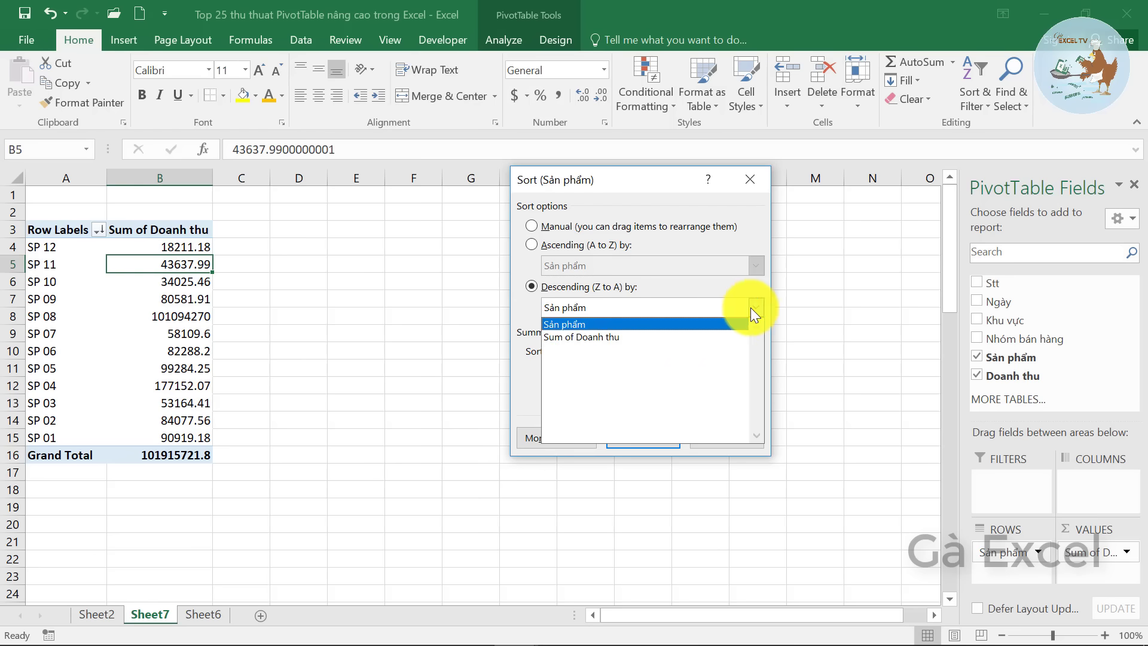
click(663, 336)
click(660, 436)
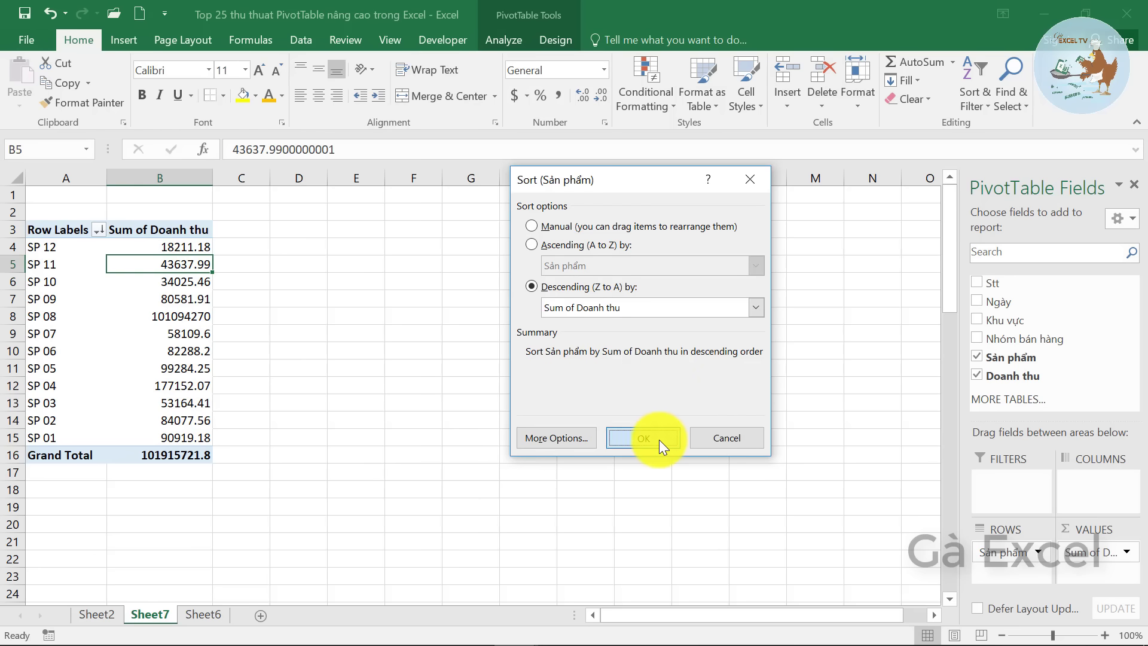
drag(179, 250, 188, 439)
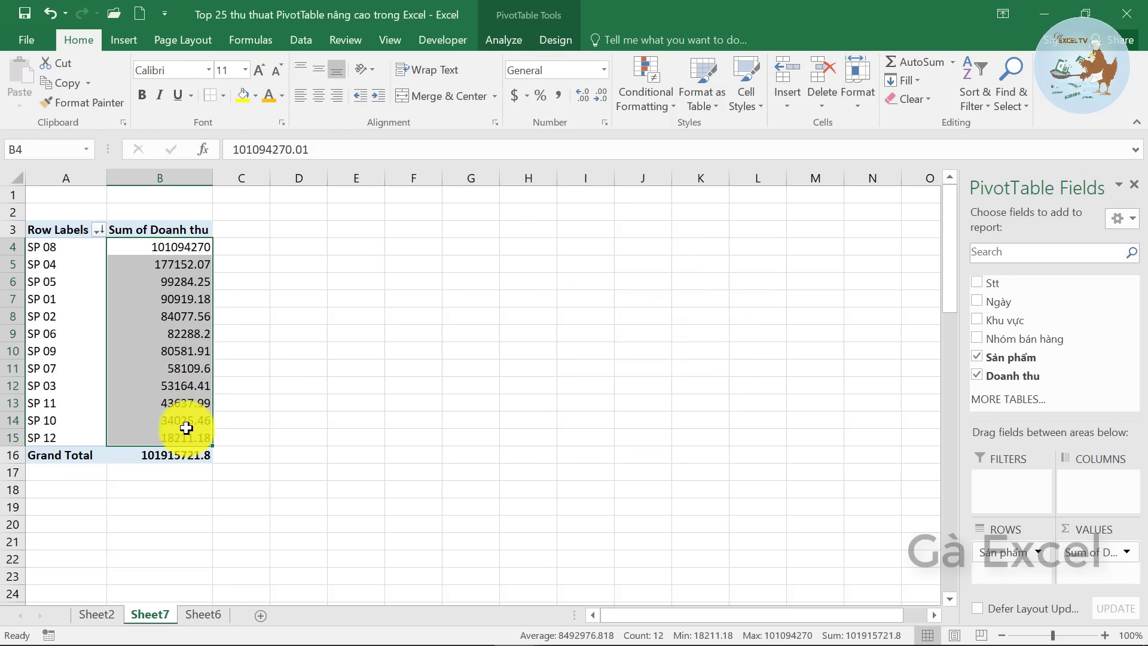
click(166, 321)
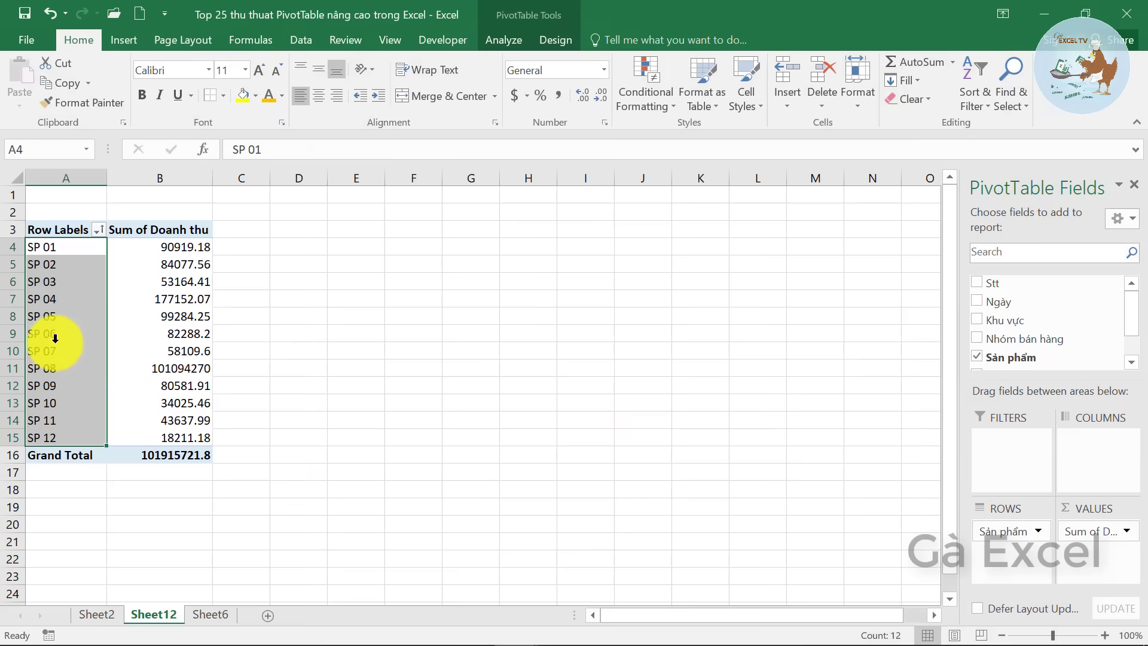
Step: Drag the SP 10–SP 12 rows up to sit directly below SP 01
click(52, 248)
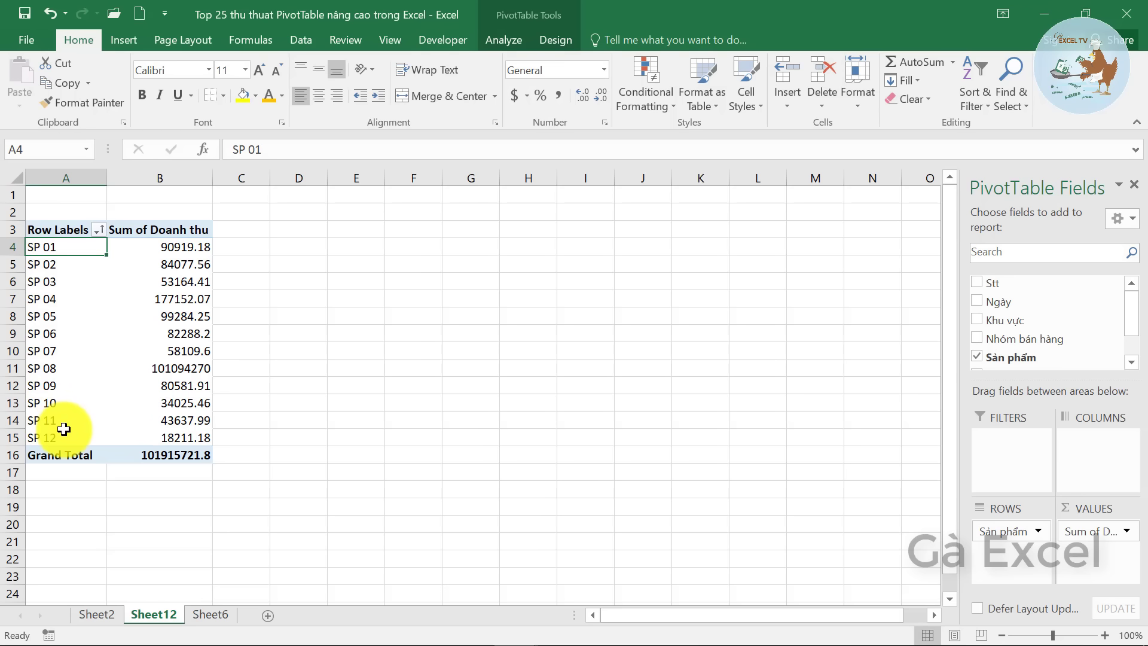
drag(64, 429, 54, 247)
click(56, 264)
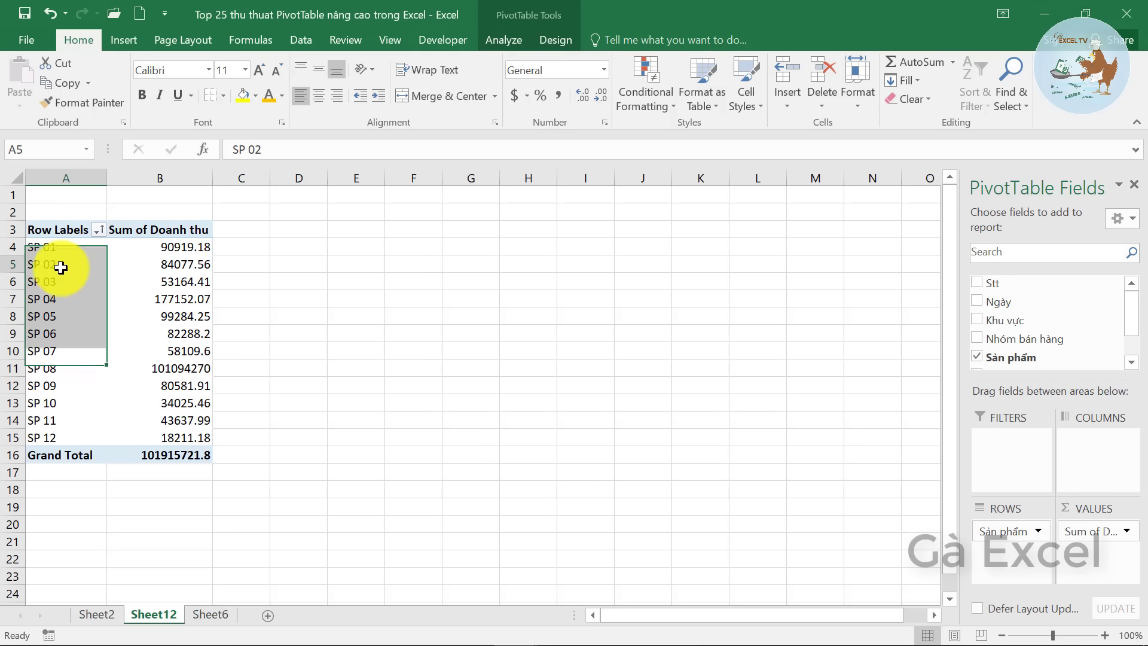
click(15, 403)
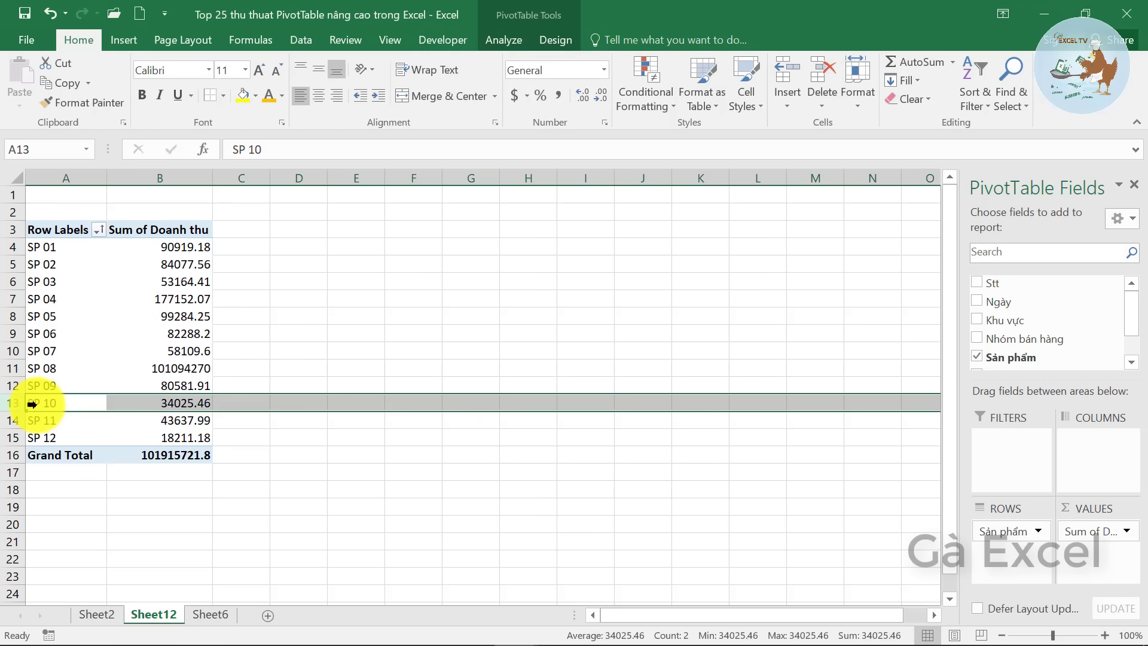
mouse_move(31, 405)
mouse_down()
mouse_move(104, 431)
mouse_move(113, 276)
mouse_up()
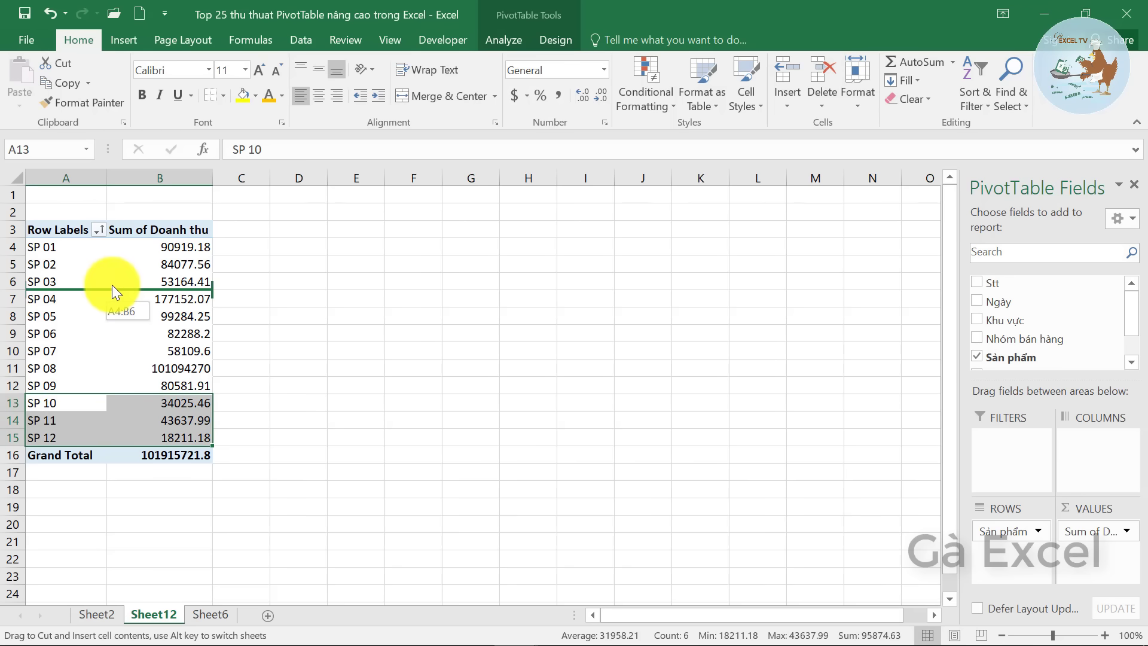
drag(113, 276, 116, 254)
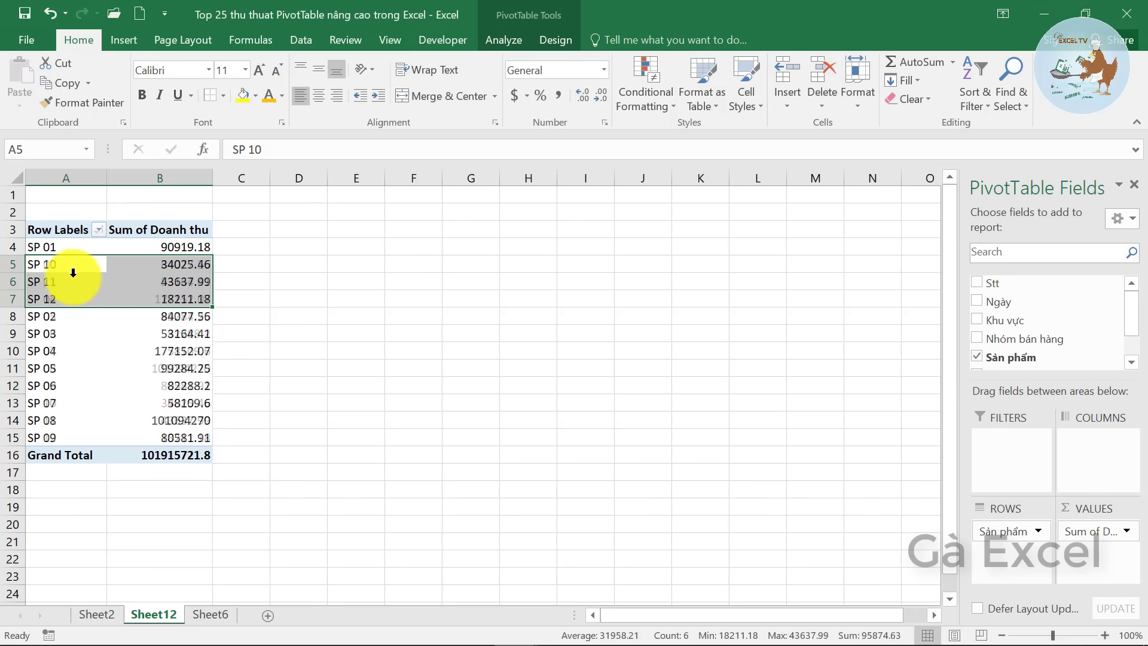
click(60, 254)
Step: Review the reordered labels: SP 01, SP 10–SP 12, then SP 02–SP 09
click(69, 267)
click(72, 282)
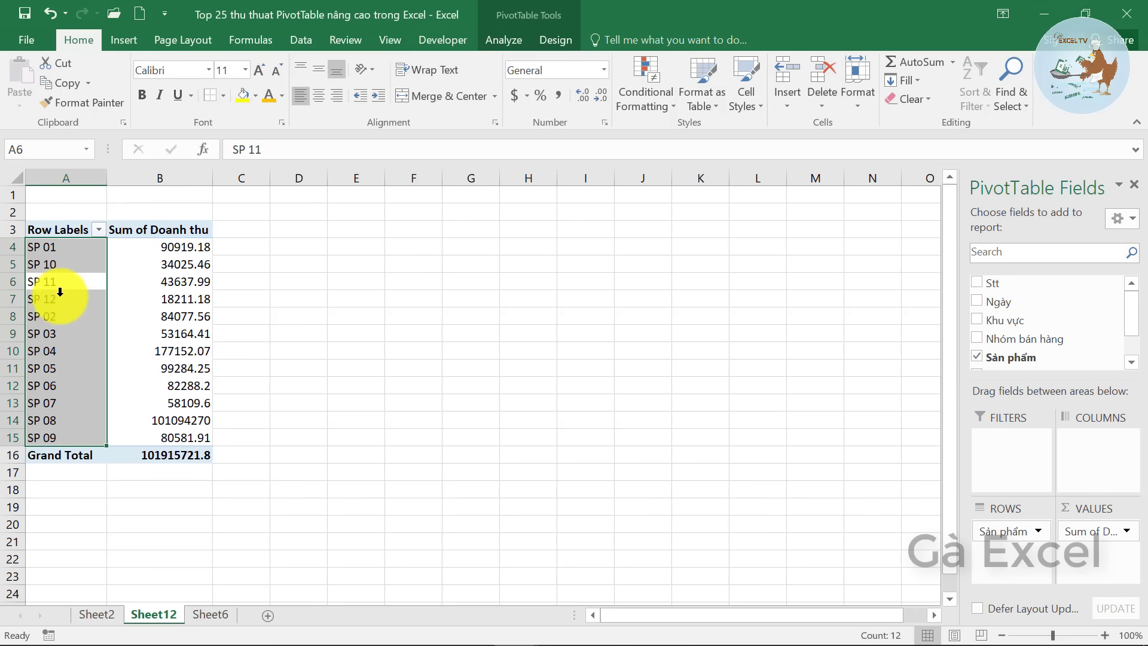
click(63, 300)
drag(59, 321, 73, 437)
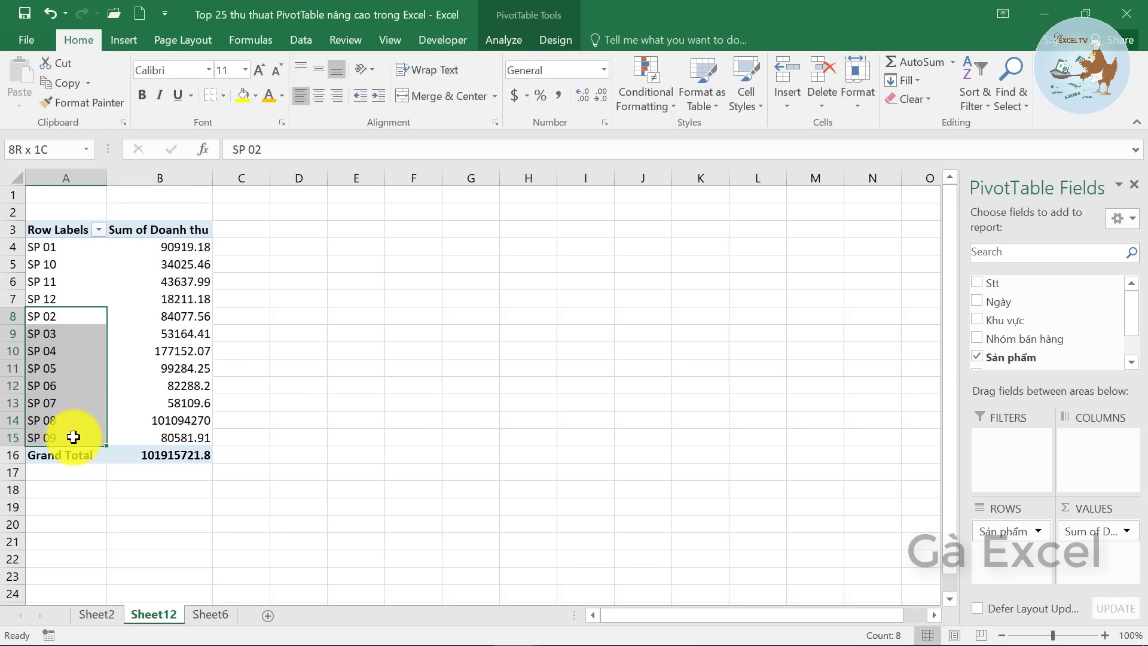
drag(56, 250, 72, 437)
click(46, 281)
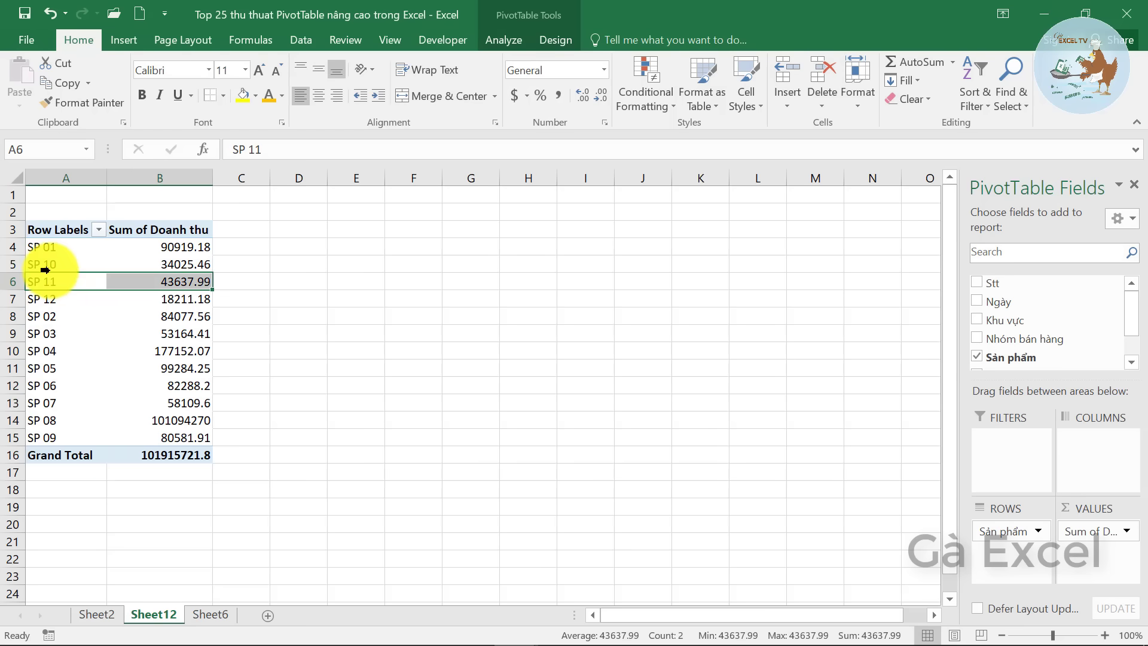
Step: Open Edit Custom Lists from Excel's Advanced options
click(28, 41)
click(45, 412)
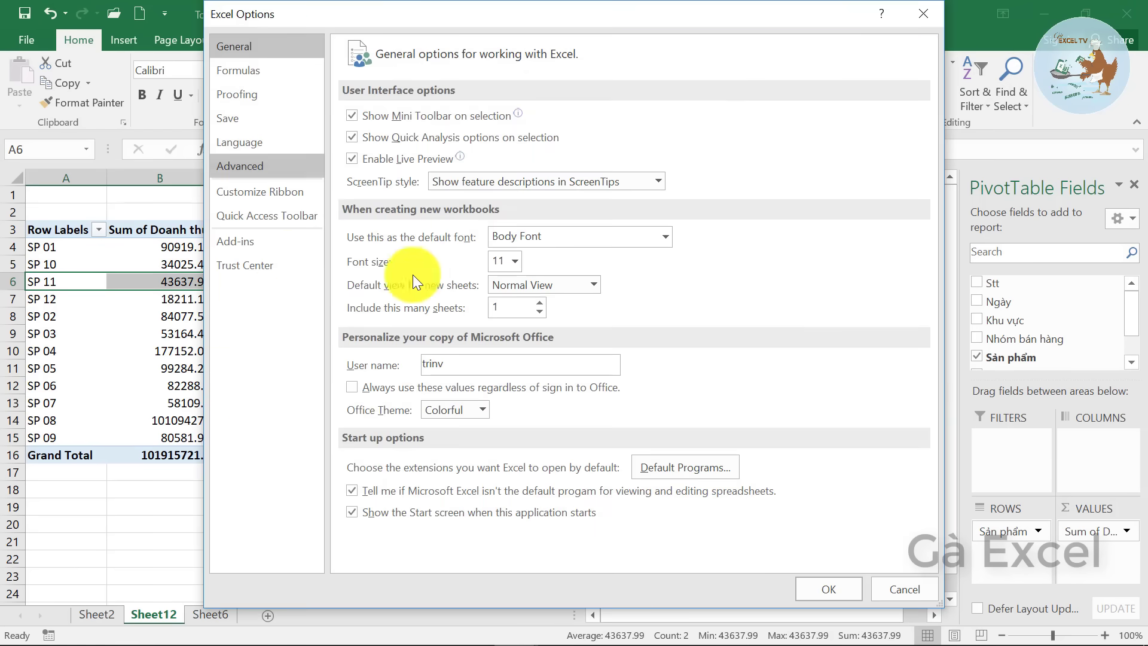
drag(937, 121, 949, 454)
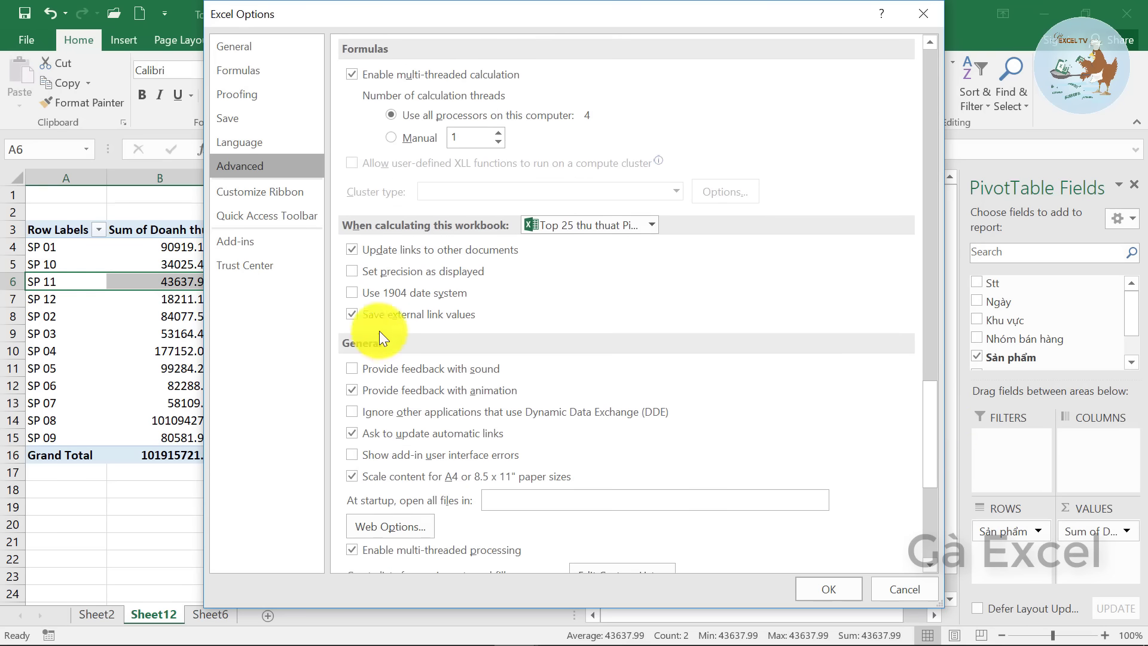
drag(927, 439, 928, 468)
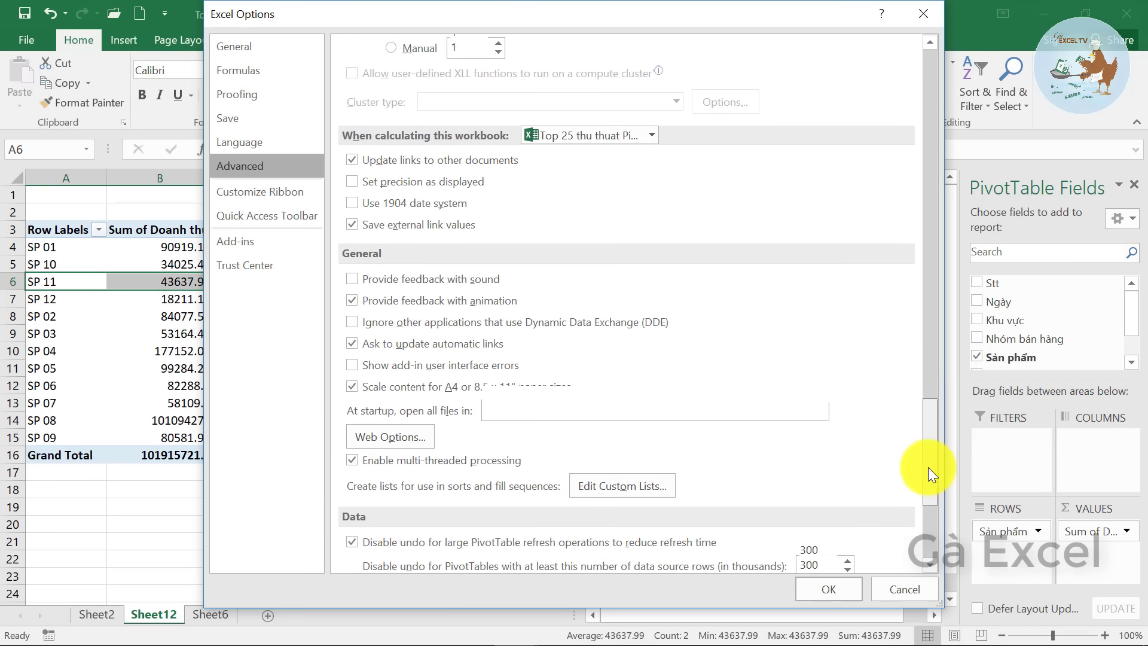
click(628, 436)
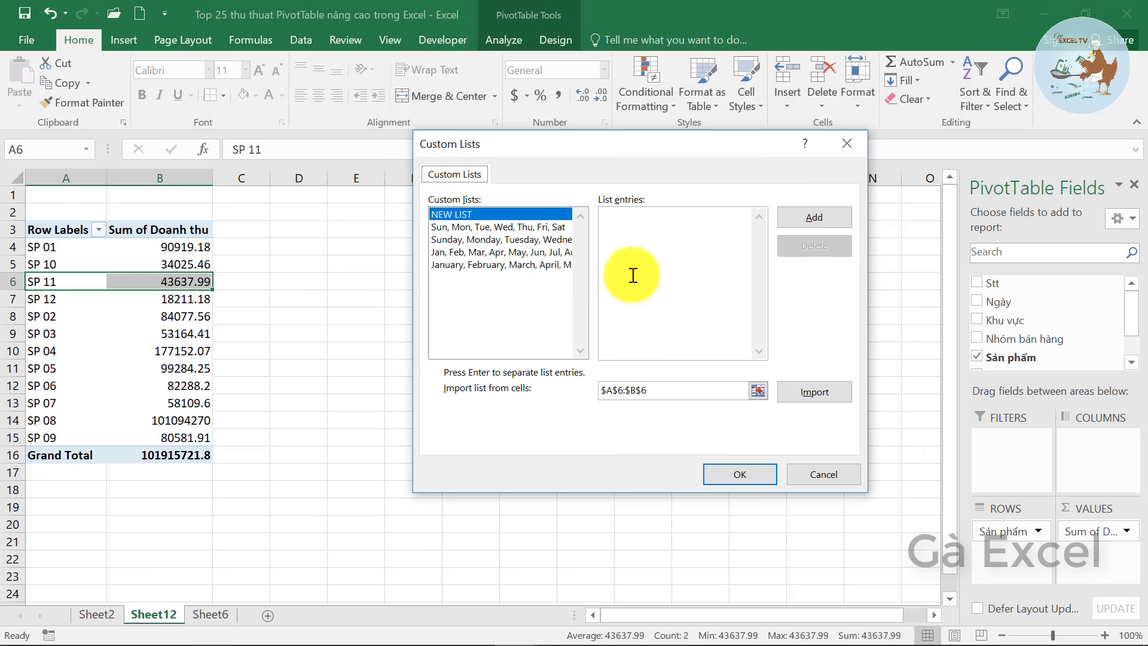
Step: Import the product order from $A$4:$A$15 as a new custom list and confirm
click(760, 392)
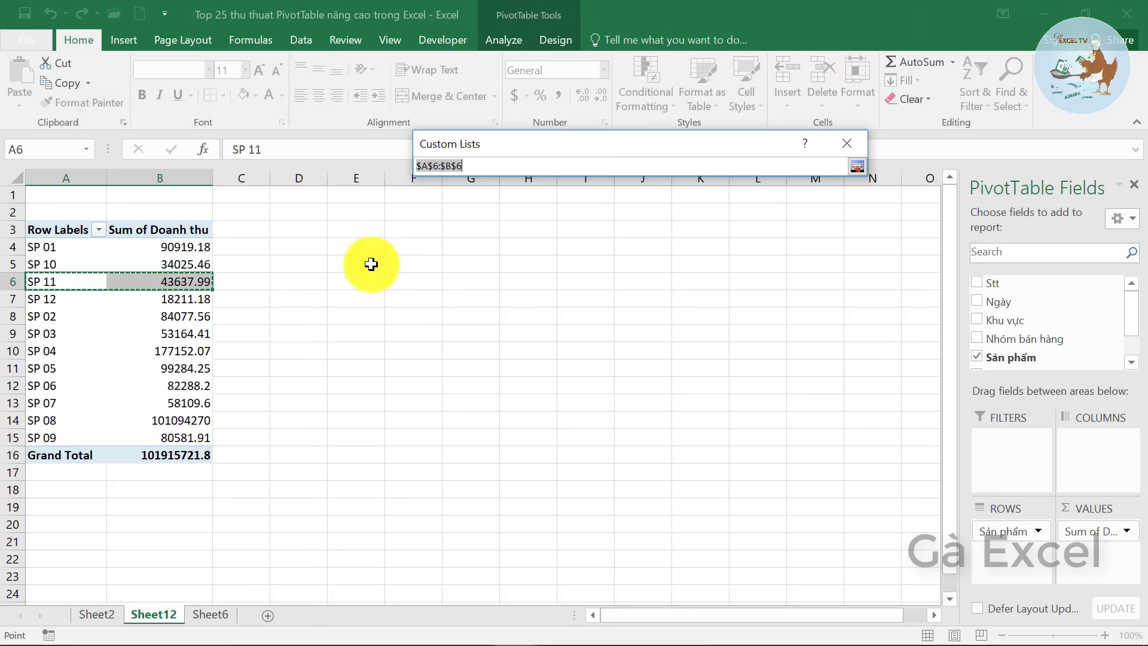
drag(44, 246, 56, 444)
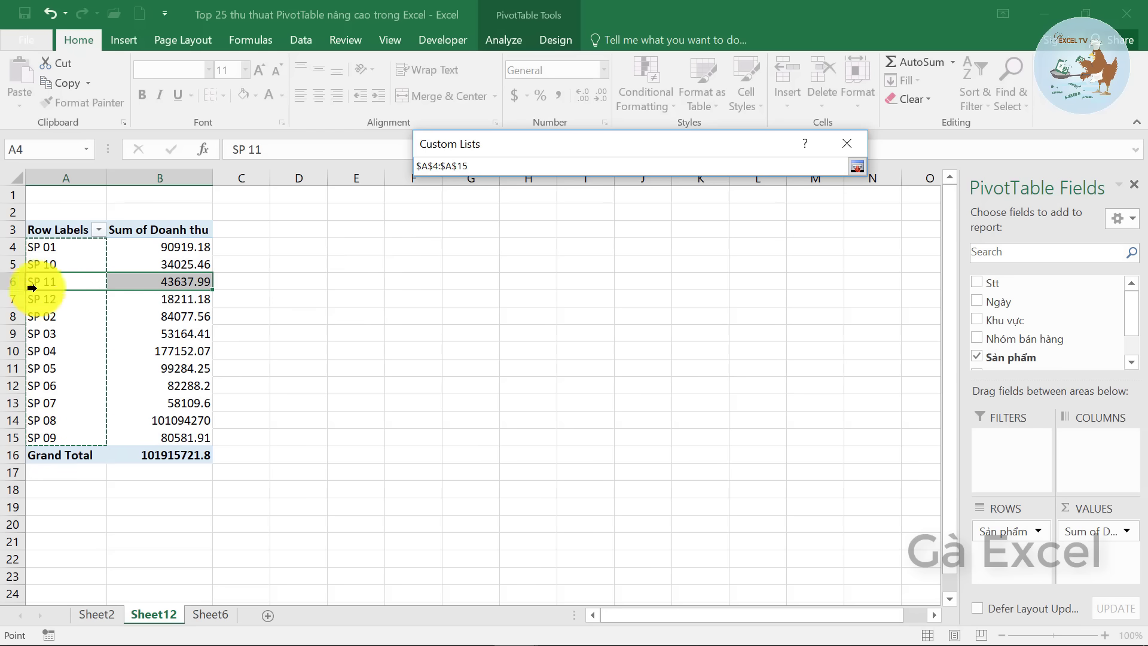
click(855, 167)
click(817, 396)
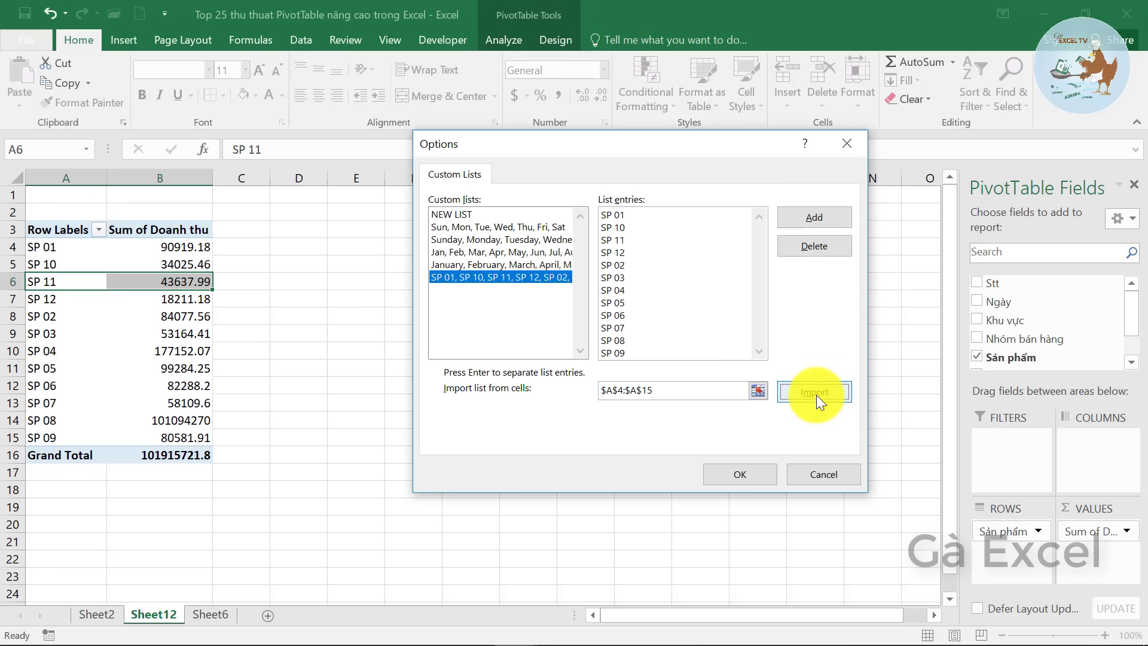
click(633, 238)
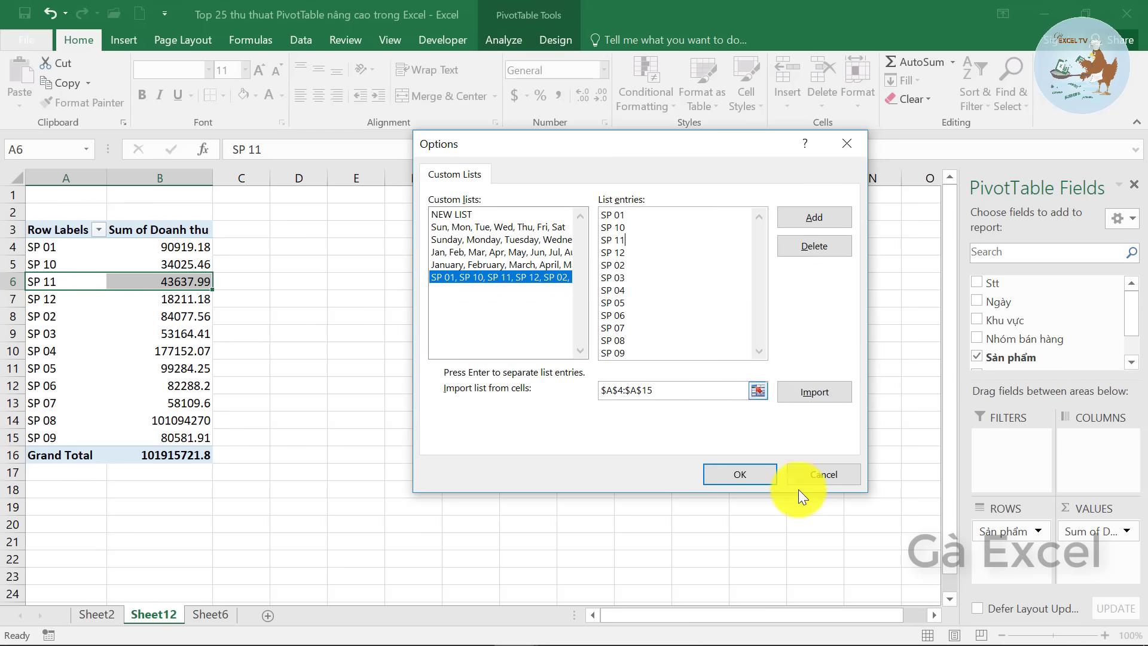
click(749, 471)
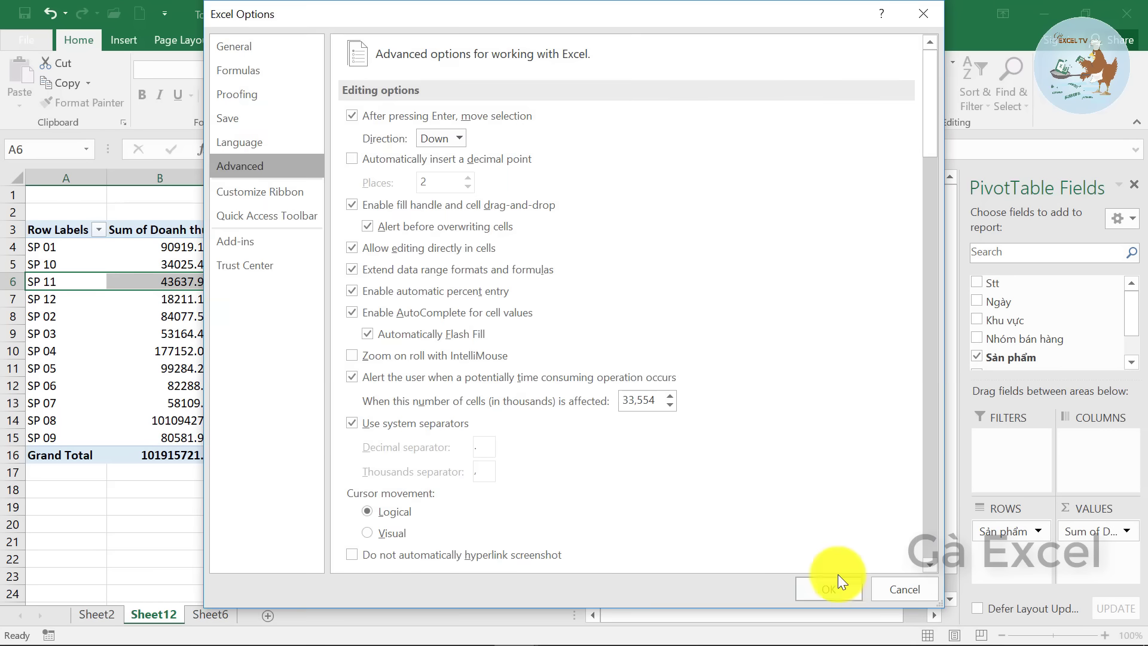
click(838, 591)
click(157, 297)
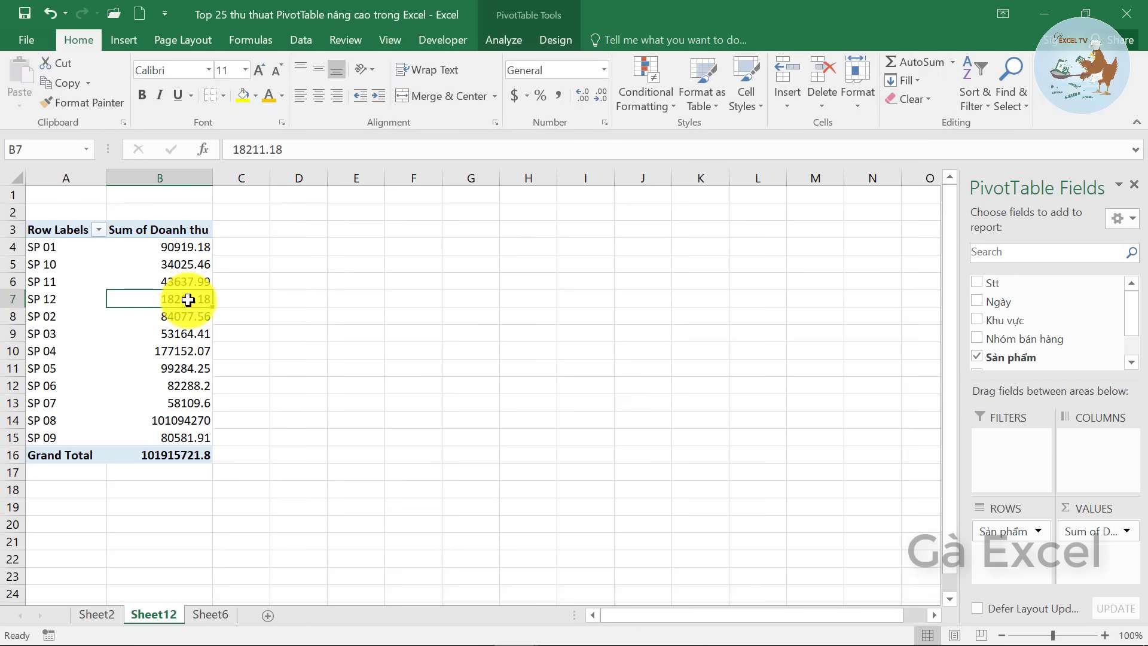
Step: Sort the product row labels A to Z
click(57, 249)
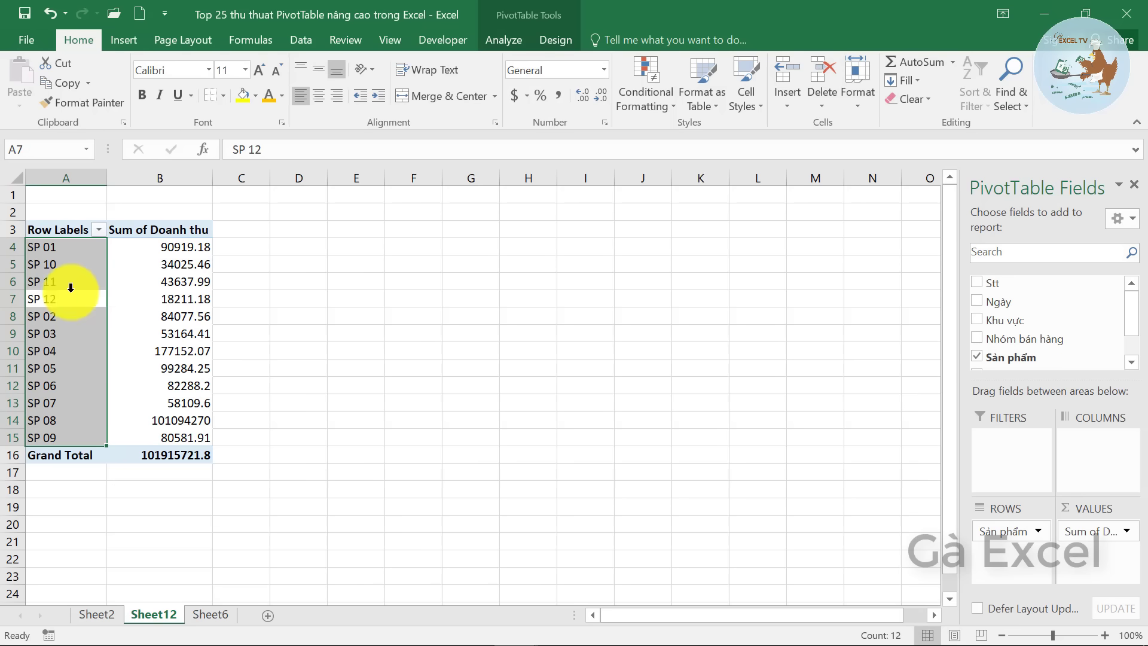
click(72, 230)
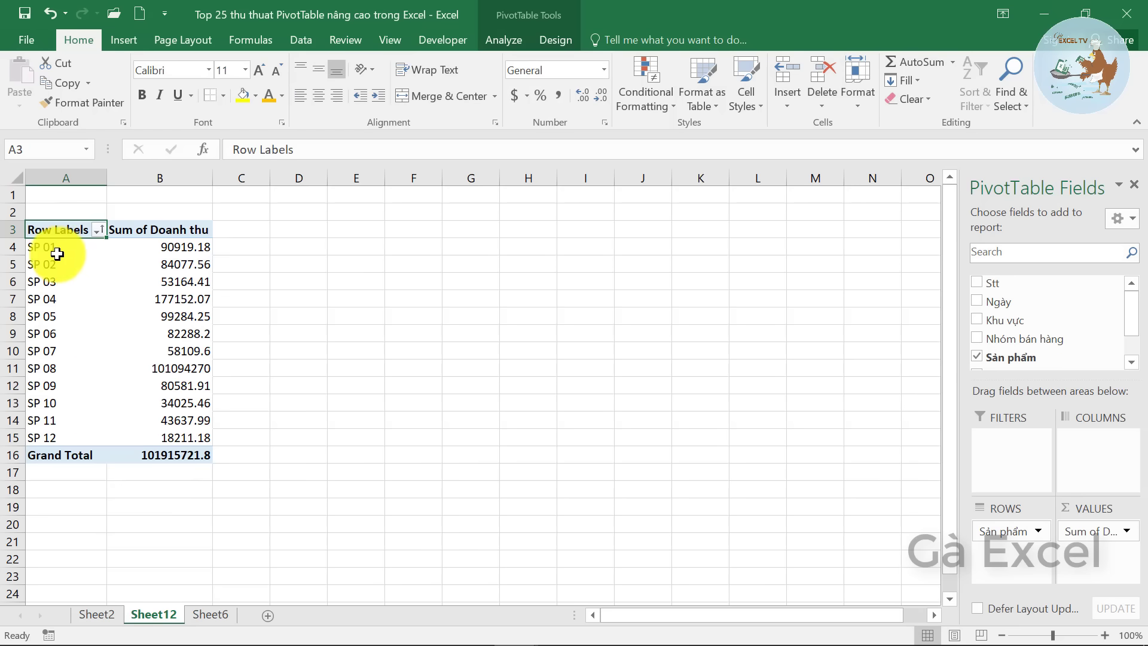
drag(61, 249, 60, 423)
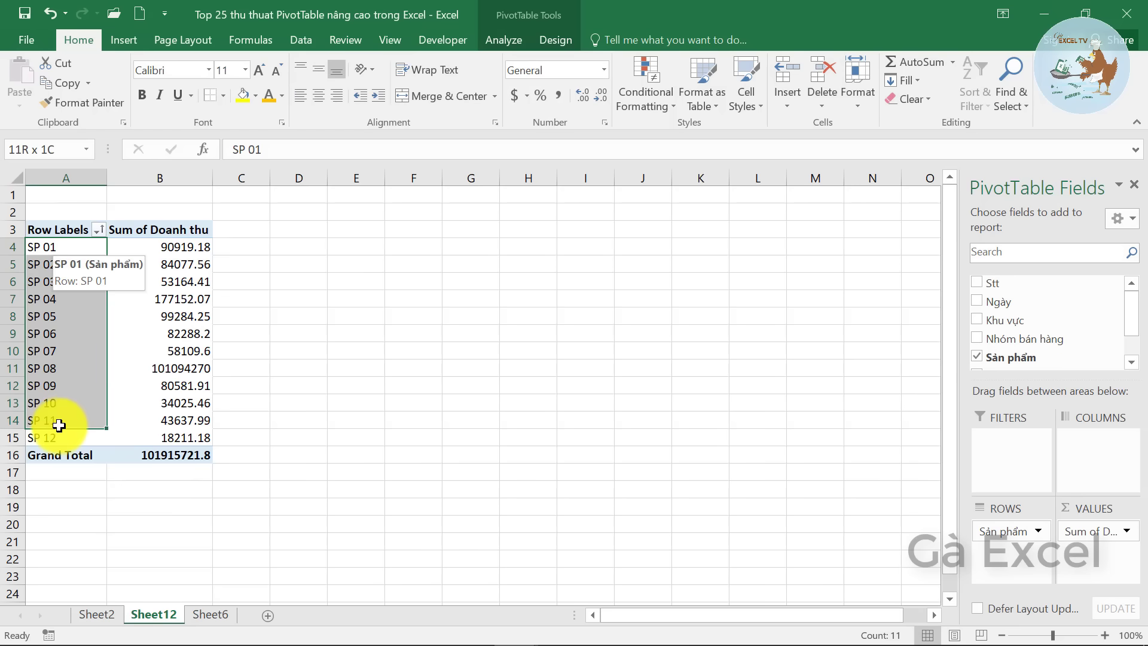
click(51, 333)
click(72, 265)
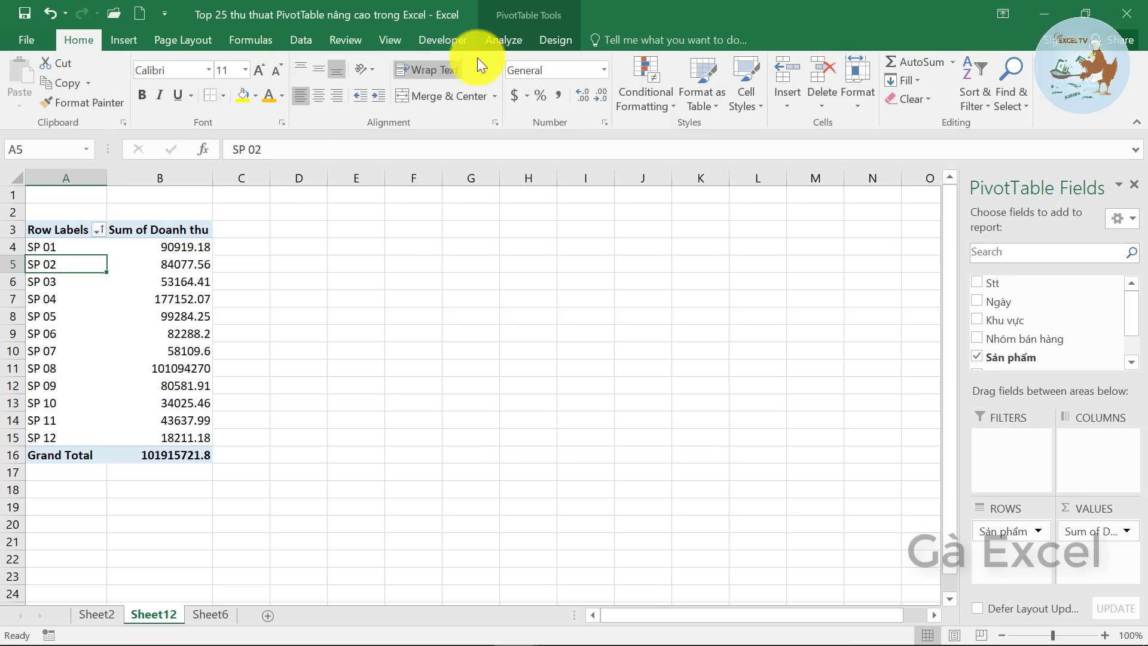
Step: Enable Use Custom Lists when sorting in PivotTable Options' Totals & Filters
click(502, 42)
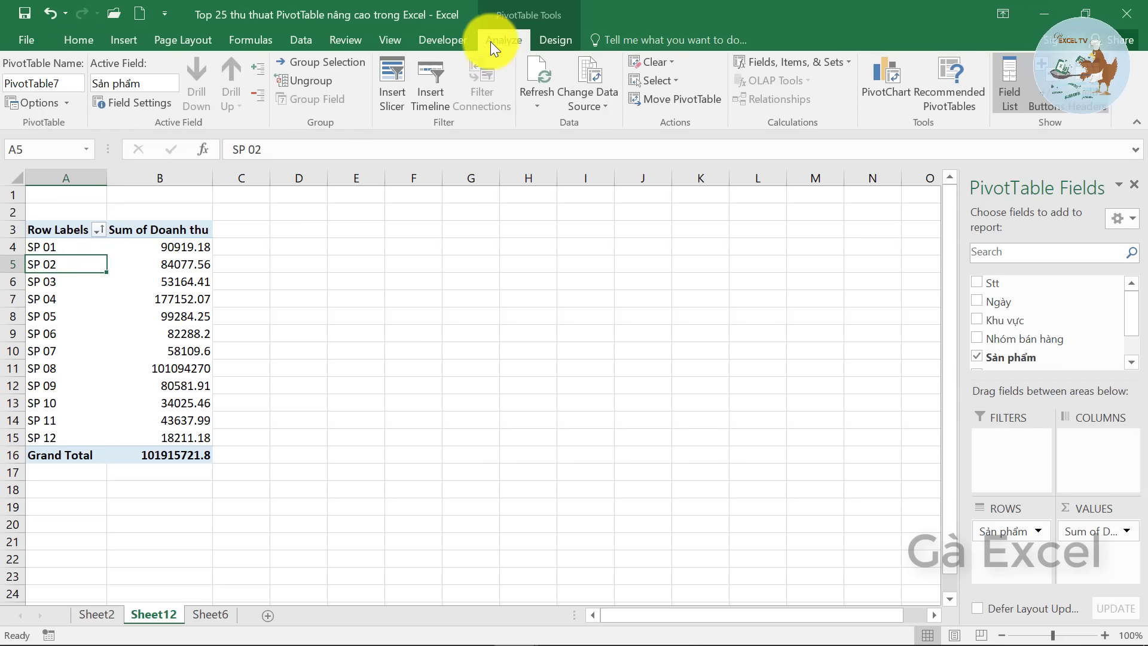
click(65, 103)
click(50, 120)
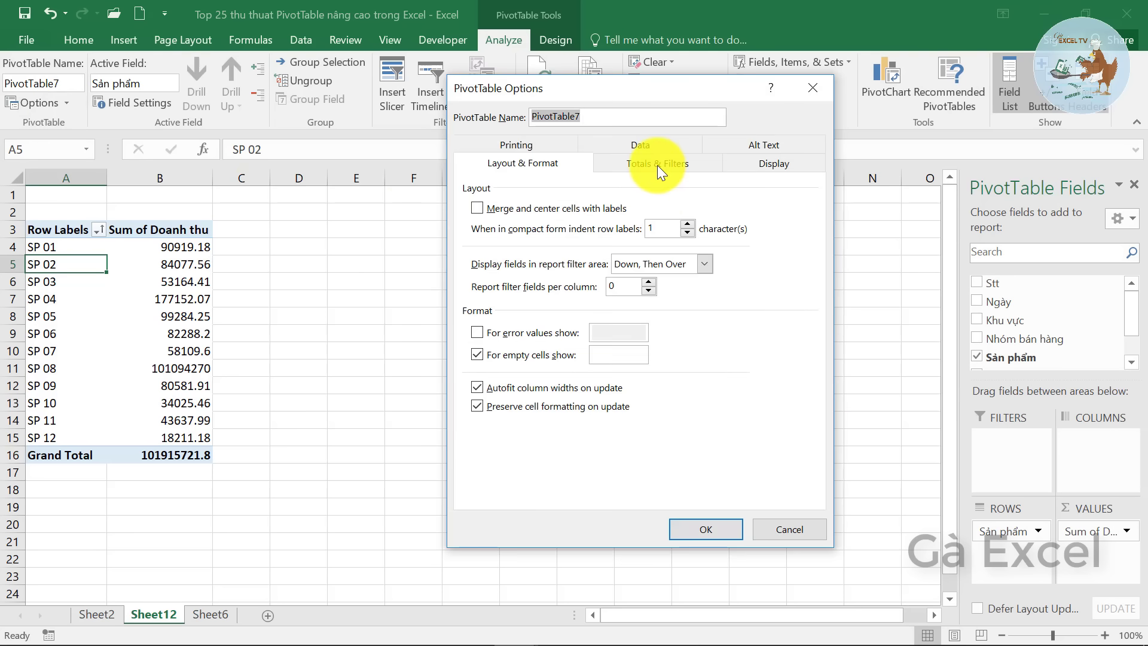
click(658, 165)
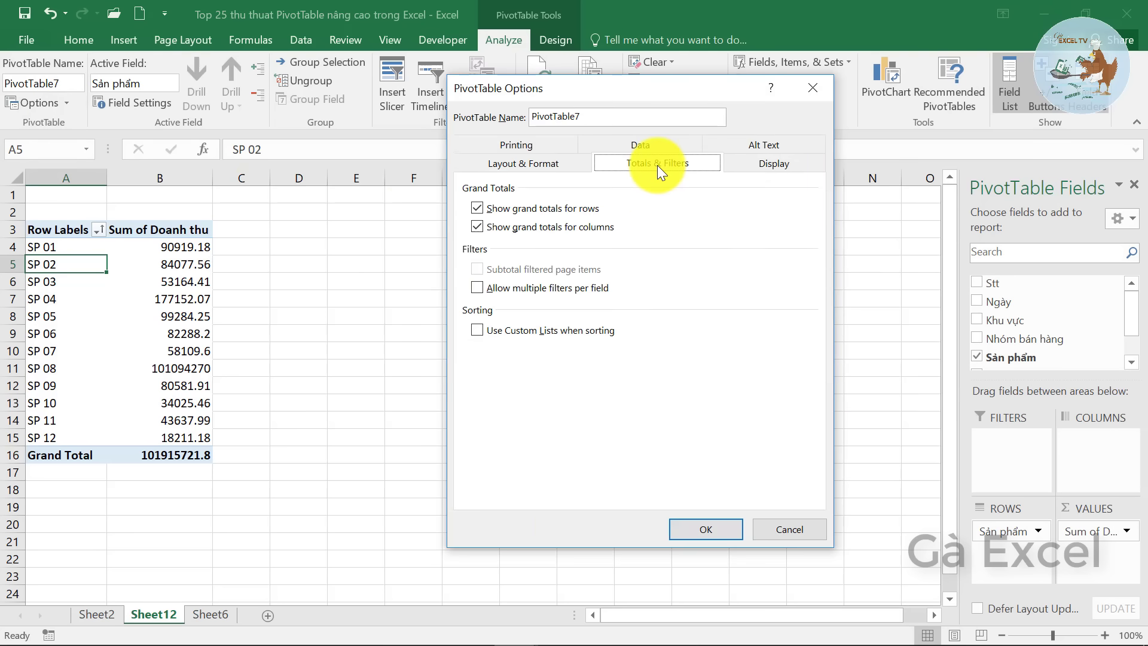
click(478, 330)
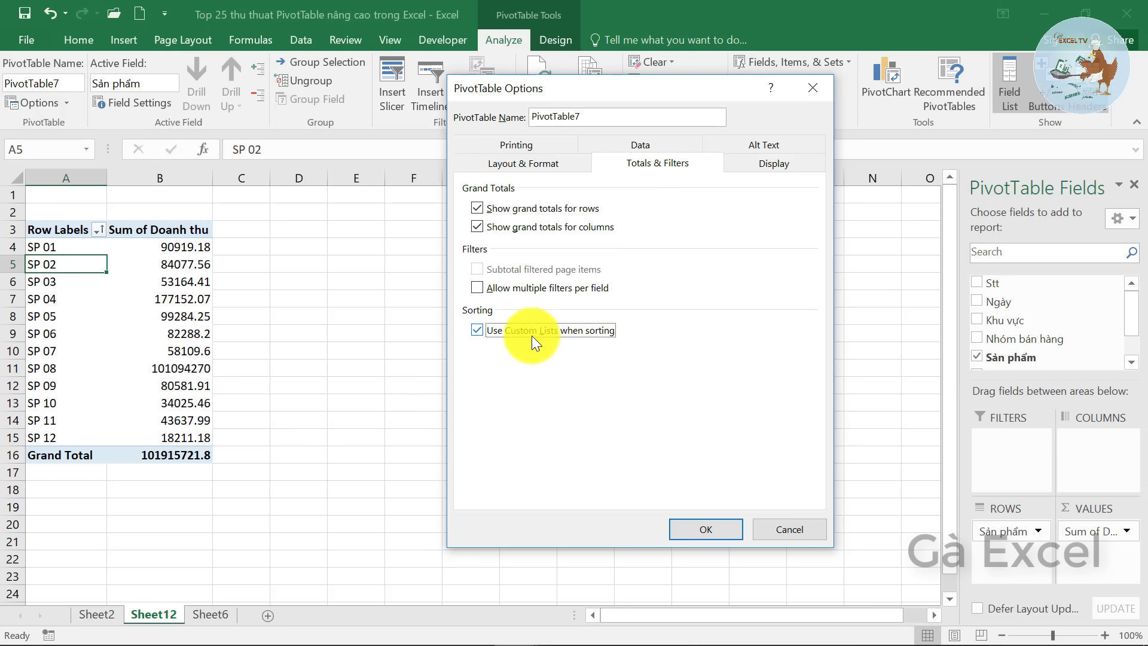
click(704, 530)
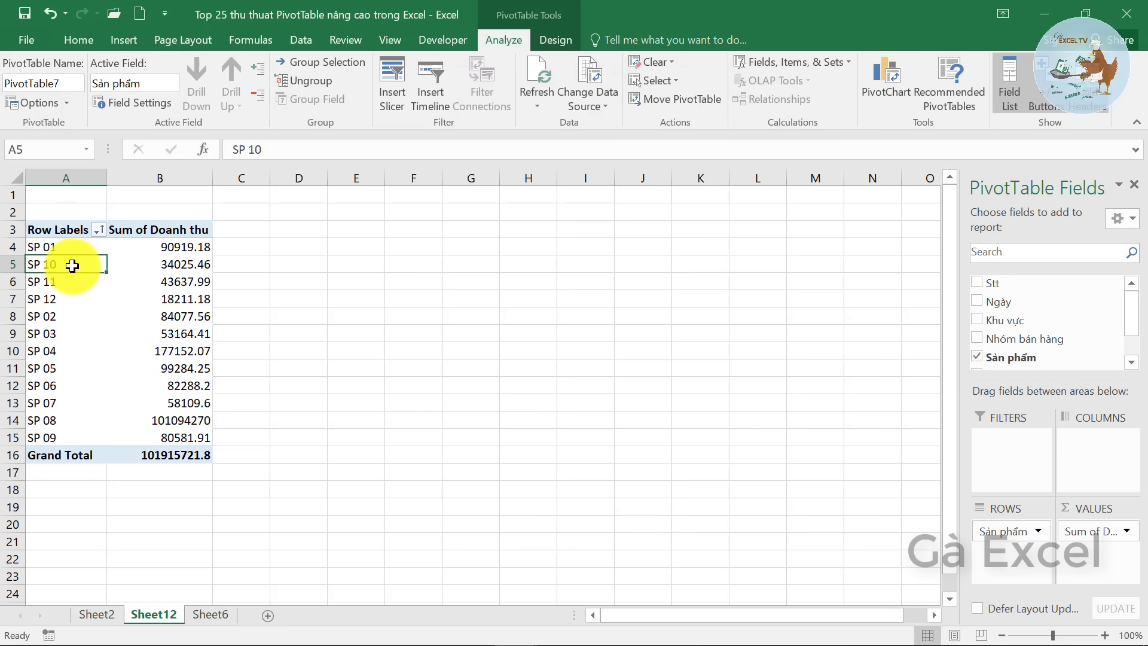
drag(69, 264, 67, 298)
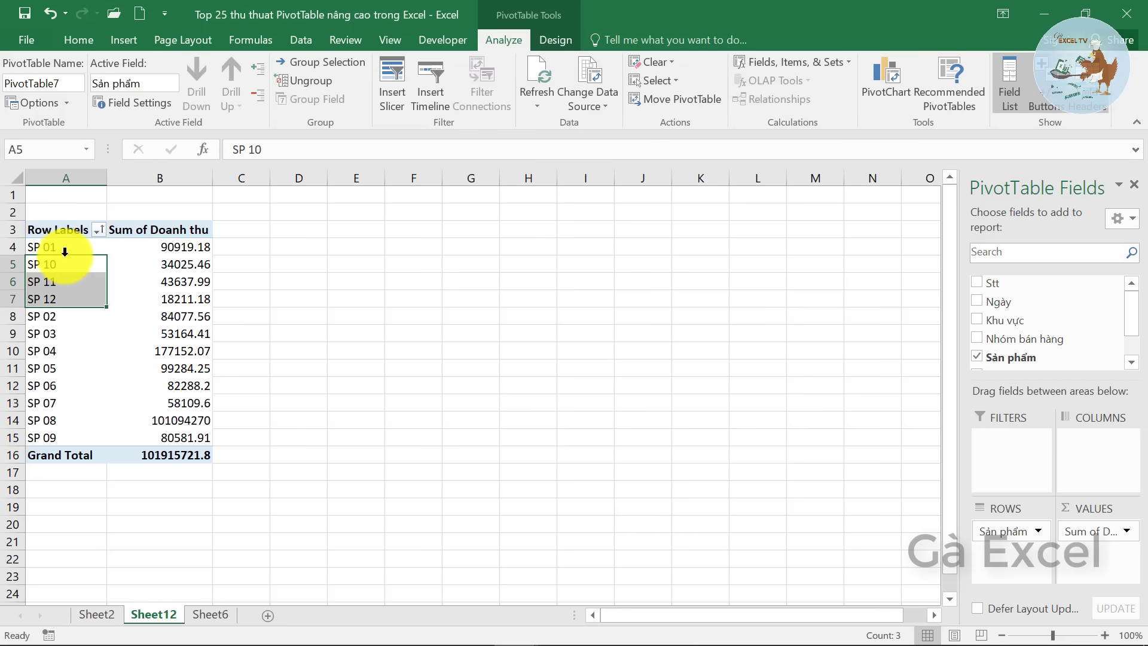
drag(60, 247, 65, 298)
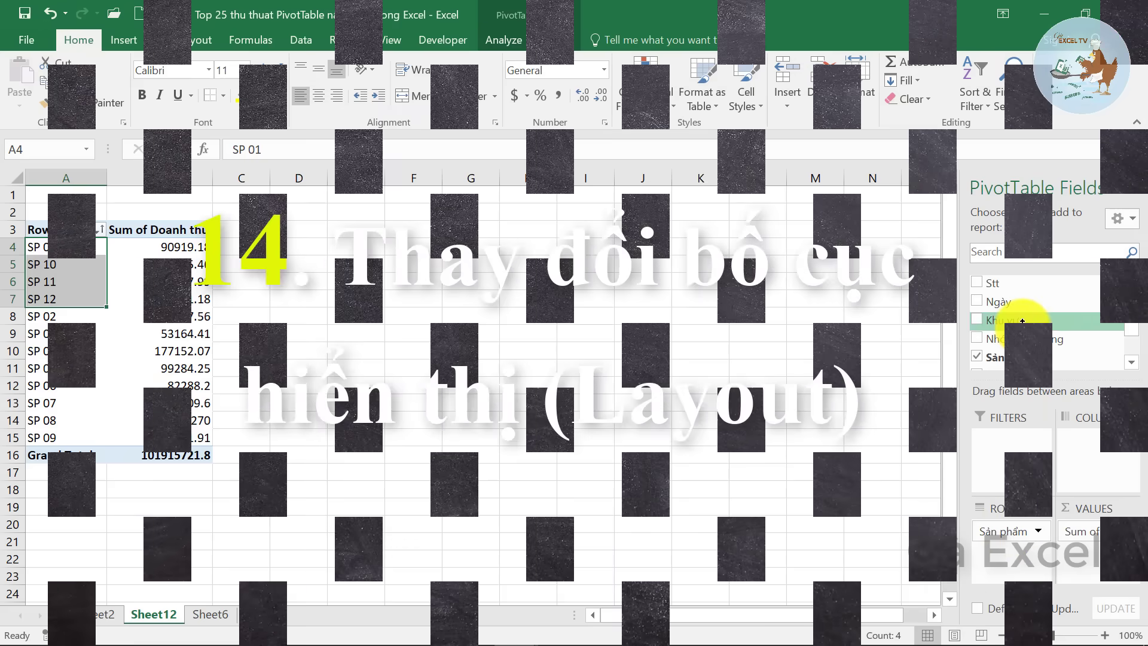
Step: Add Khu vực as the outer row field above Sản phẩm, grouping products under Bắc and Nam
drag(1017, 320, 1011, 531)
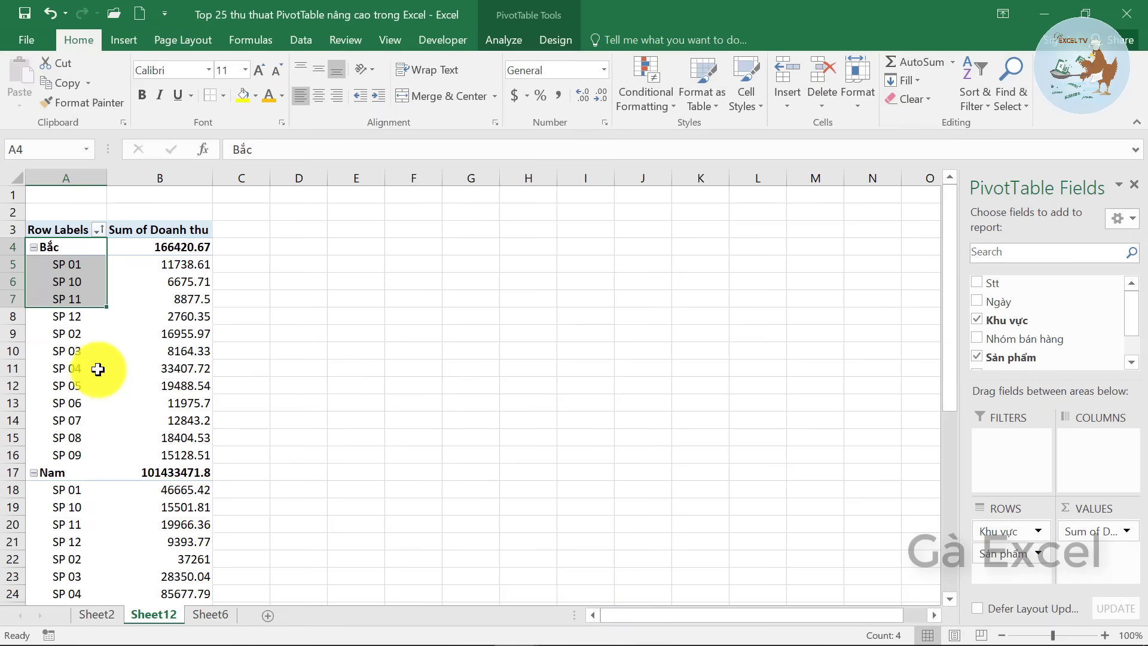
drag(72, 358, 69, 353)
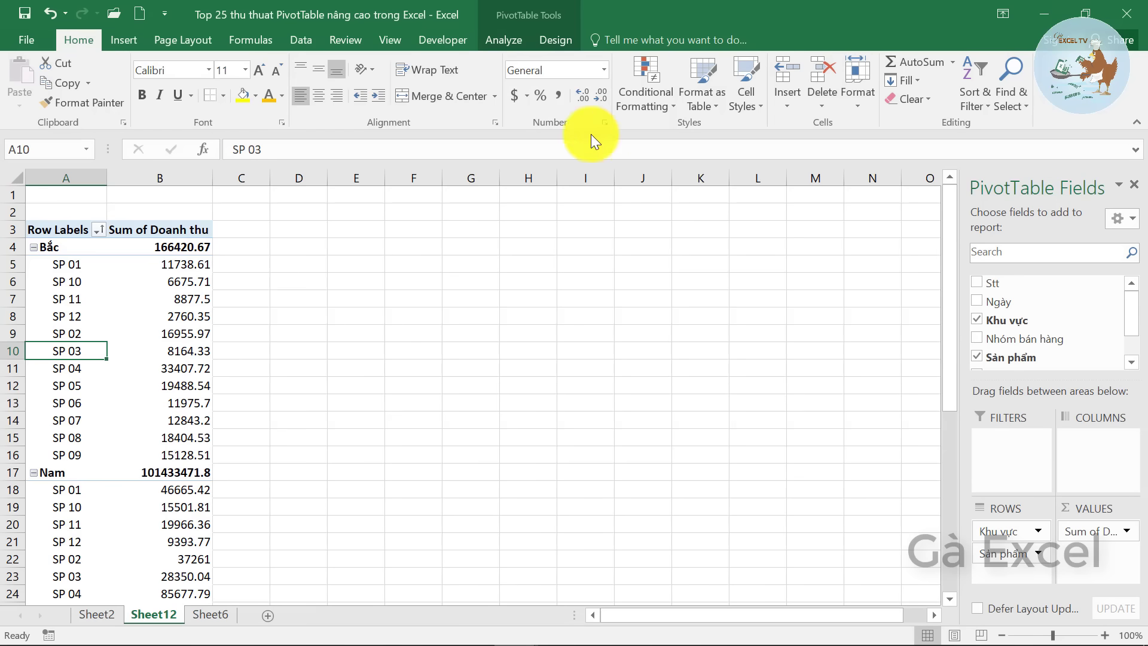
click(560, 37)
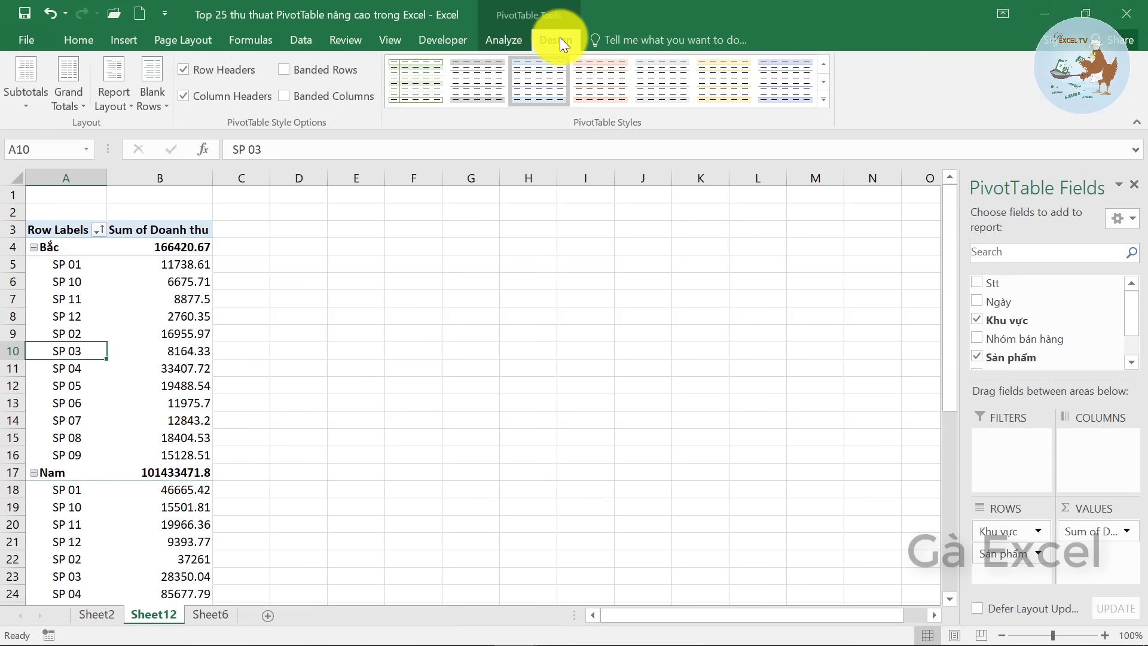
Step: Switch the report layout to Outline Form, then to Tabular Form
click(120, 106)
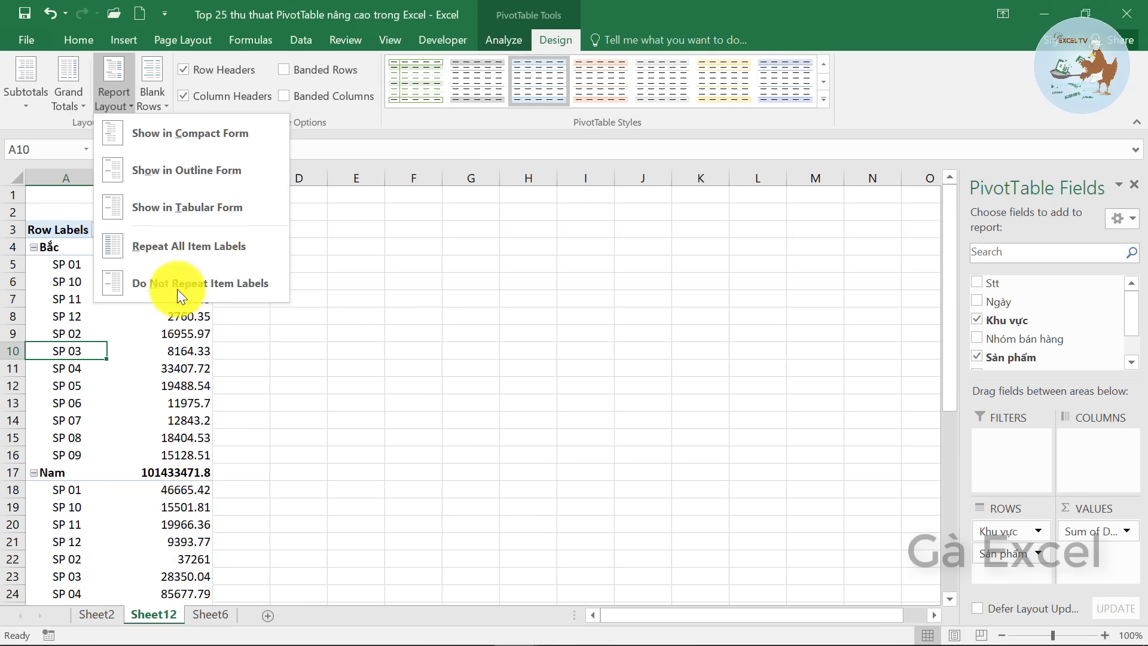
click(193, 138)
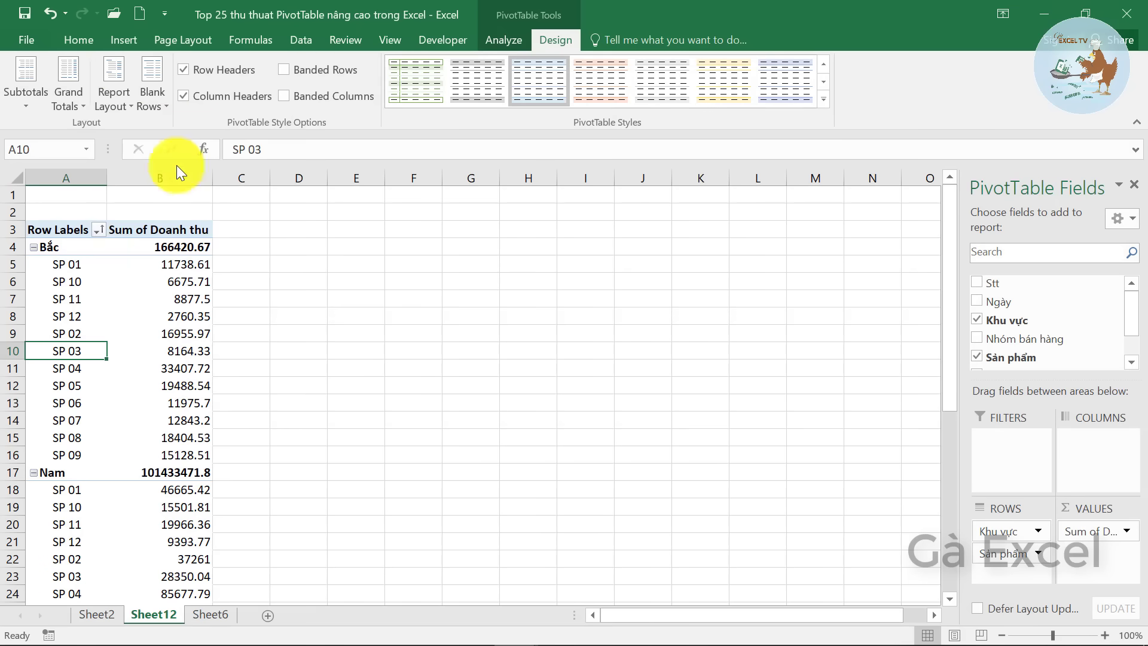
click(121, 110)
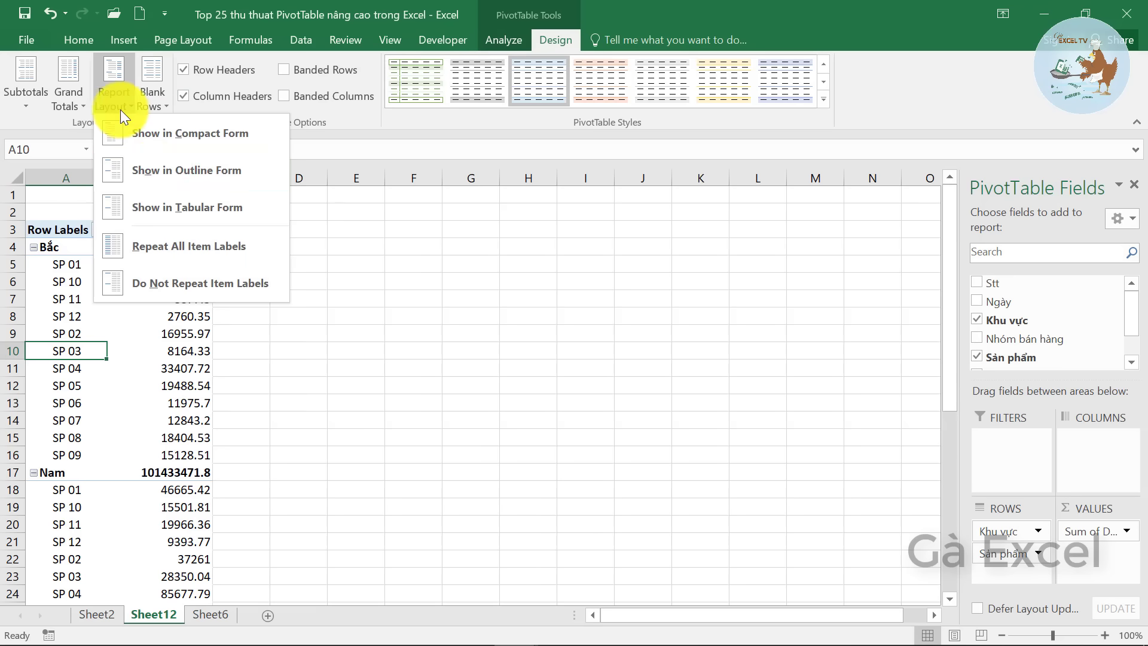
click(177, 173)
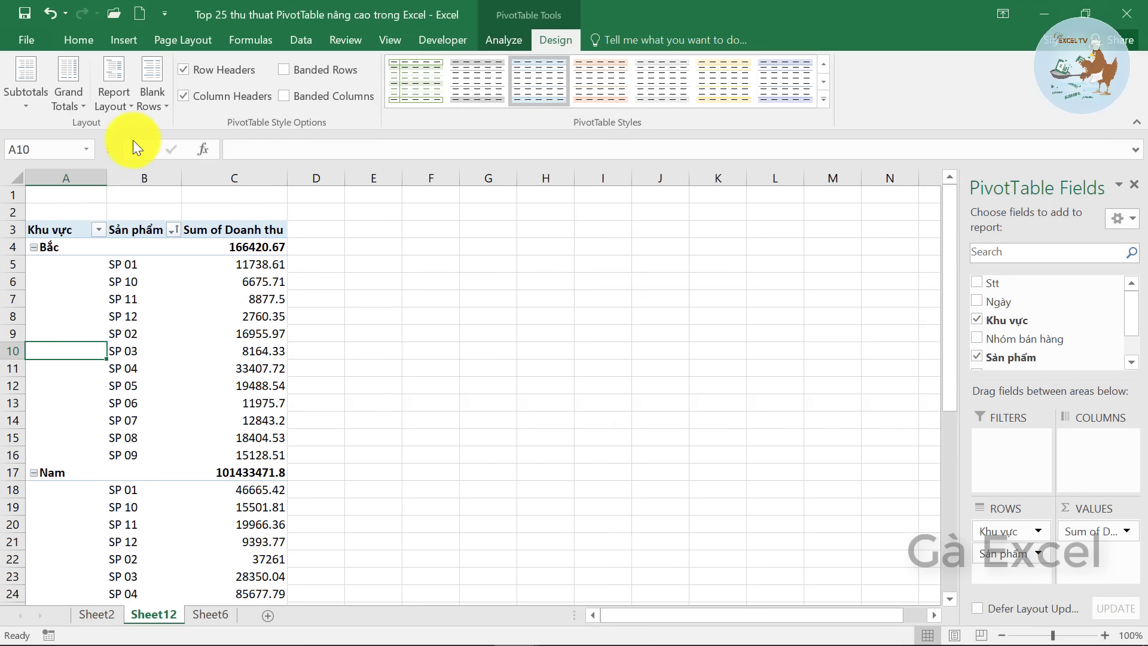
click(123, 106)
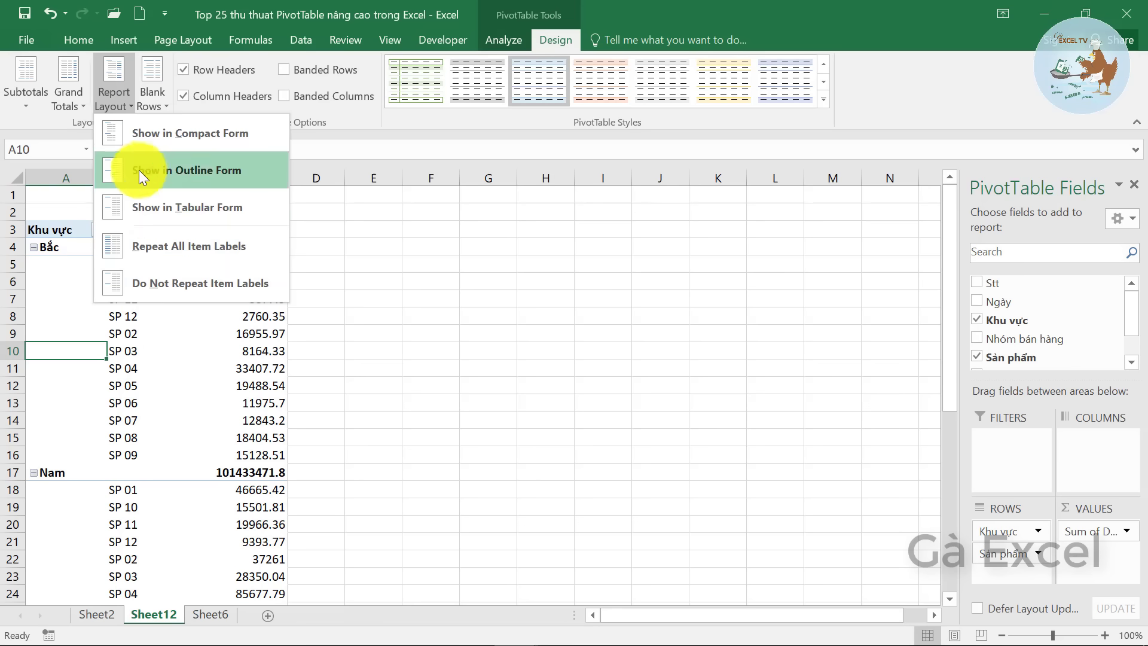
click(150, 207)
Step: Inspect the Sản phẩm cells under Bắc and keep the pivot table in Tabular Form
click(114, 281)
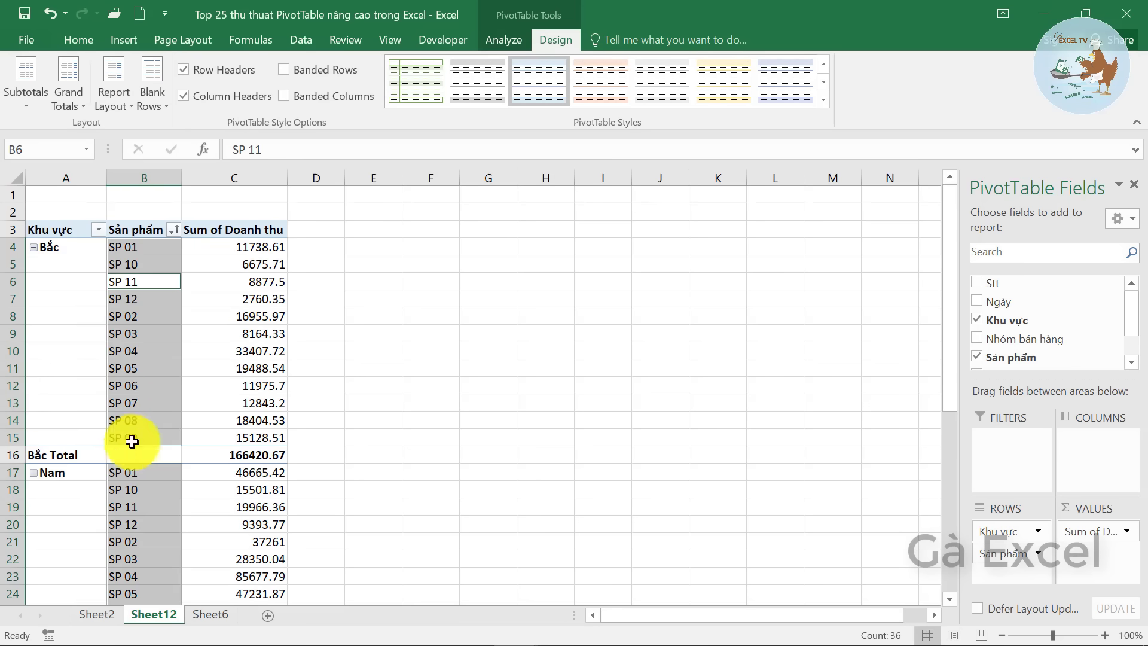
click(114, 339)
click(121, 248)
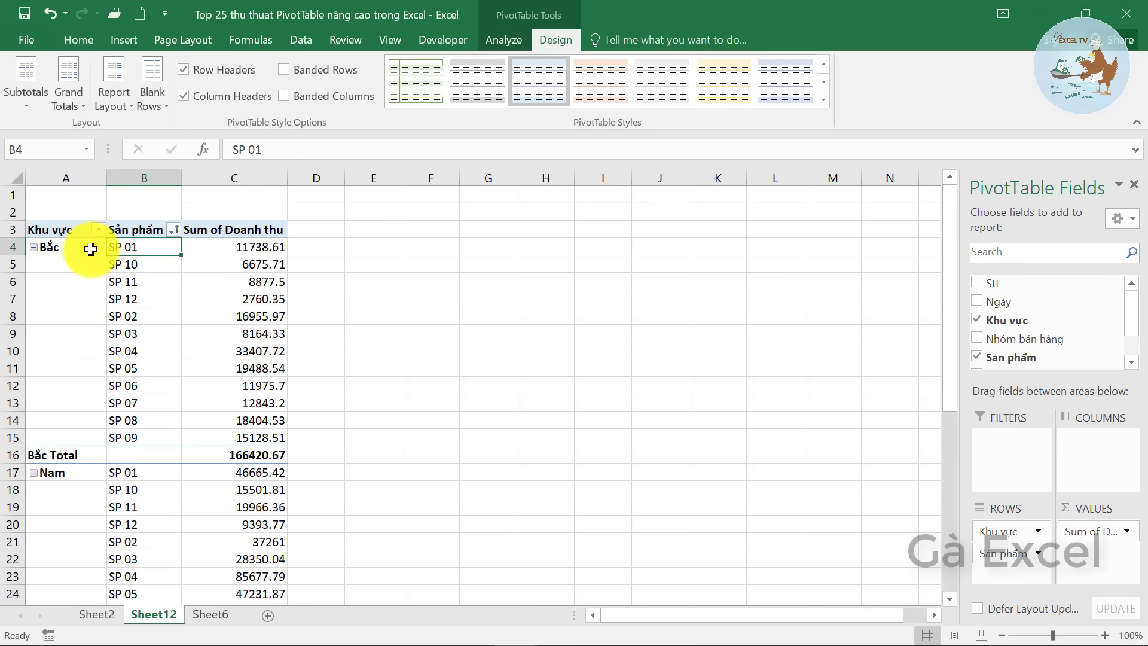
scroll(143, 478, down, 4)
scroll(138, 497, up, 4)
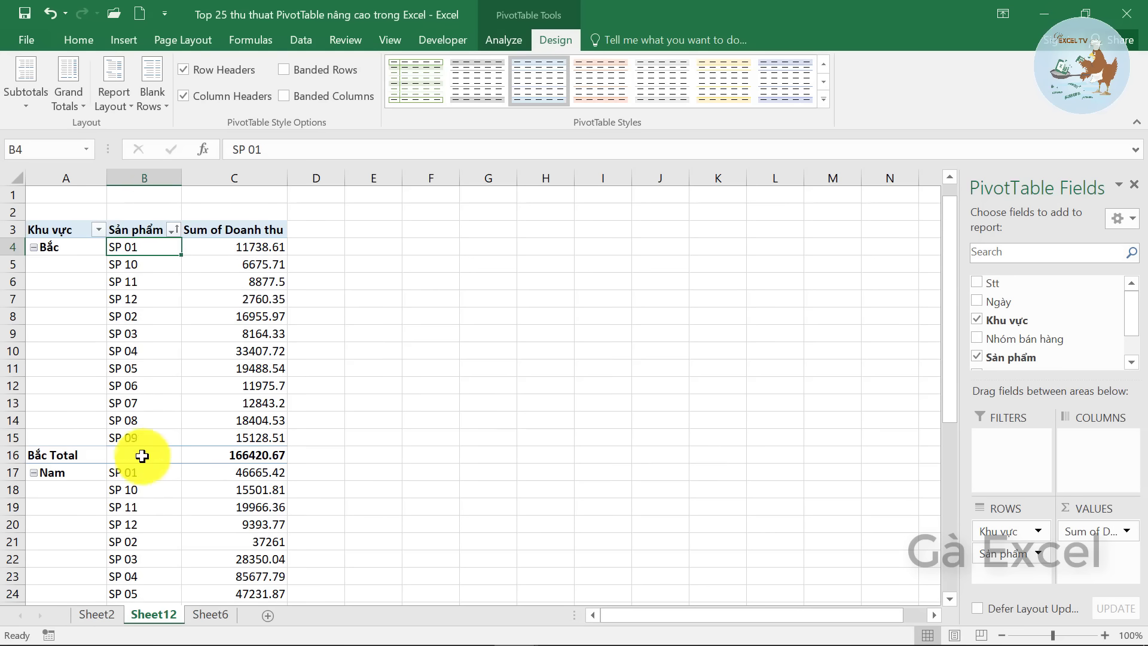
click(120, 104)
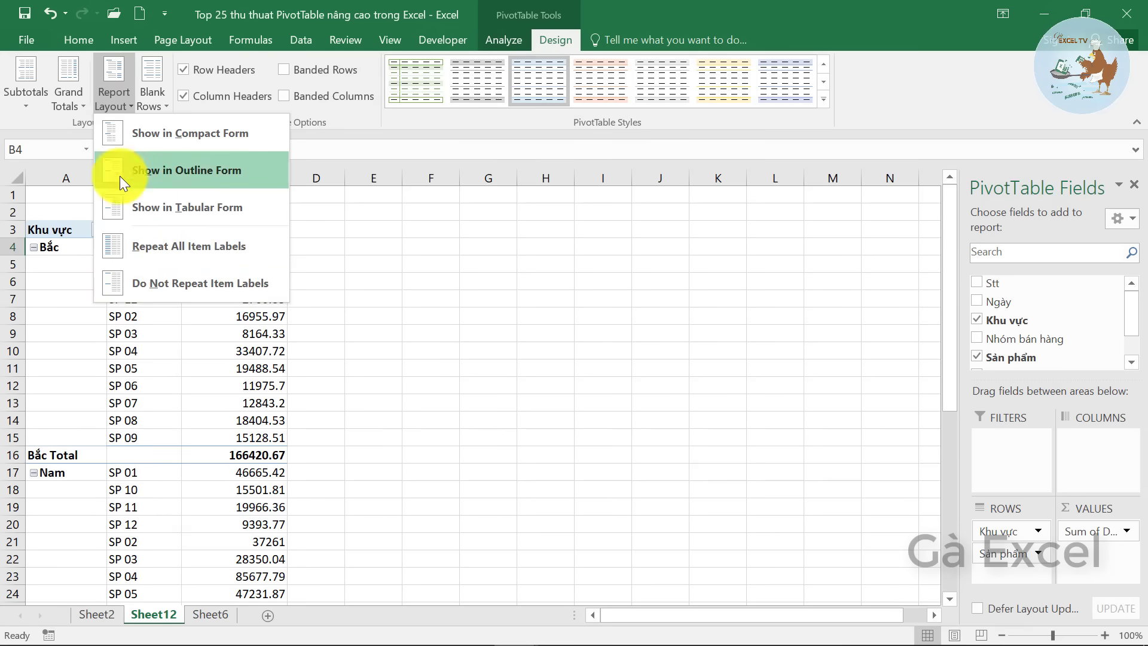
click(179, 207)
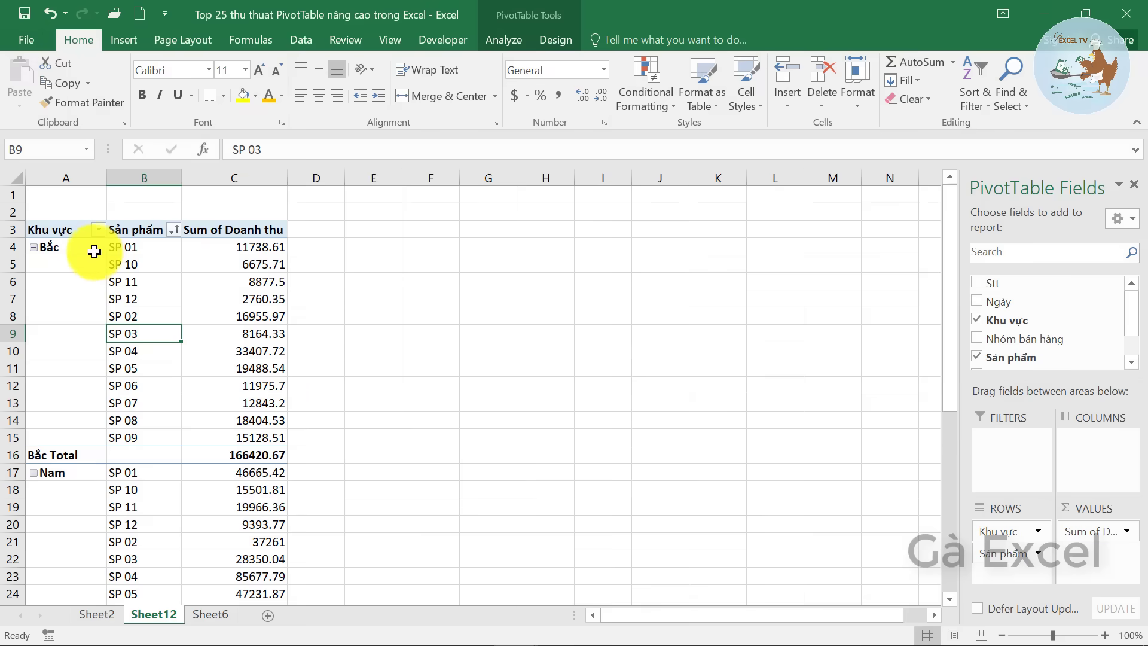
Step: Point out the blank region cells under Bắc and Nam, then apply Repeat All Item Labels
click(96, 244)
click(129, 225)
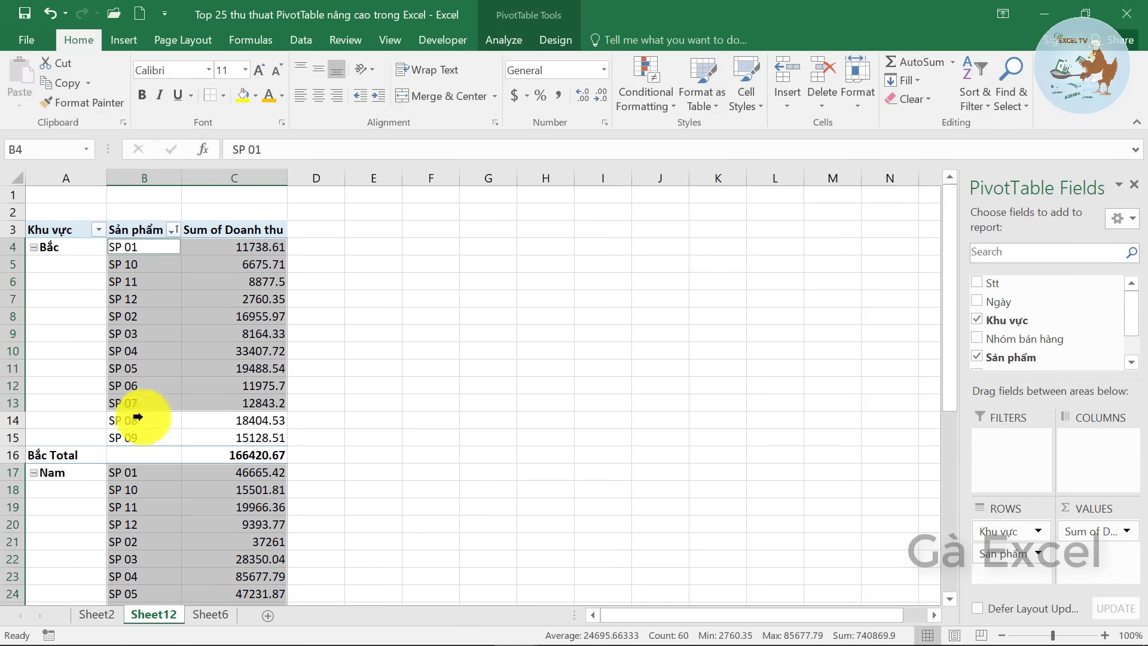
click(137, 368)
drag(56, 265, 67, 440)
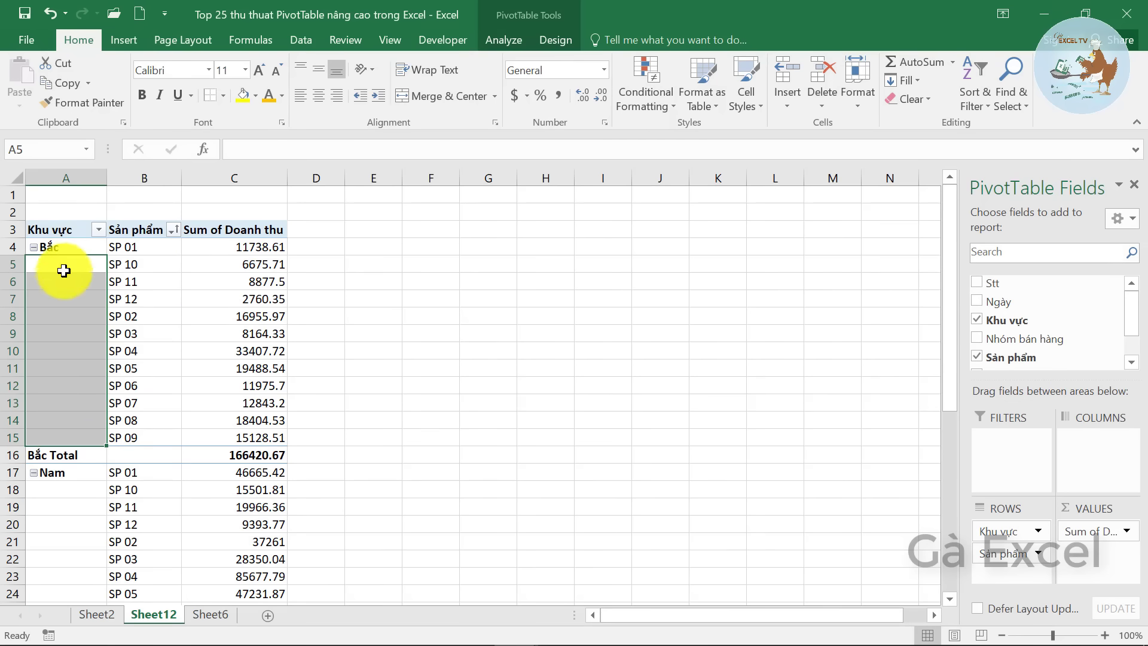
drag(69, 496, 56, 556)
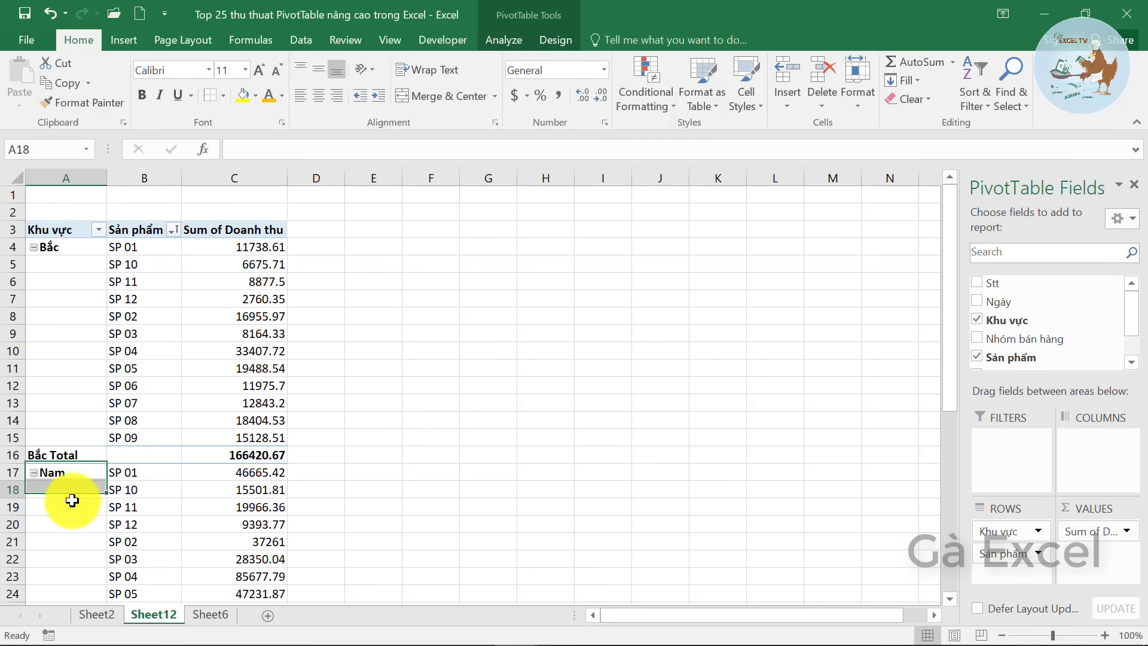
click(129, 315)
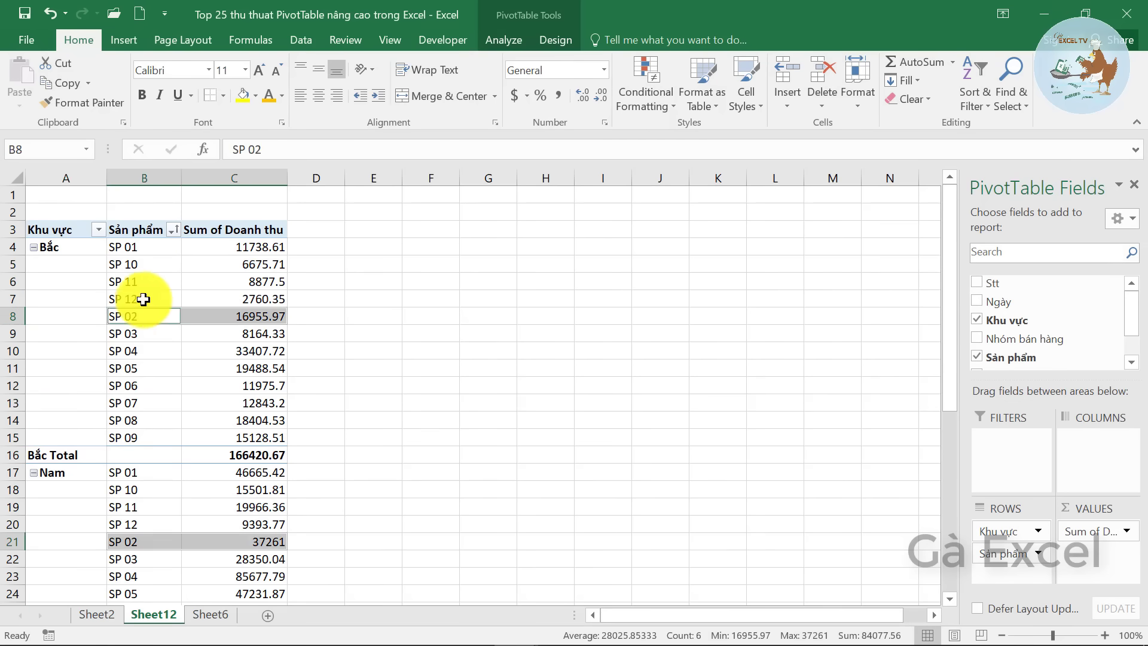
click(555, 41)
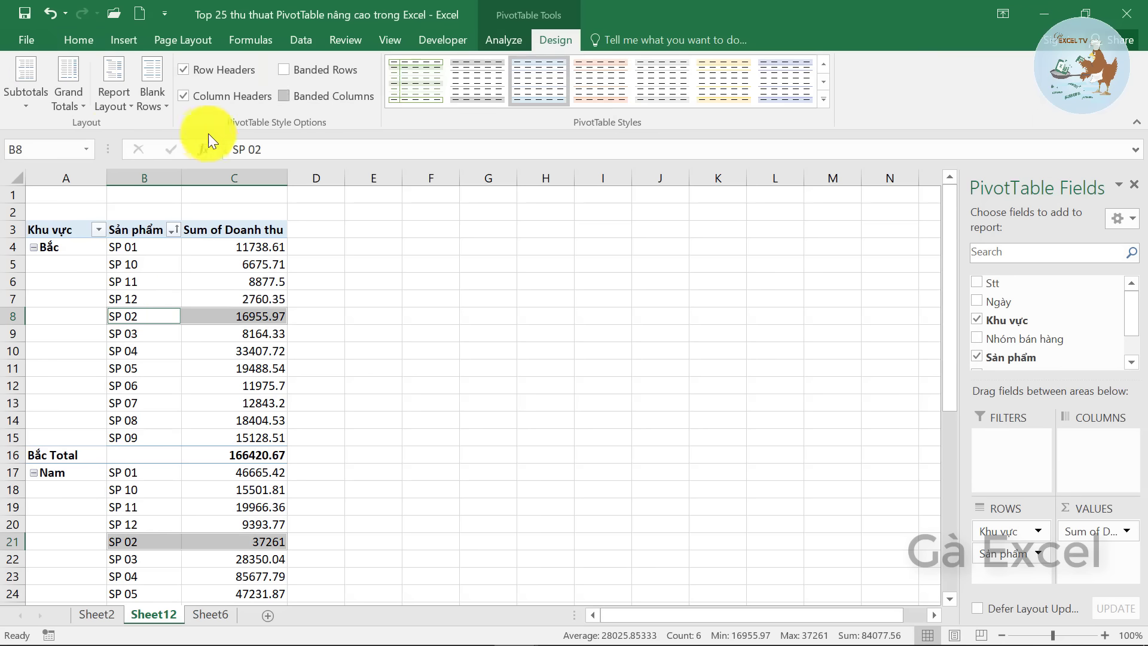
click(123, 110)
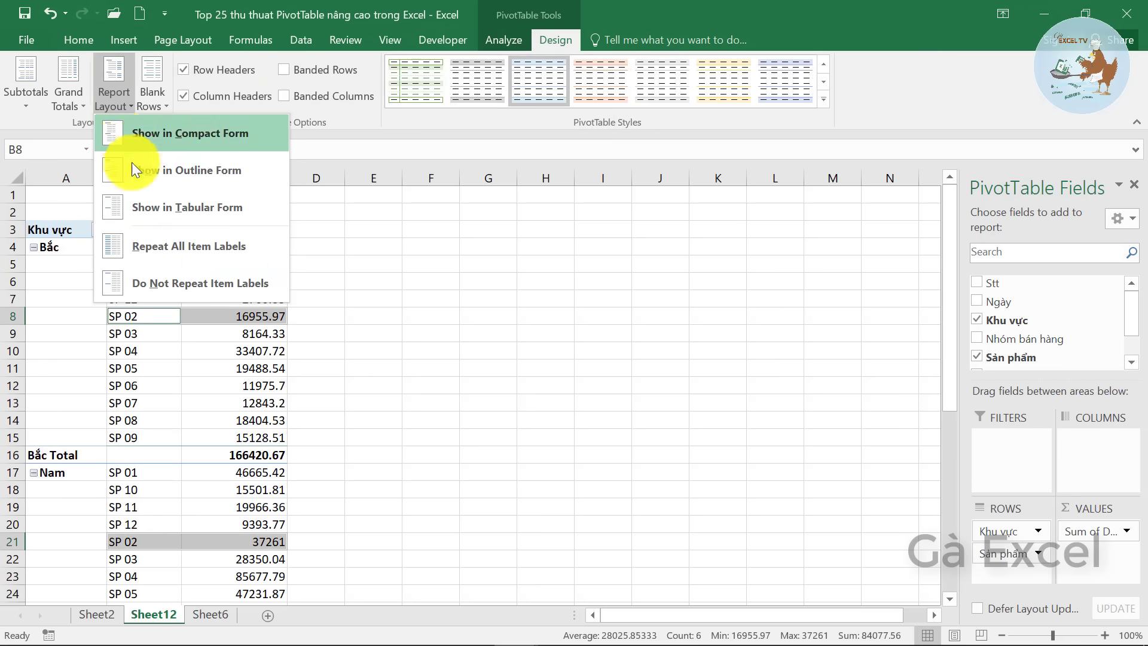
click(197, 251)
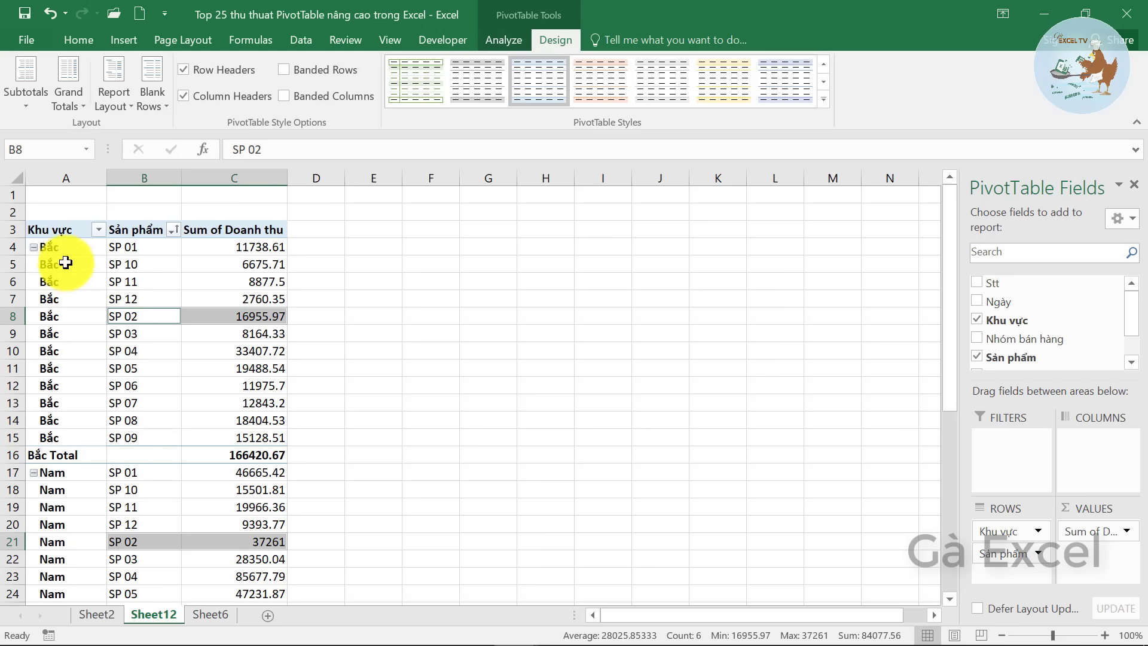
Step: Select the repeated Bắc and Nam labels to confirm they fill every product row
drag(65, 263, 77, 422)
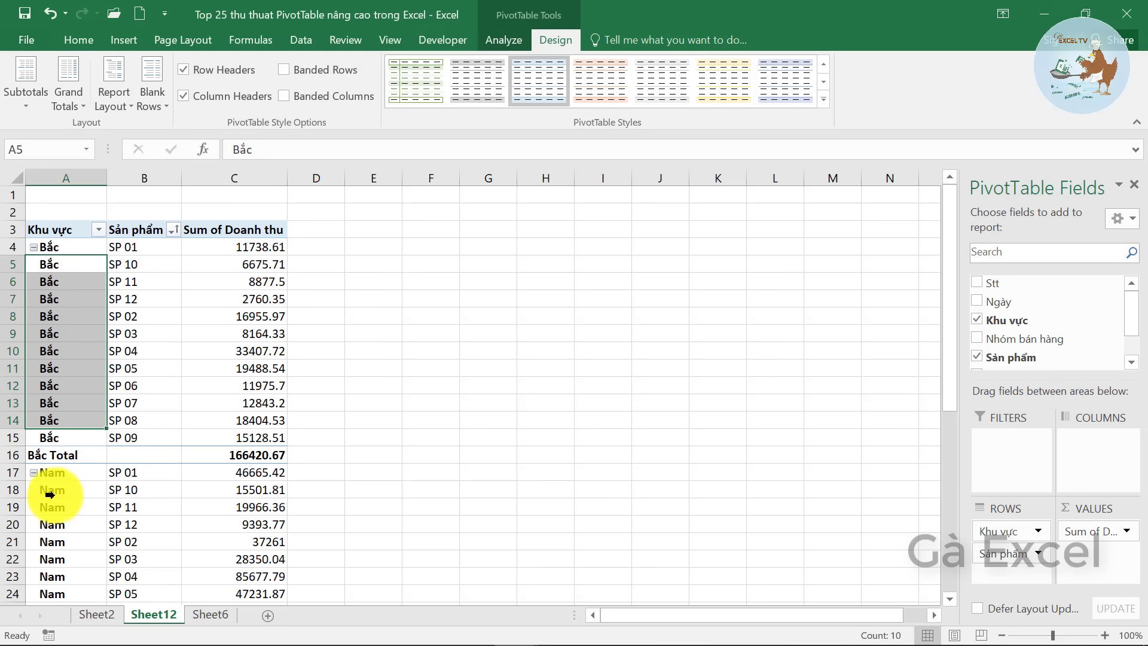
drag(50, 494, 52, 574)
click(52, 541)
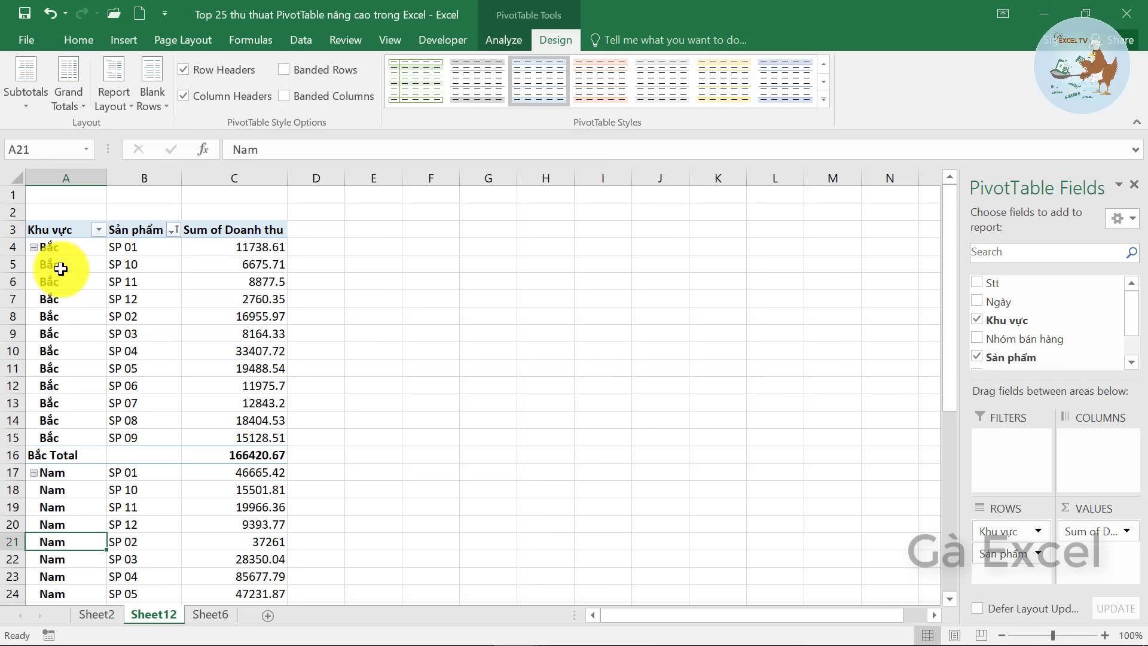
drag(61, 268, 62, 434)
click(75, 378)
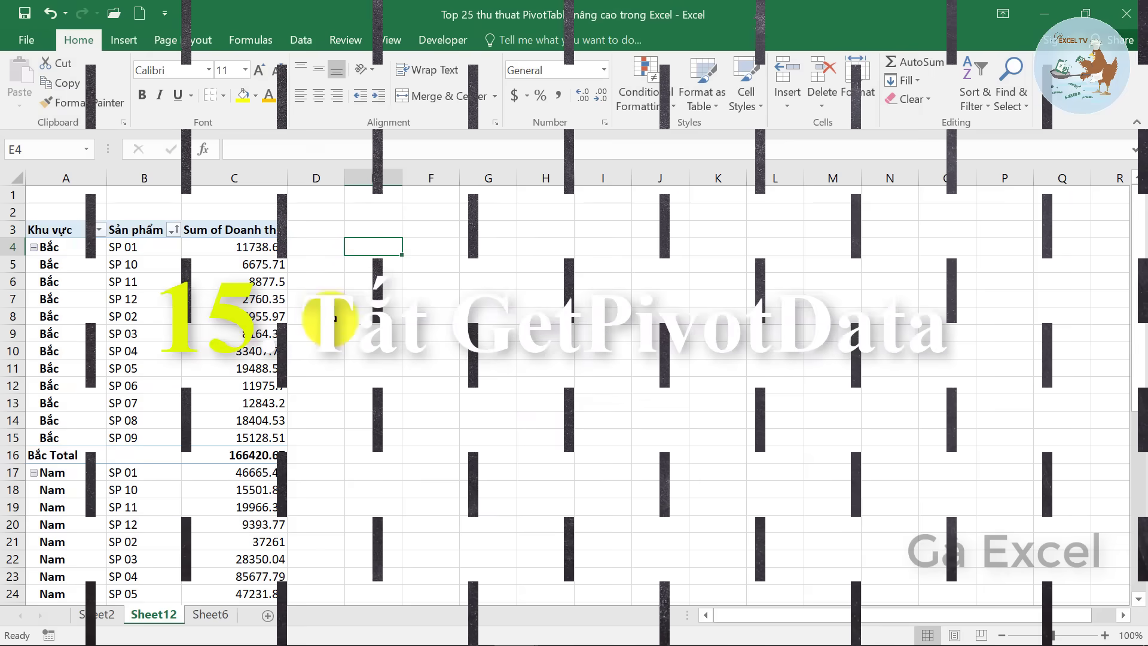
Step: In E4, start a formula referencing the Bắc SP 01 revenue, producing a GETPIVOTDATA("Doanh thu",…) formula
text(=)
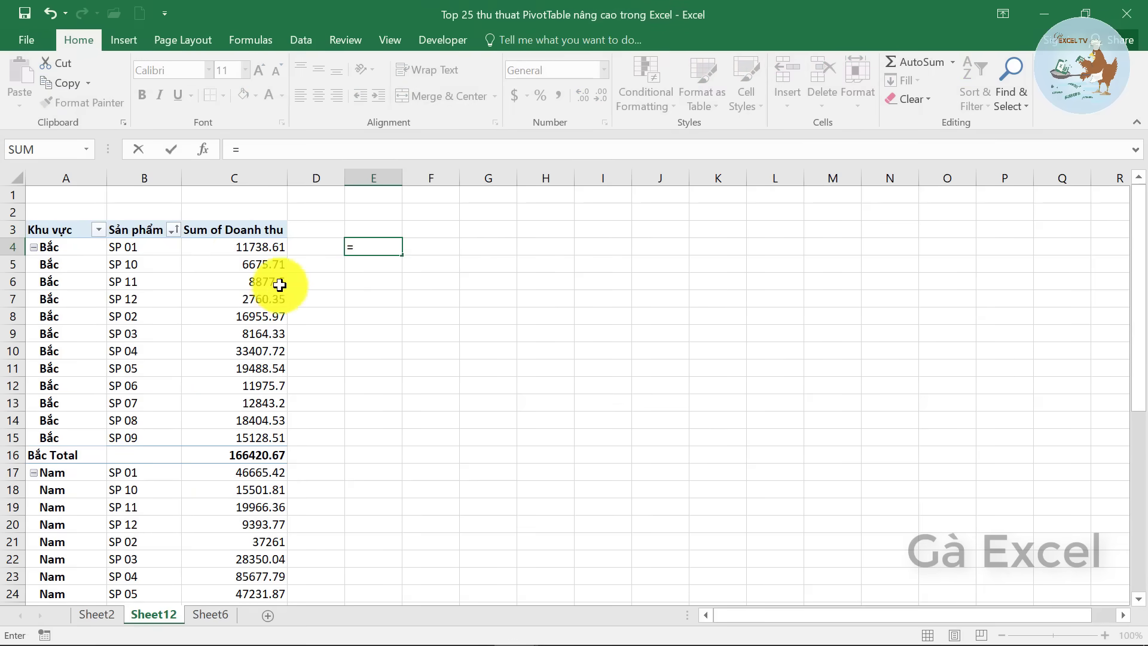
click(244, 247)
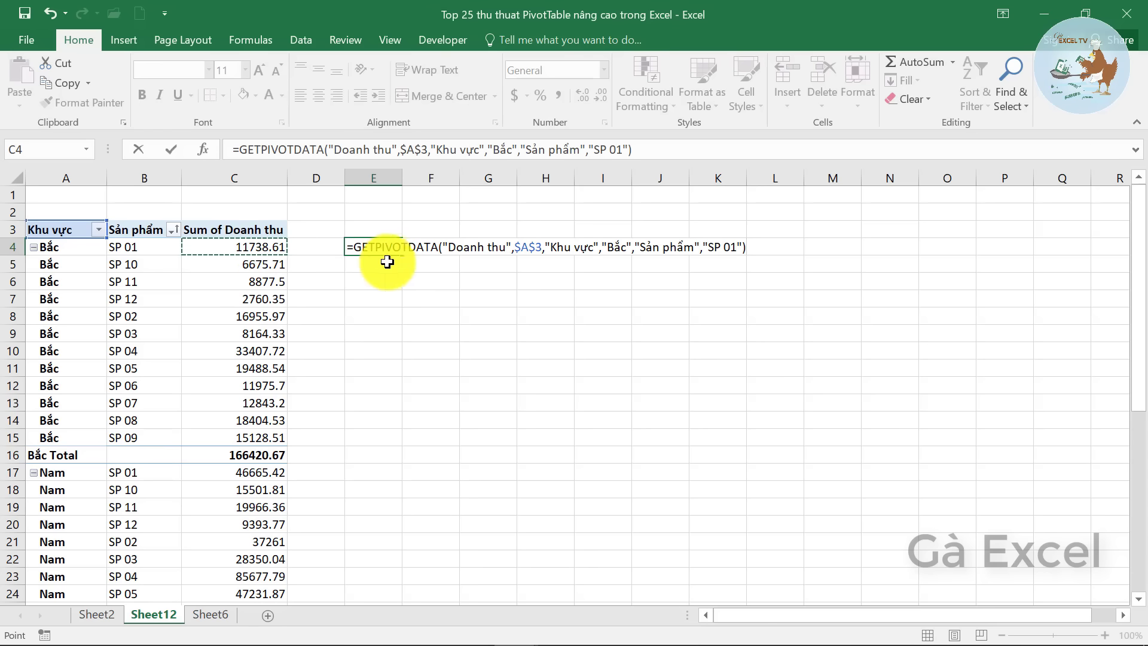
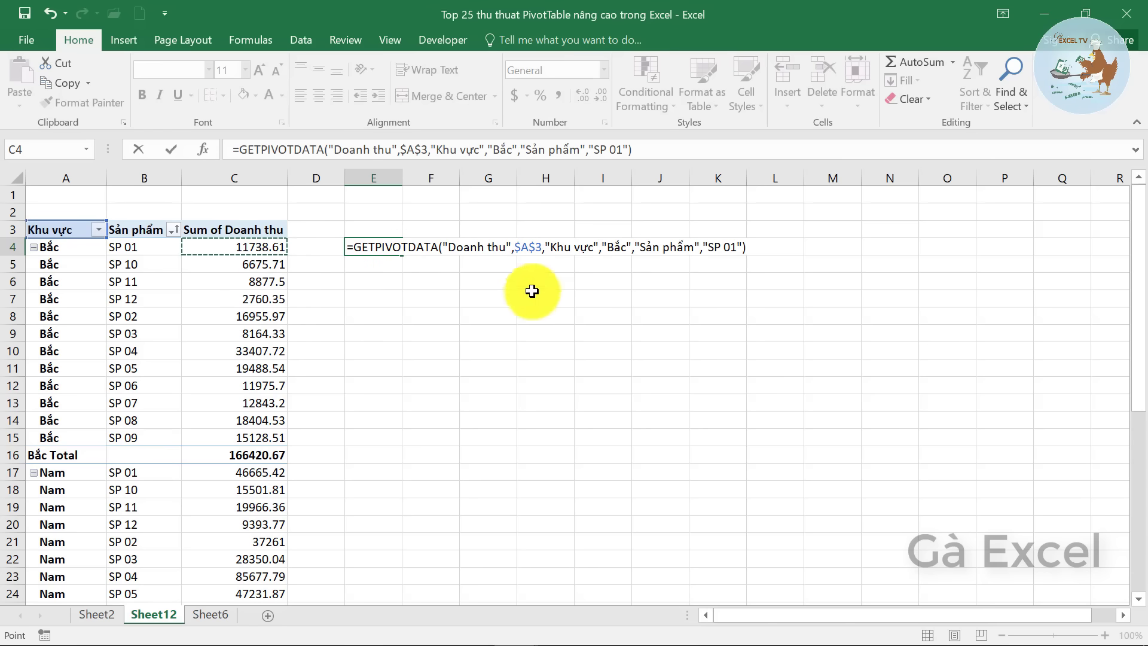
Step: Commit the GETPIVOTDATA formula in E4 and sort Sản phẩm Z to A (SP 09 to SP 01)
key(Return)
key(Up)
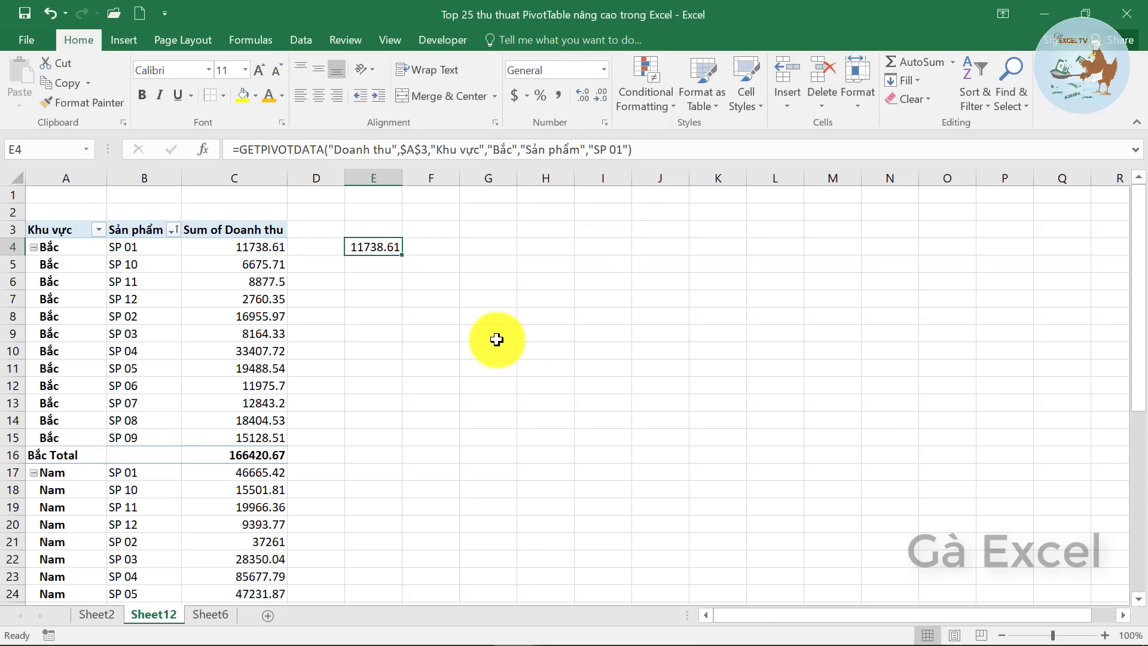
click(174, 230)
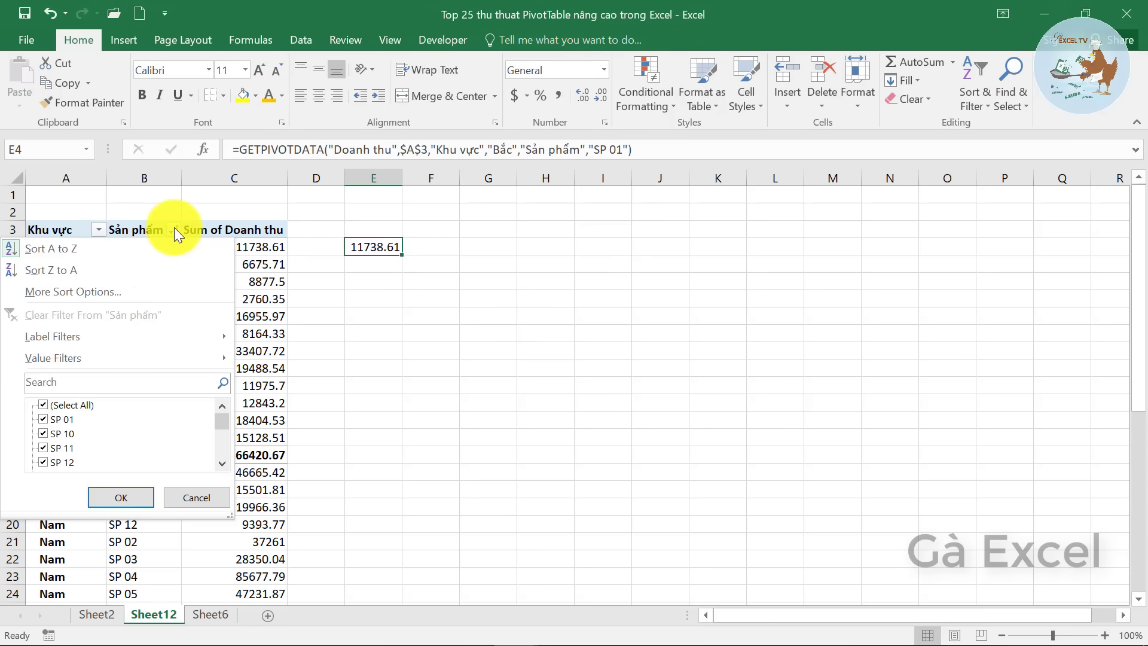
click(111, 271)
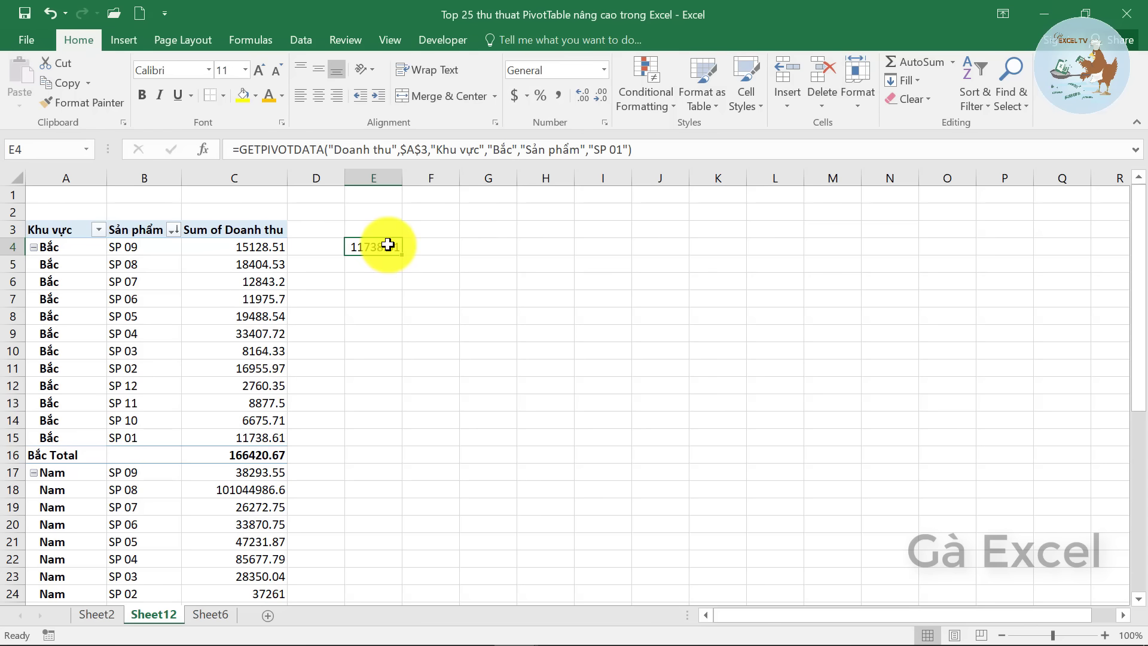
click(261, 246)
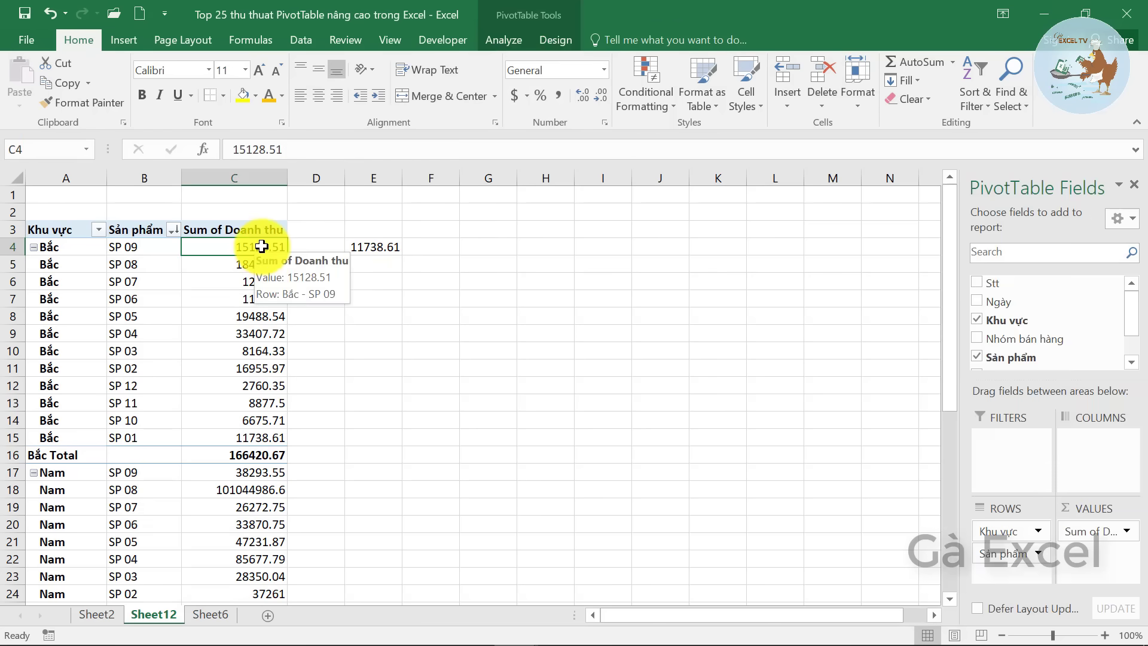
click(378, 246)
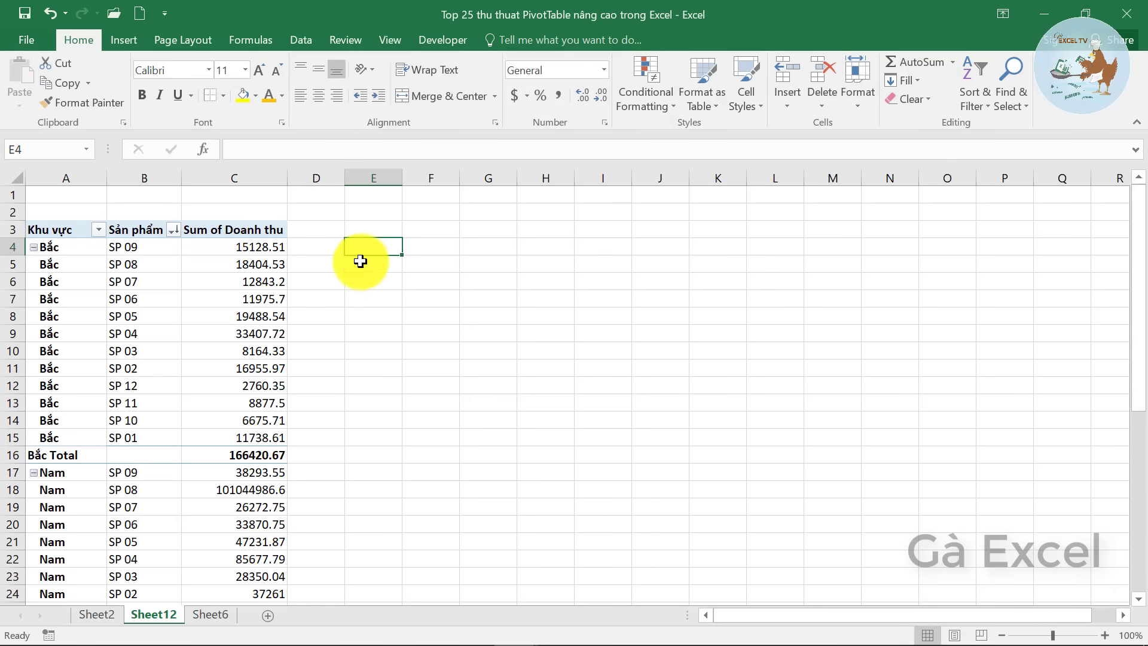
Step: Turn off Generate GetPivotData in the PivotTable options
click(243, 333)
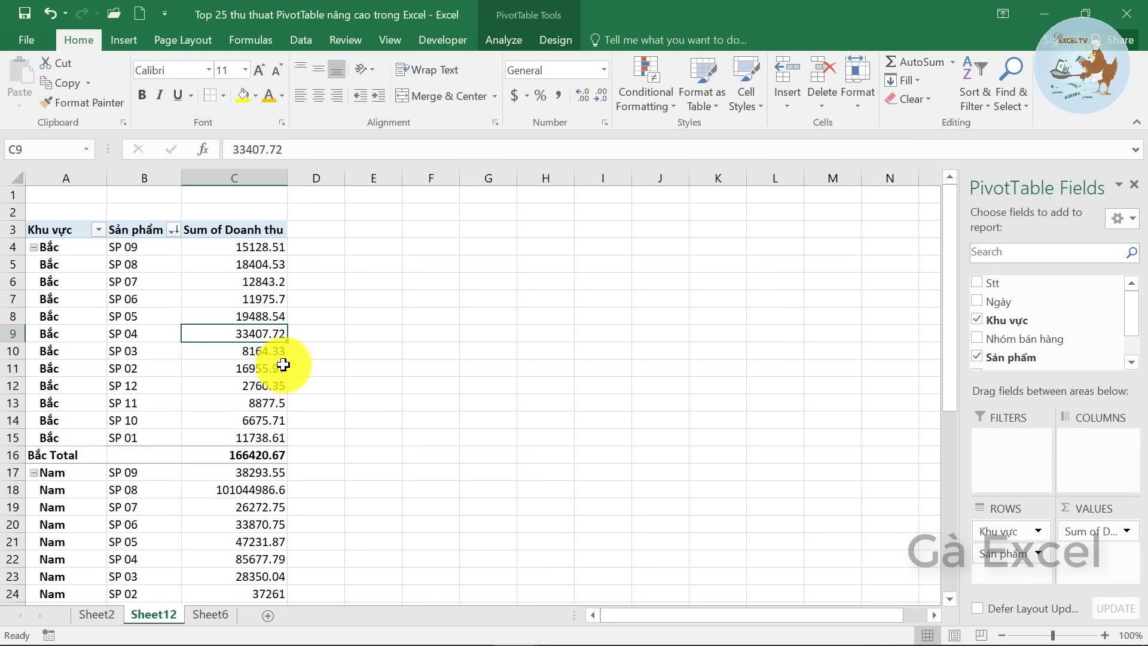
click(498, 38)
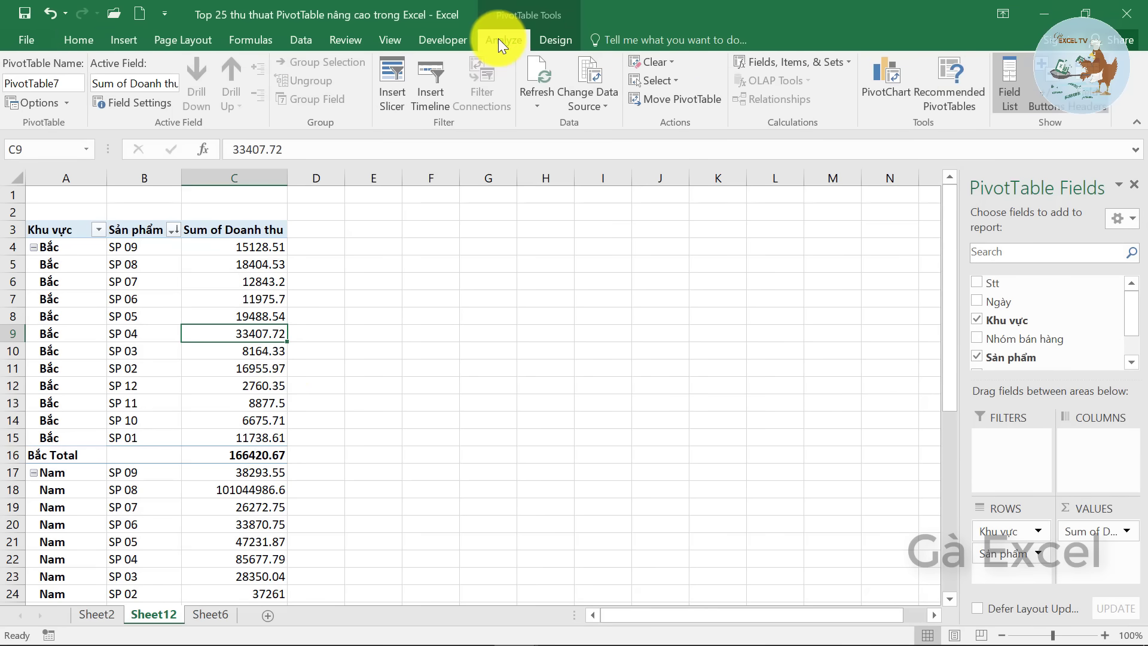
click(68, 103)
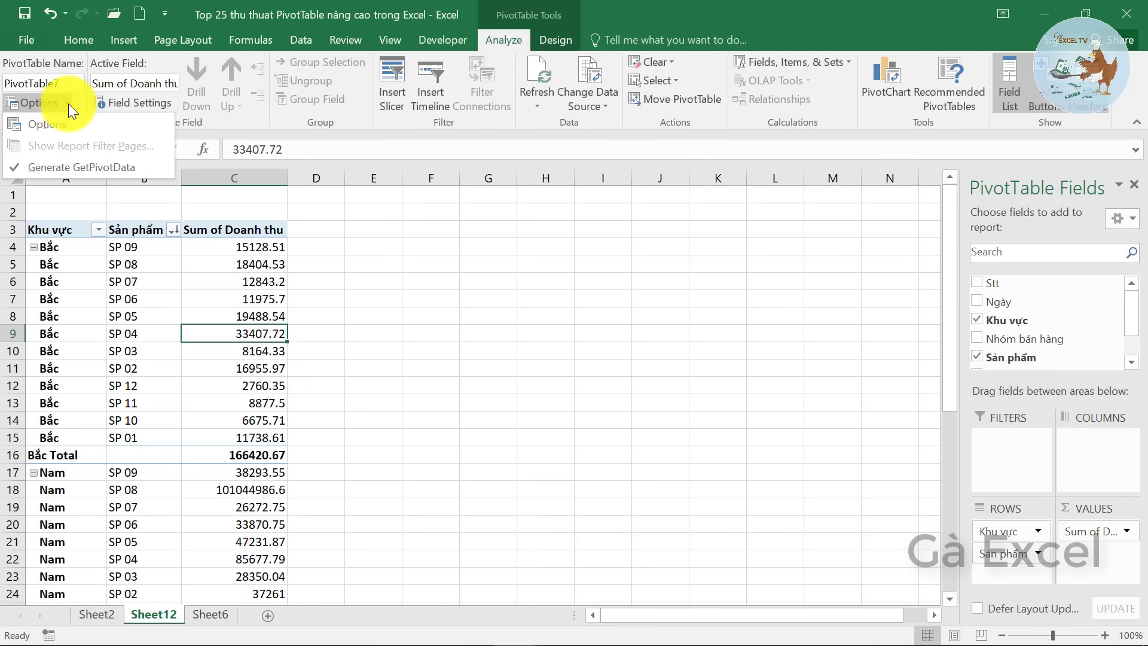
click(12, 168)
Step: Enter the plain reference formula =C4 in E4, showing 11738.61
click(359, 247)
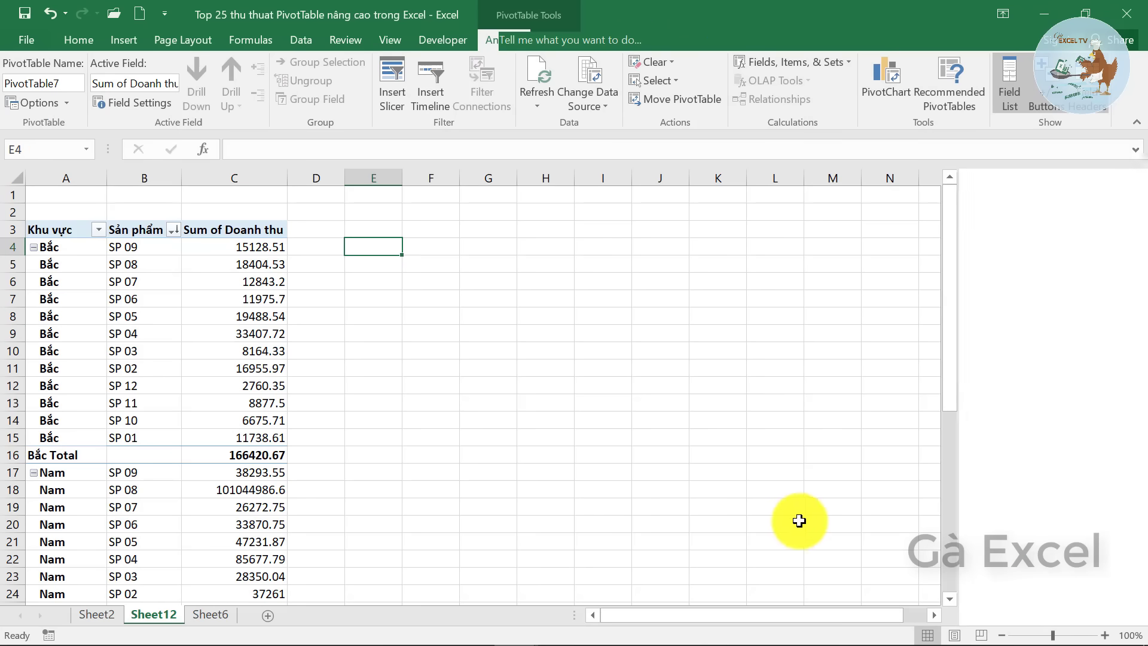
text(=)
key(Left)
key(Left)
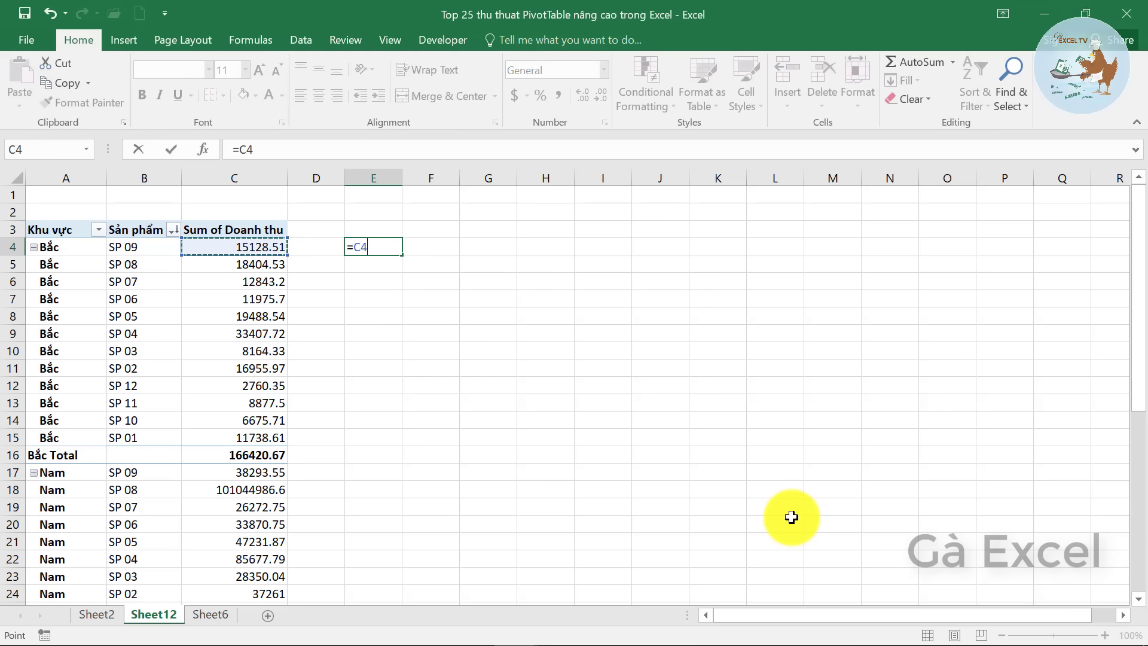
key(Return)
key(Up)
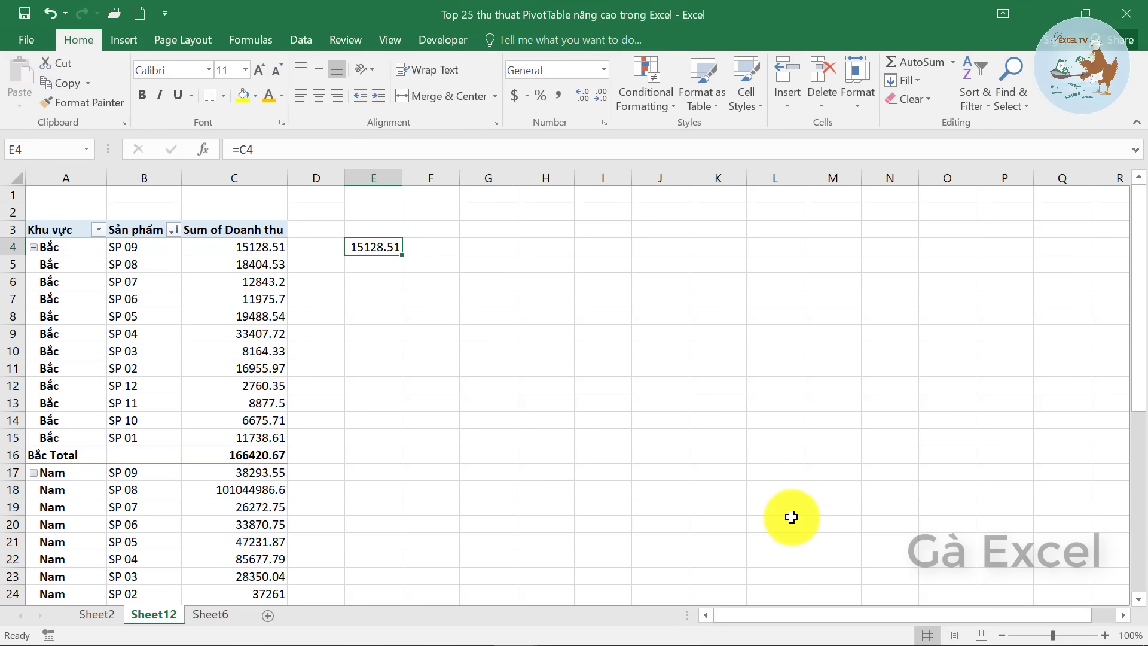
Step: Sort Sản phẩm A to Z and compare C4 with E4's fixed value
click(173, 231)
click(143, 247)
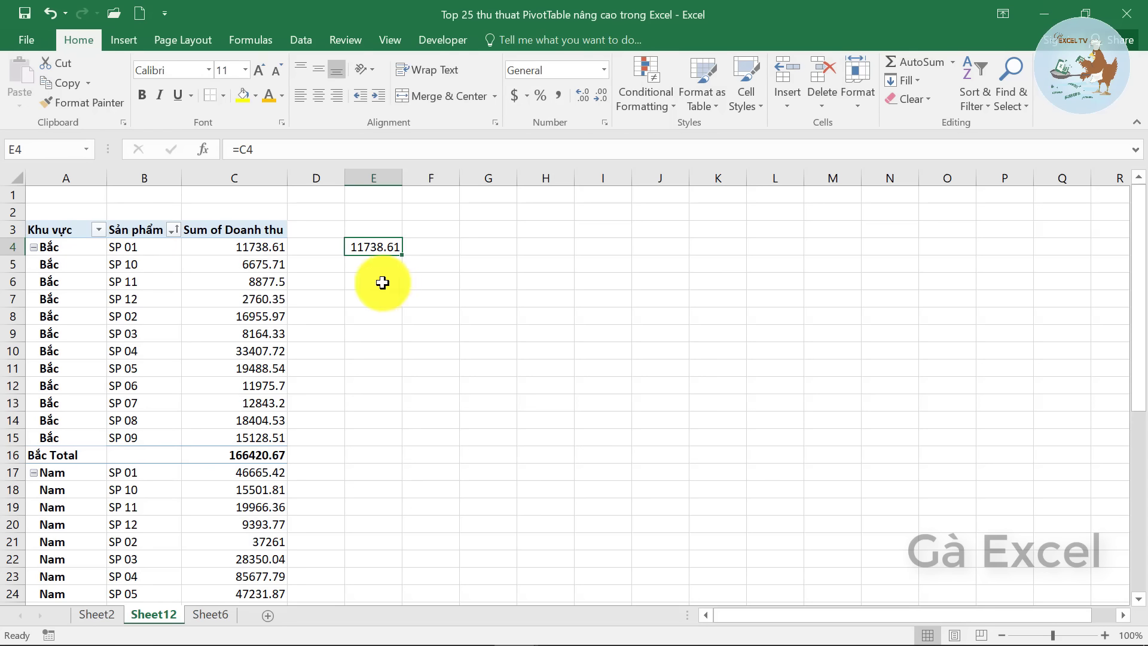
click(274, 245)
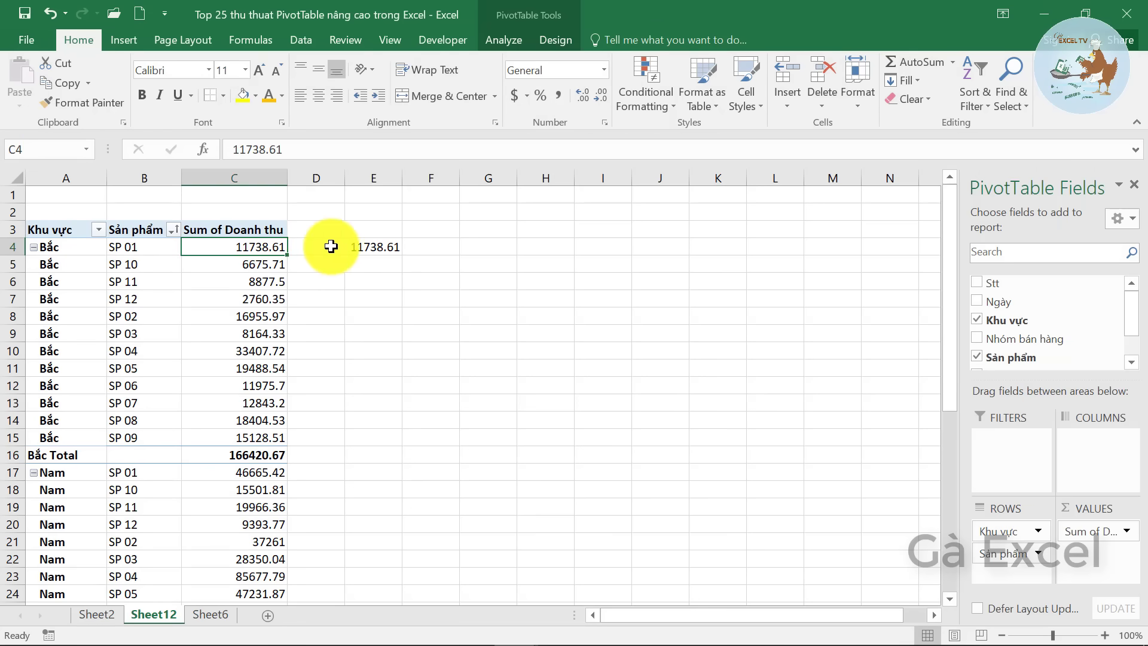
click(386, 247)
click(259, 247)
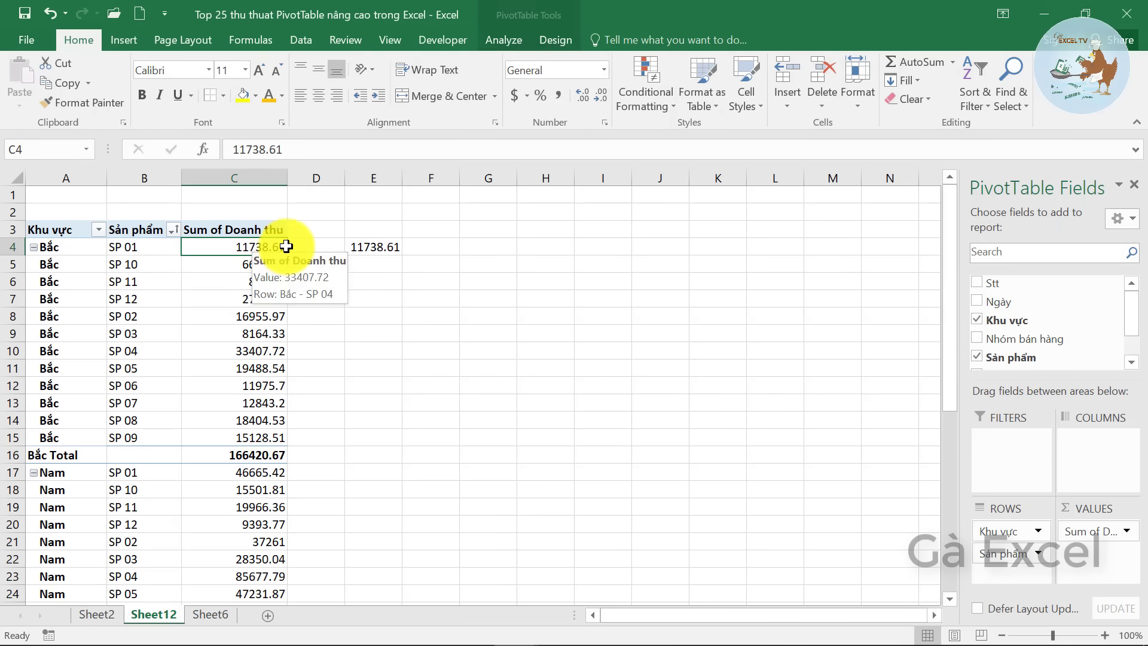
click(377, 248)
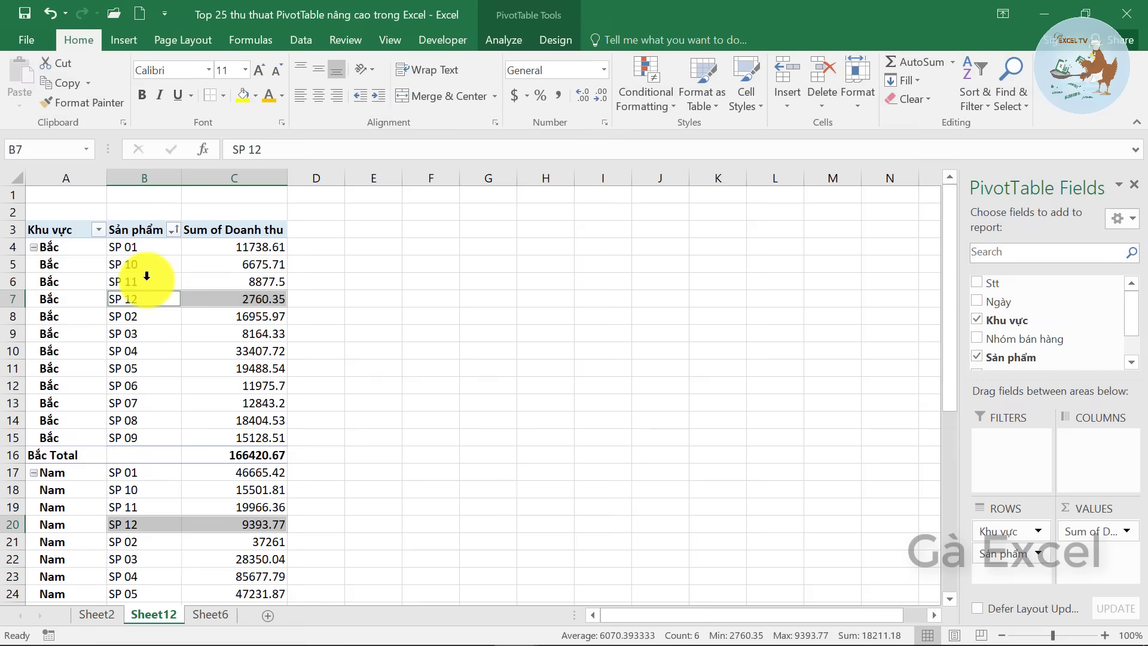
Step: Widen column B, then refresh the pivot table, which resets B to its narrow width
click(154, 278)
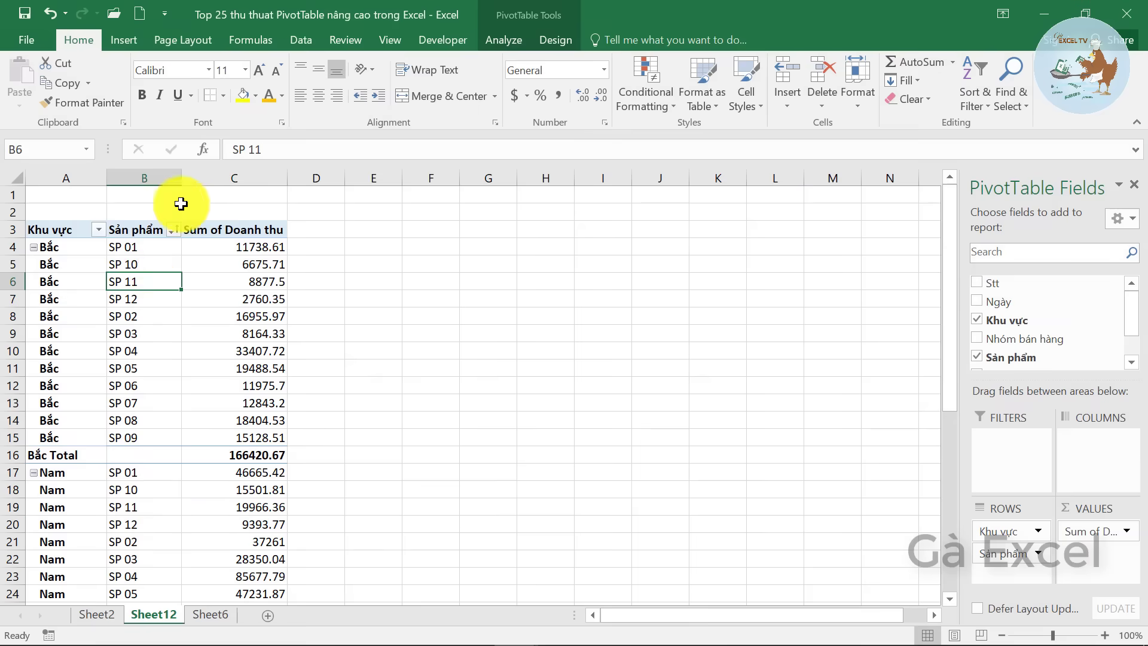
drag(182, 179, 237, 192)
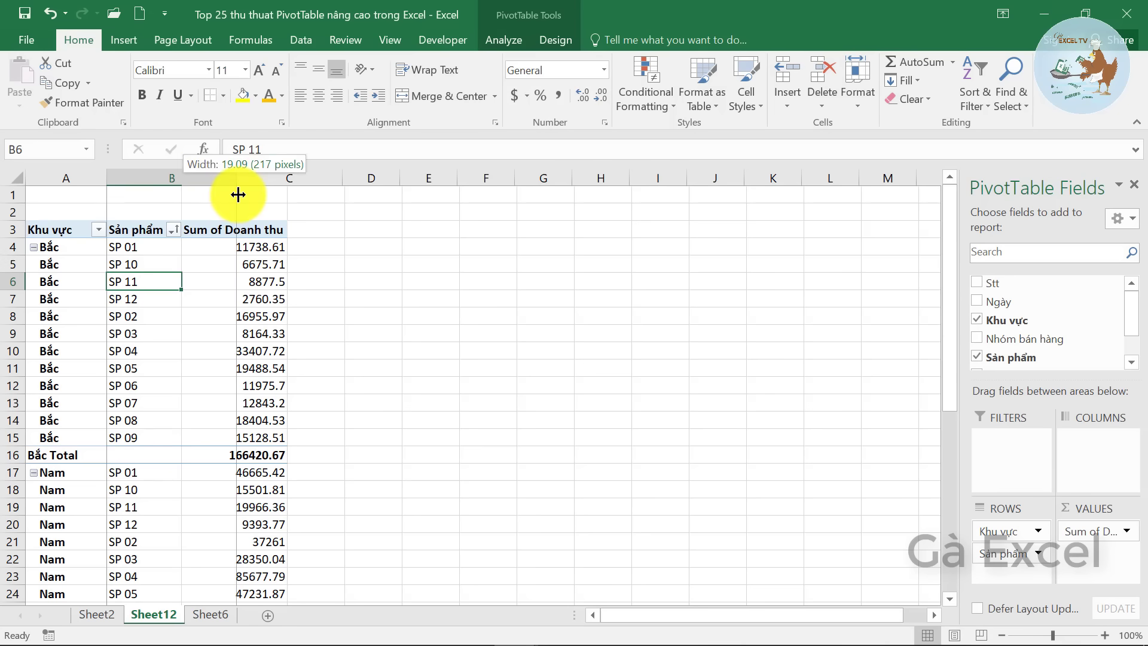
right_click(171, 262)
click(221, 317)
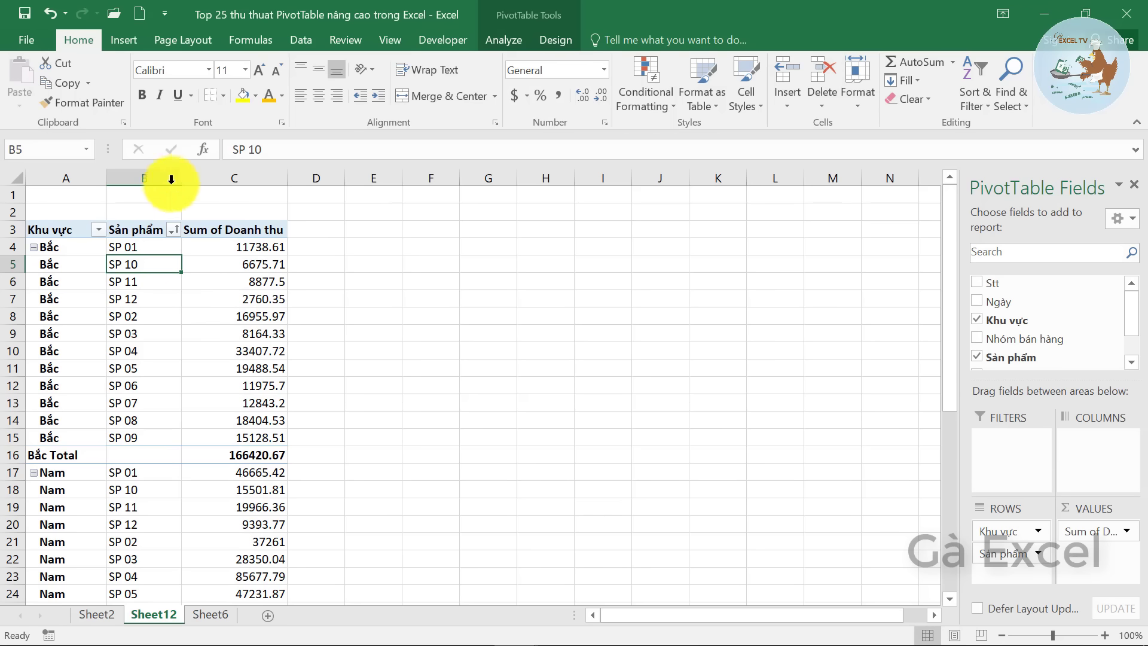
Step: Widen column B again, then narrow it back down
click(128, 365)
click(156, 333)
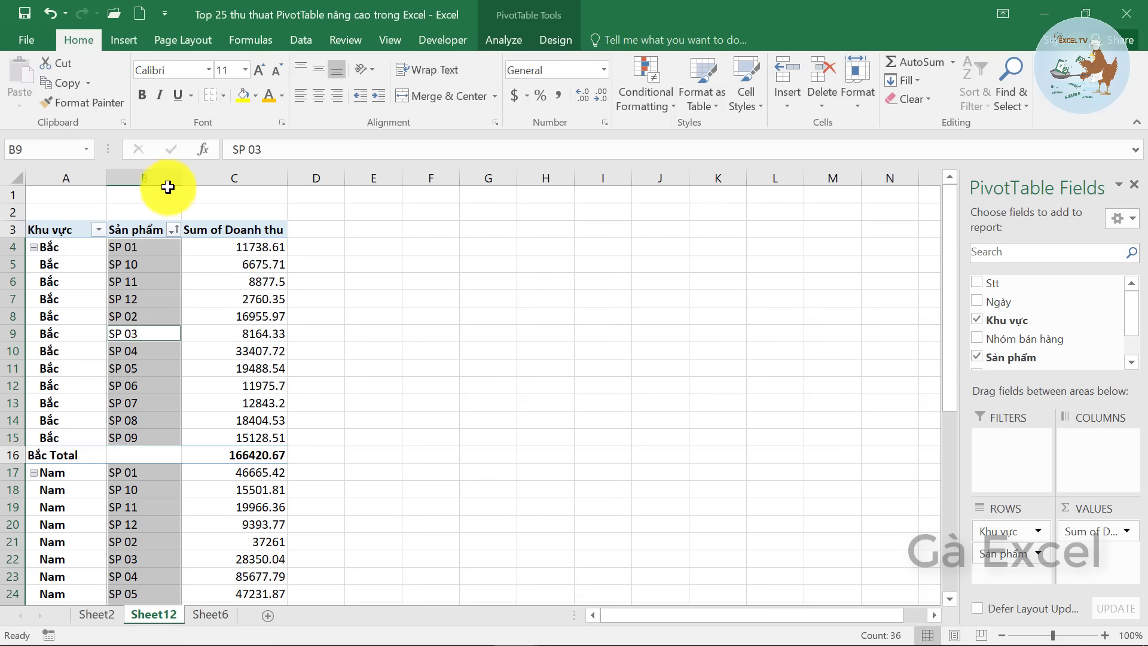
drag(182, 179, 225, 240)
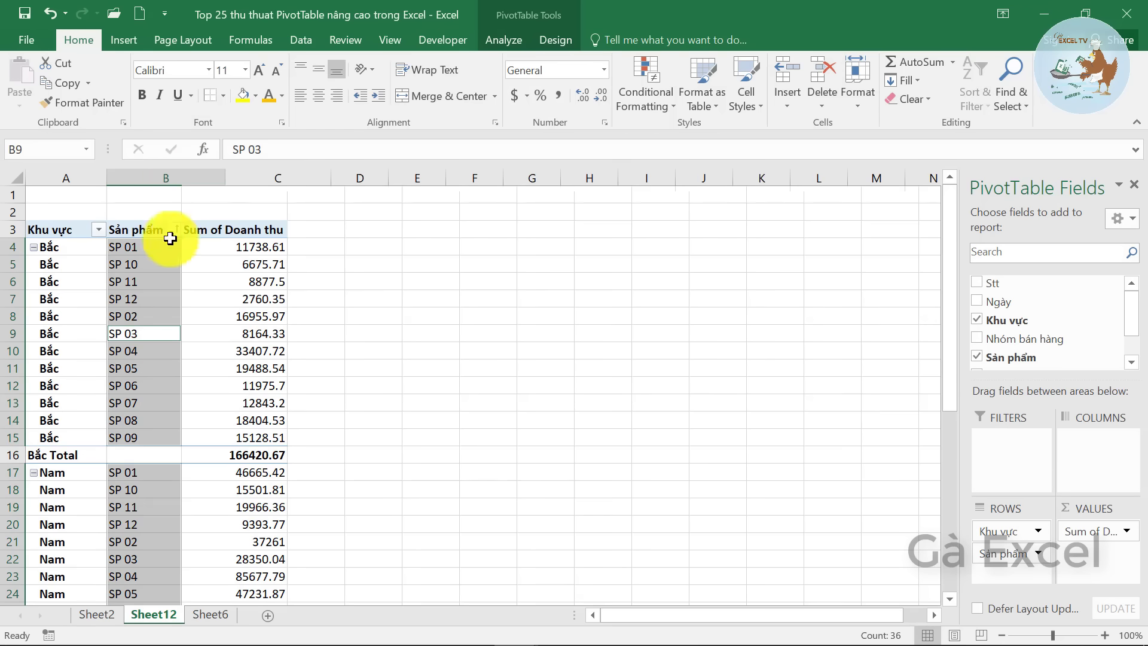
click(166, 282)
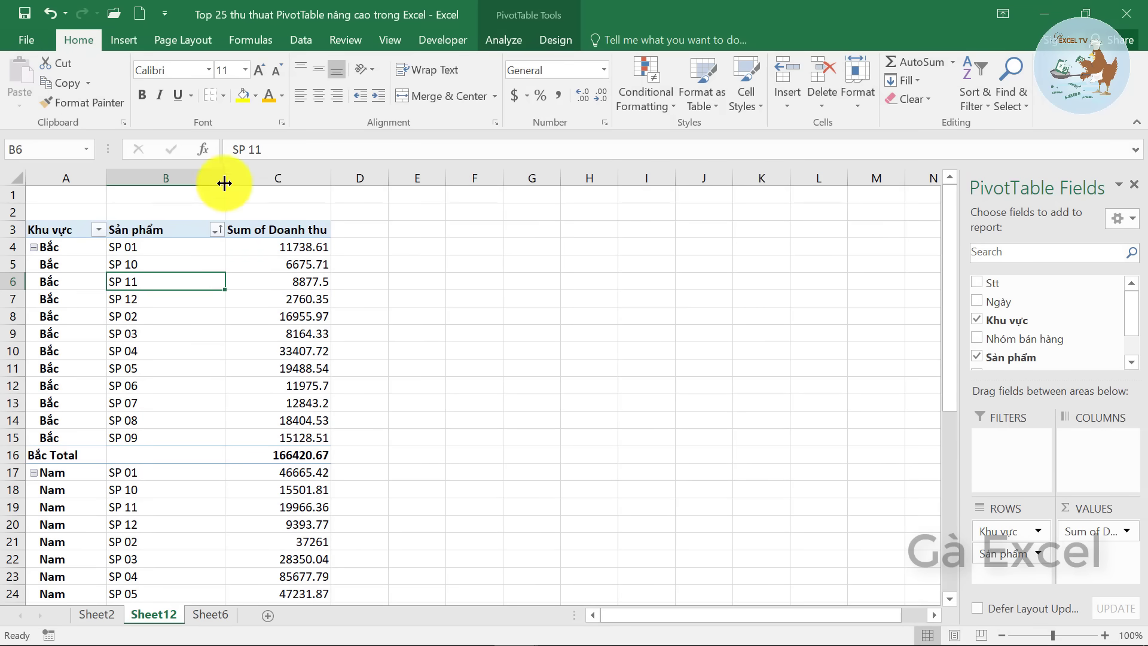
drag(225, 183, 187, 190)
click(165, 302)
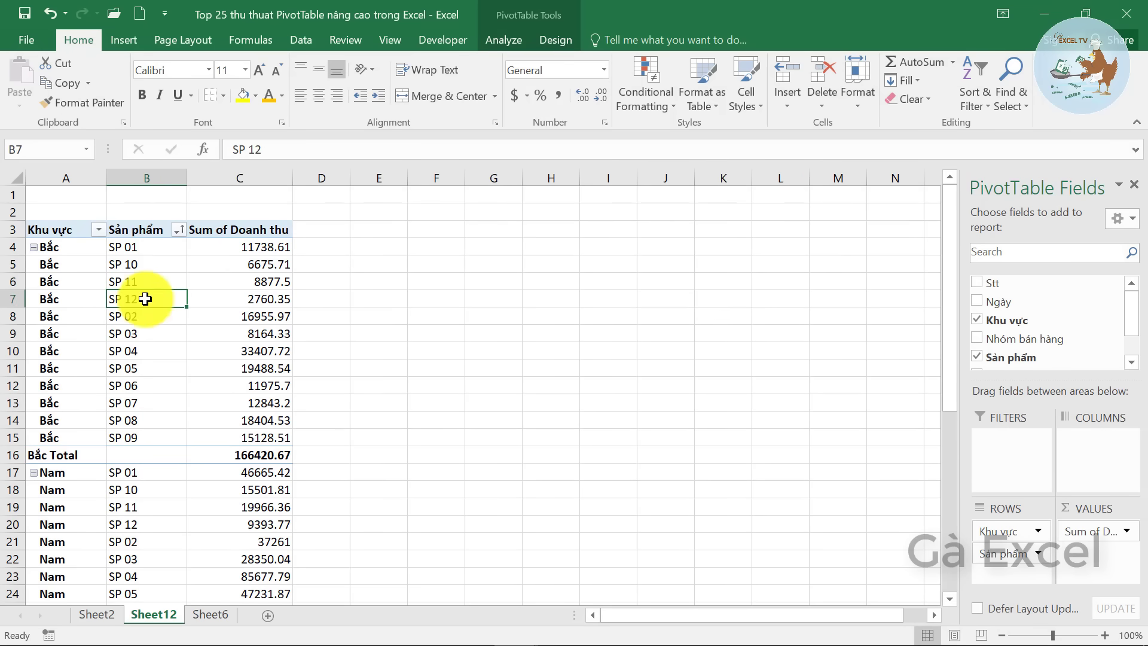
click(504, 41)
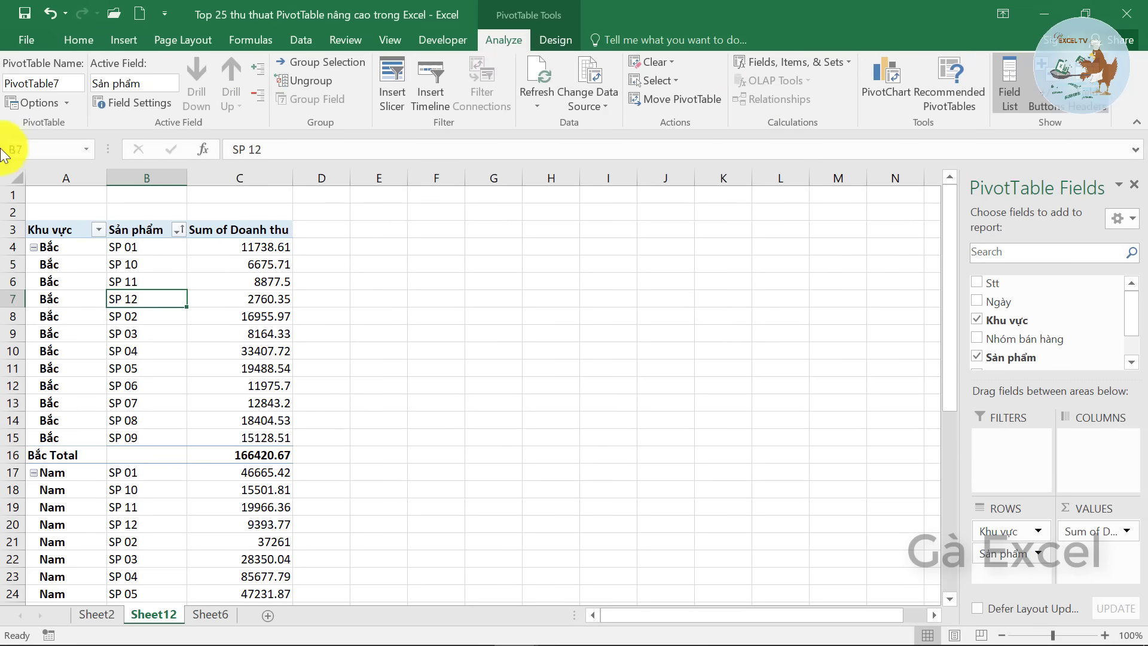
Step: Turn off 'Autofit column widths on update' in the PivotTable layout options
click(49, 105)
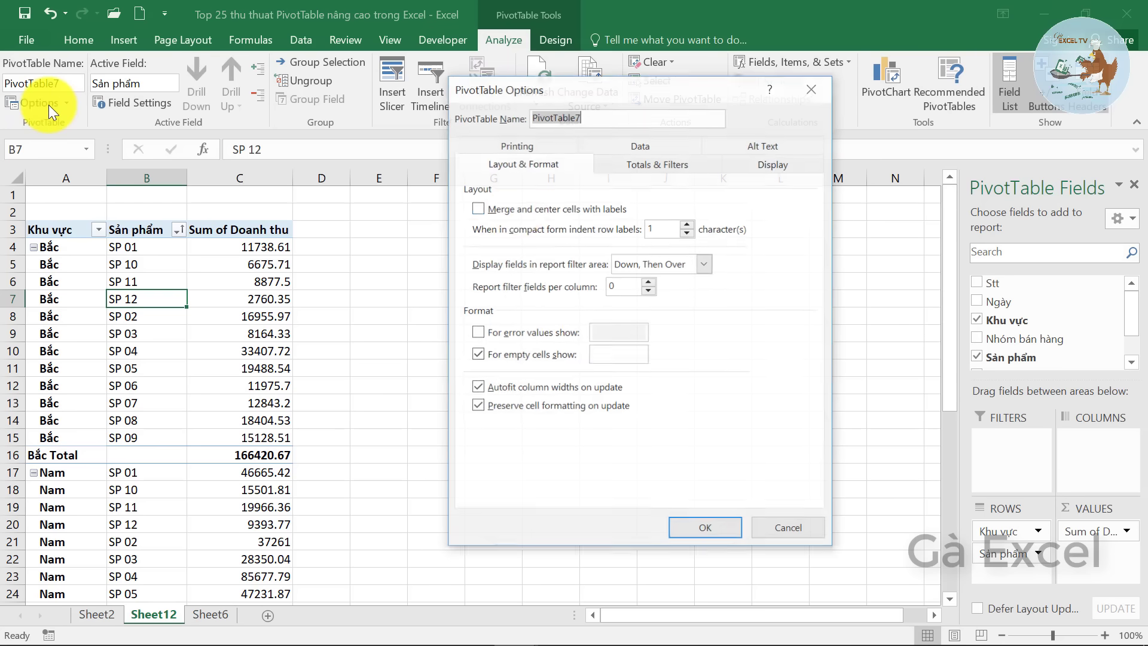
click(512, 162)
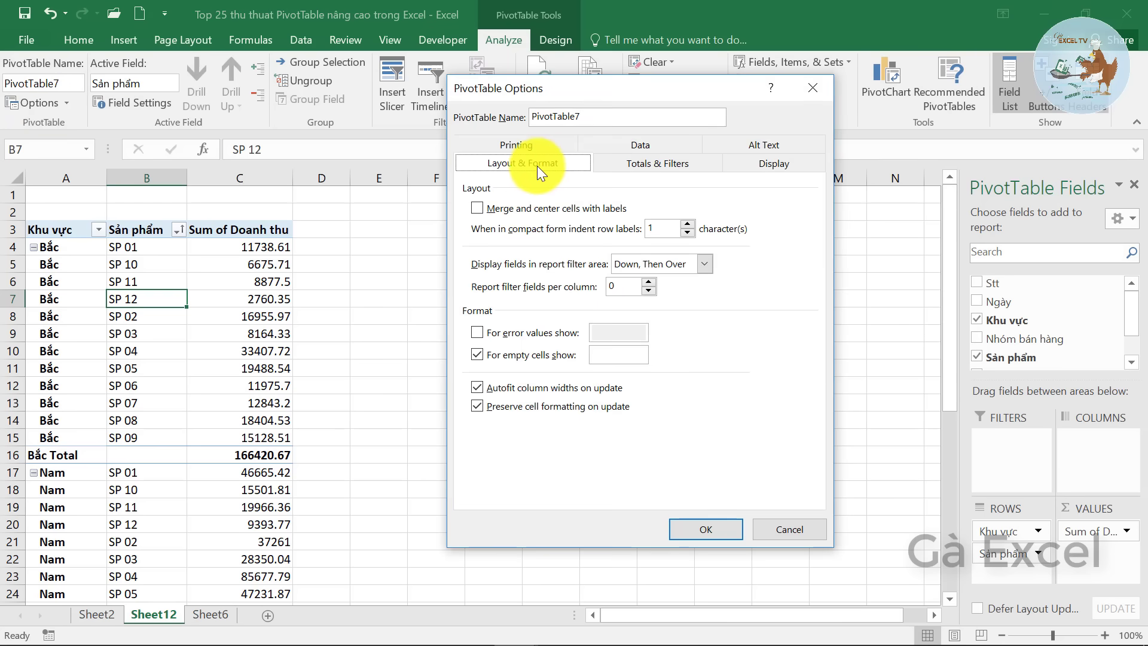
click(479, 389)
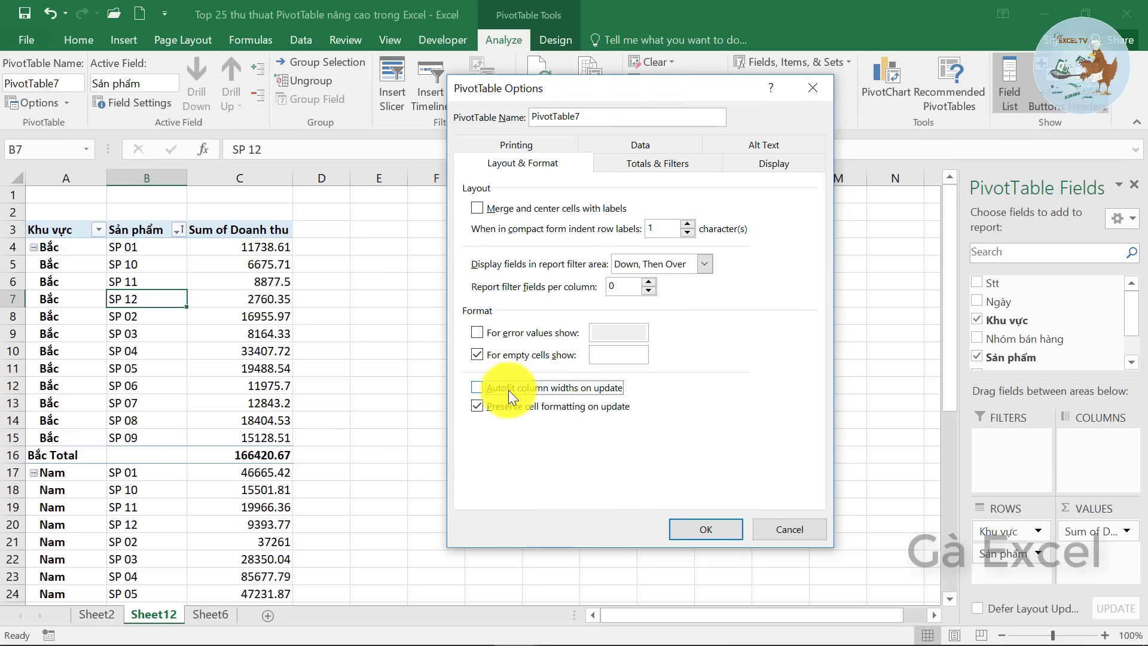
click(693, 532)
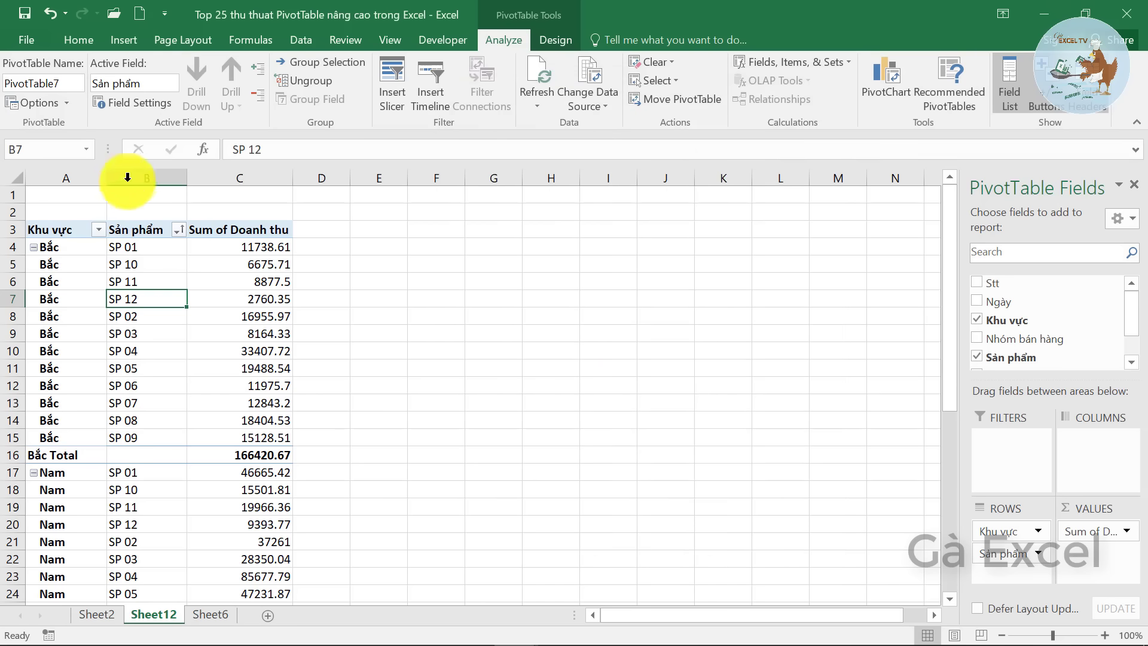
Step: Widen pivot columns B, C and A
drag(187, 178, 234, 178)
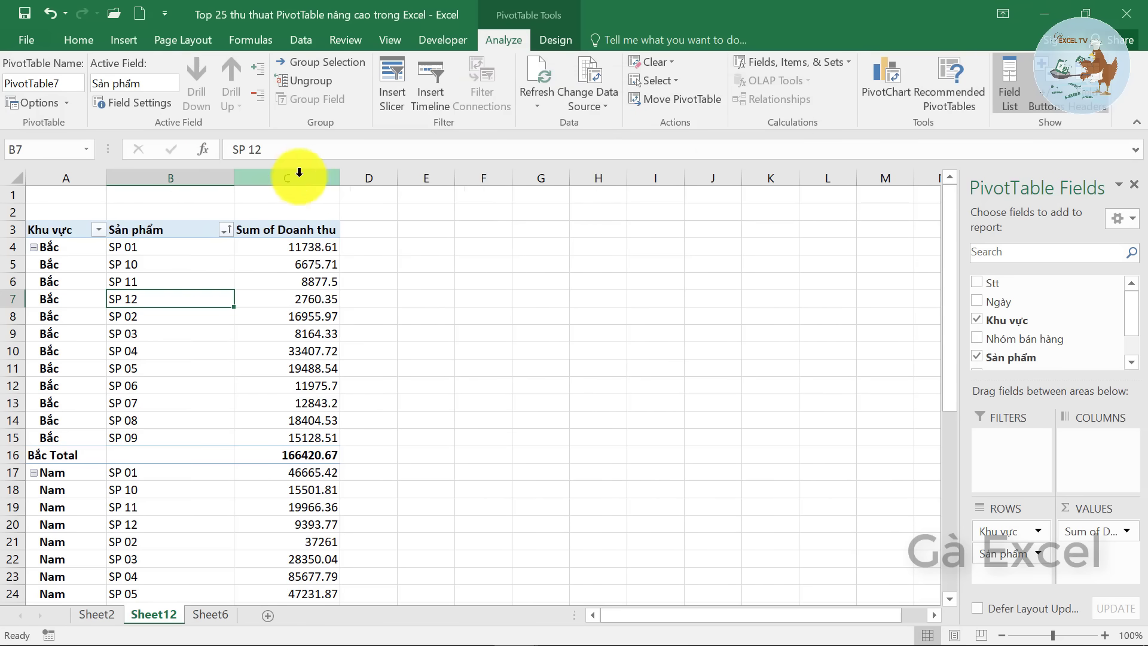
drag(340, 178, 367, 178)
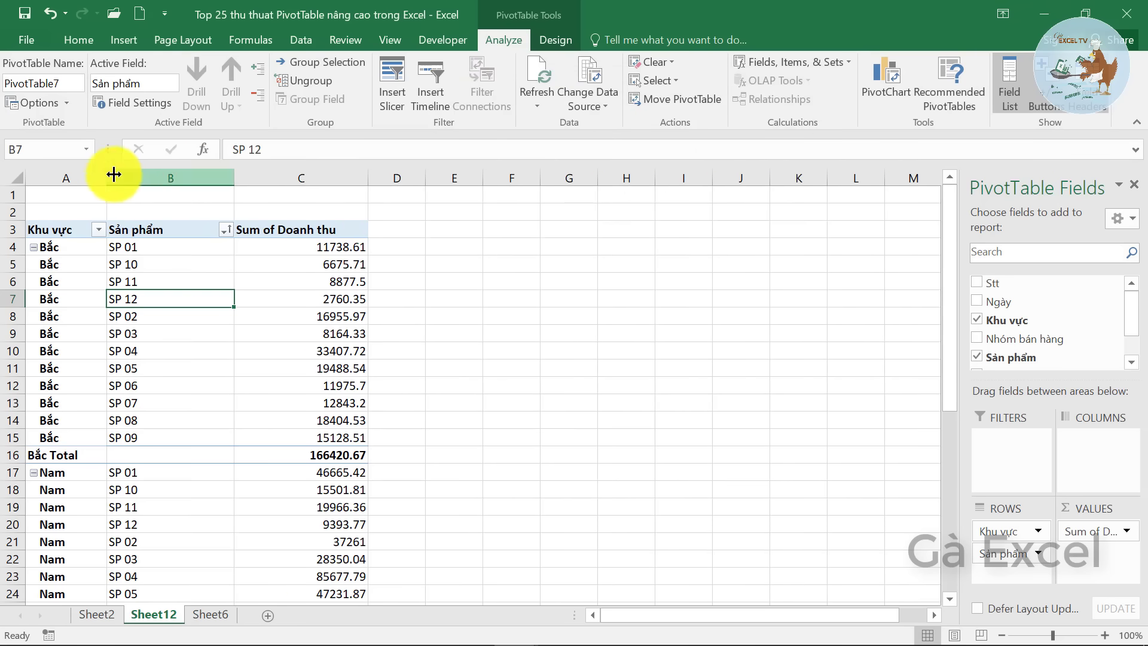
drag(114, 175, 138, 177)
Step: Refresh the pivot table so the widened columns keep their widths
click(205, 271)
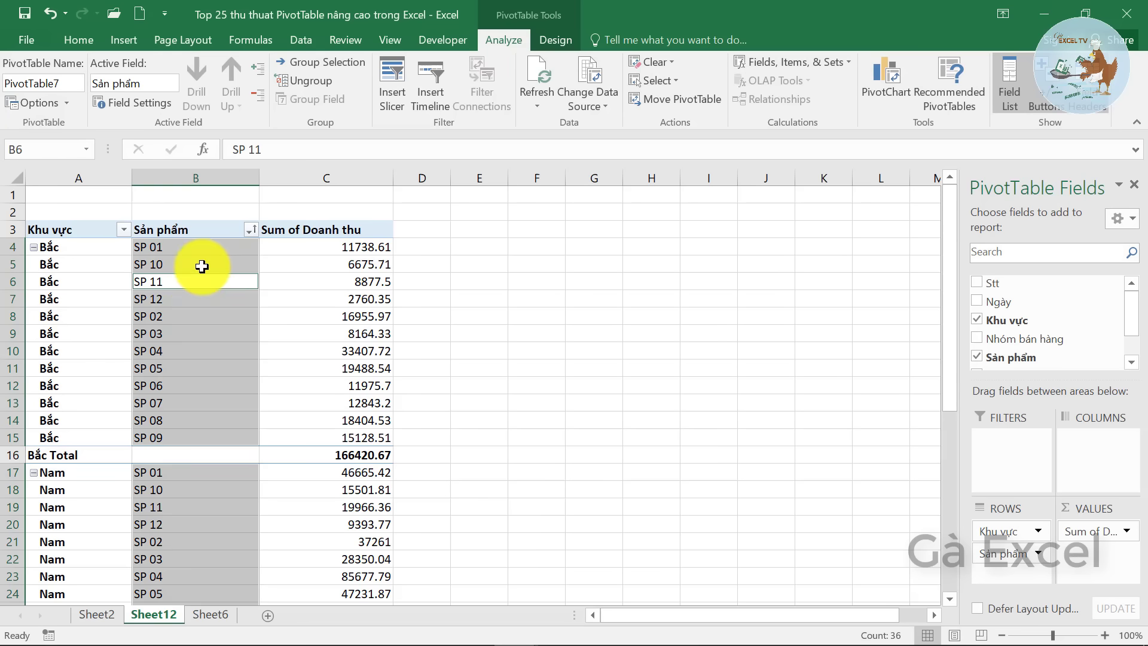
right_click(195, 283)
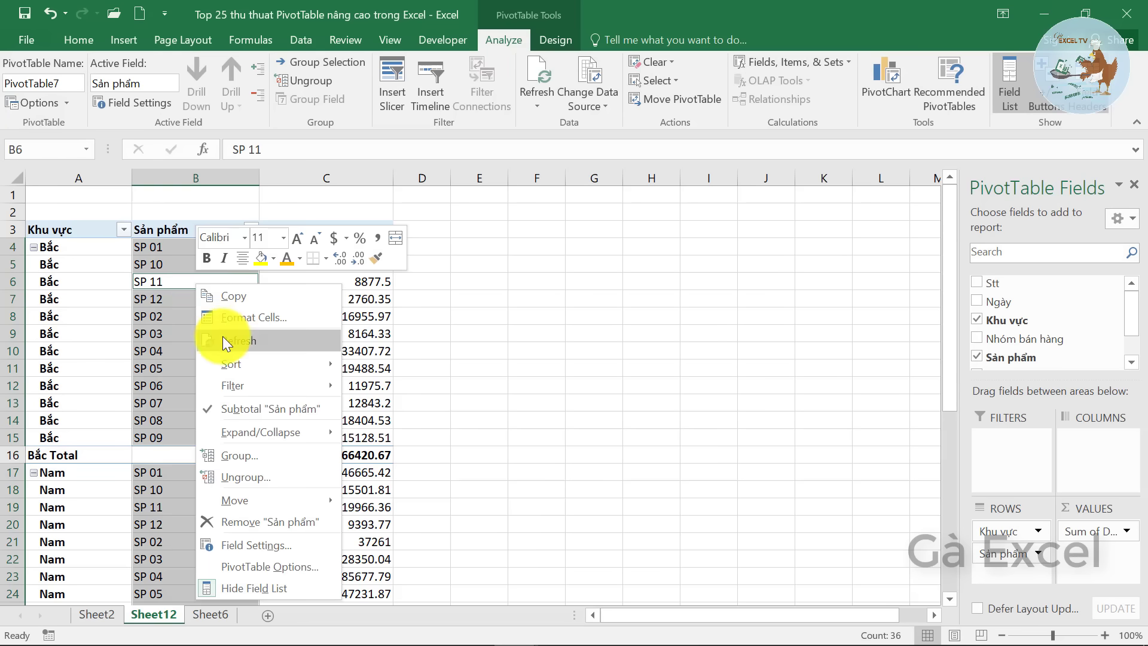
click(222, 336)
click(219, 334)
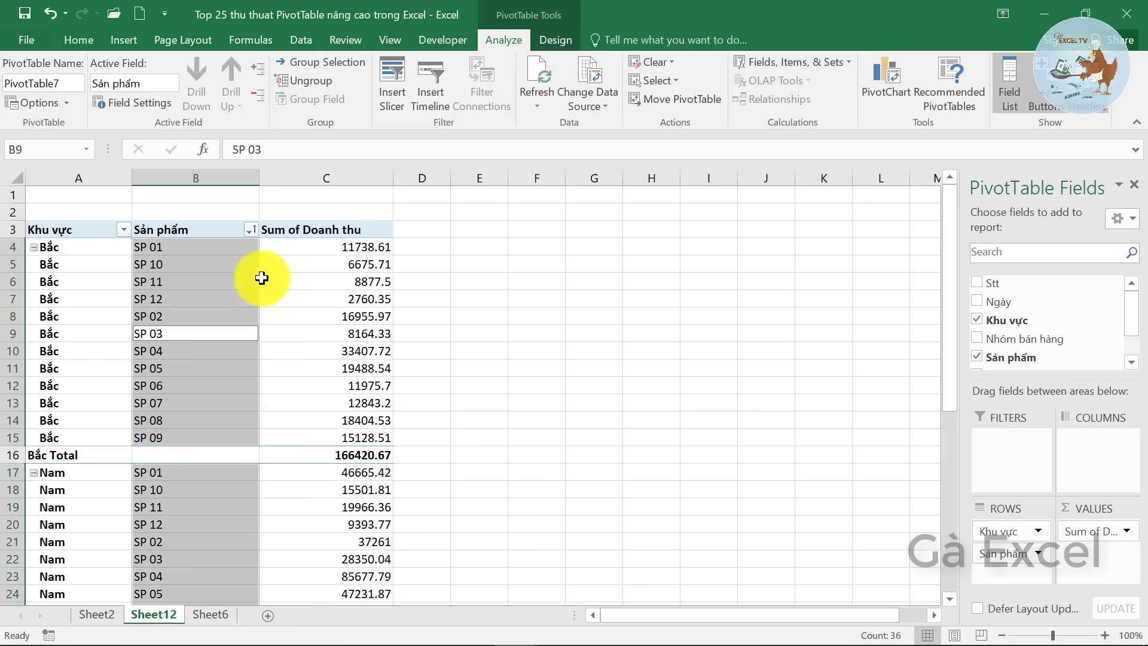
click(198, 298)
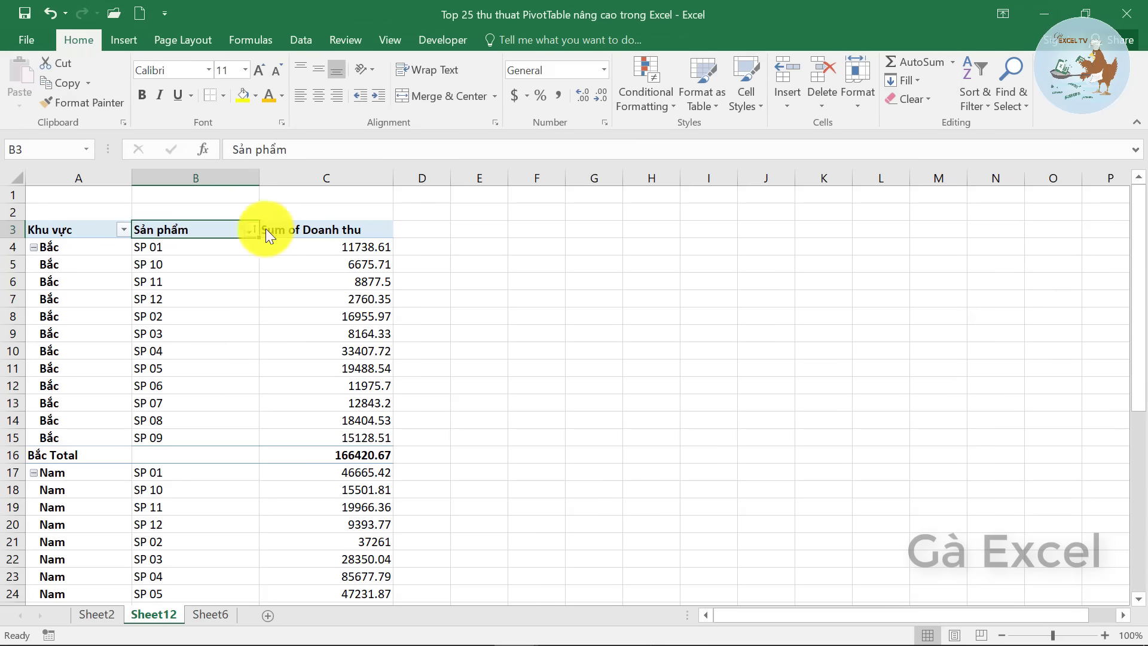
Step: Inspect the monthly Sum of Doanh thu values for January and March
click(323, 312)
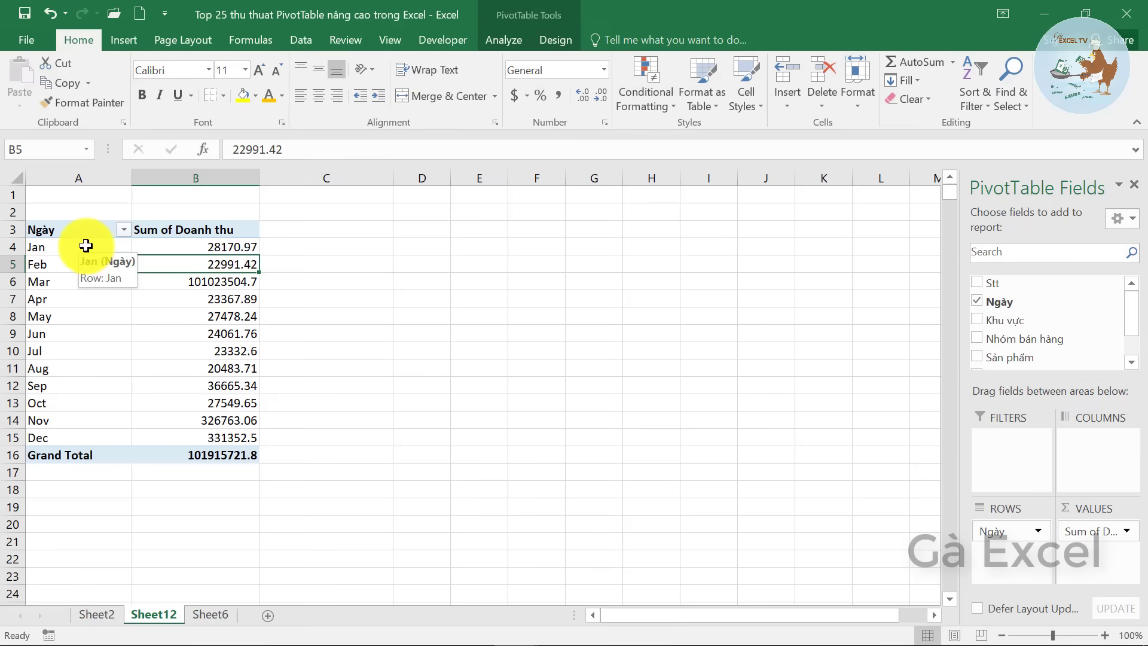
click(86, 245)
click(185, 227)
click(213, 249)
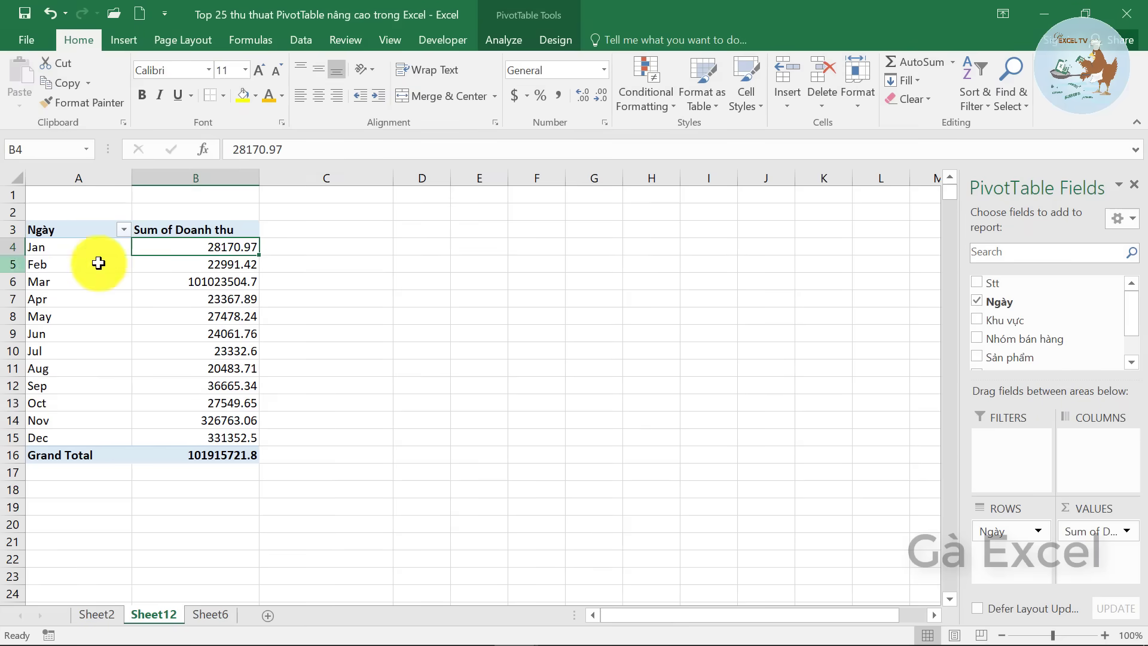
click(200, 278)
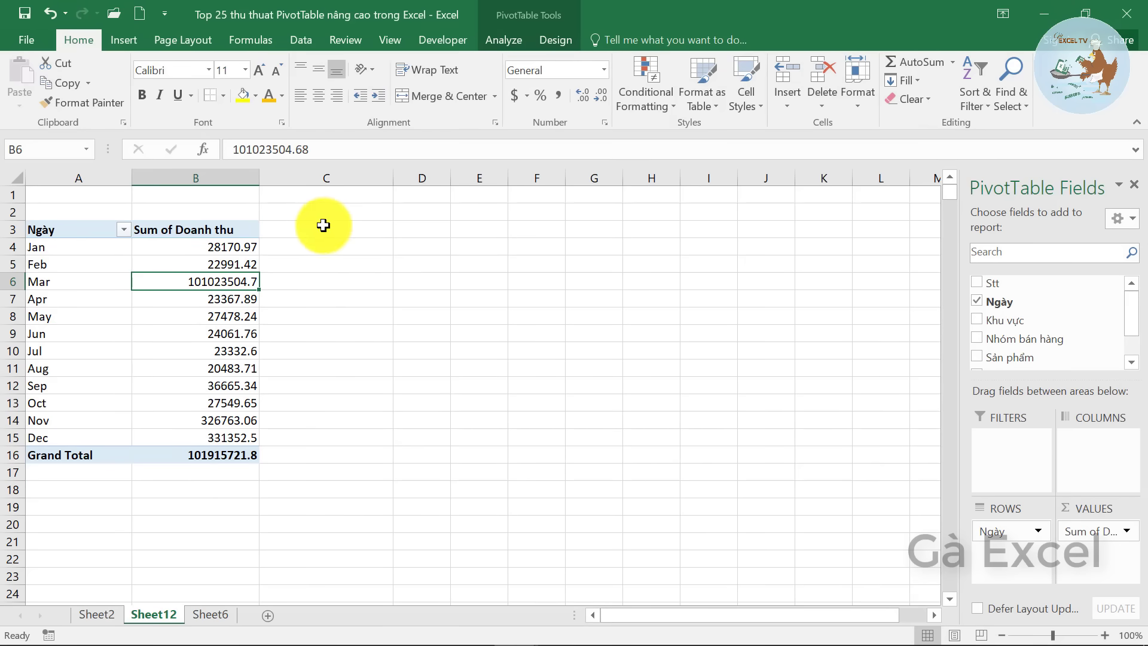
click(215, 247)
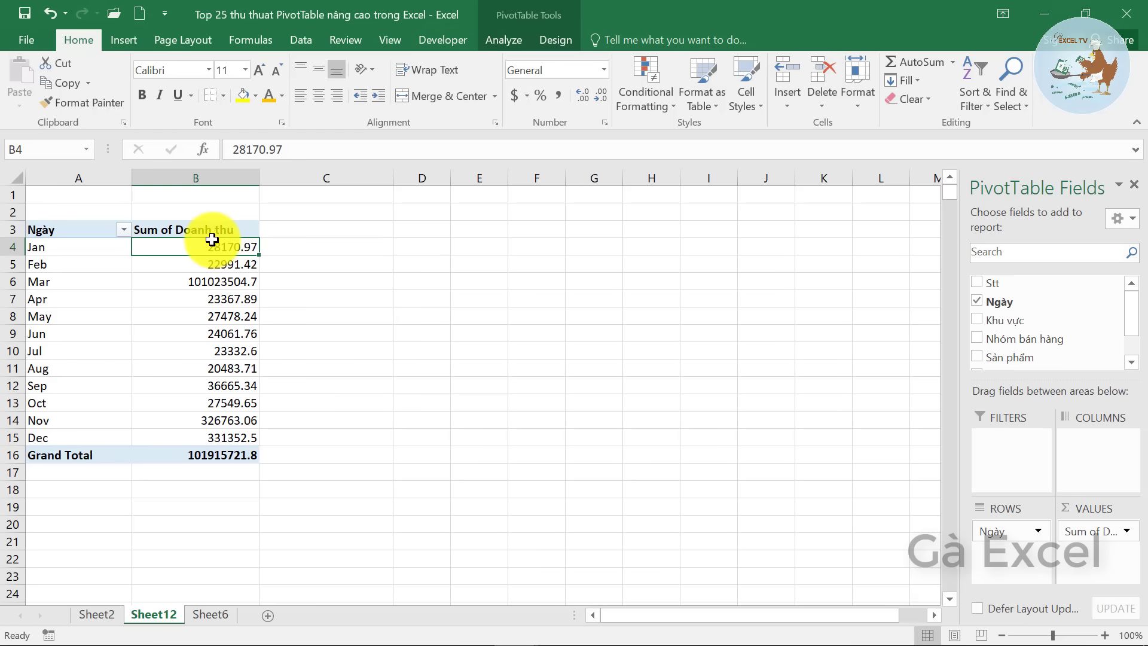
Step: Open the Insert Calculated Field dialog from Fields, Items, & Sets
click(505, 37)
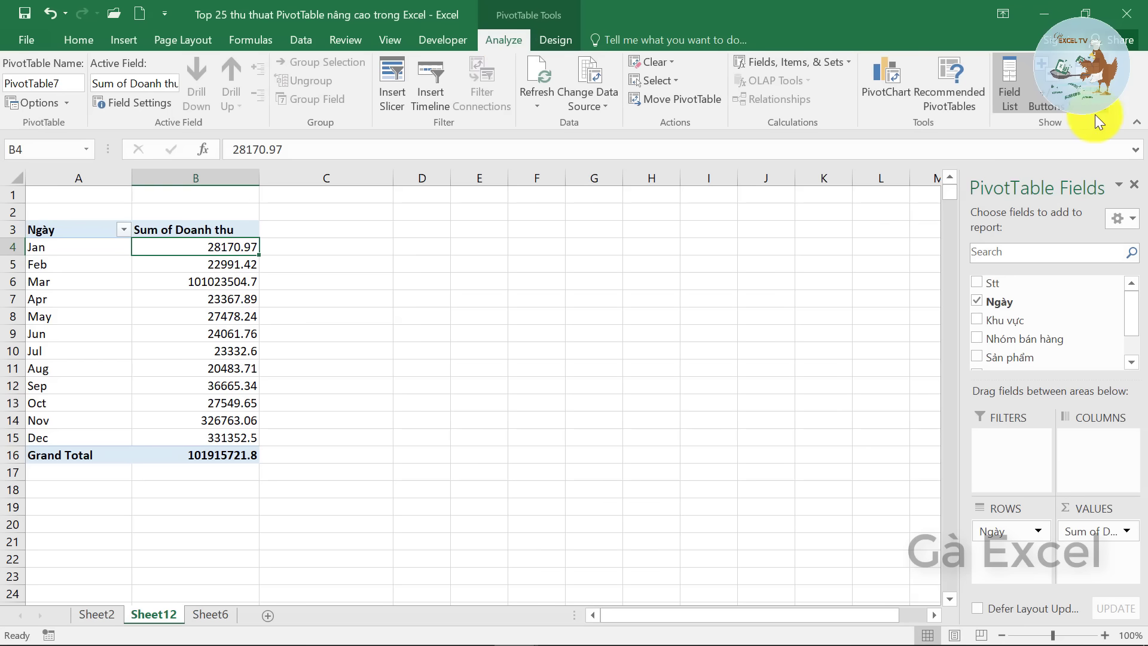
click(791, 63)
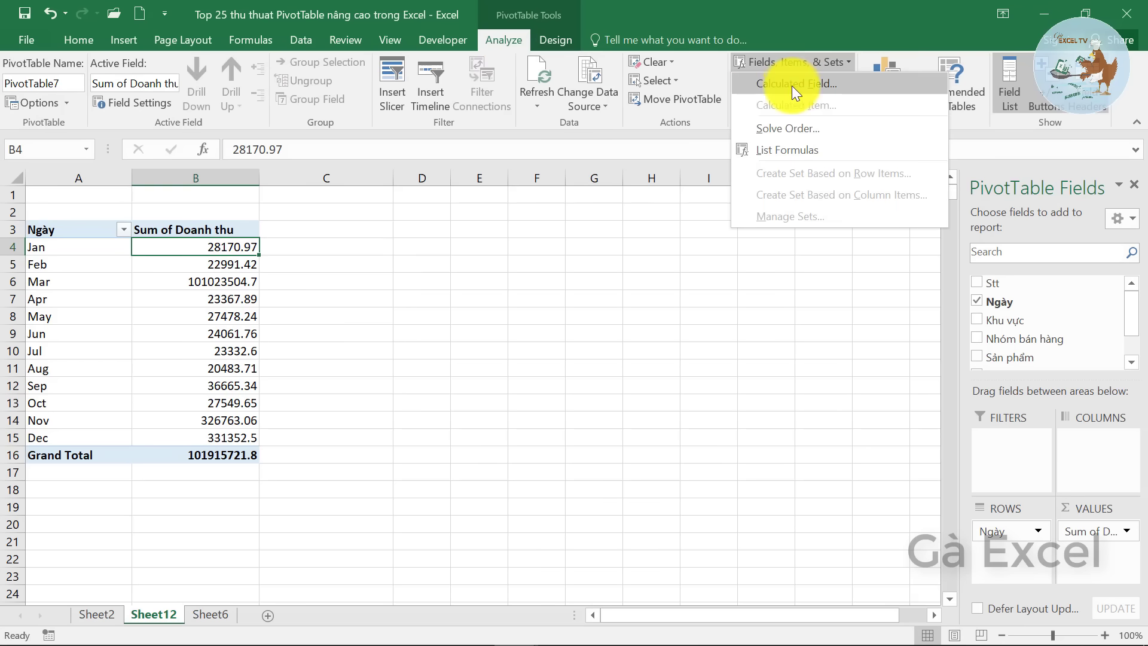
click(790, 85)
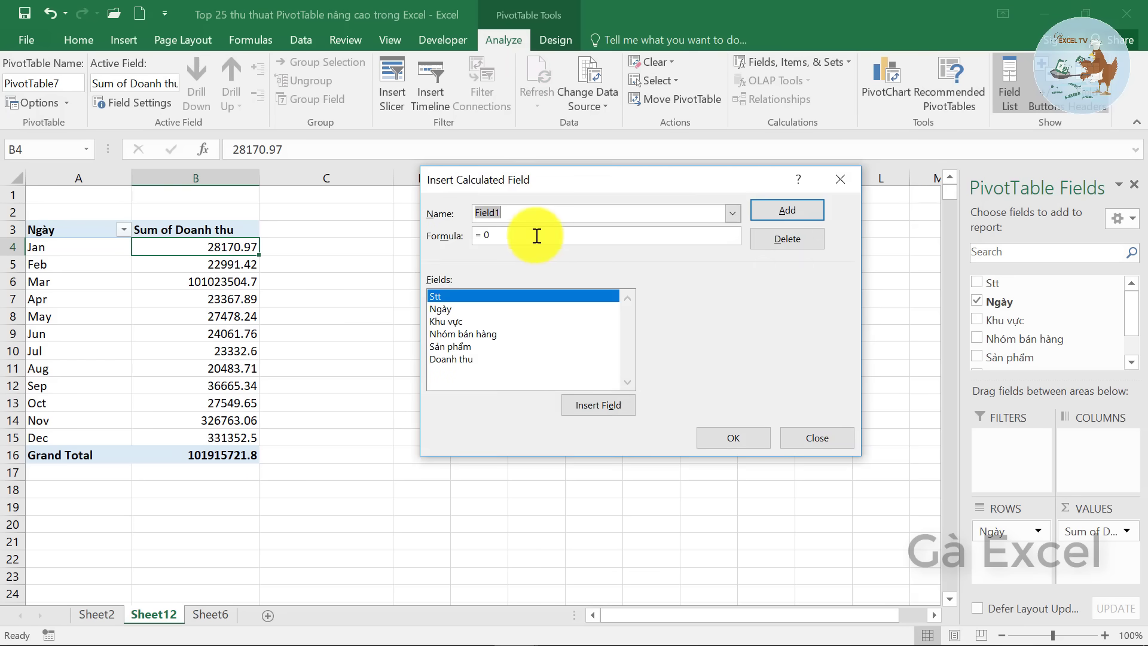
Step: Add calculated field Doanh Thu Nam with formula ='Doanh thu'*12
text(Doanh)
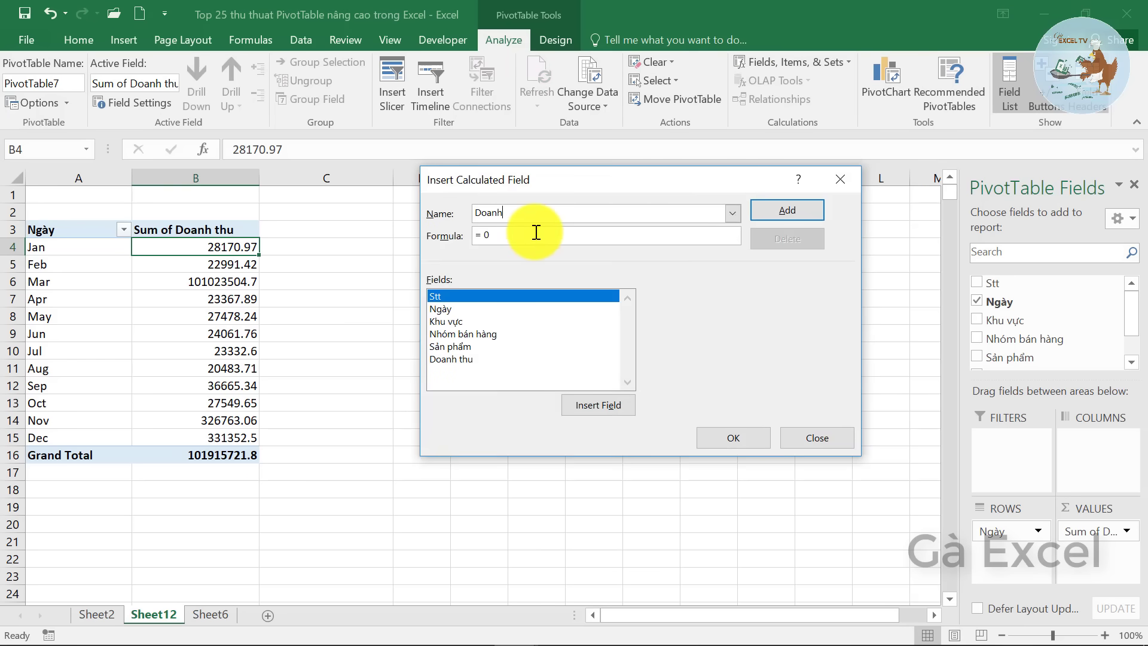
text( Thu Nam)
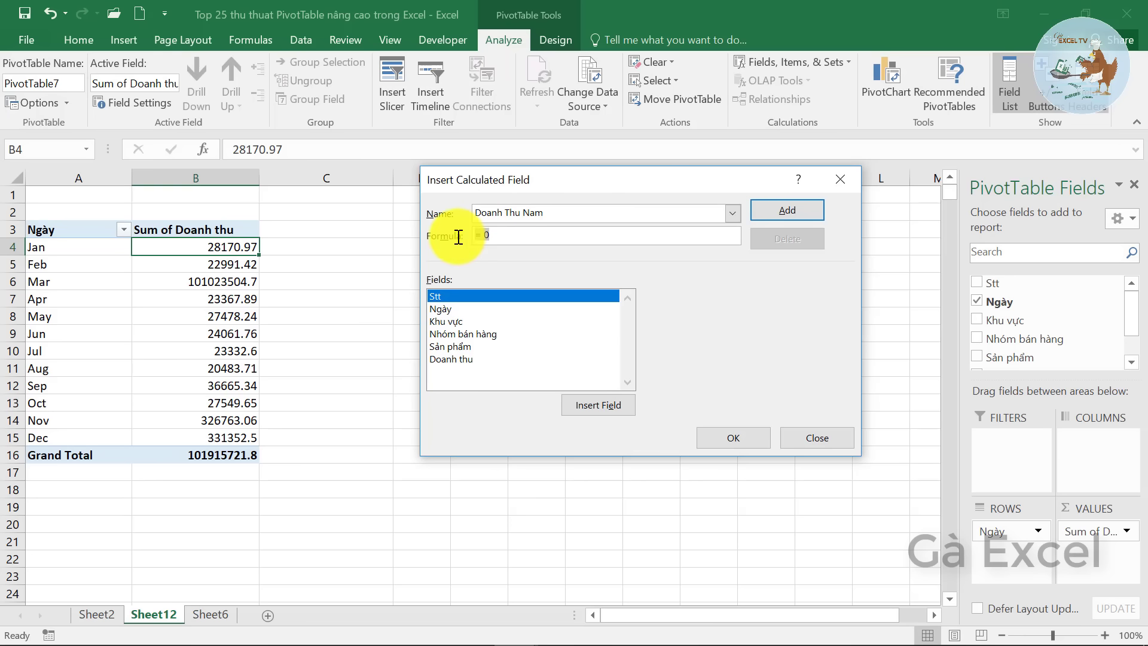
double_click(486, 235)
key(BackSpace)
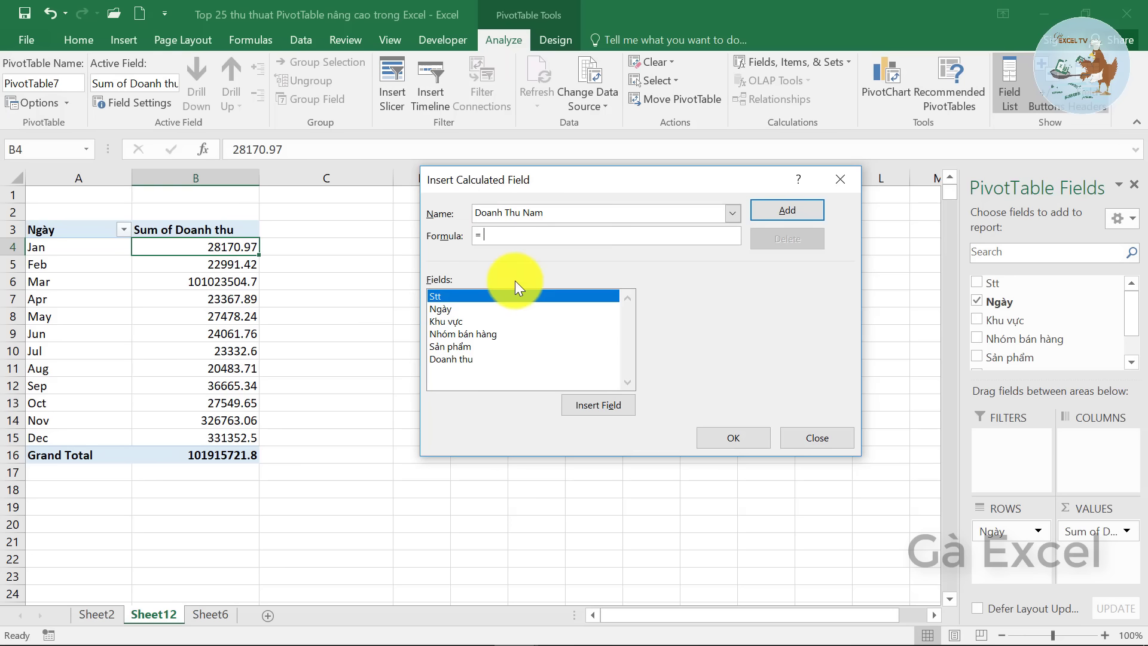
click(452, 357)
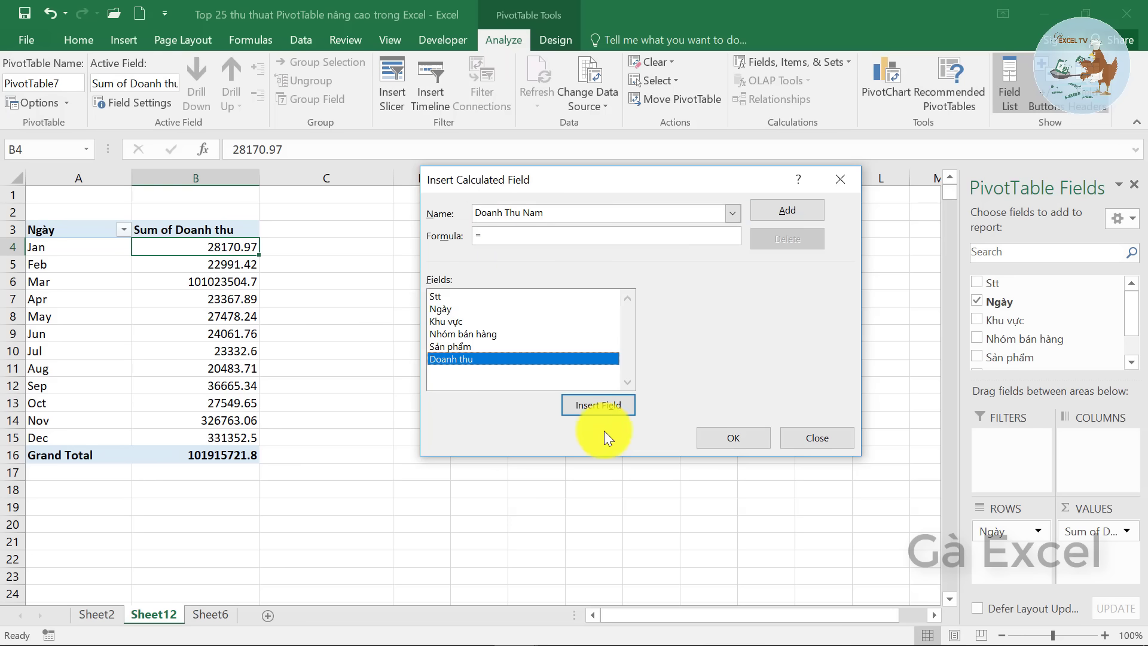
click(594, 405)
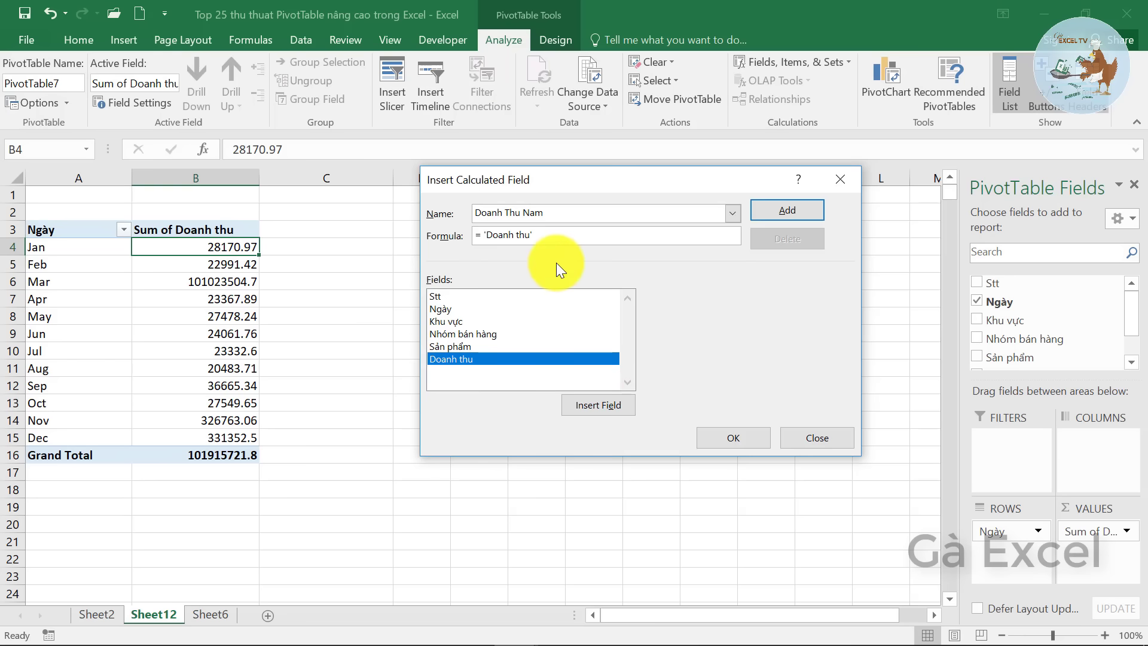
click(783, 210)
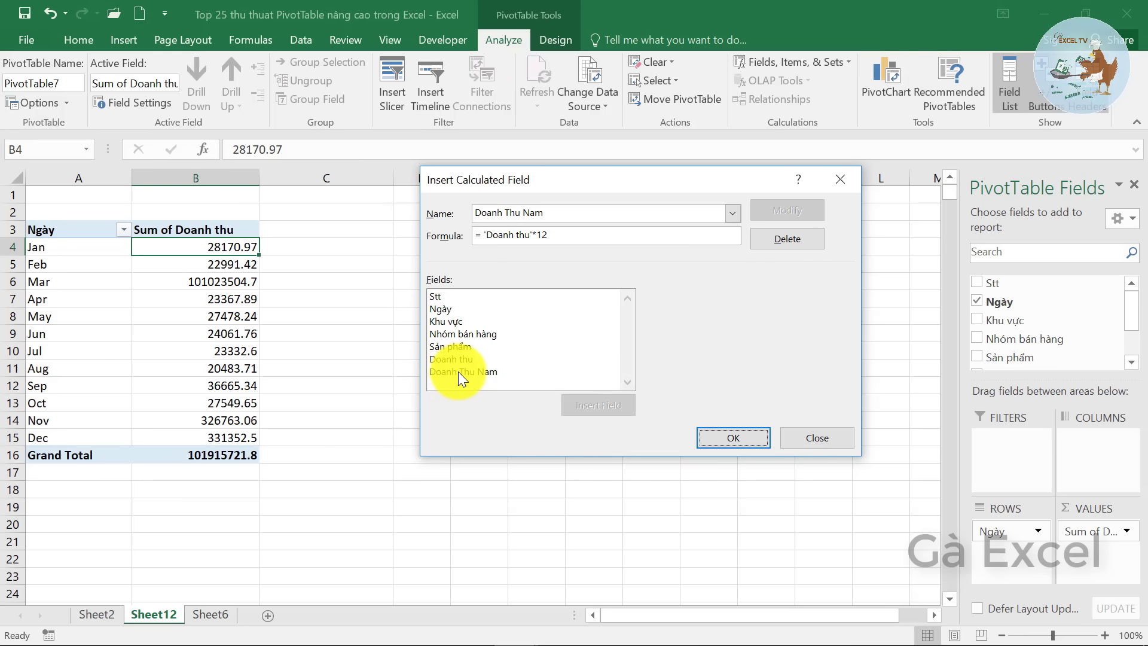
click(729, 444)
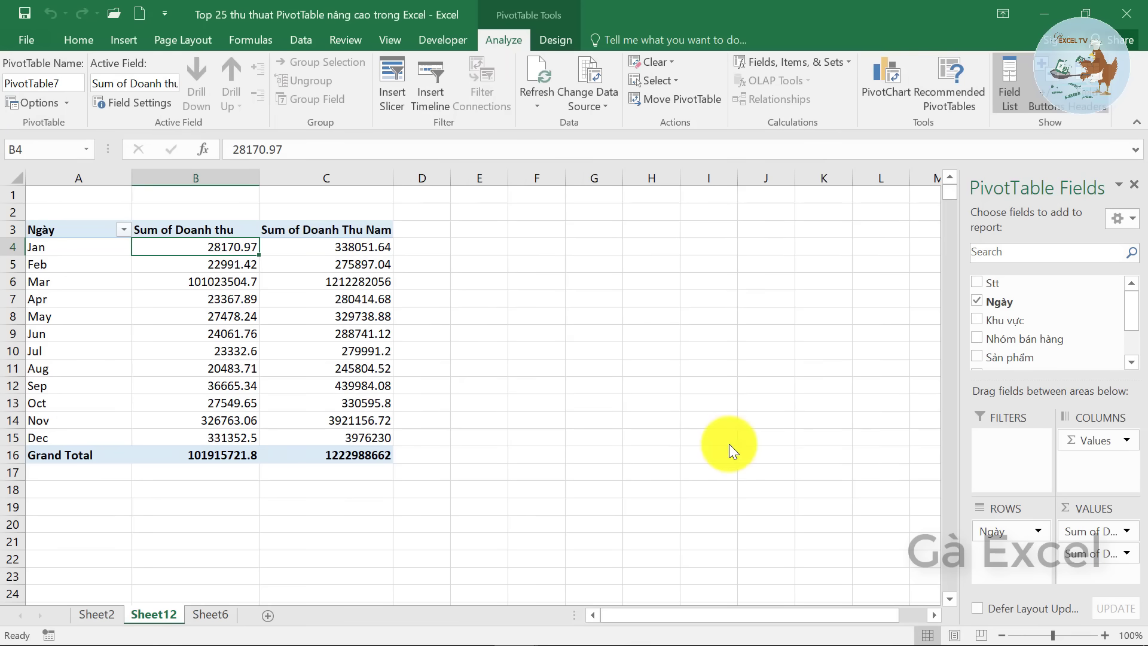
Step: Compare January's Doanh thu and Doanh Thu Nam values, then check May's revenue
click(322, 230)
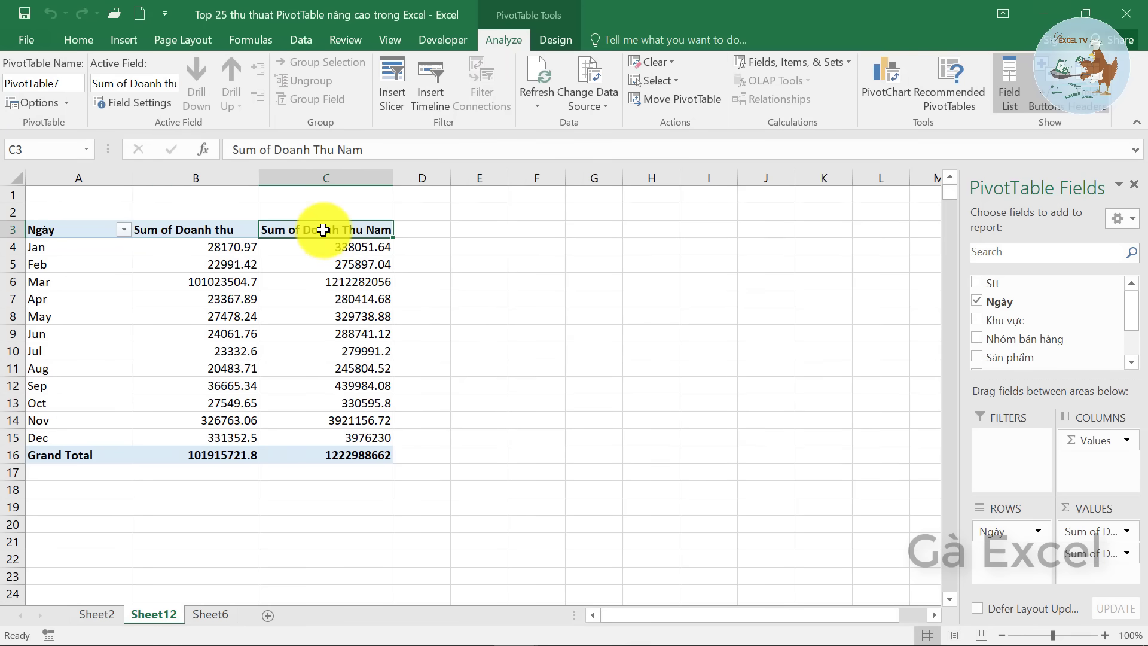
click(295, 249)
click(206, 248)
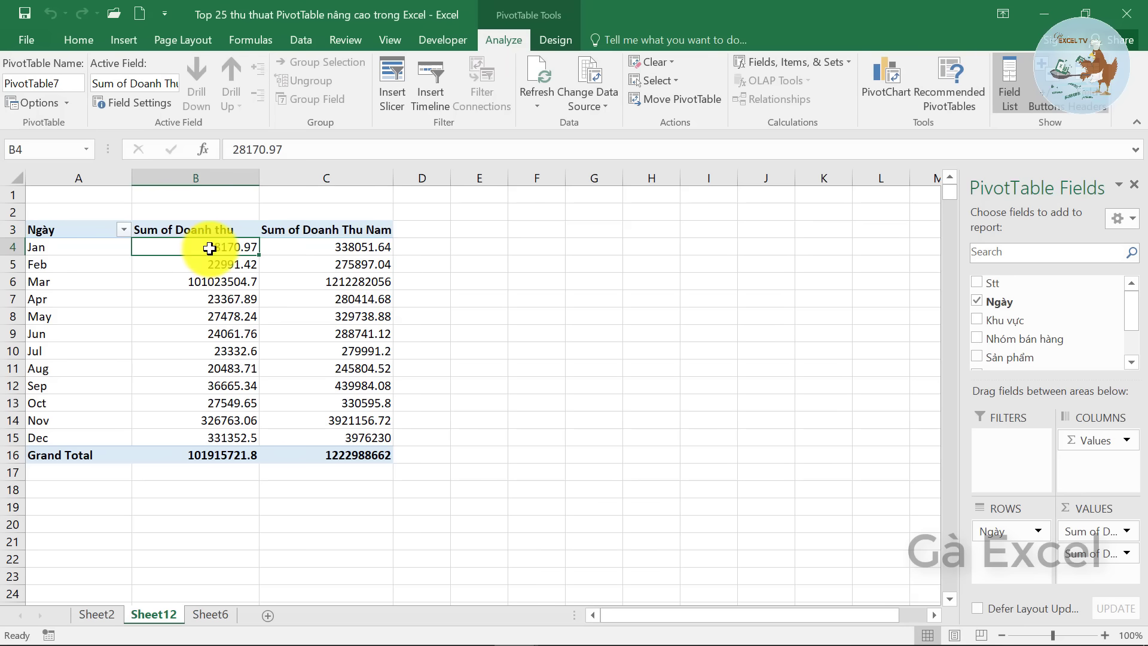
click(65, 249)
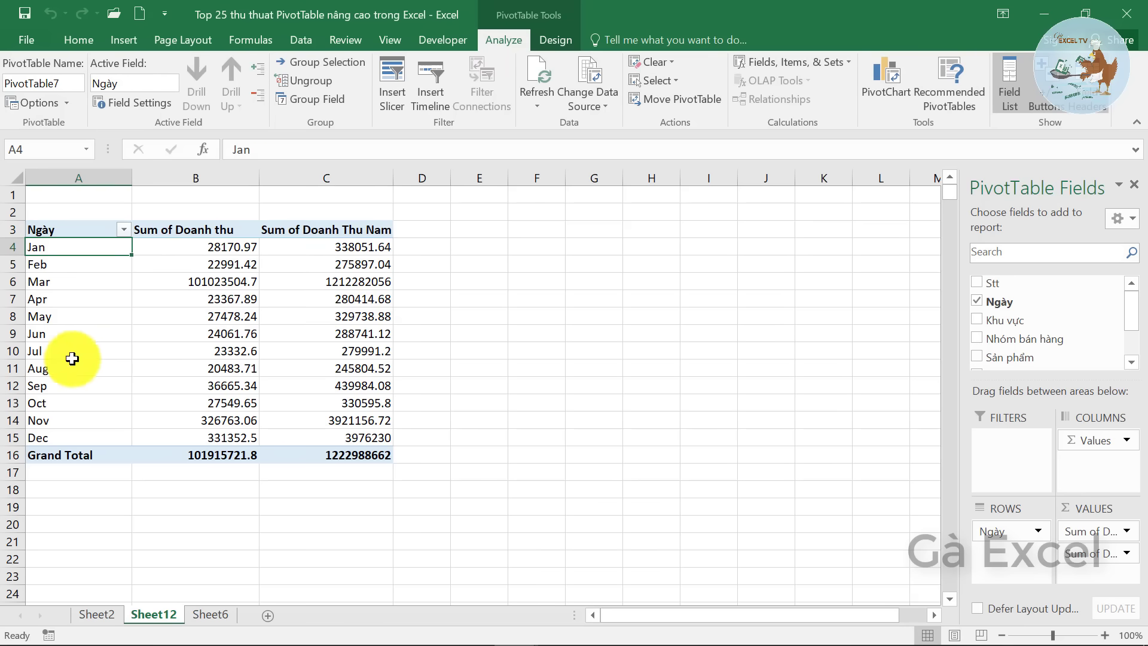
click(233, 247)
click(335, 248)
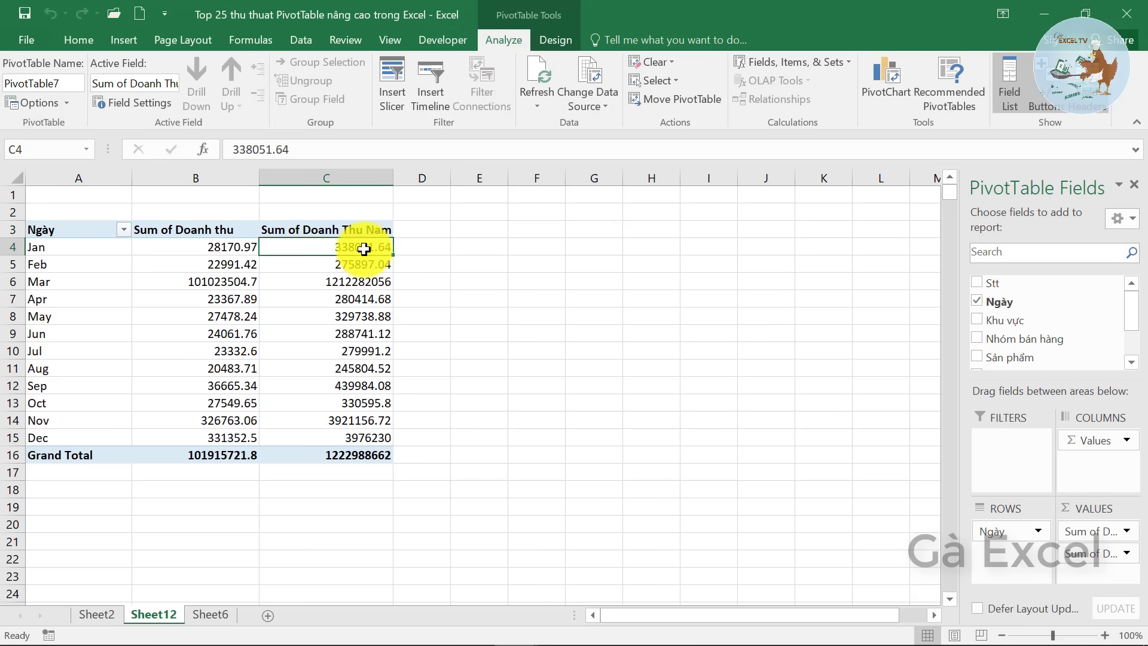
click(429, 245)
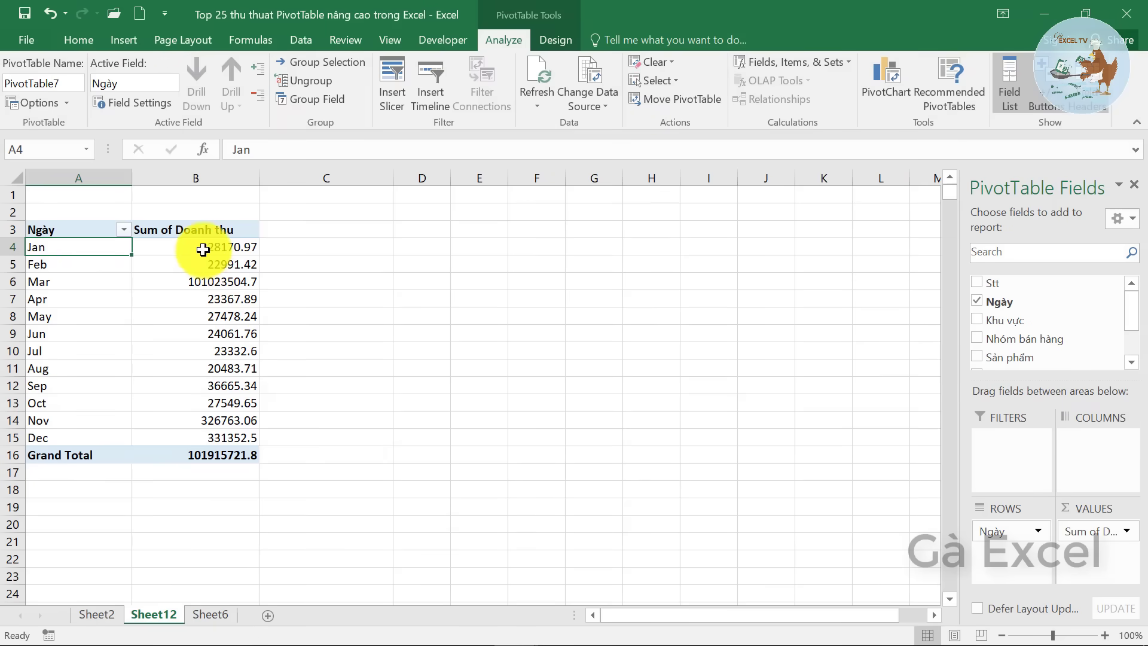
click(216, 252)
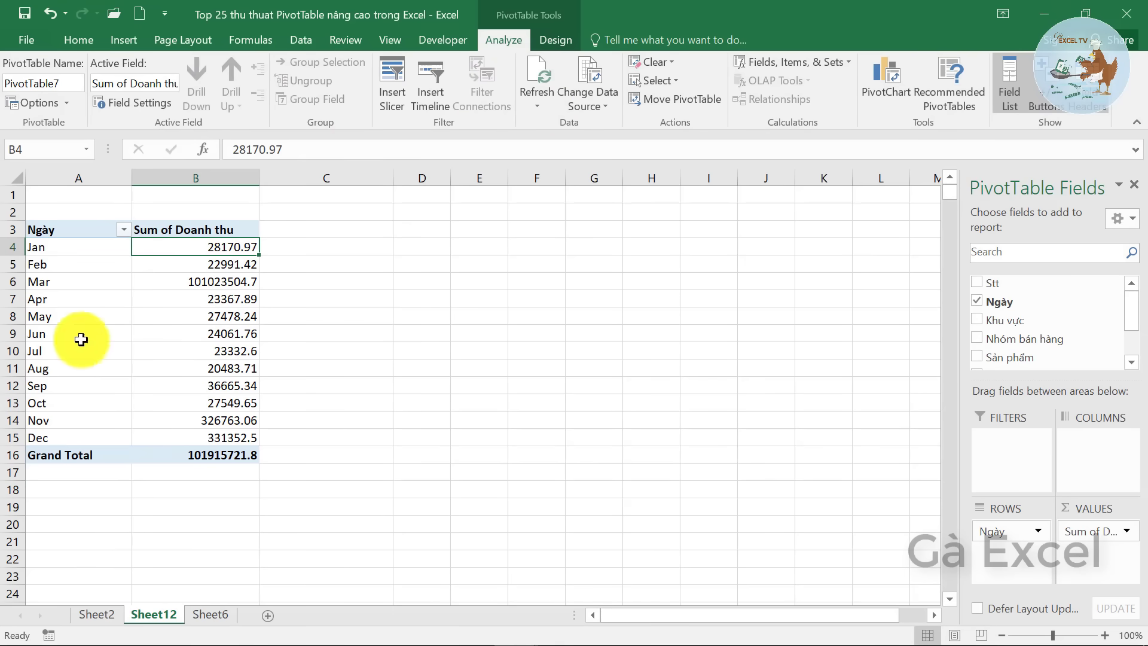
click(188, 308)
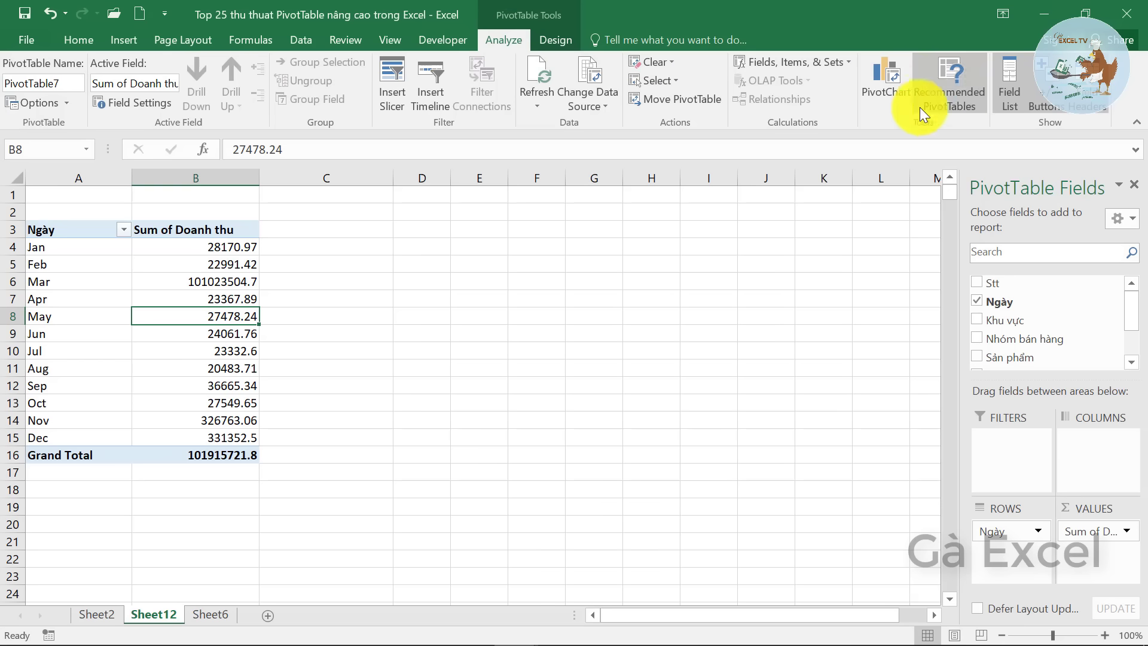
Step: Insert a clustered column PivotChart of monthly revenue beside the pivot; inspect March's large total
click(885, 92)
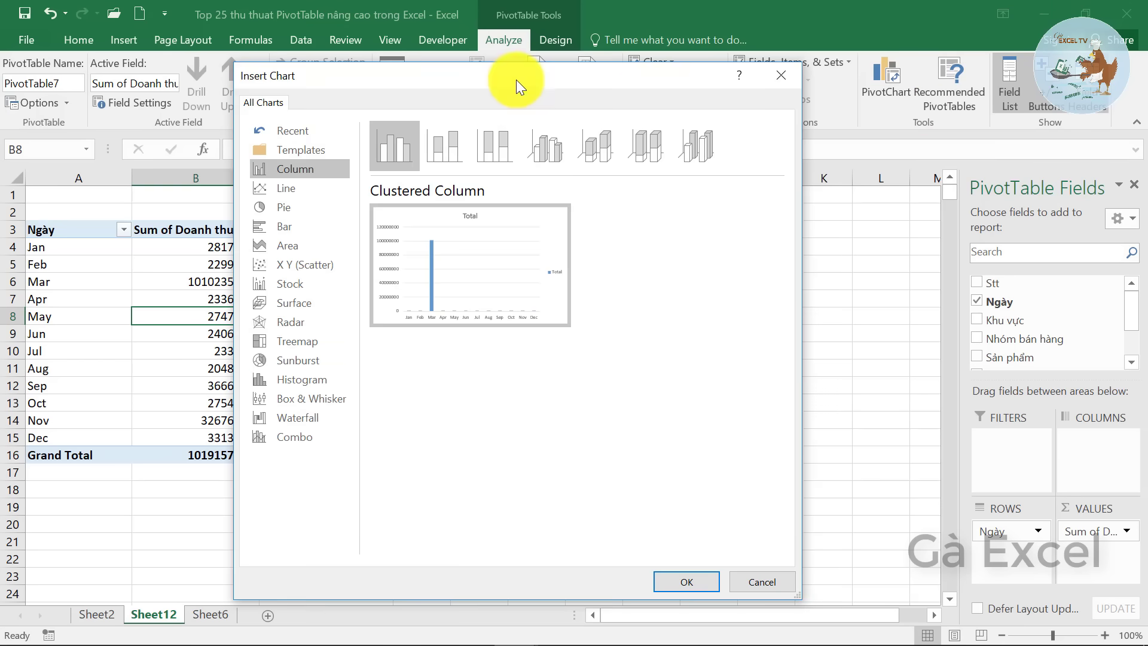
drag(516, 80, 690, 99)
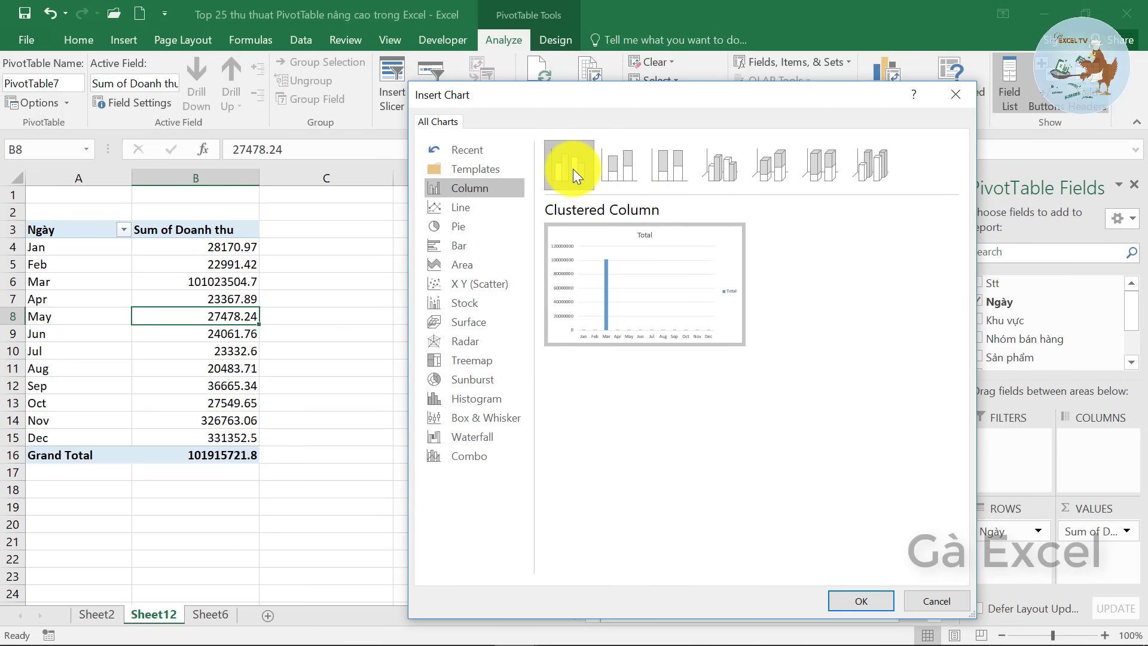
click(845, 602)
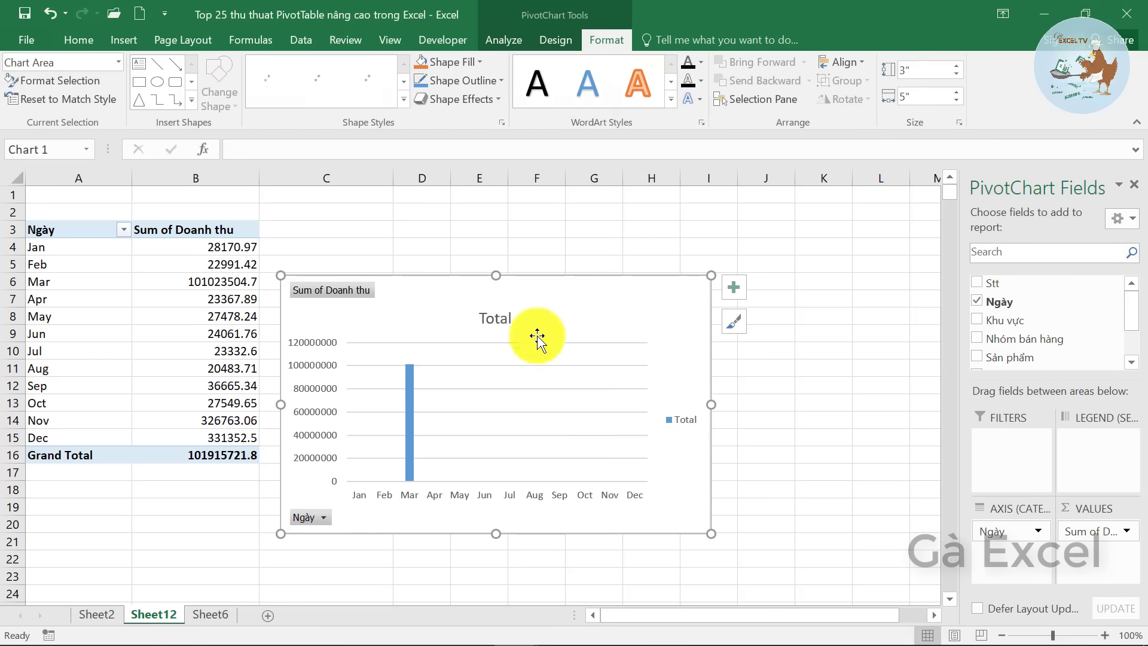
drag(533, 332, 598, 277)
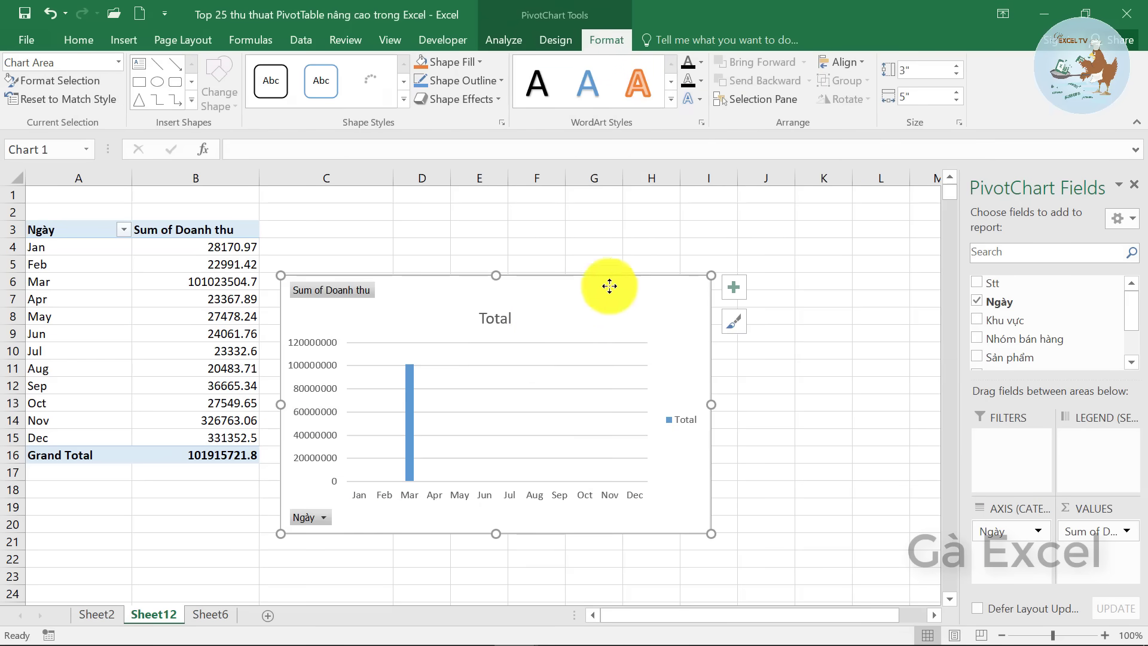
click(190, 285)
Step: Delete the four extra huge-revenue rows at the end of Sheet6's data, then return to Sheet12
click(210, 614)
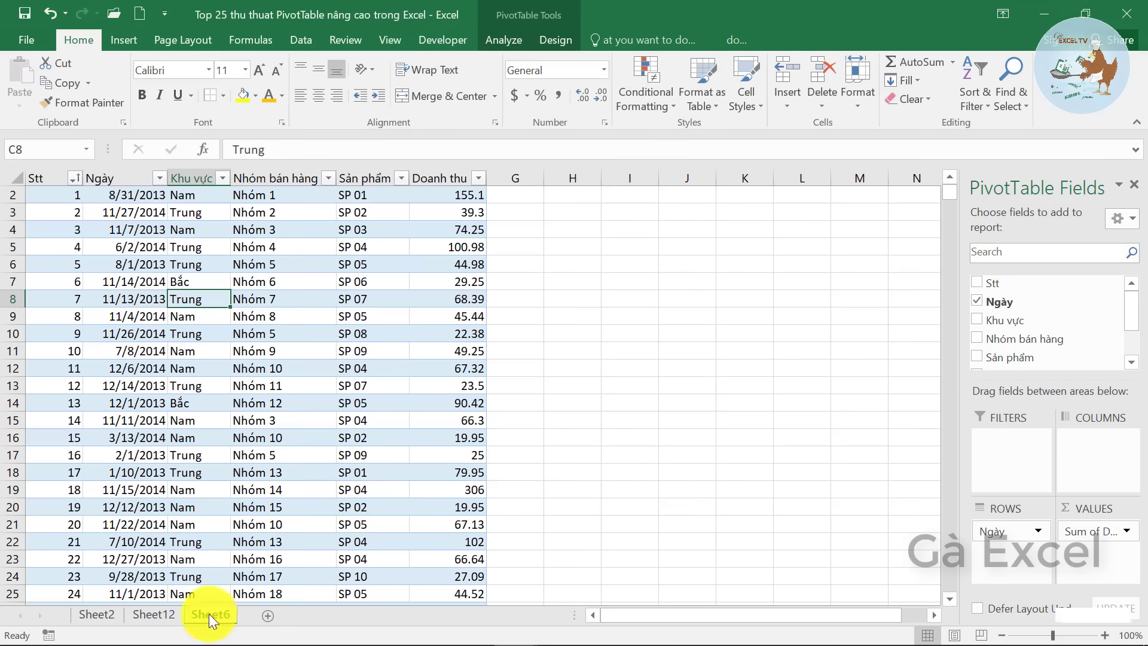
drag(1144, 191, 1137, 584)
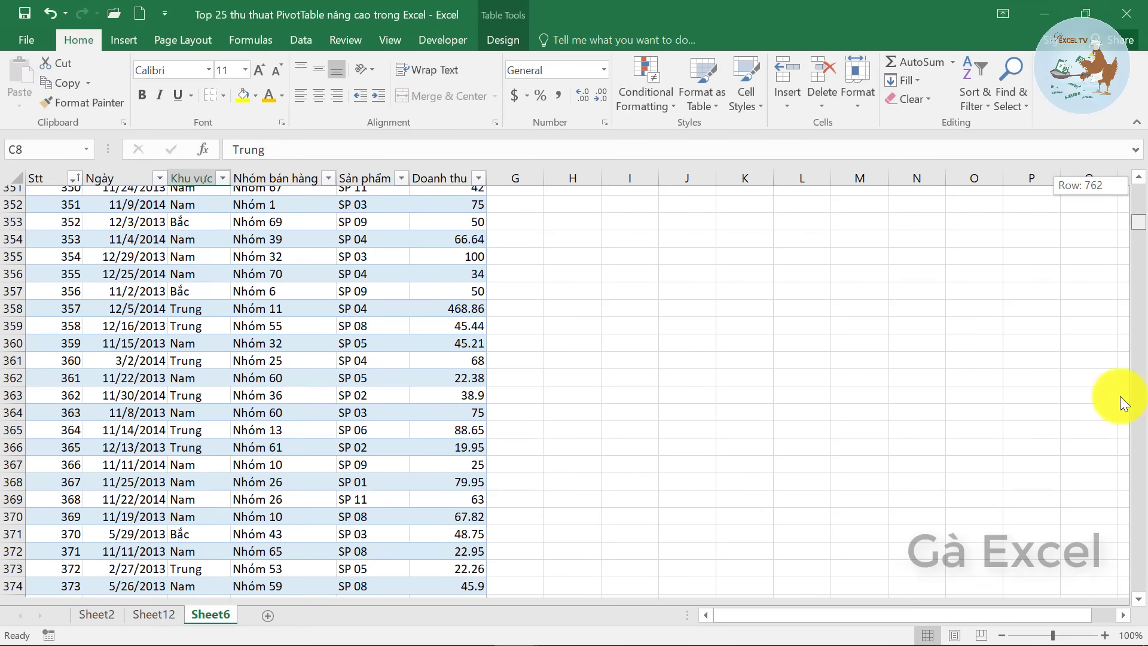
drag(20, 542, 17, 493)
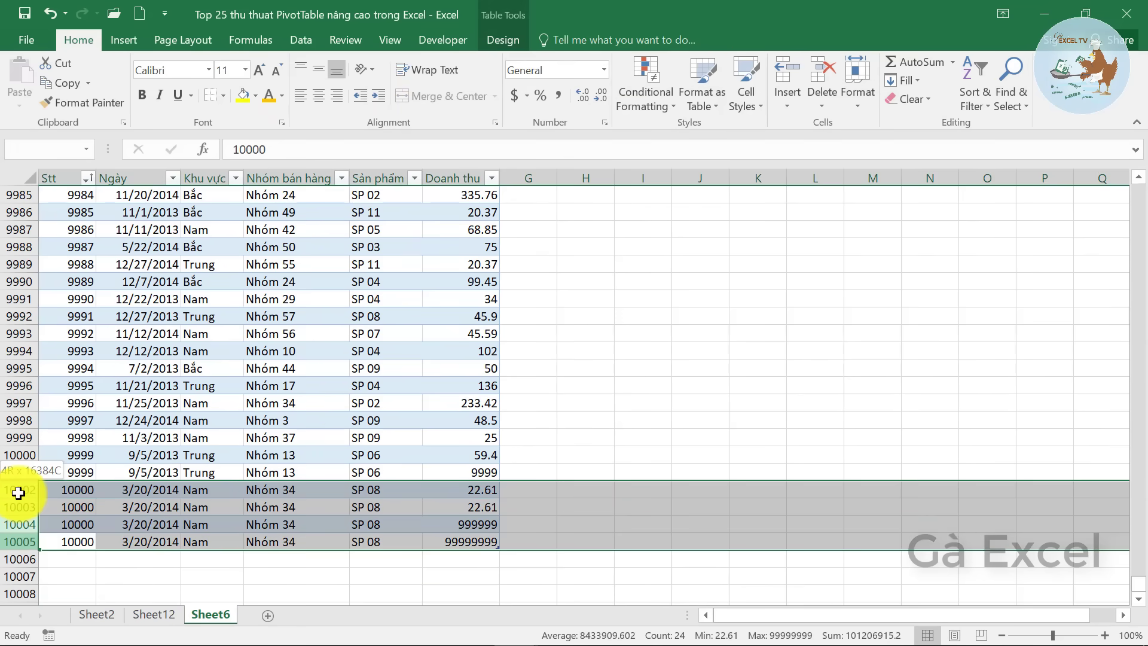
right_click(19, 491)
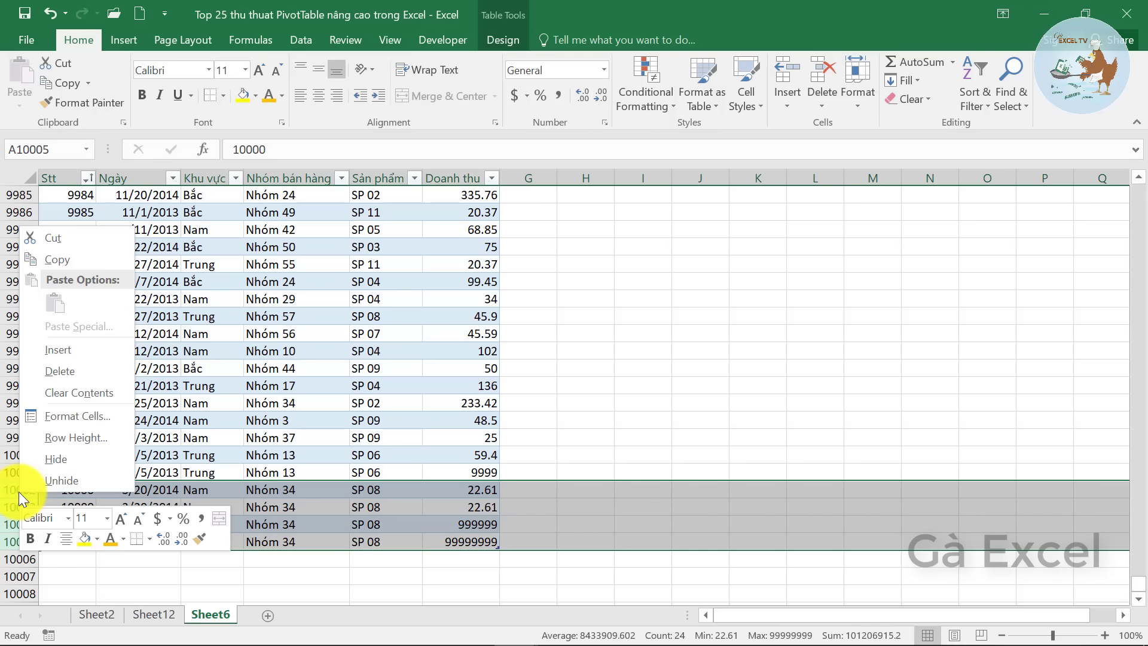
click(62, 379)
click(299, 385)
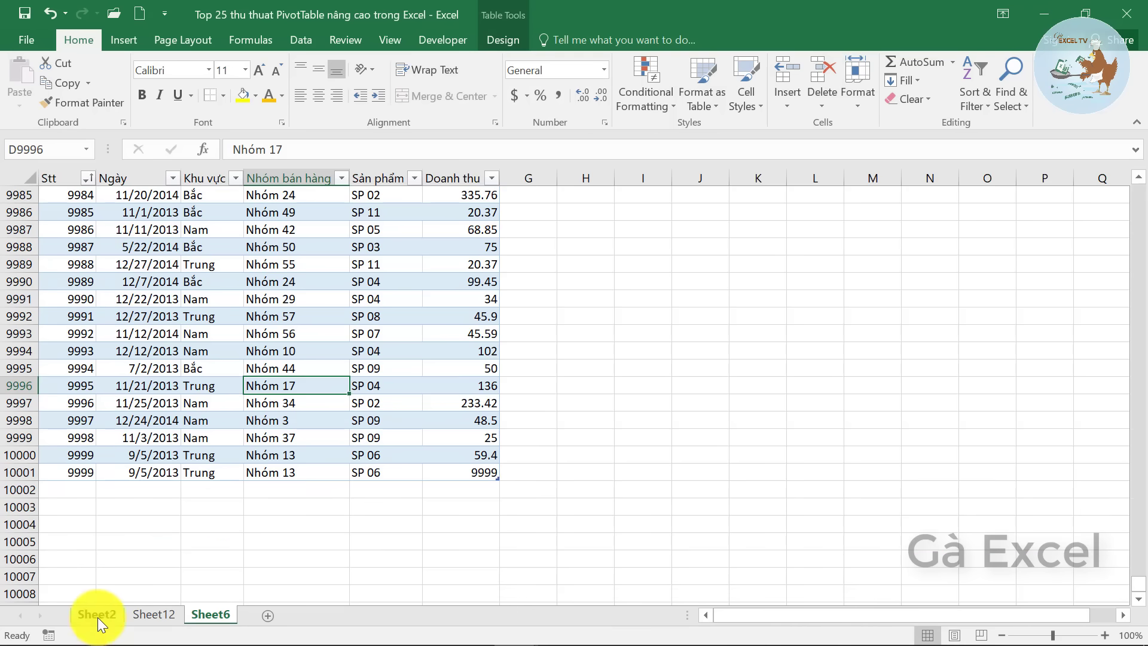
click(154, 615)
Step: Refresh the pivot with corrected data, add Khu vực to Rows, and shift the chart right
right_click(172, 305)
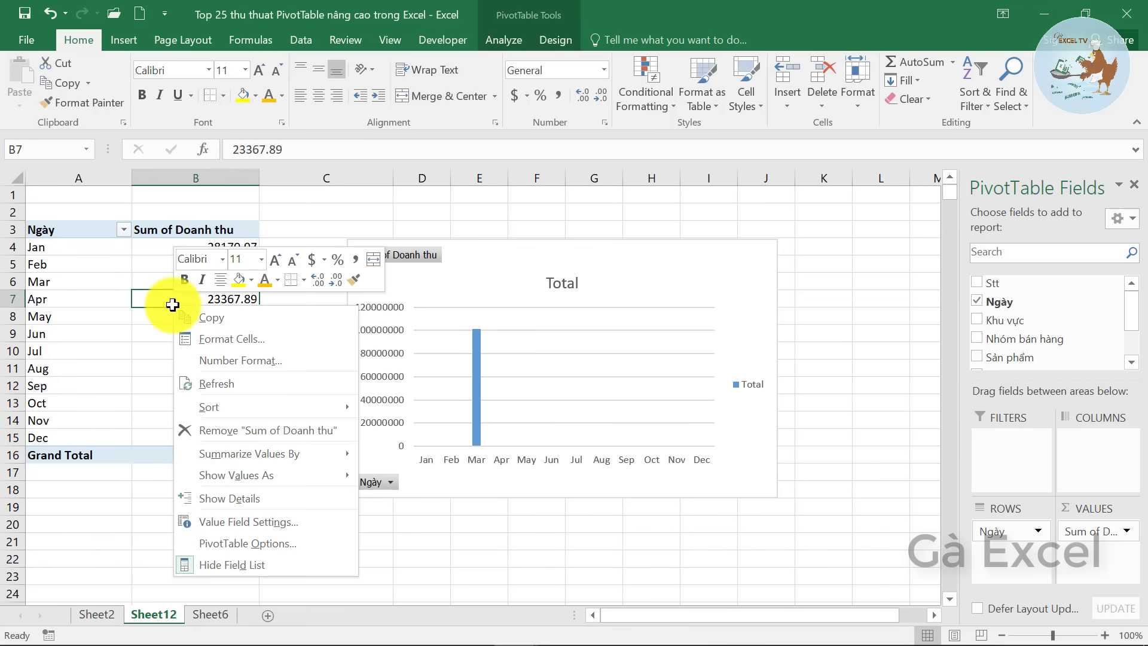
click(228, 390)
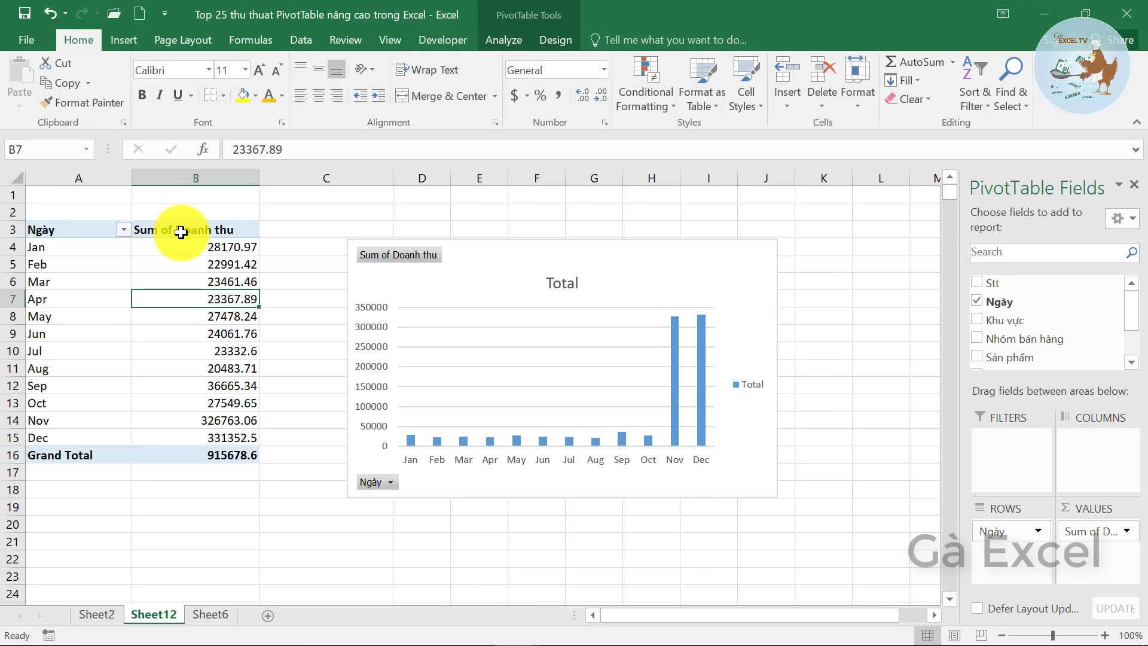
drag(1027, 321, 1022, 521)
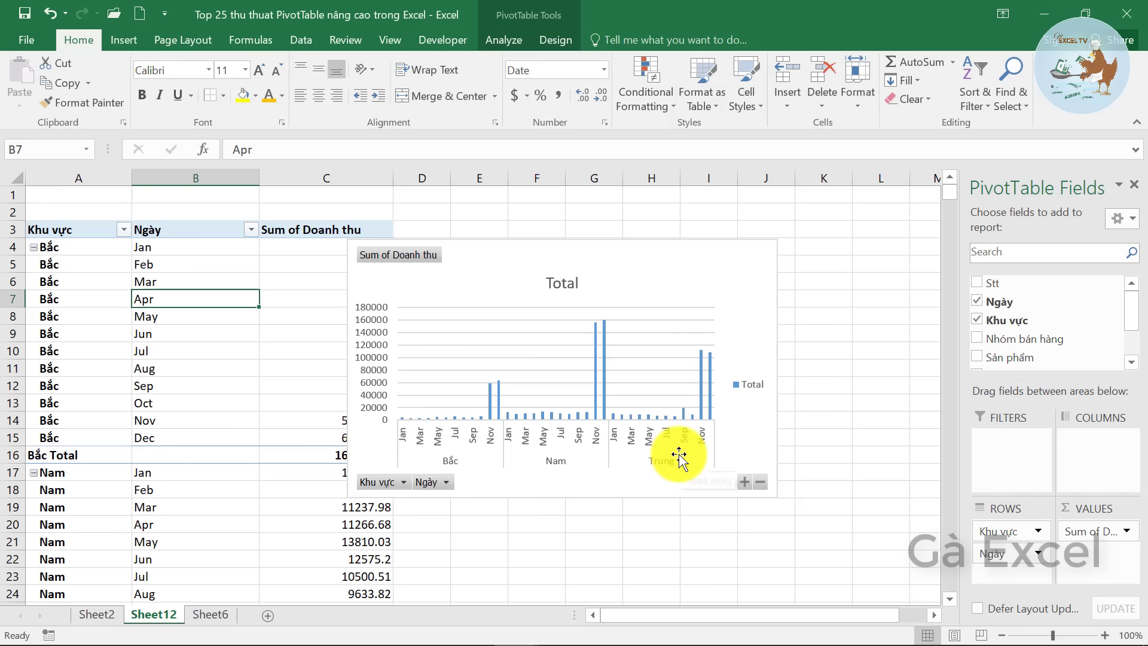
drag(500, 264, 565, 260)
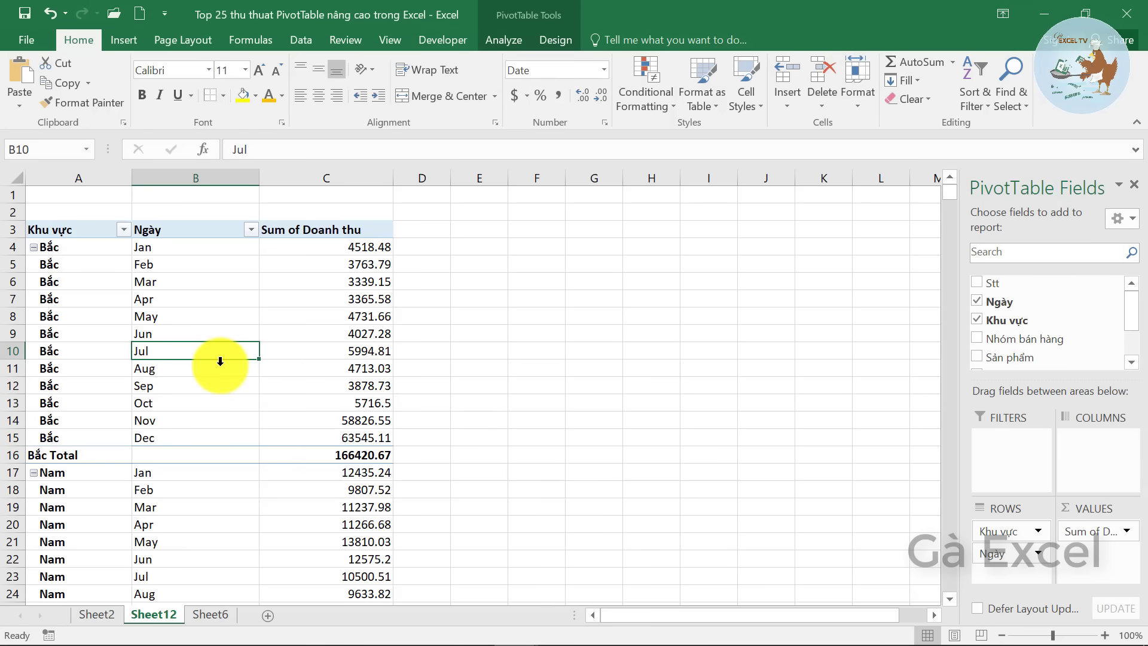
Step: Insert Khu vực and Nhóm bán hàng slicers for the revenue PivotTable
click(514, 44)
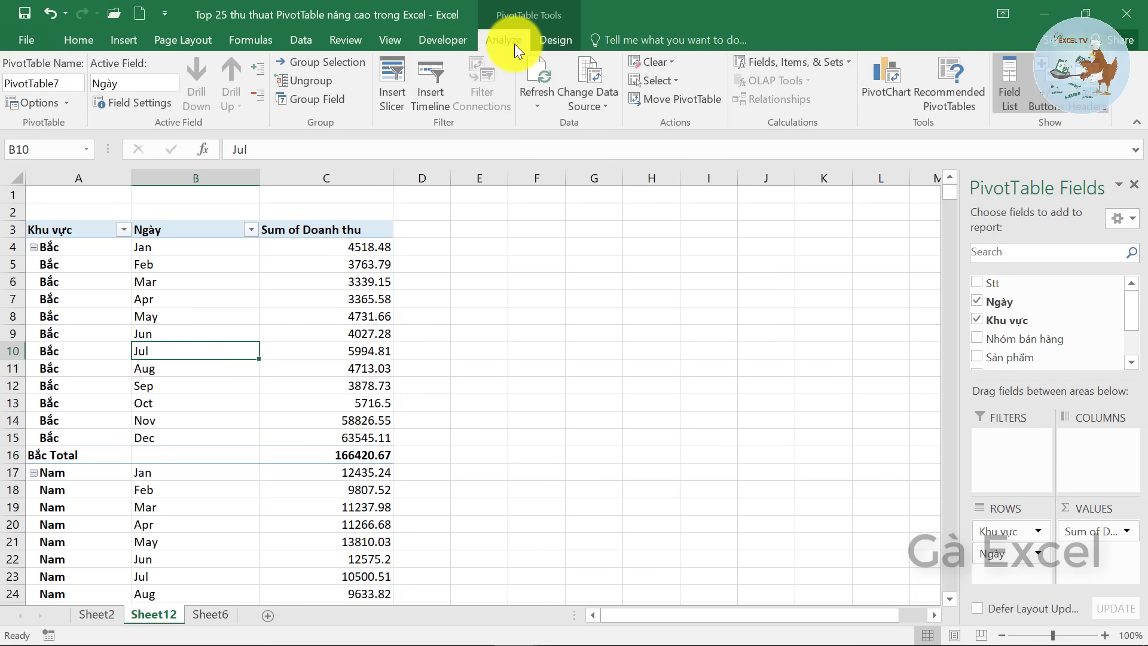
click(392, 101)
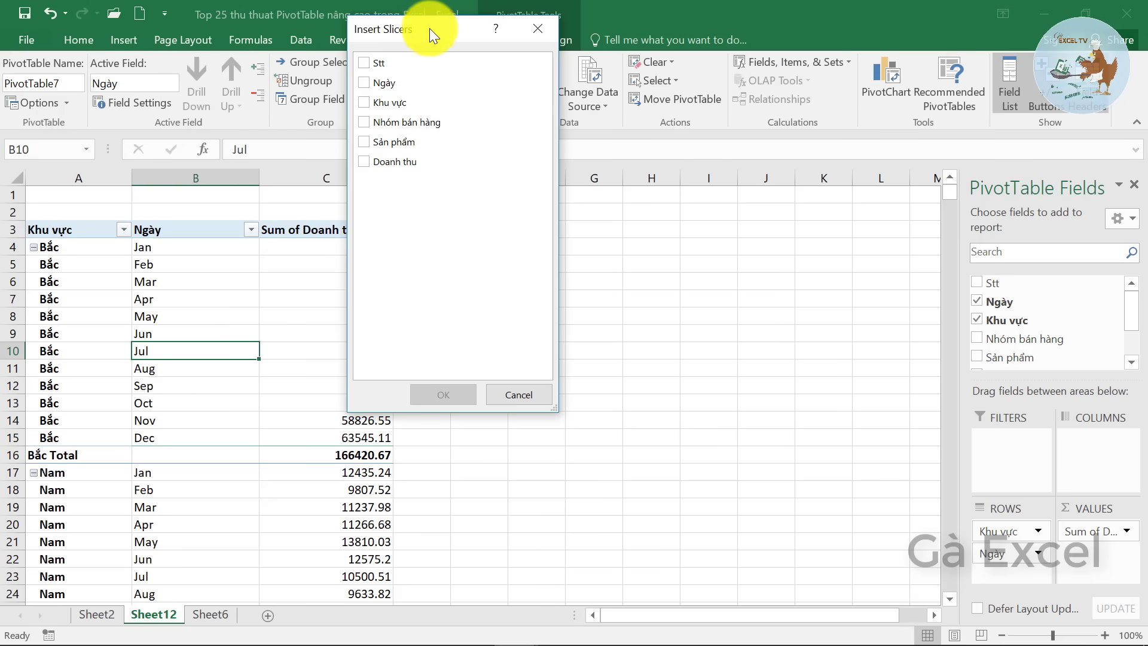
drag(430, 29, 611, 185)
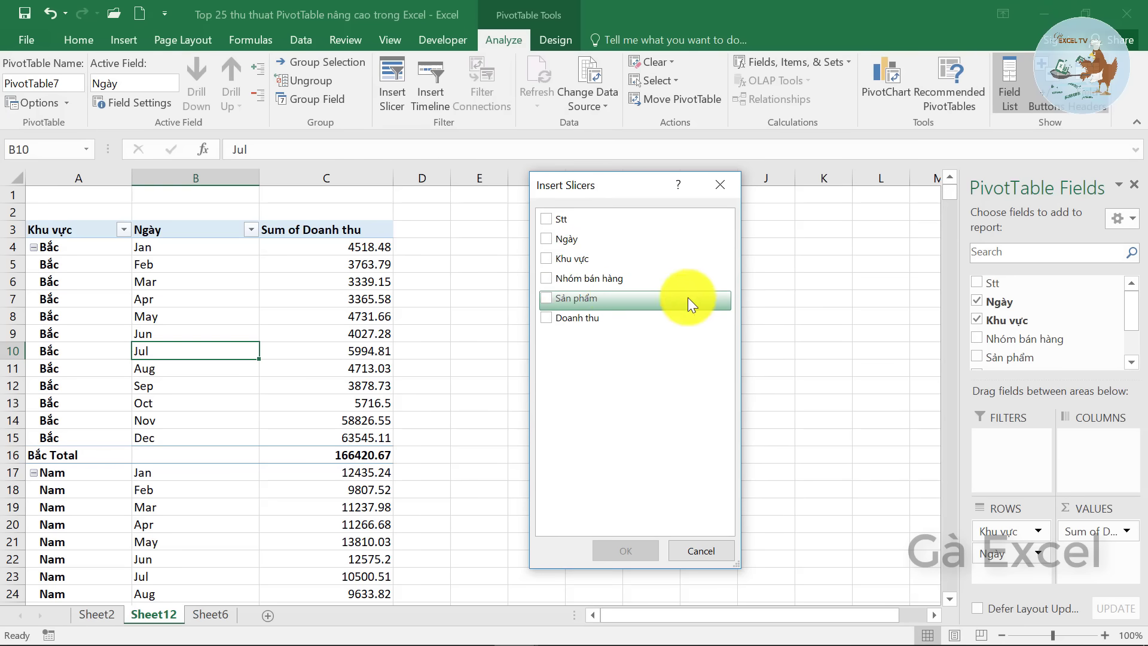
click(546, 259)
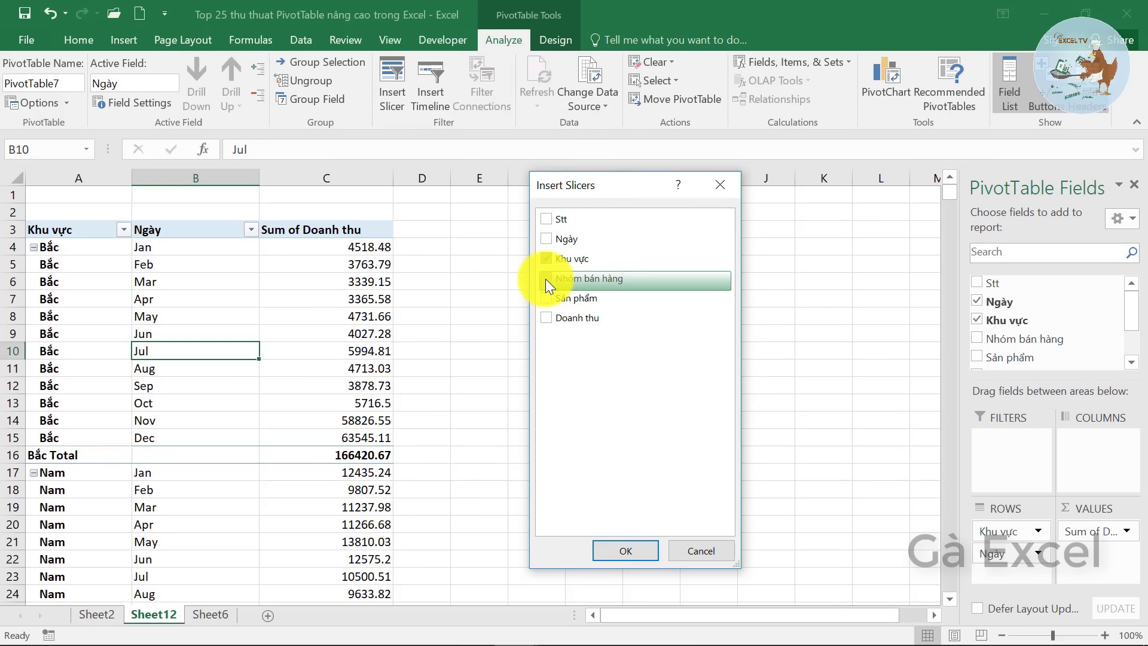
click(546, 279)
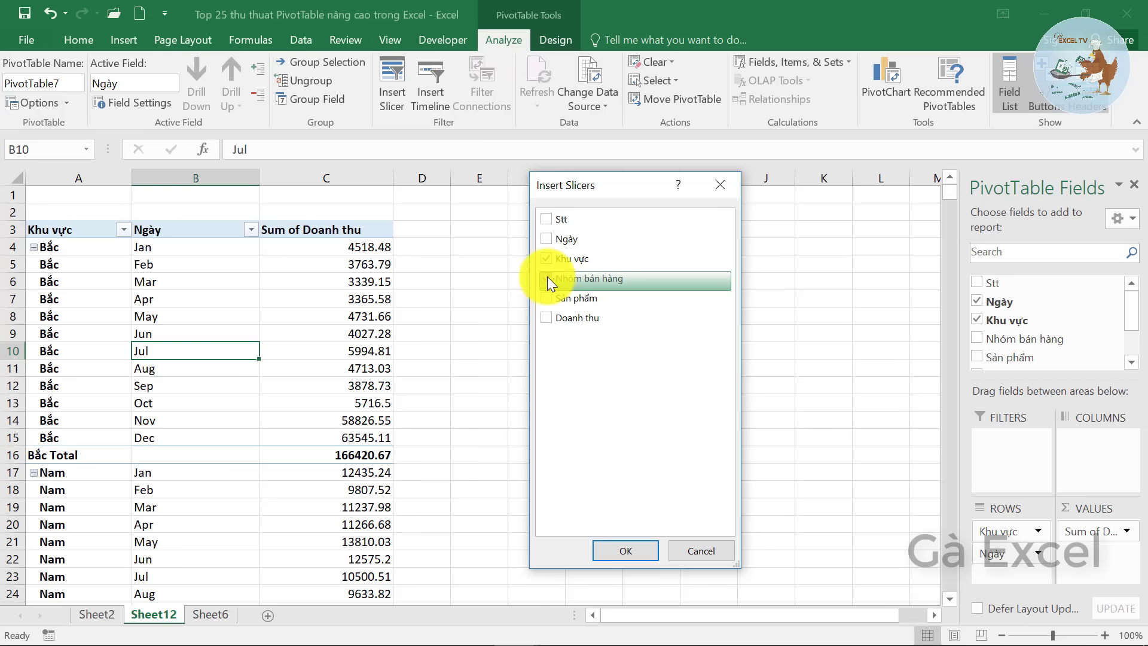
click(630, 550)
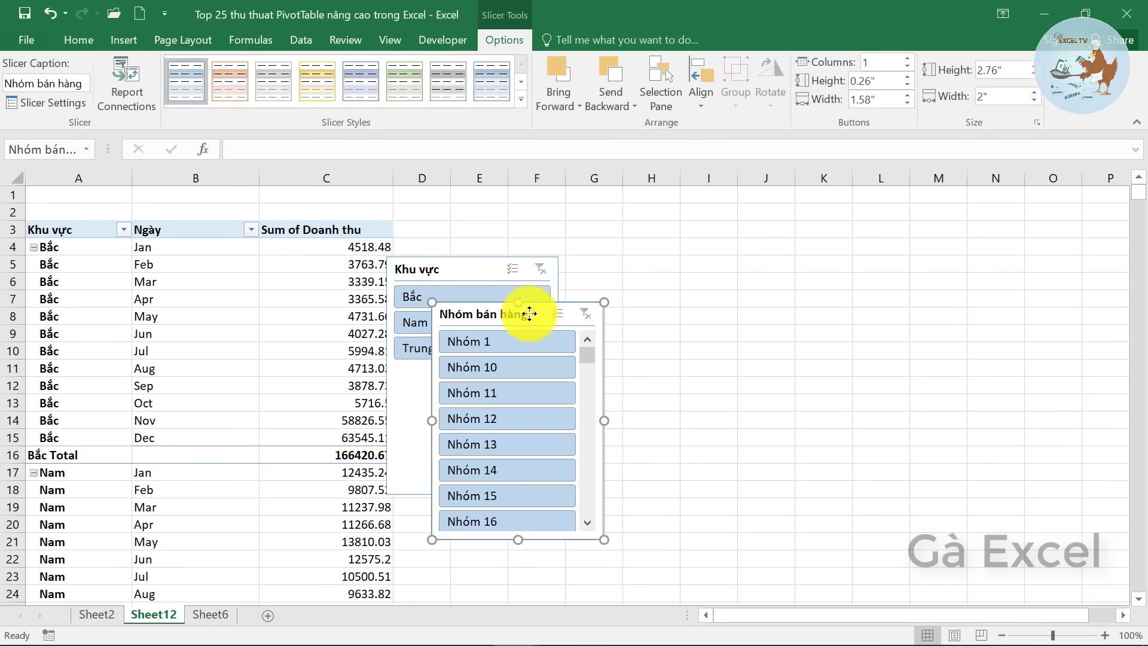
Step: Line the two slicers up beside the pivot and multi-select regions Bắc and Nam
drag(530, 313, 734, 248)
drag(453, 271, 506, 205)
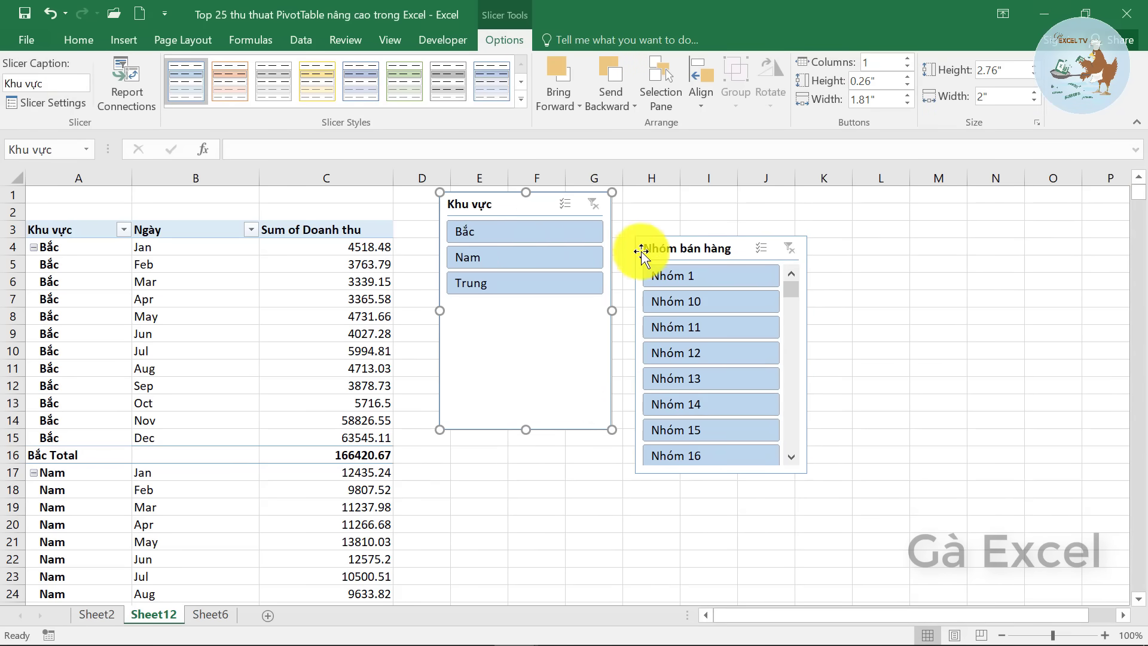
drag(641, 254, 626, 204)
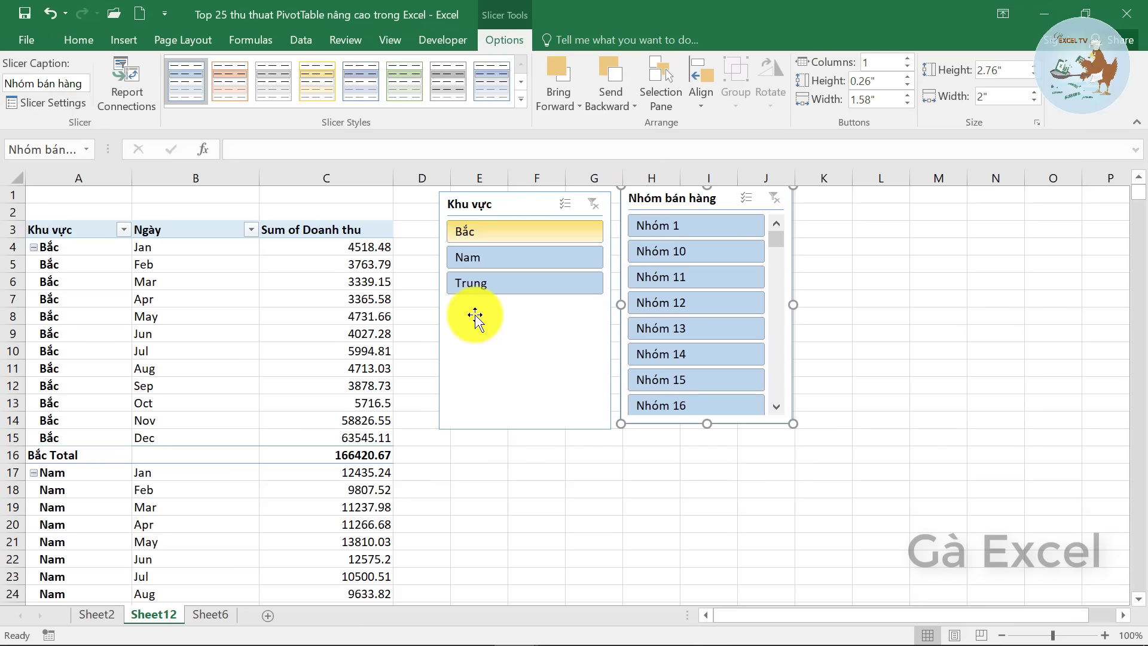
click(506, 229)
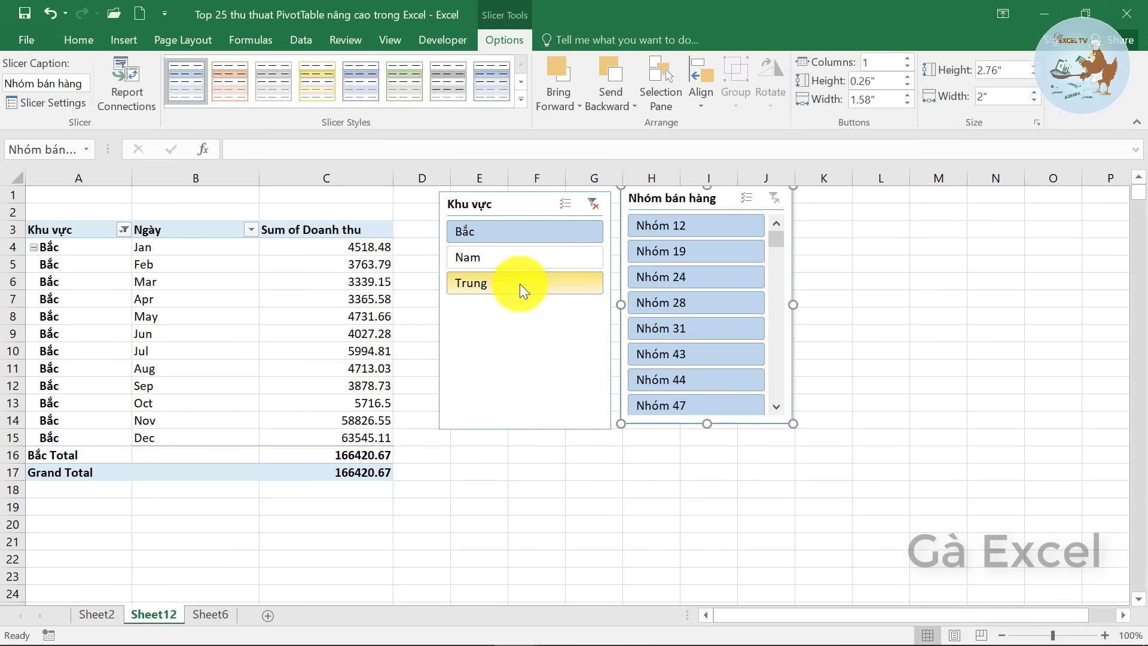
click(490, 258)
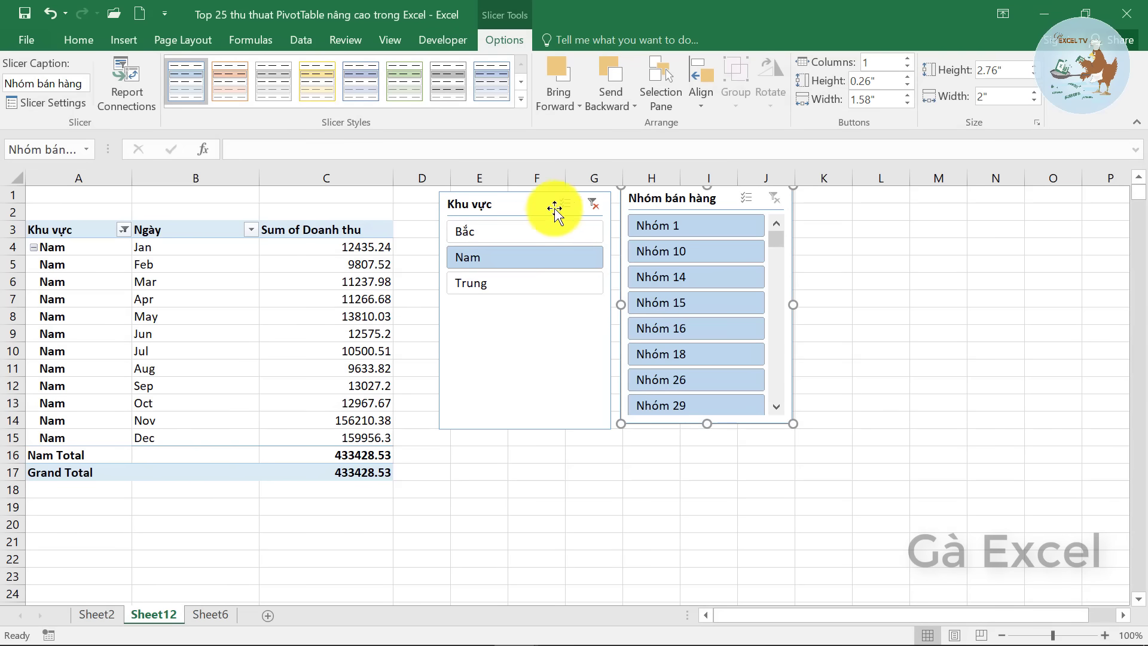
click(565, 206)
click(498, 233)
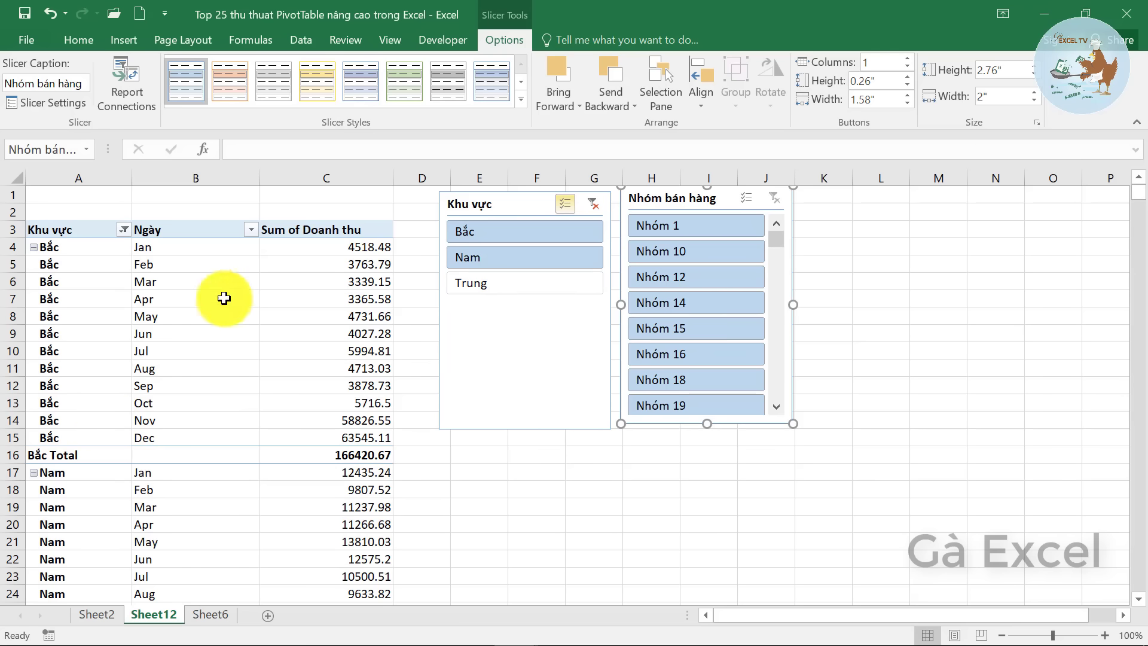
Step: Multi-select sales groups Nhóm 10, Nhóm 12 and Nhóm 16 in the Nhóm bán hàng slicer
click(683, 250)
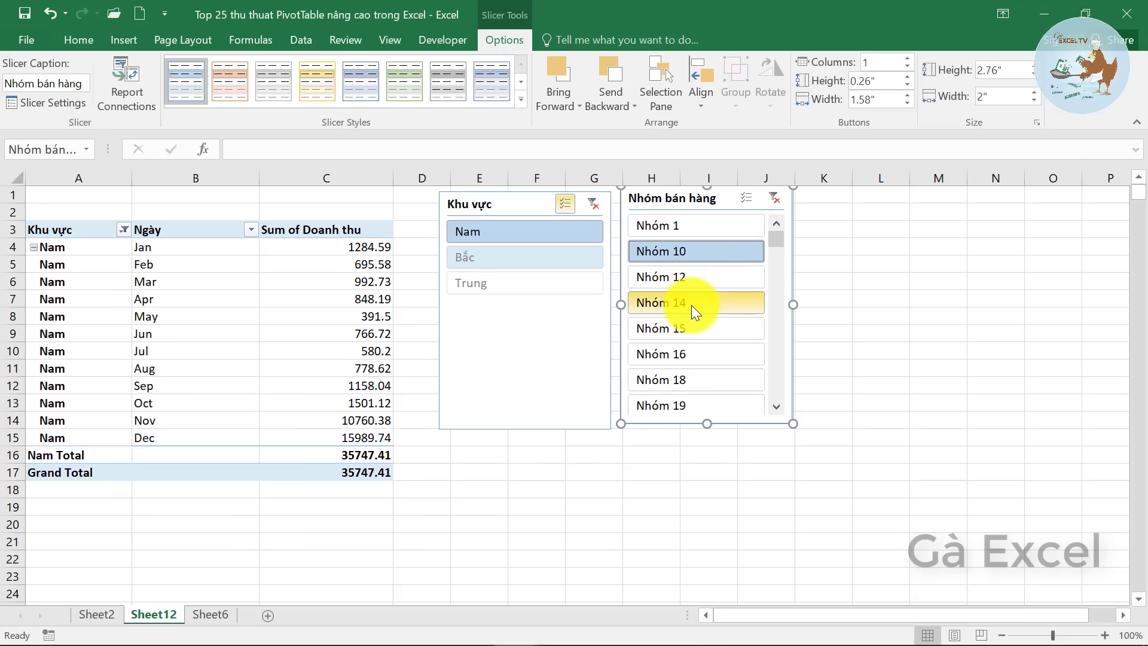
click(748, 199)
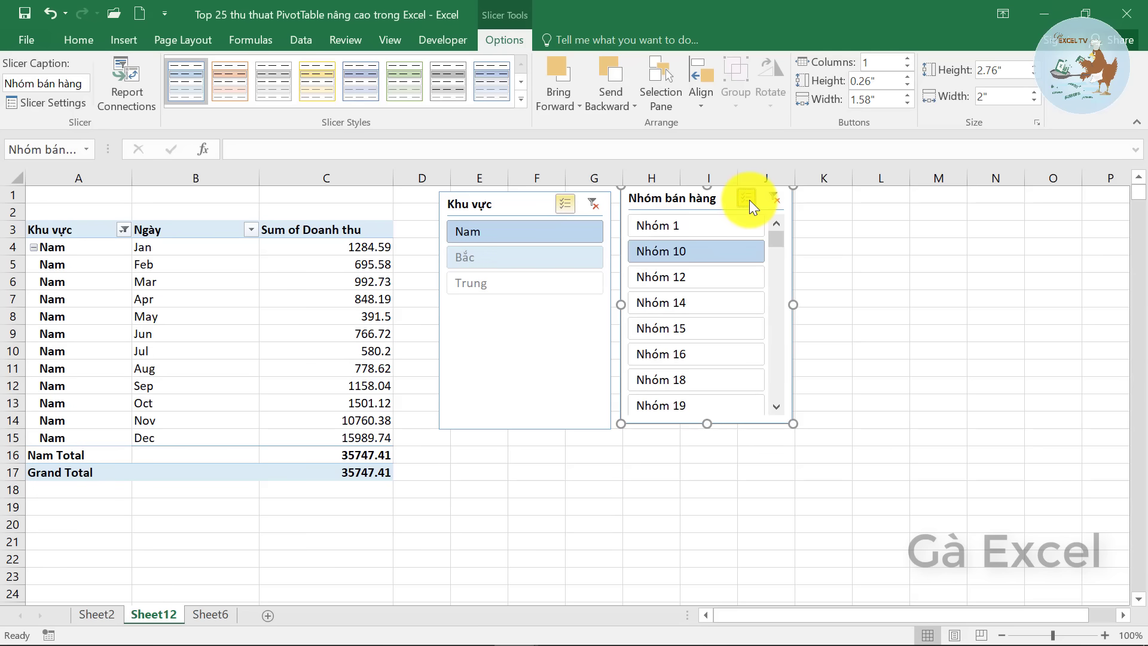
click(704, 274)
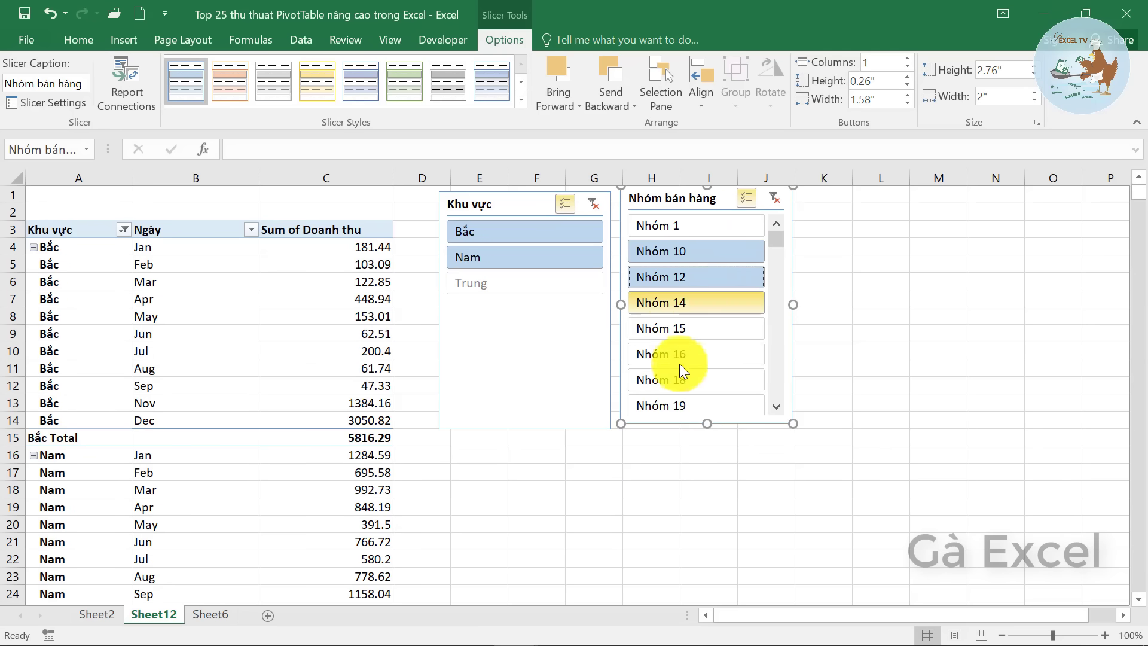
click(679, 356)
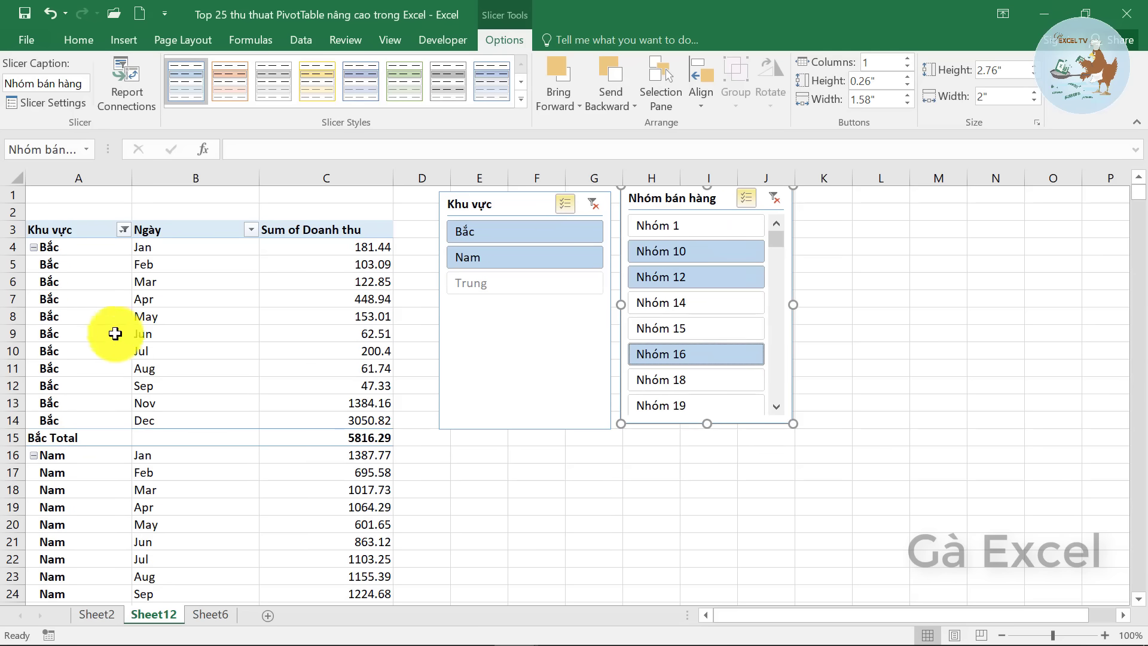
scroll(237, 412, down, 8)
scroll(237, 412, up, 5)
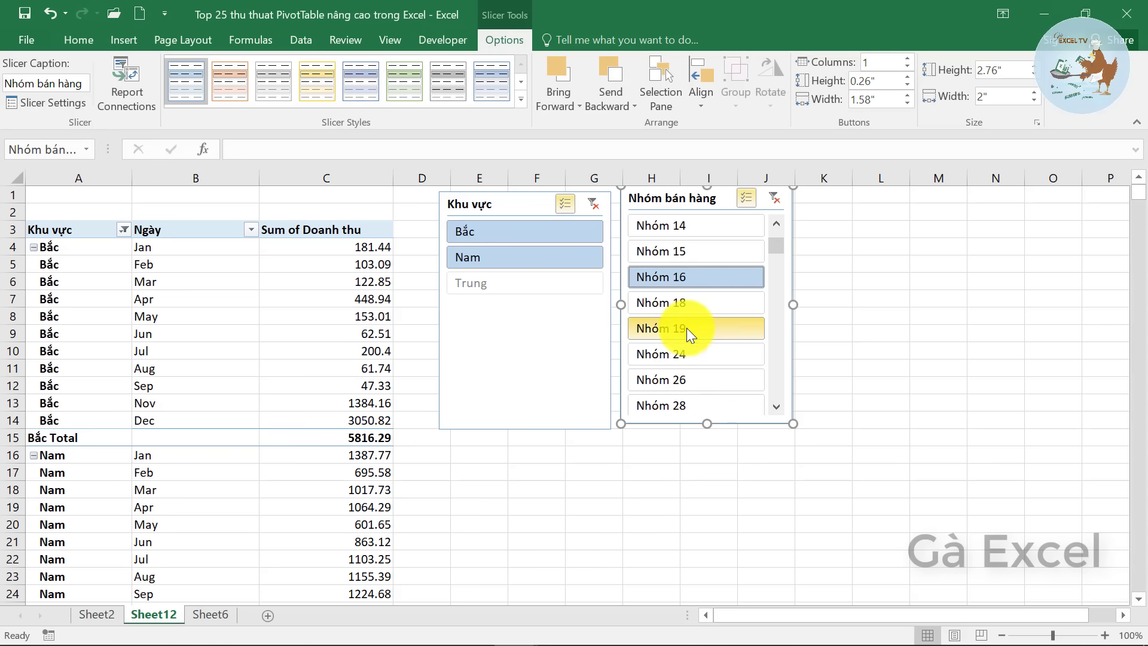
scroll(686, 328, up, 3)
scroll(687, 328, down, 3)
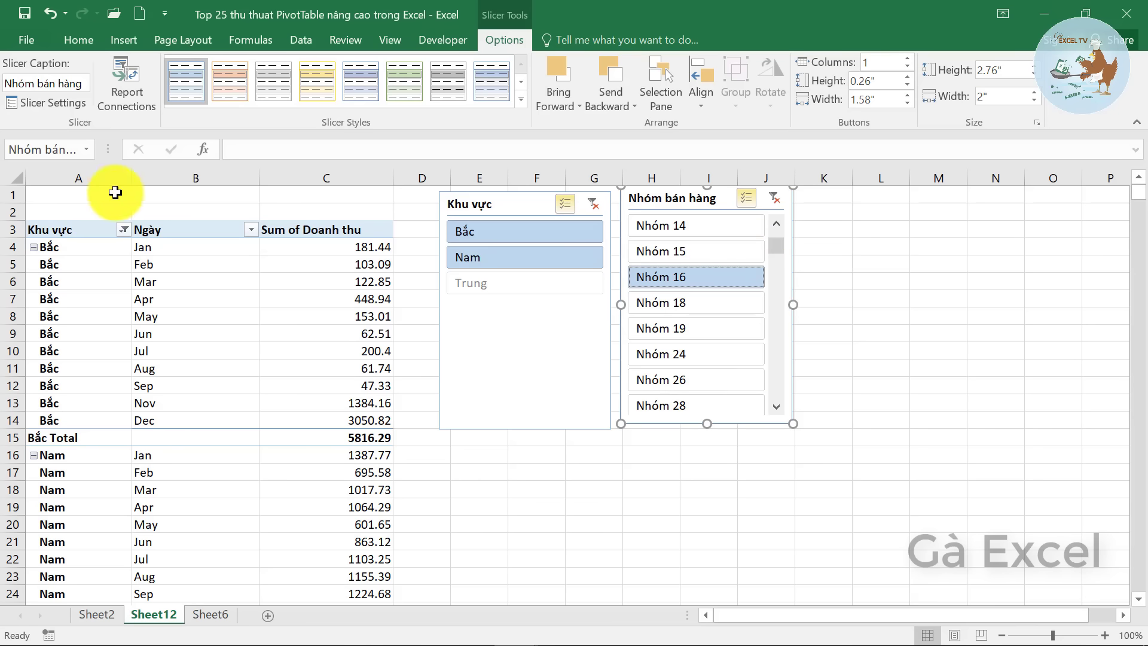
Step: Reselect Bắc and Nam in the Khu vực slicer
click(487, 235)
click(505, 257)
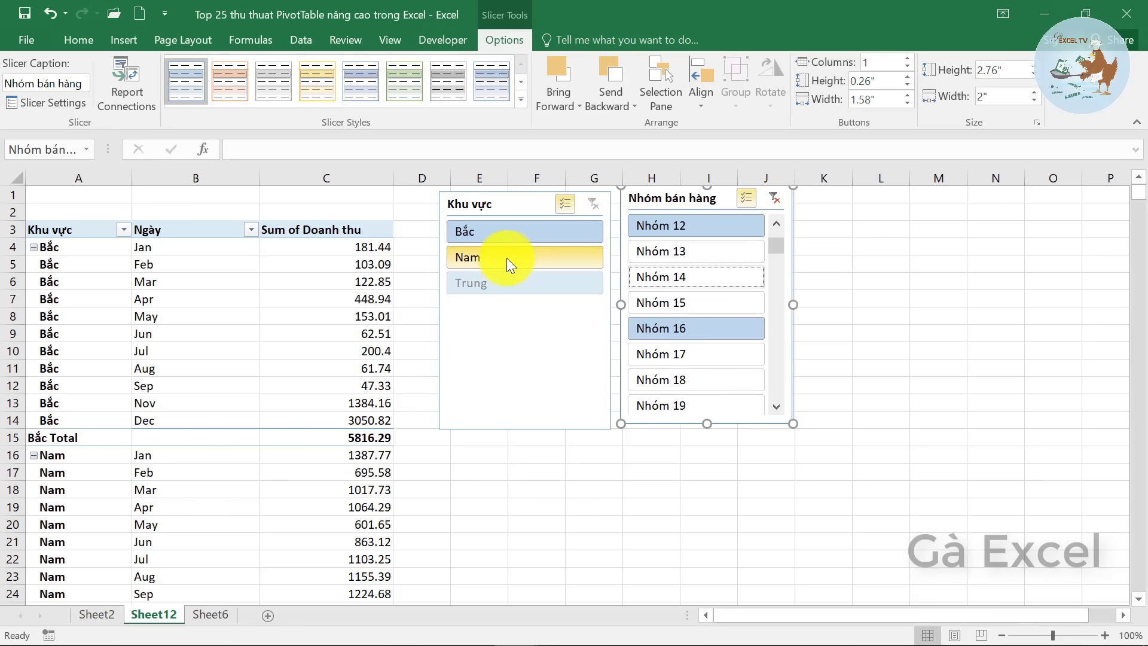
click(592, 204)
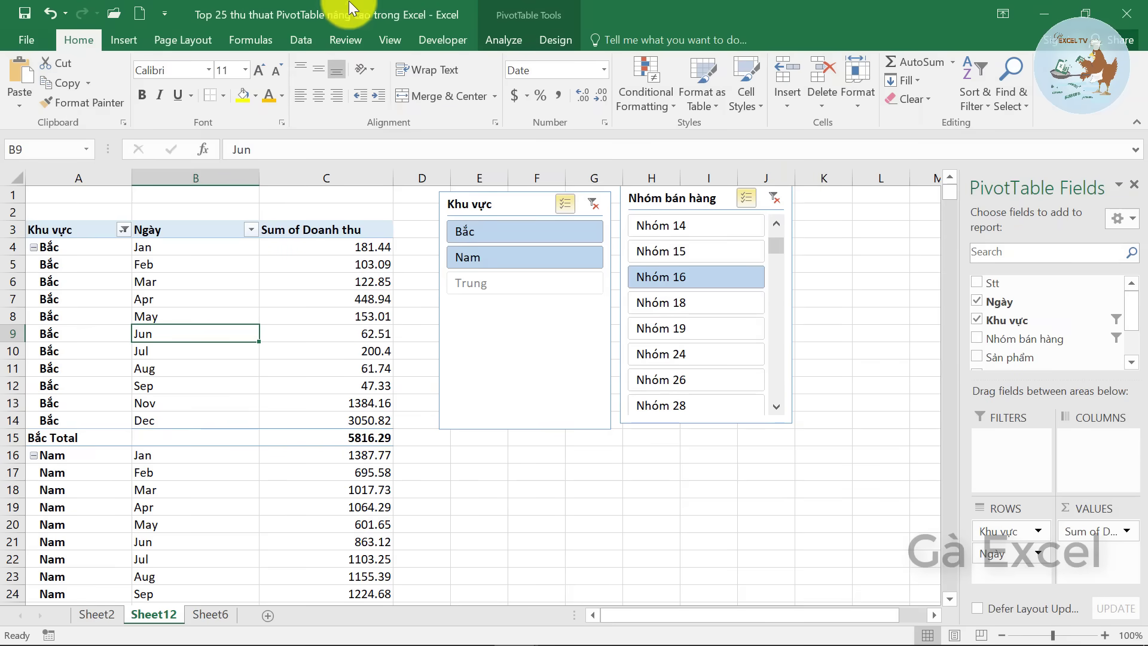
Step: Add a Ngày timeline to the PivotTable and place it below the slicers
click(175, 354)
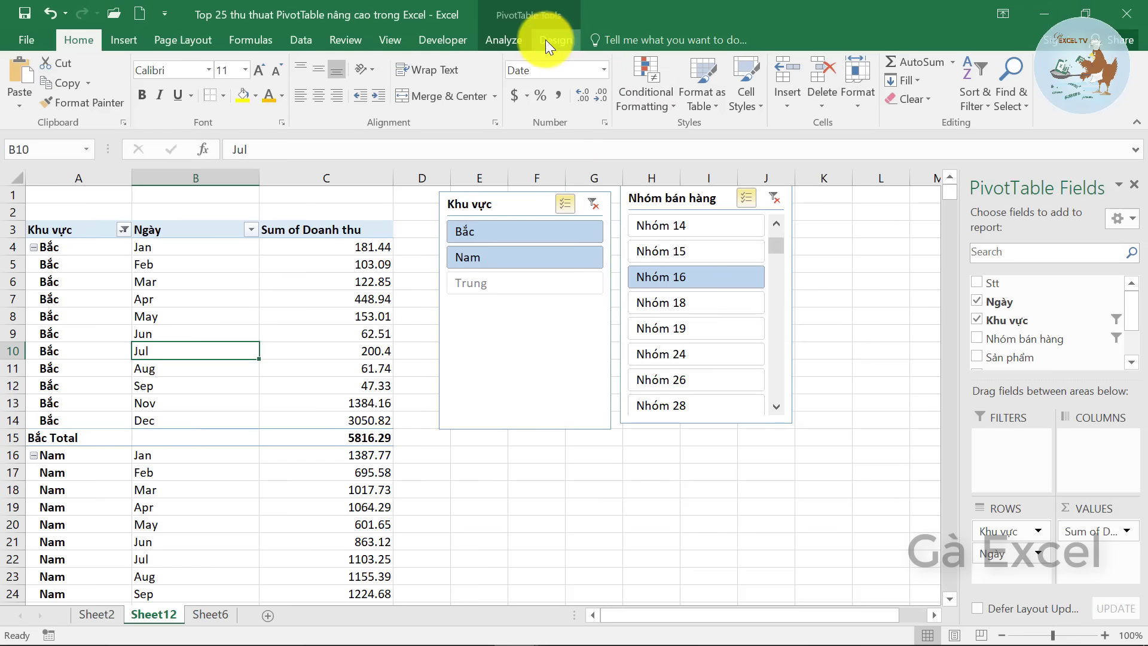
click(518, 40)
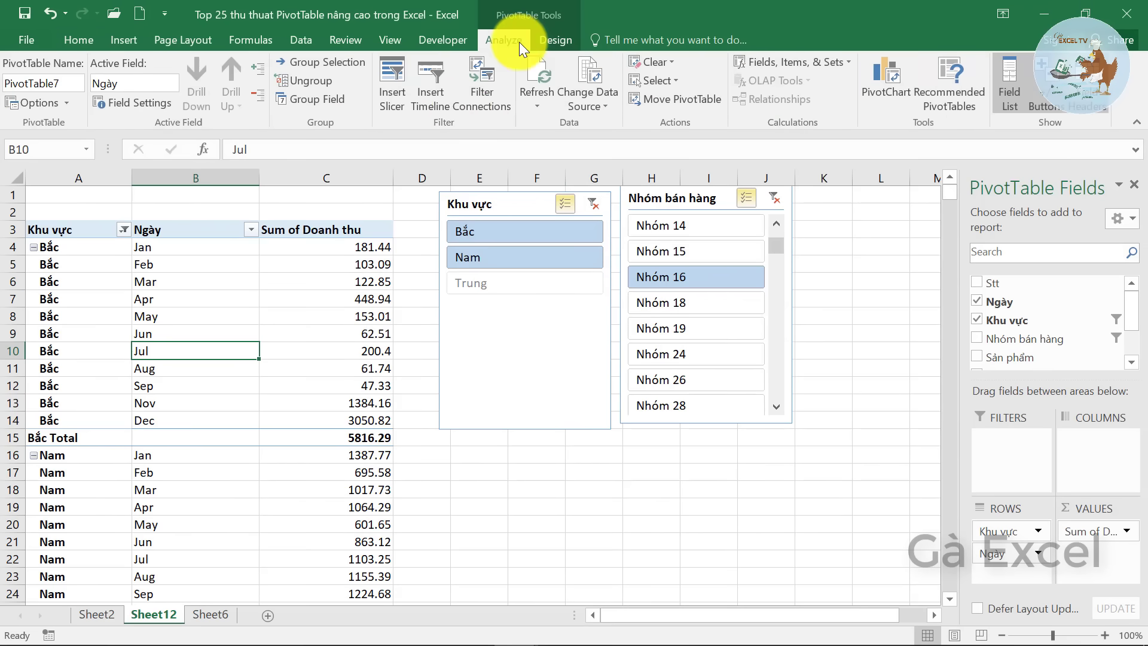
click(424, 93)
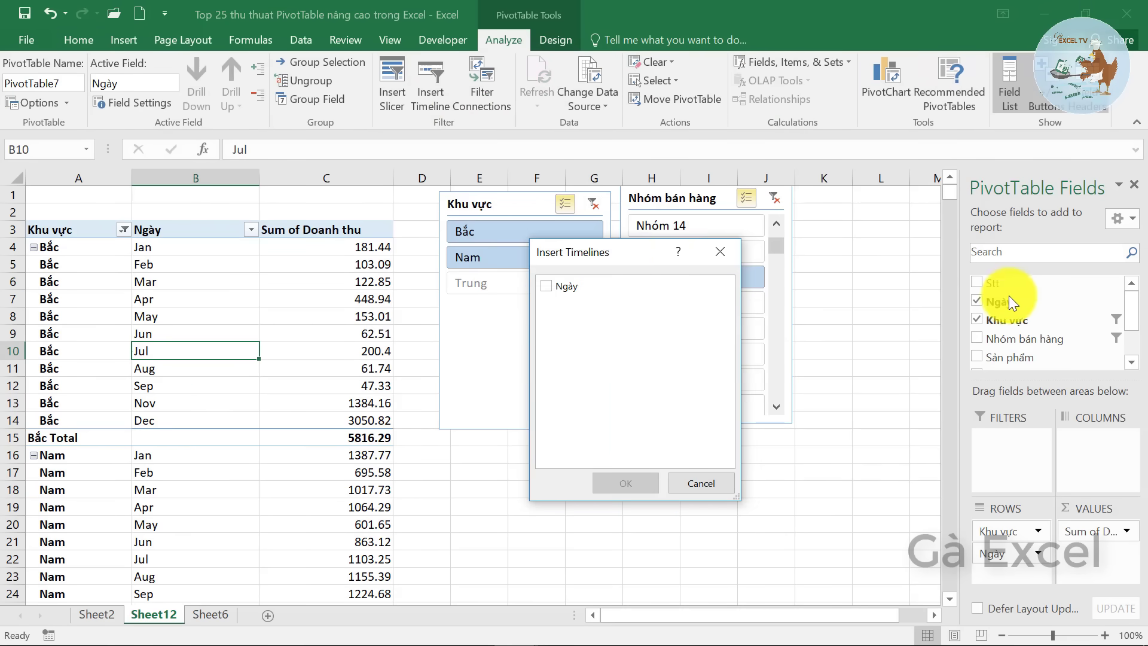
click(548, 286)
click(625, 482)
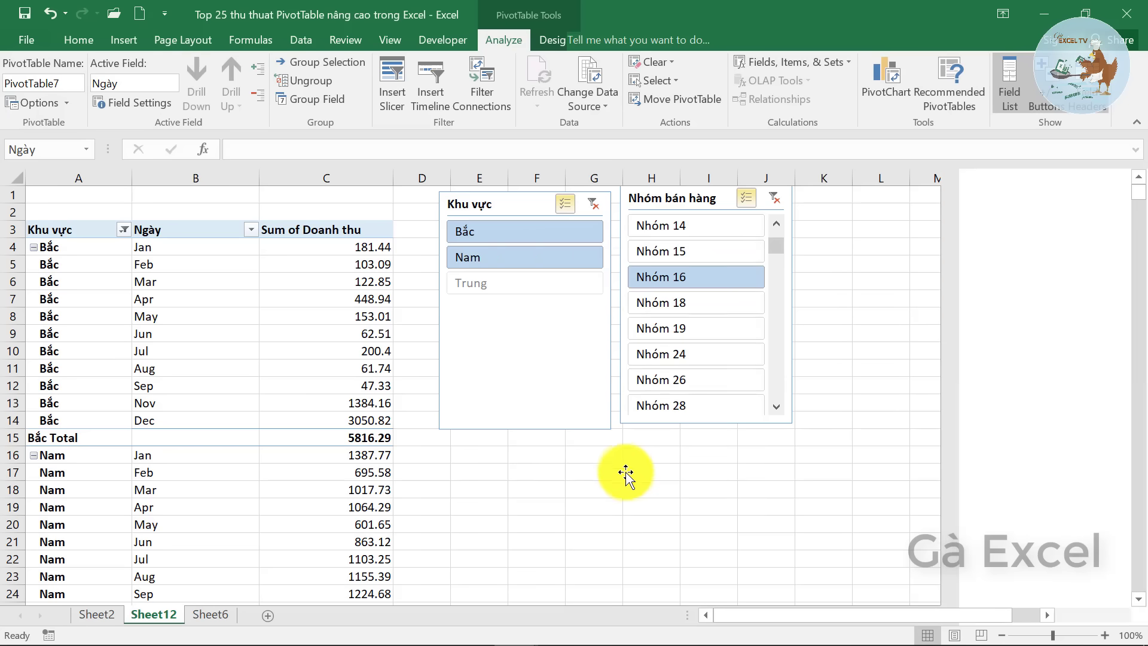
drag(535, 347, 626, 426)
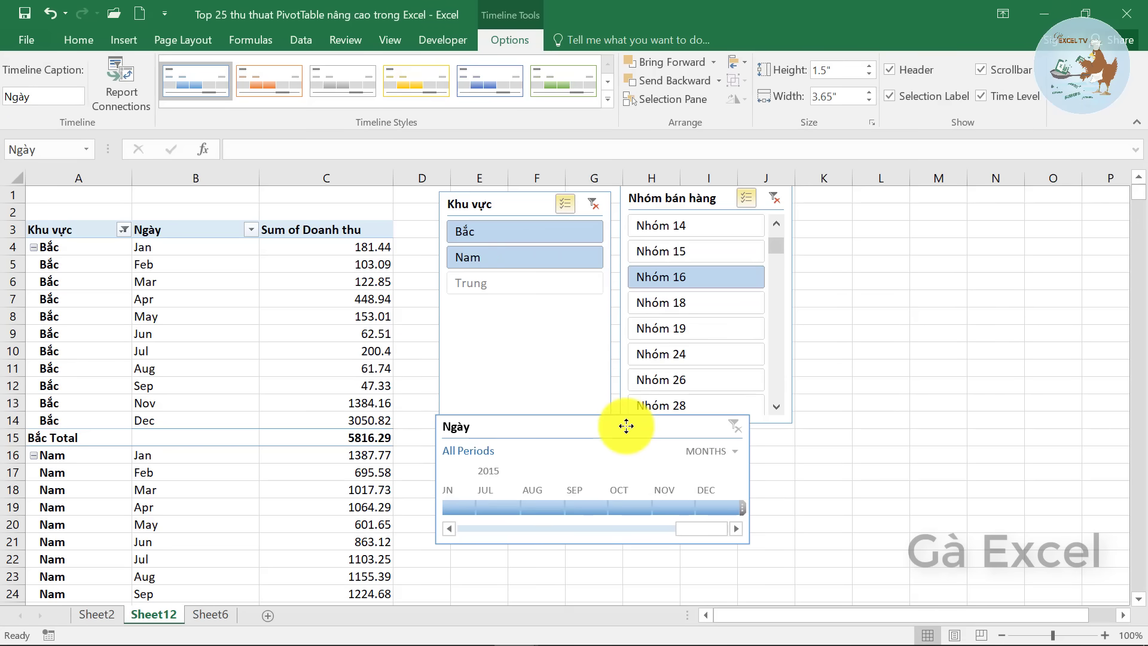
Step: Switch the timeline to Years, then Quarters, then back to Months
click(738, 453)
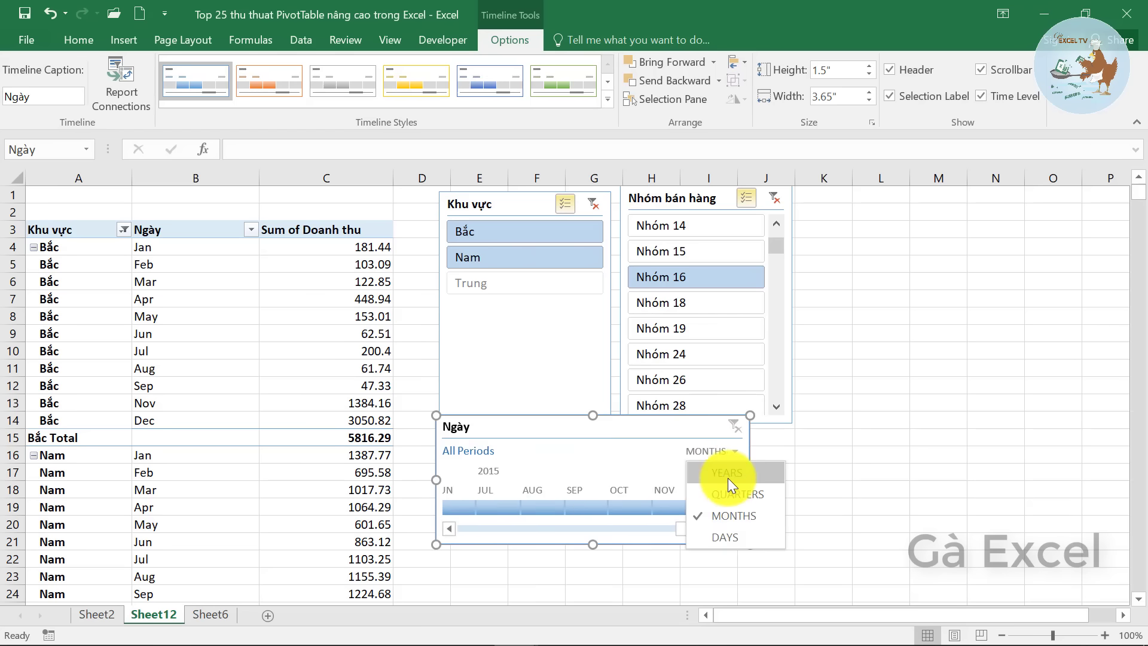
click(727, 476)
click(723, 449)
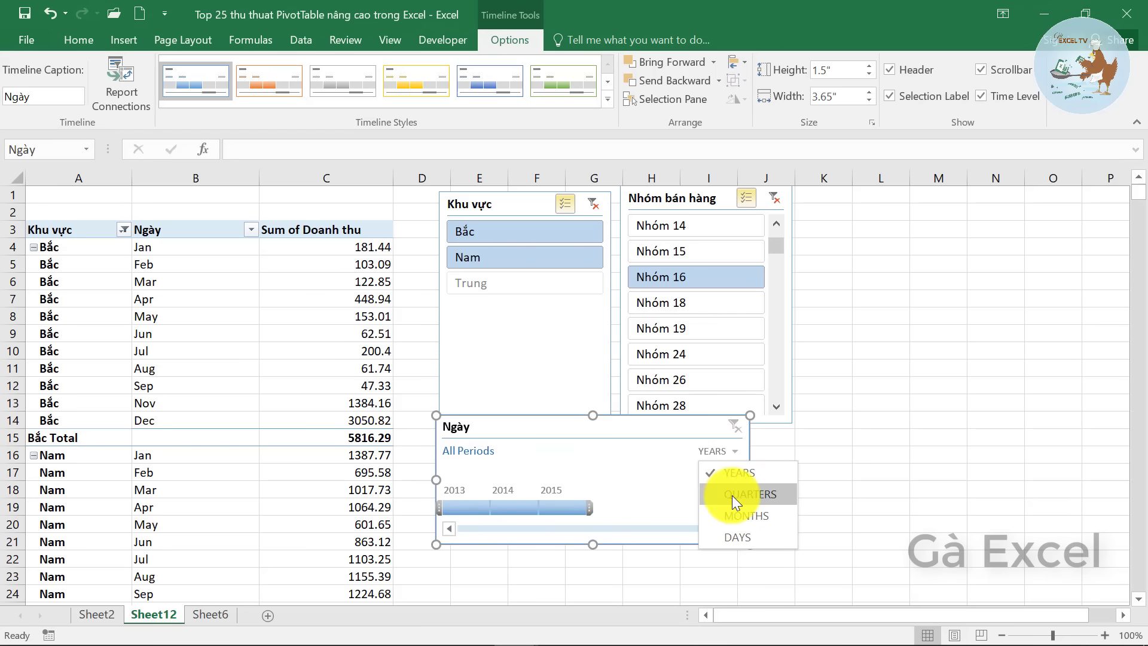
click(755, 492)
click(735, 451)
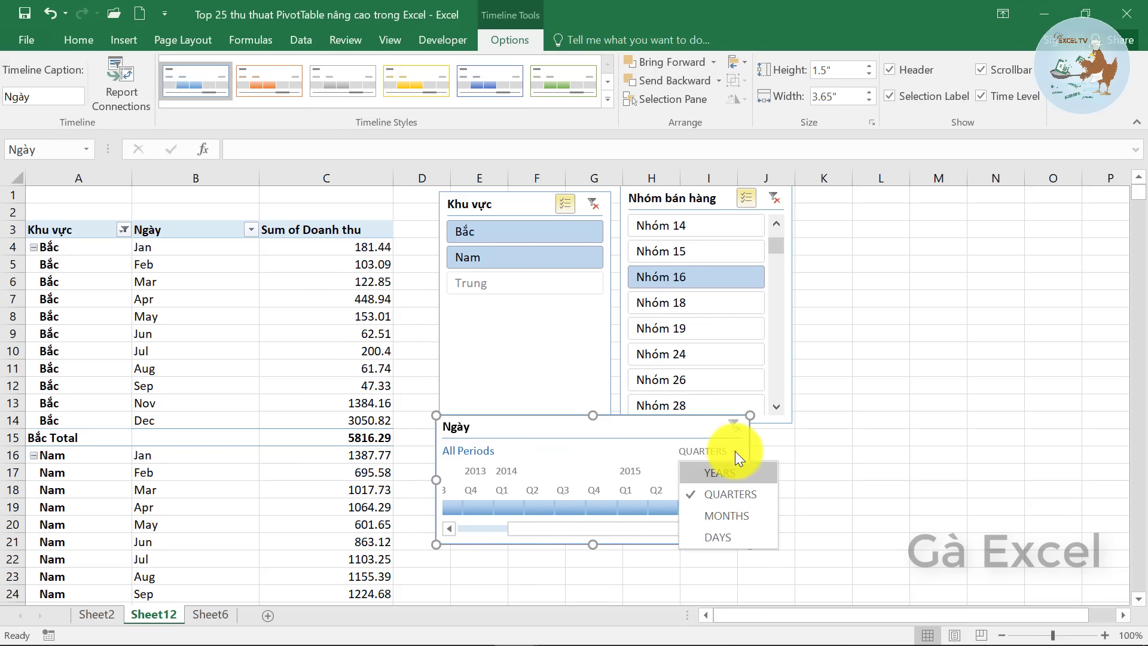
click(712, 516)
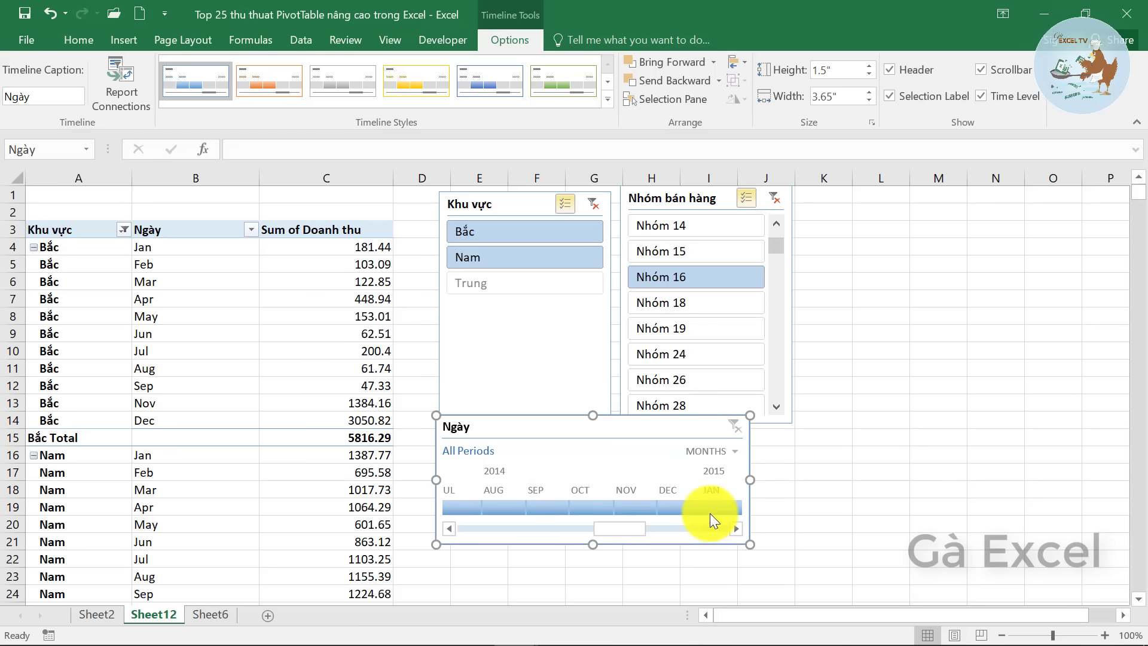
Step: Filter the timeline to Sep–Nov 2014 and clear both slicer filters
drag(529, 510, 615, 508)
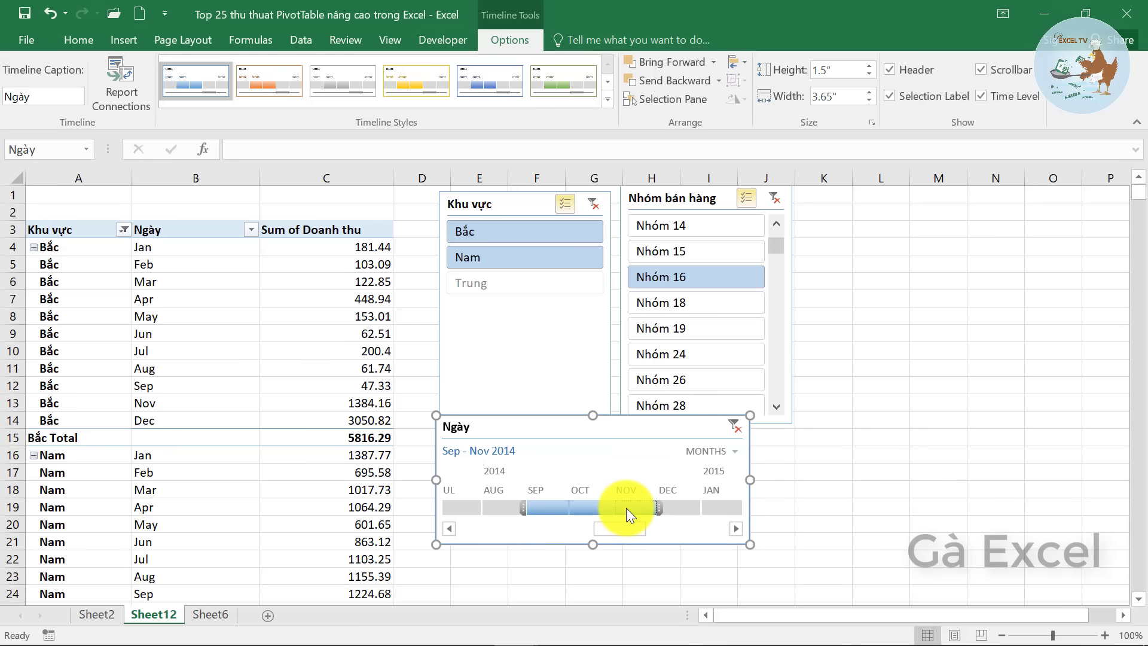
drag(627, 508, 626, 509)
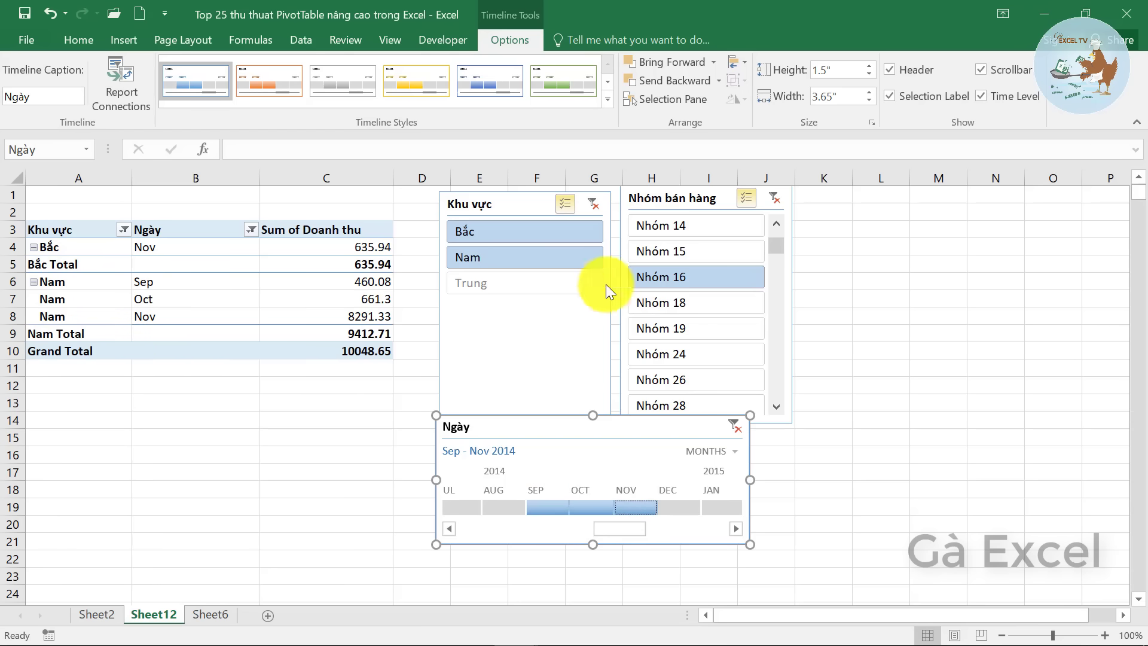
click(598, 206)
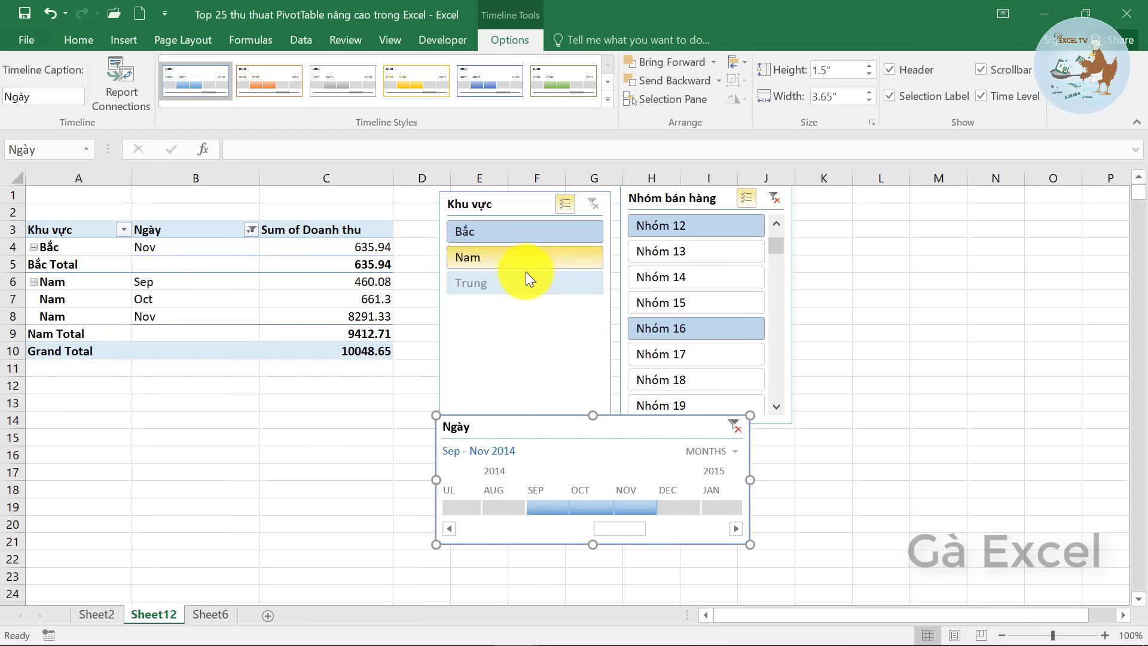
click(776, 200)
mouse_move(592, 507)
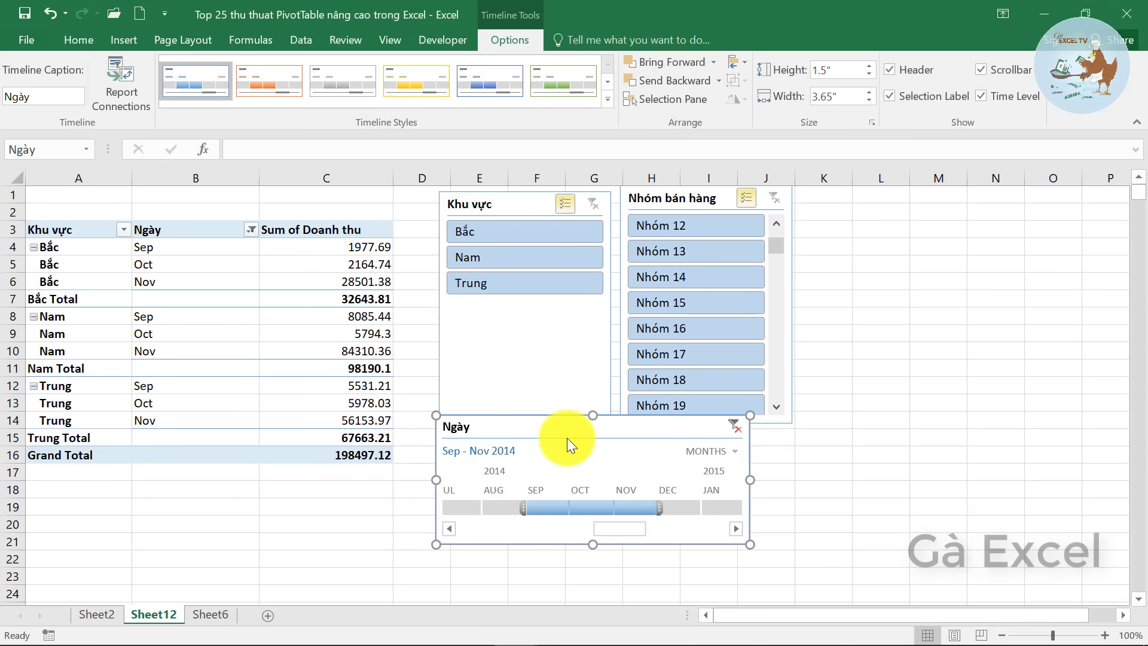
Step: Try various month ranges on the timeline, ending on Nov 2014 only
drag(500, 508, 580, 506)
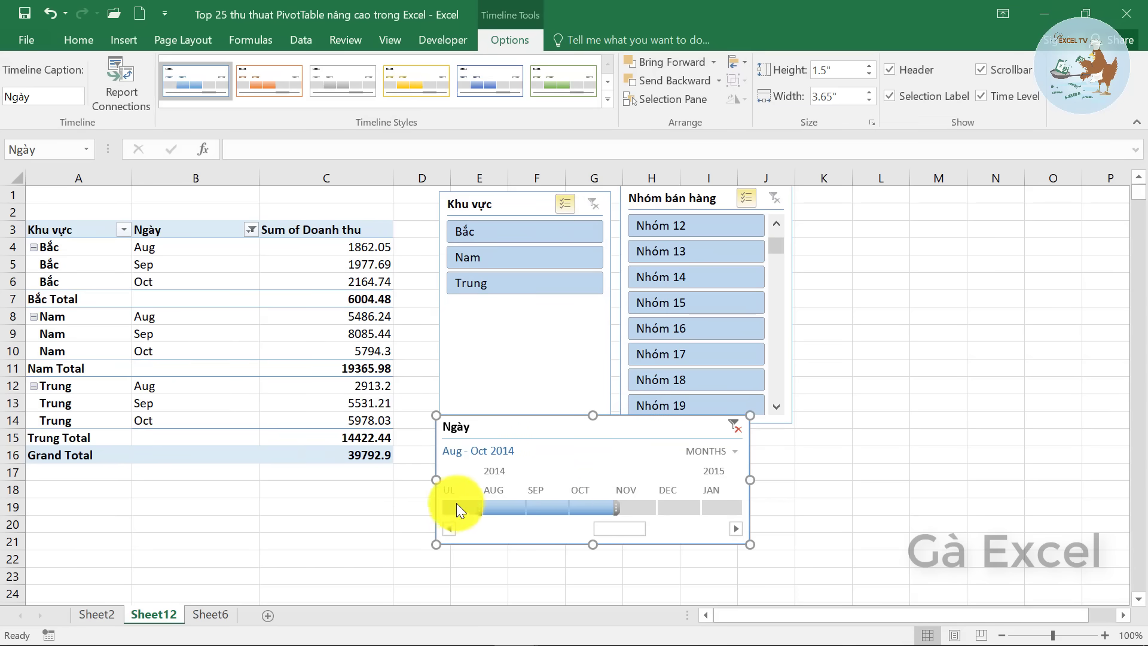
click(465, 508)
click(504, 508)
click(545, 507)
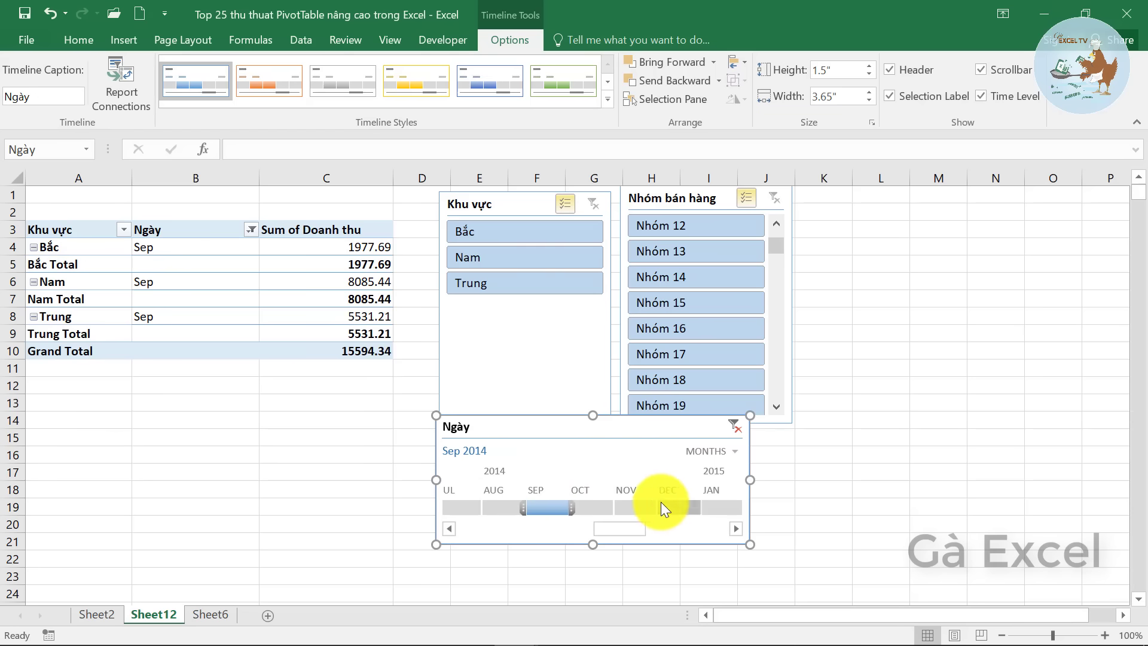
click(664, 507)
drag(583, 506, 673, 506)
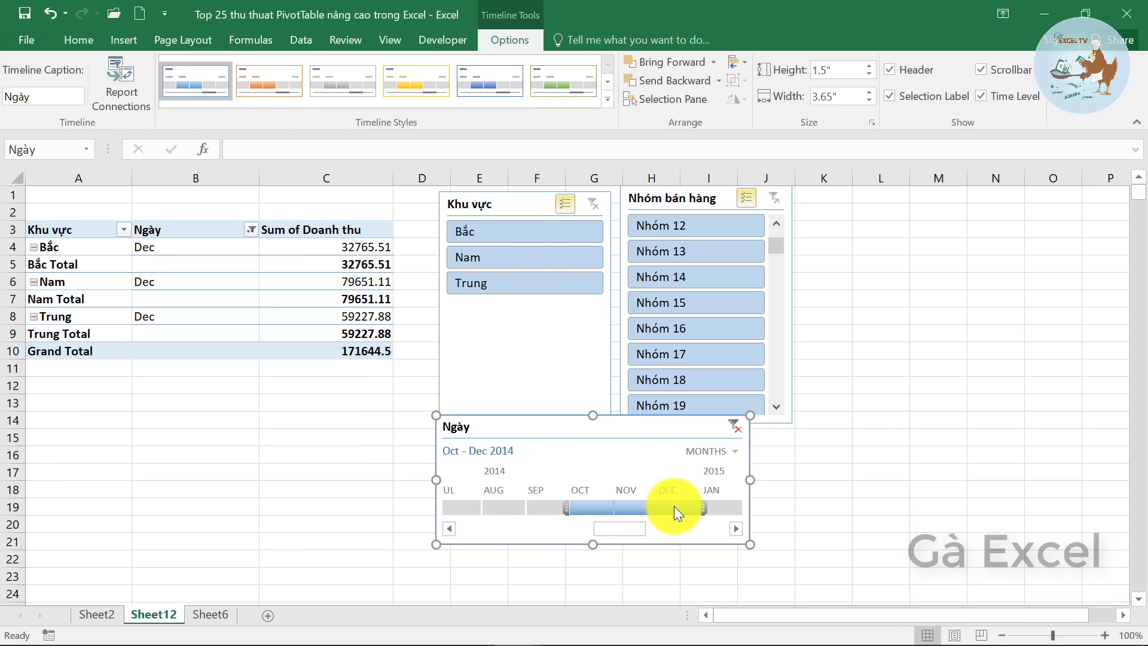
click(626, 507)
Step: View the timeline by days, then return to months and select Aug 2013
click(718, 454)
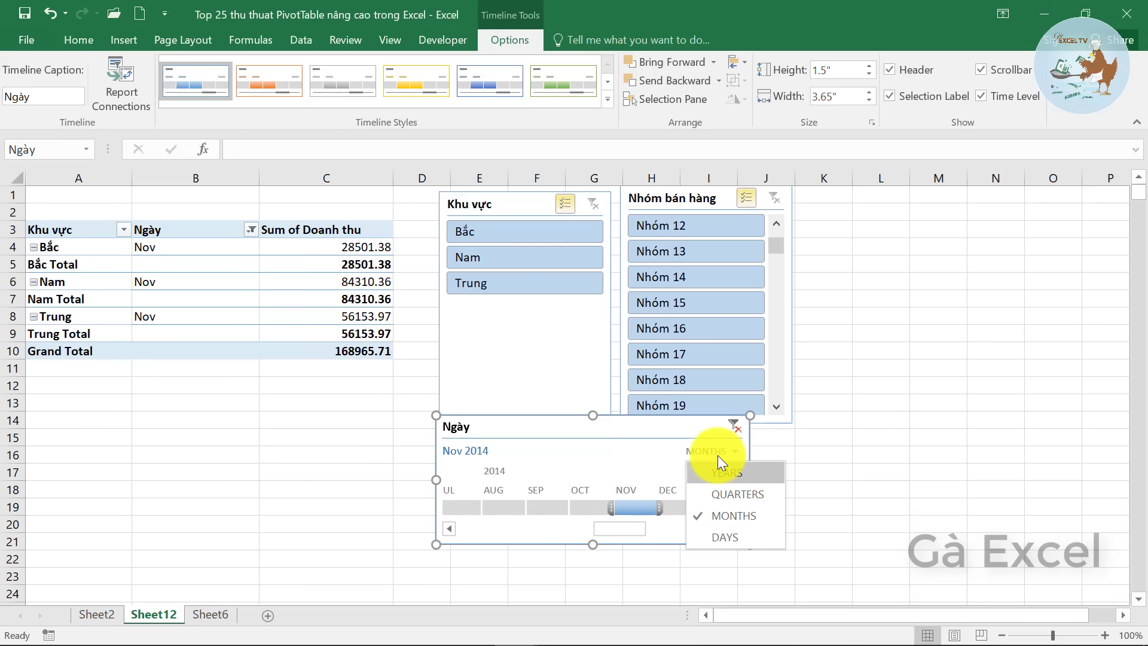
click(722, 528)
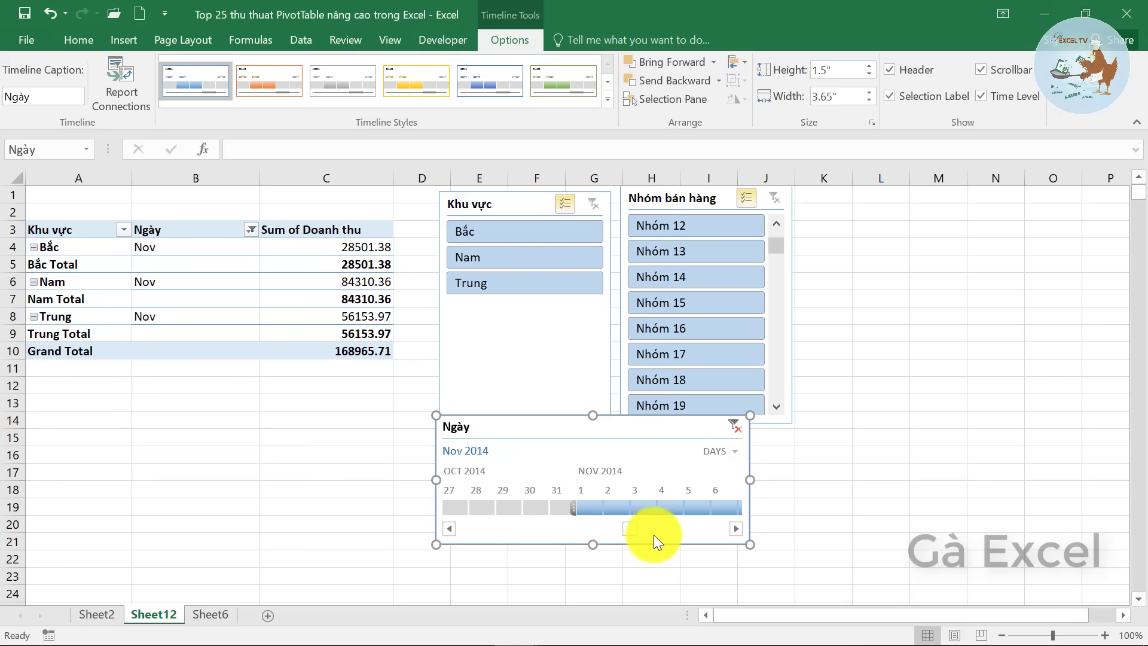
drag(647, 528, 519, 543)
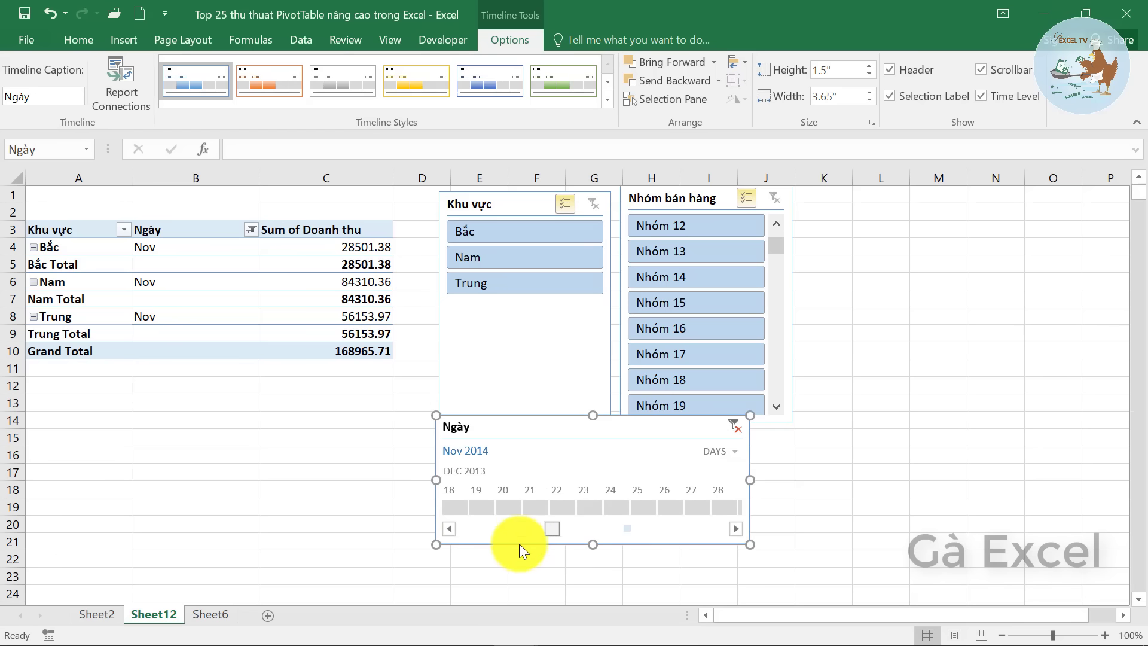
drag(663, 508, 664, 507)
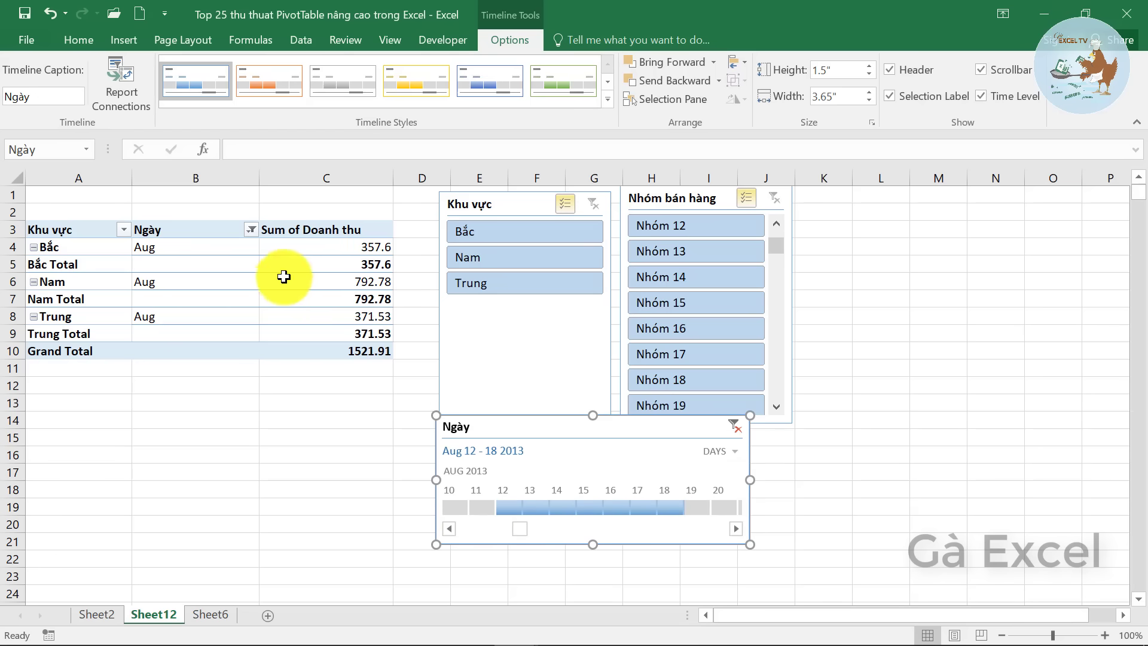
click(720, 451)
click(731, 514)
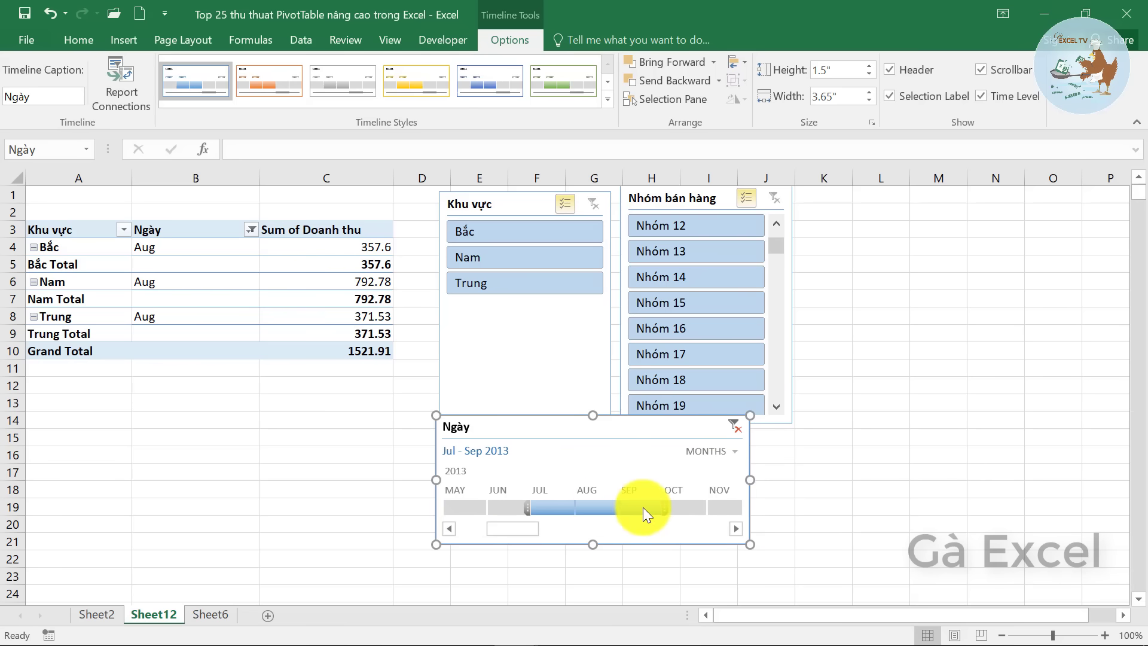
drag(644, 508, 641, 501)
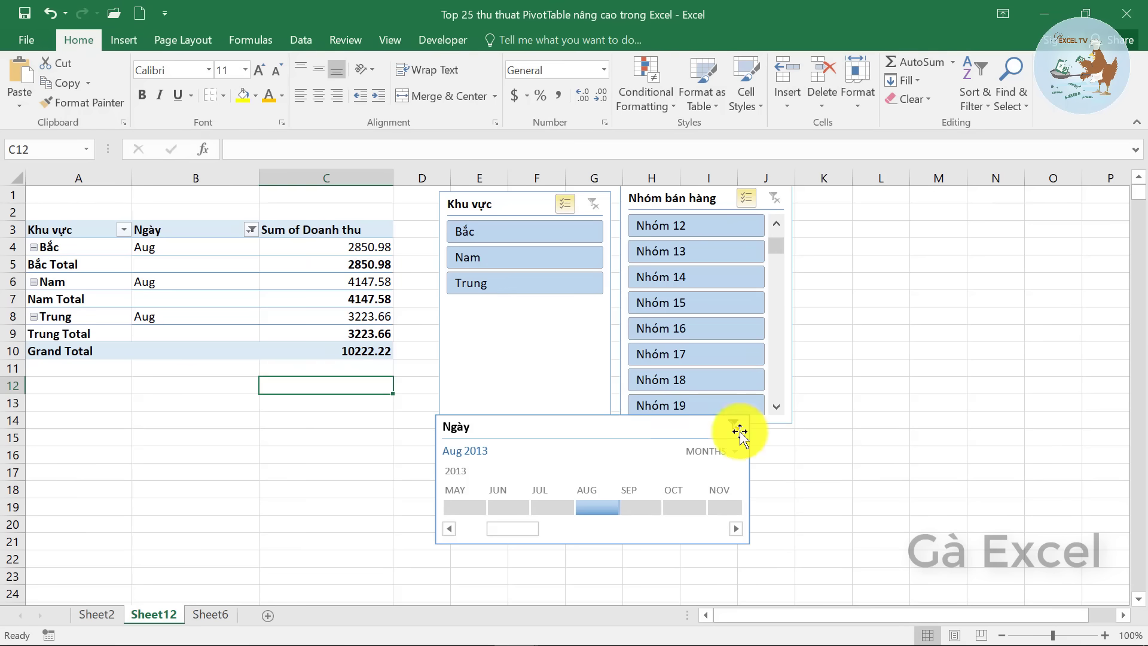
Step: Delete the Ngày timeline and the Nhóm bán hàng slicer
right_click(553, 425)
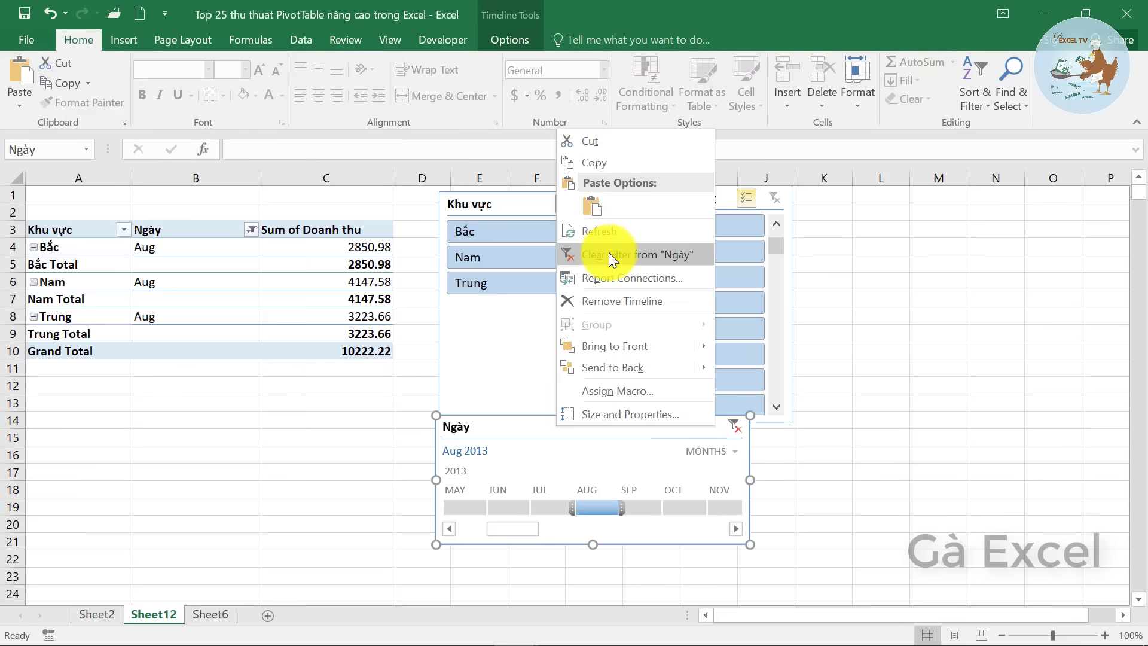
click(604, 302)
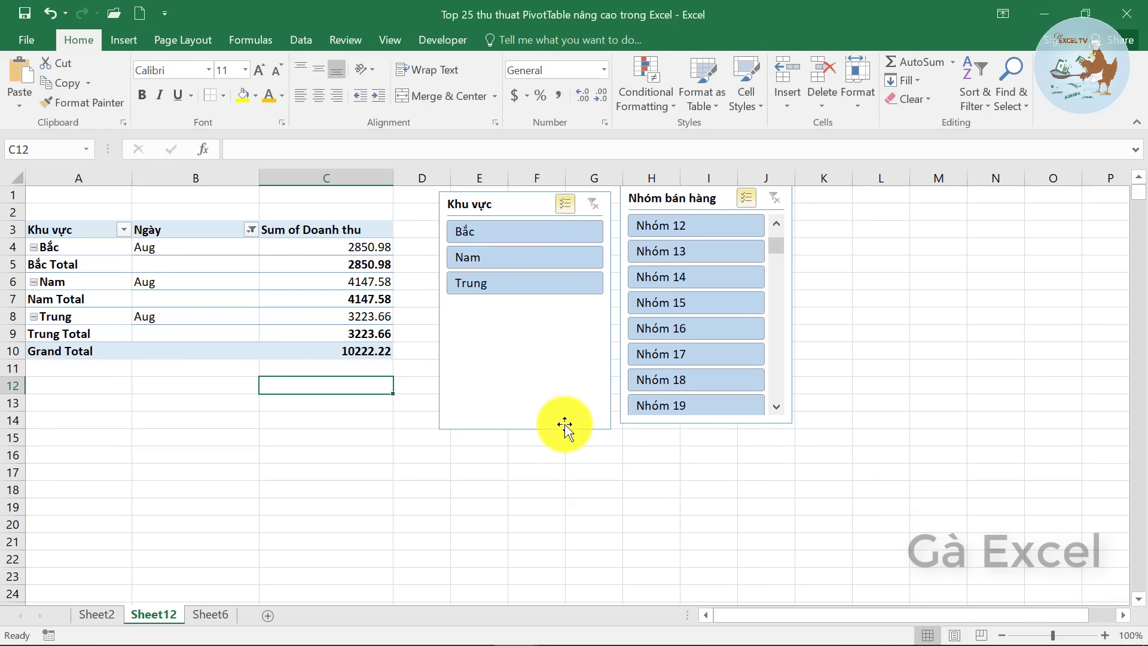
right_click(689, 204)
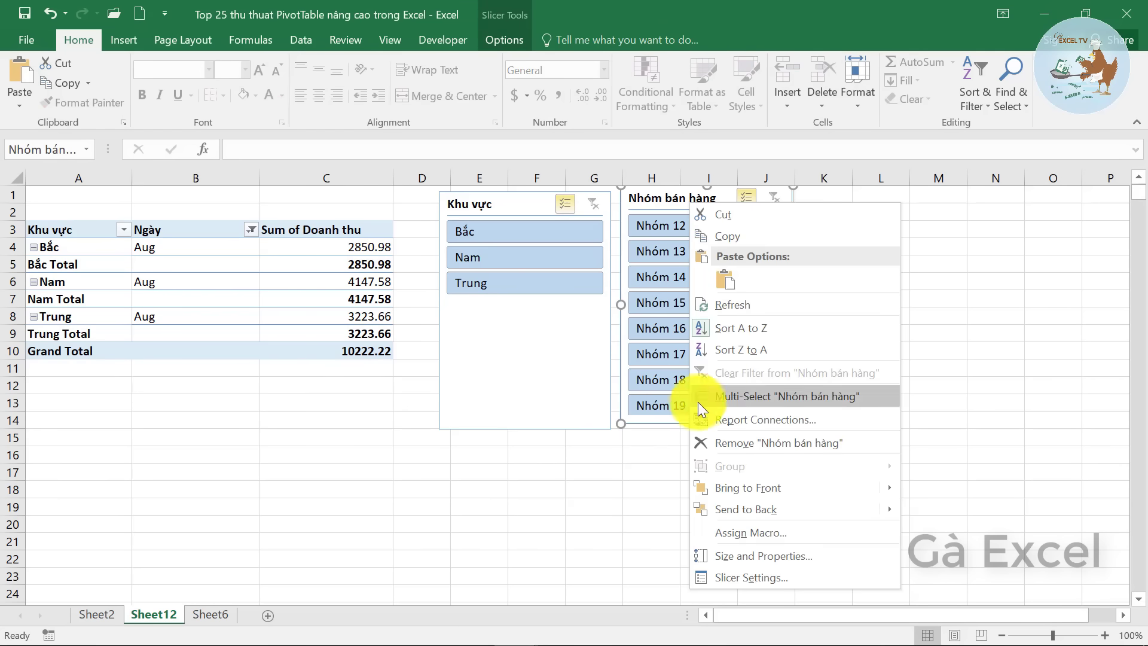
click(748, 447)
Step: Clear the Ngày date filter so the pivot shows all months again
drag(502, 205, 482, 208)
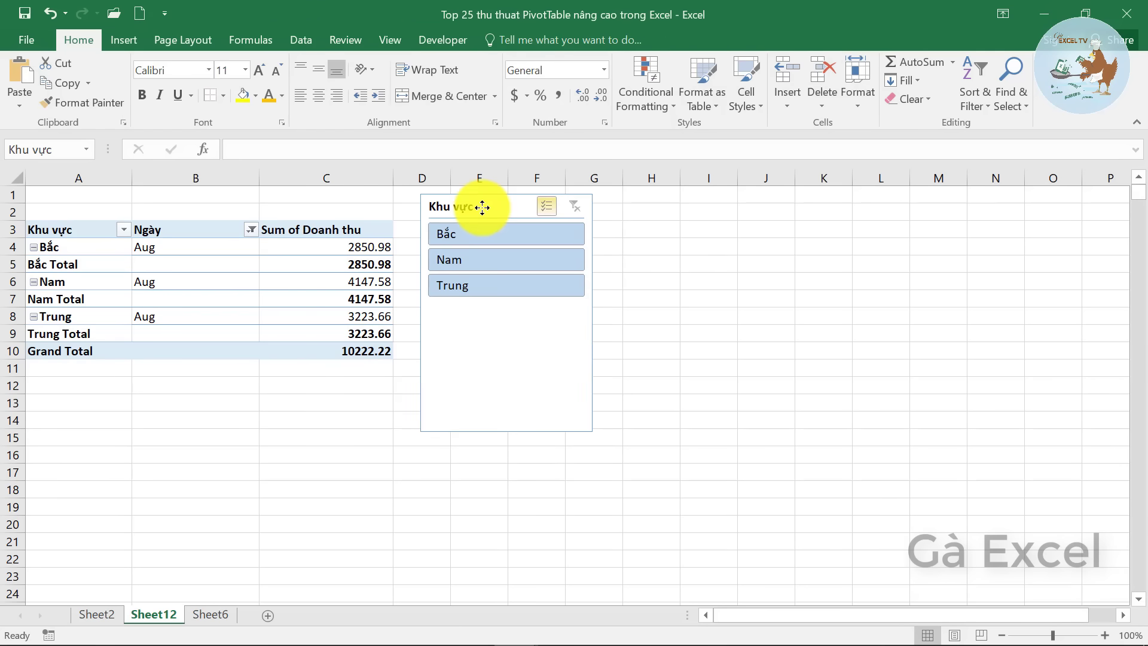
click(313, 448)
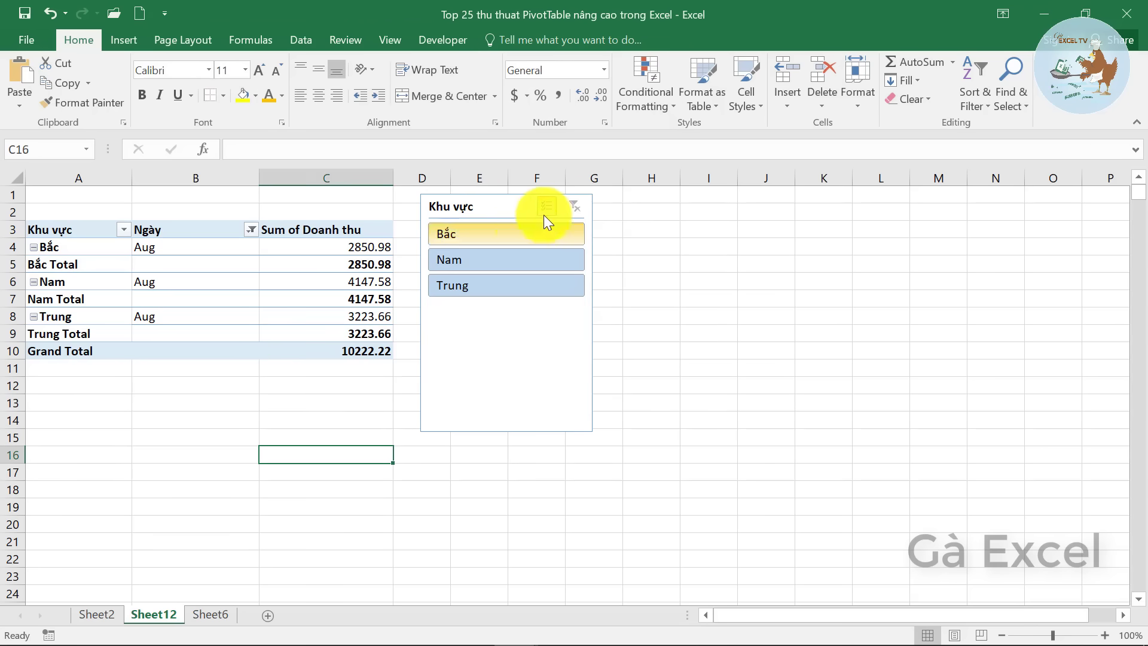
click(584, 207)
click(251, 229)
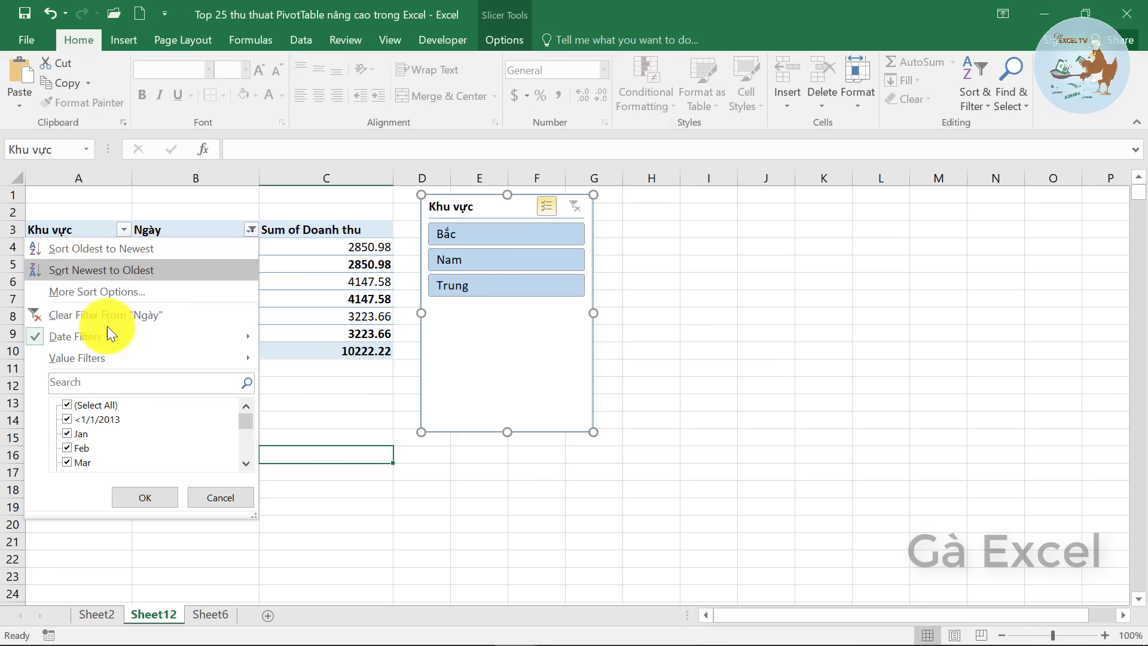
click(47, 315)
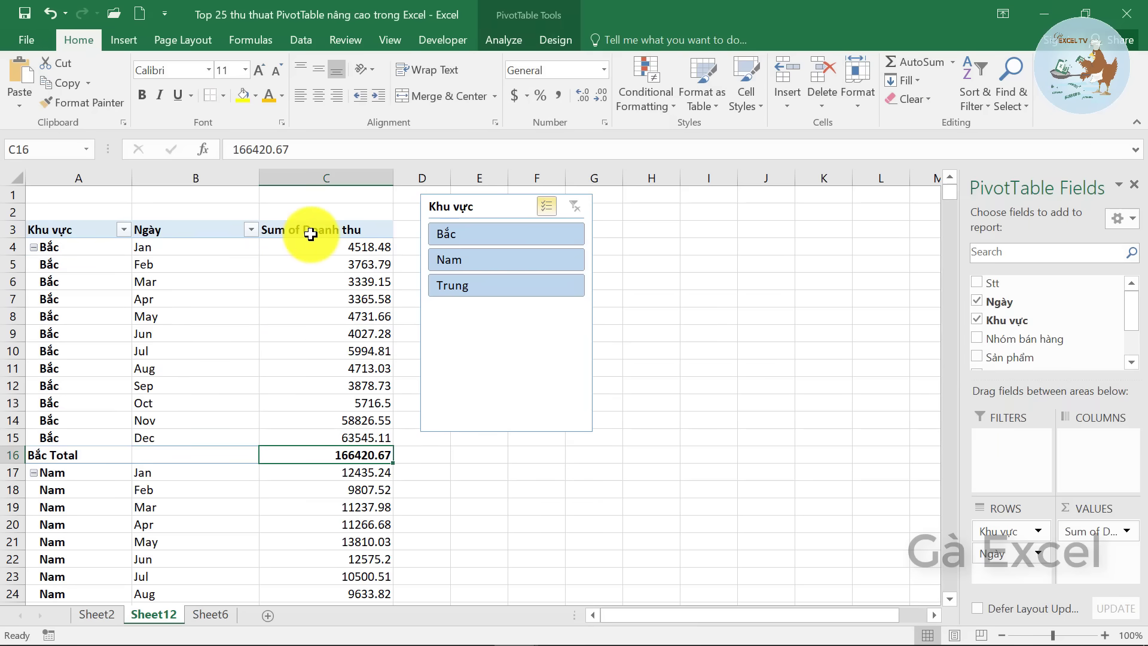
click(303, 230)
click(168, 231)
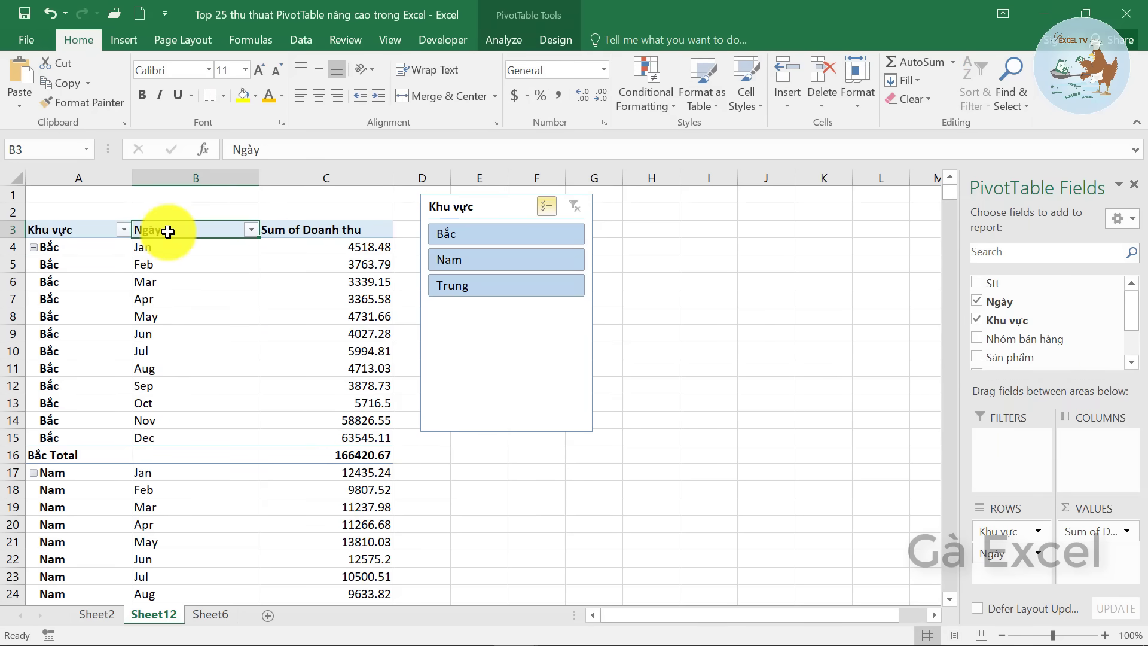
click(127, 228)
click(241, 289)
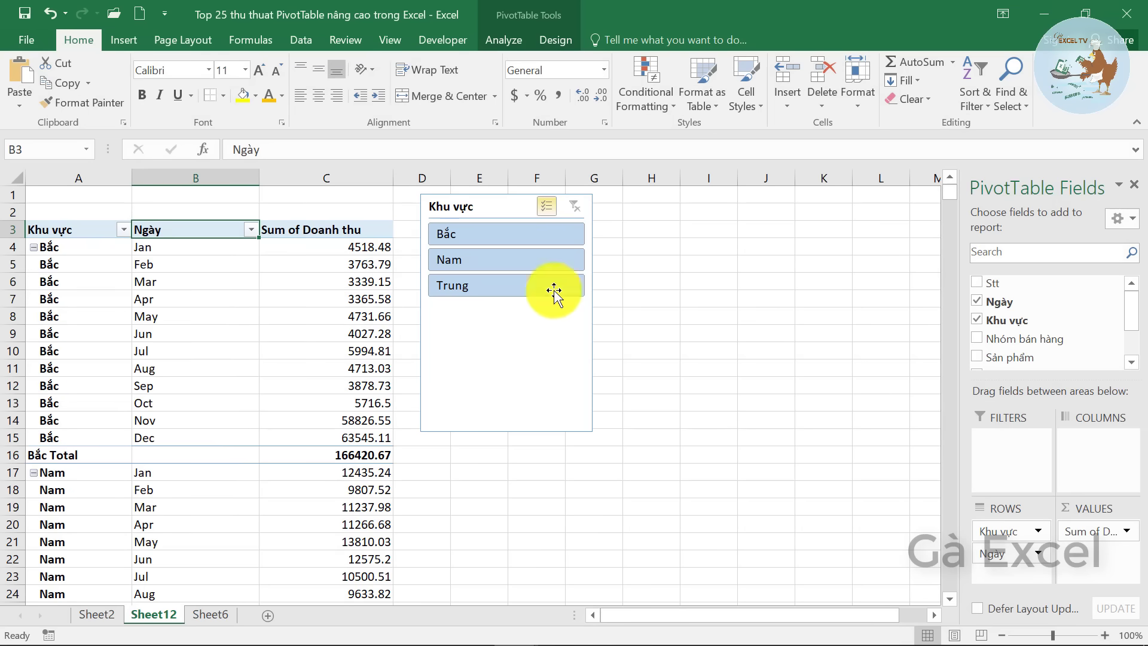
Step: Move the Khu vực slicer over column C and start a PivotTable from Sheet6 data
mouse_move(479, 209)
mouse_down()
mouse_move(571, 207)
mouse_move(326, 197)
mouse_up()
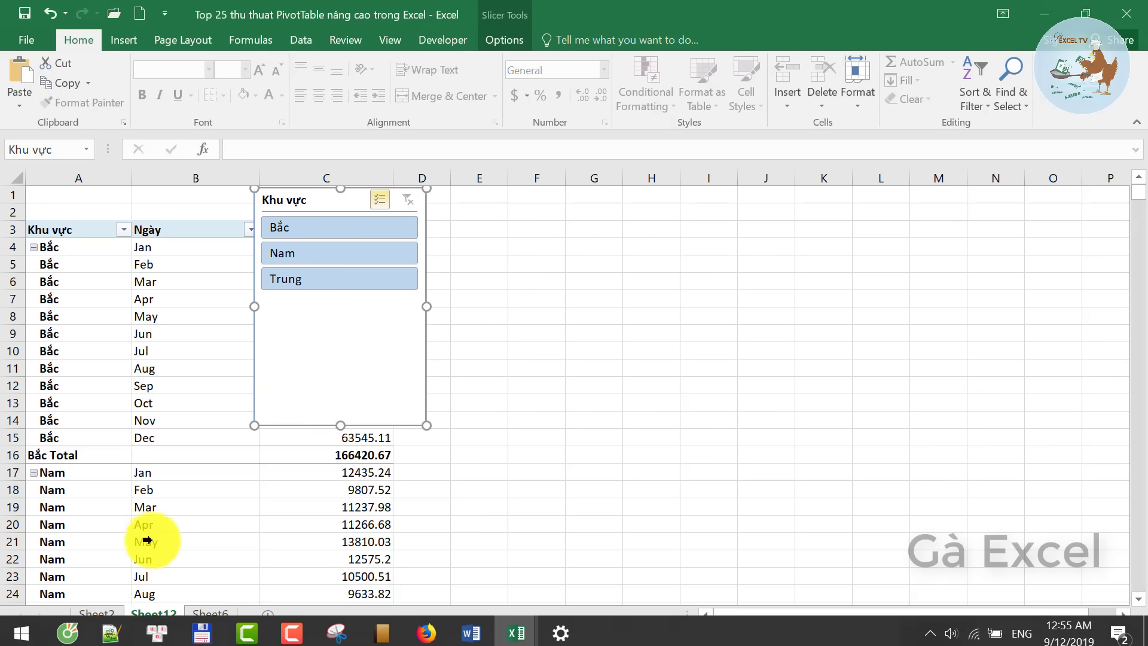
key(ctrl+Page_Down)
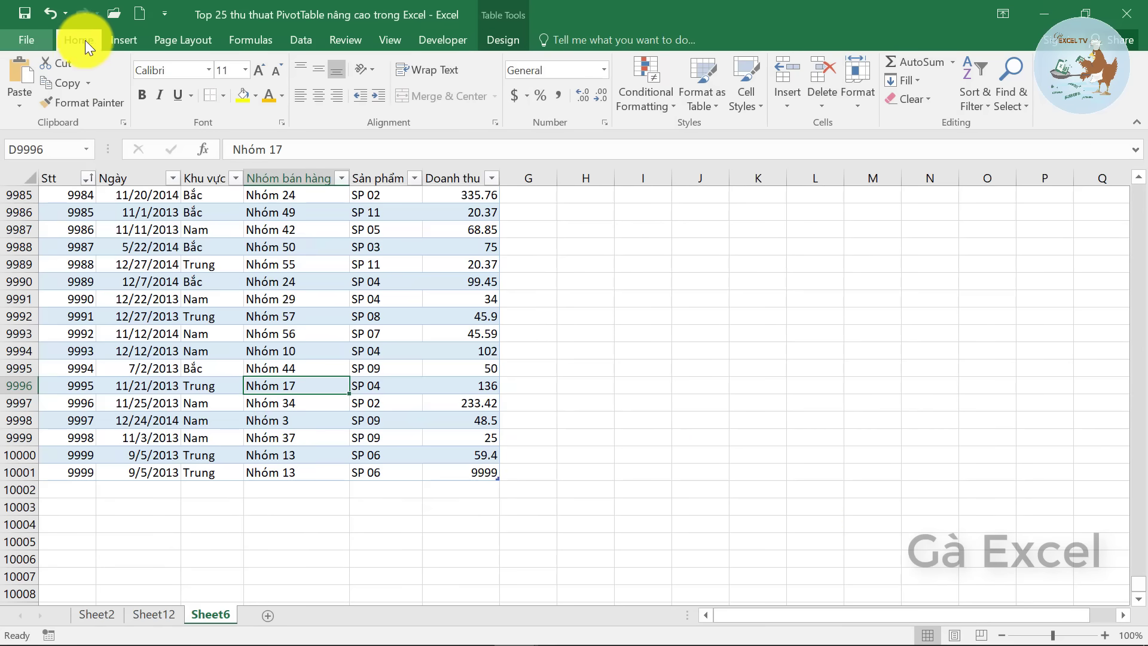
click(124, 40)
Step: Place the new Du_lieu_PV PivotTable on Sheet12 at cell E4
click(26, 75)
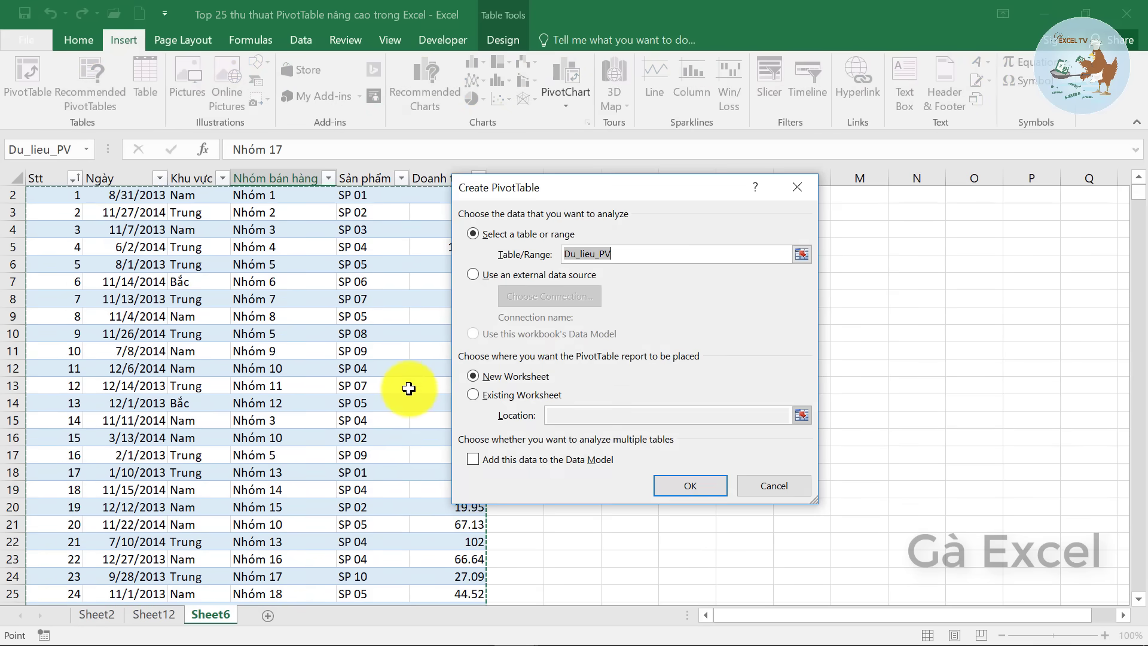
click(497, 396)
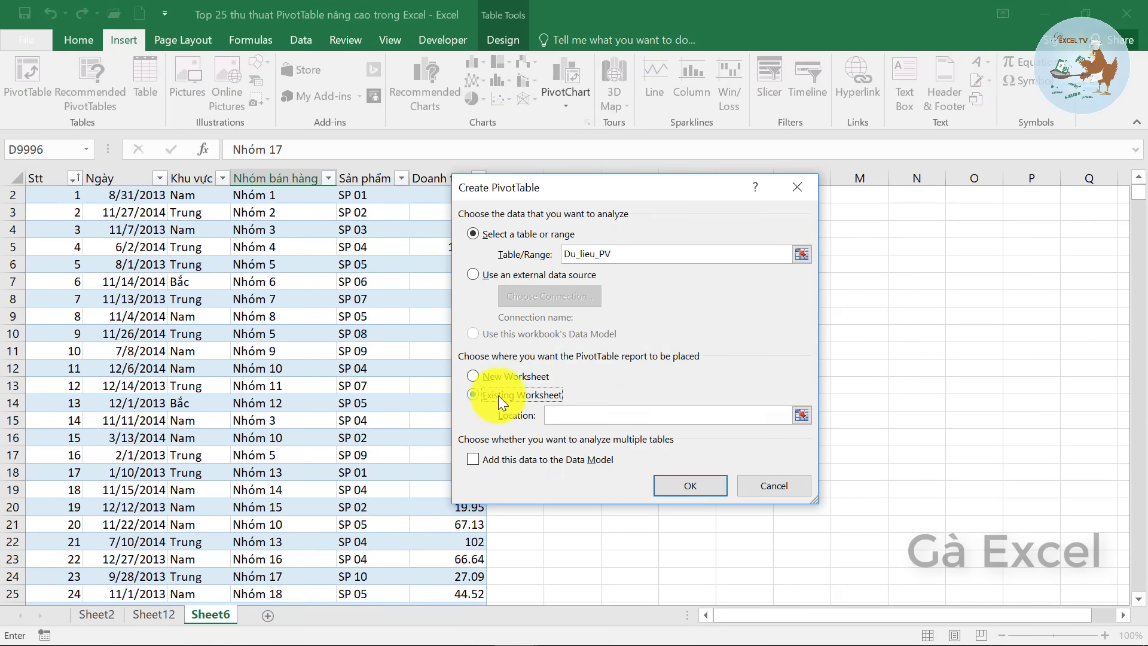
click(154, 616)
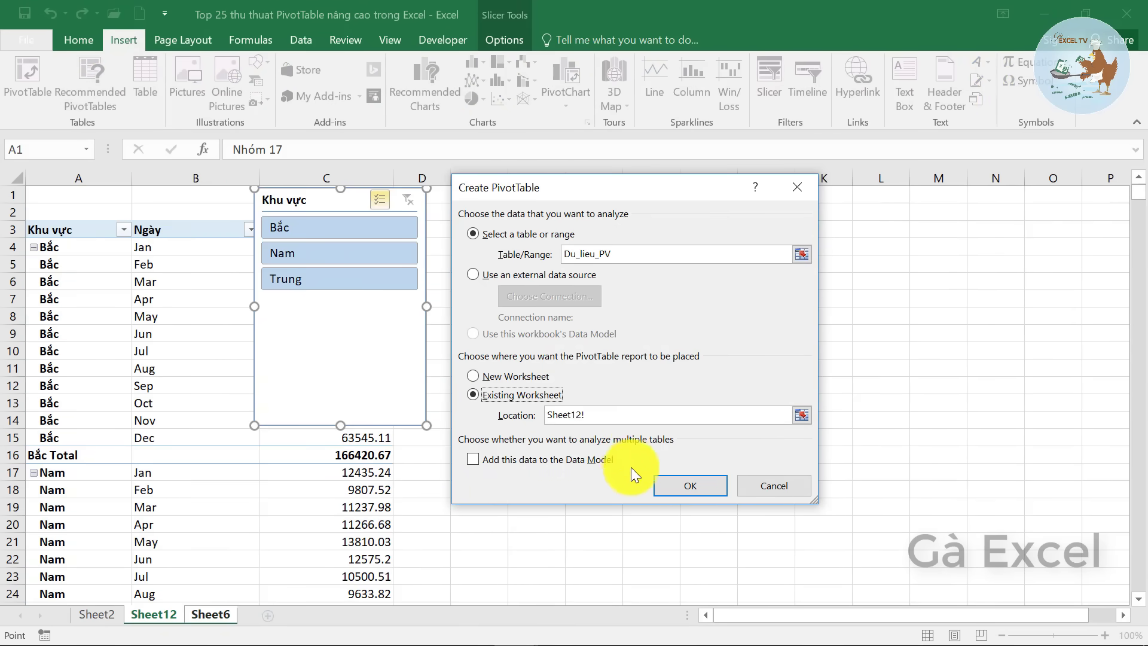
drag(568, 187, 751, 190)
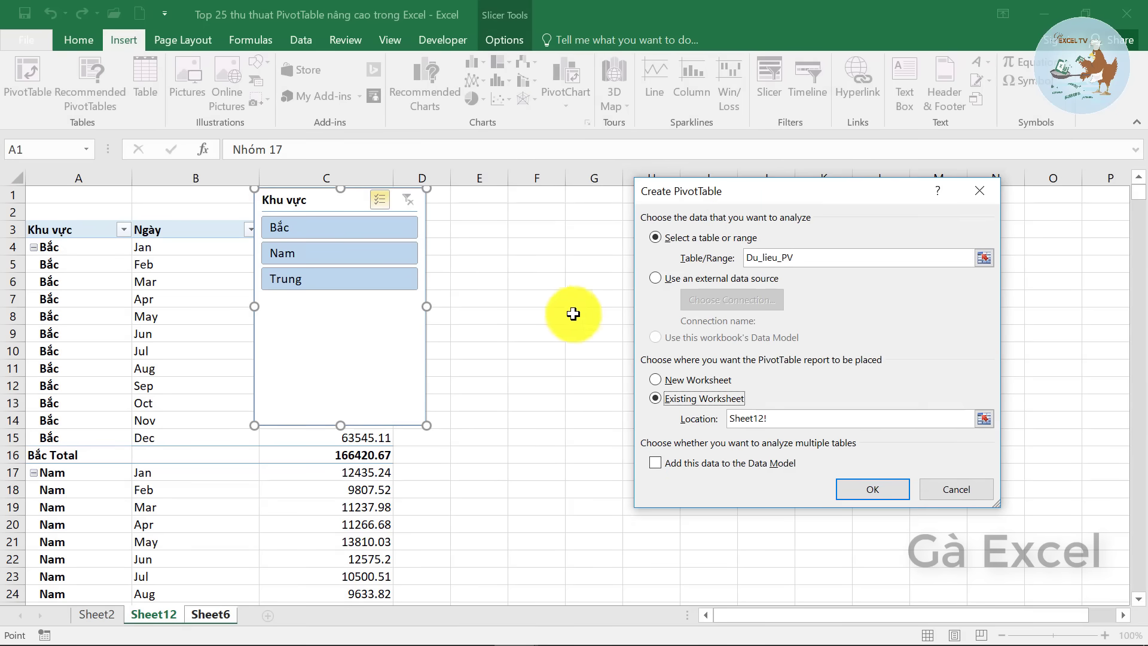
click(463, 251)
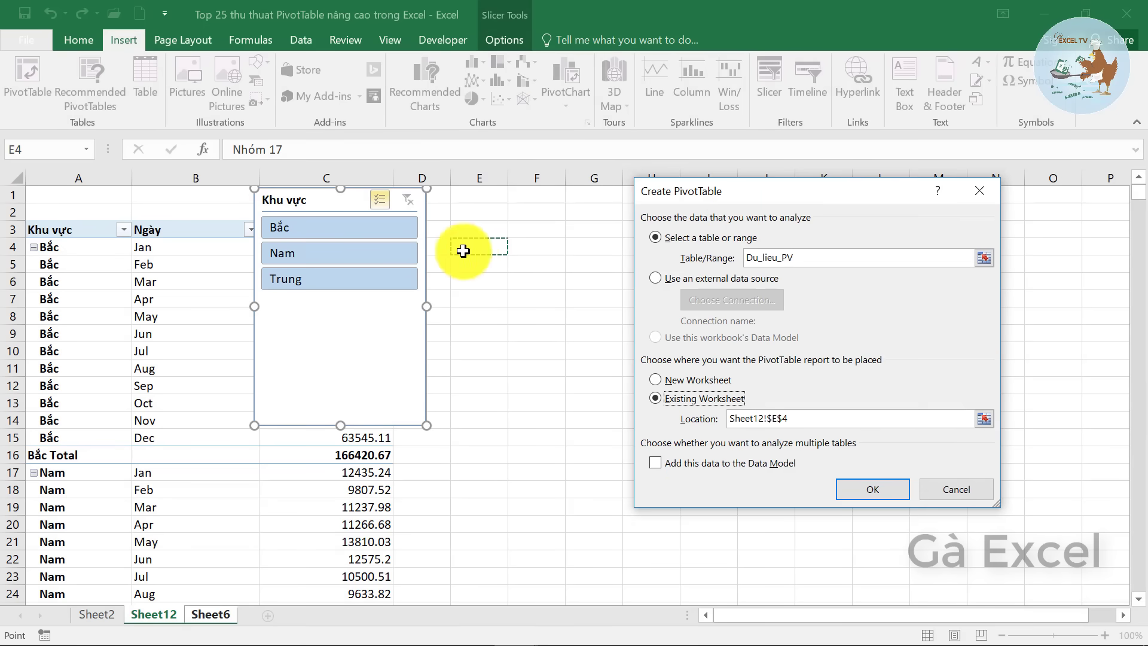
click(873, 489)
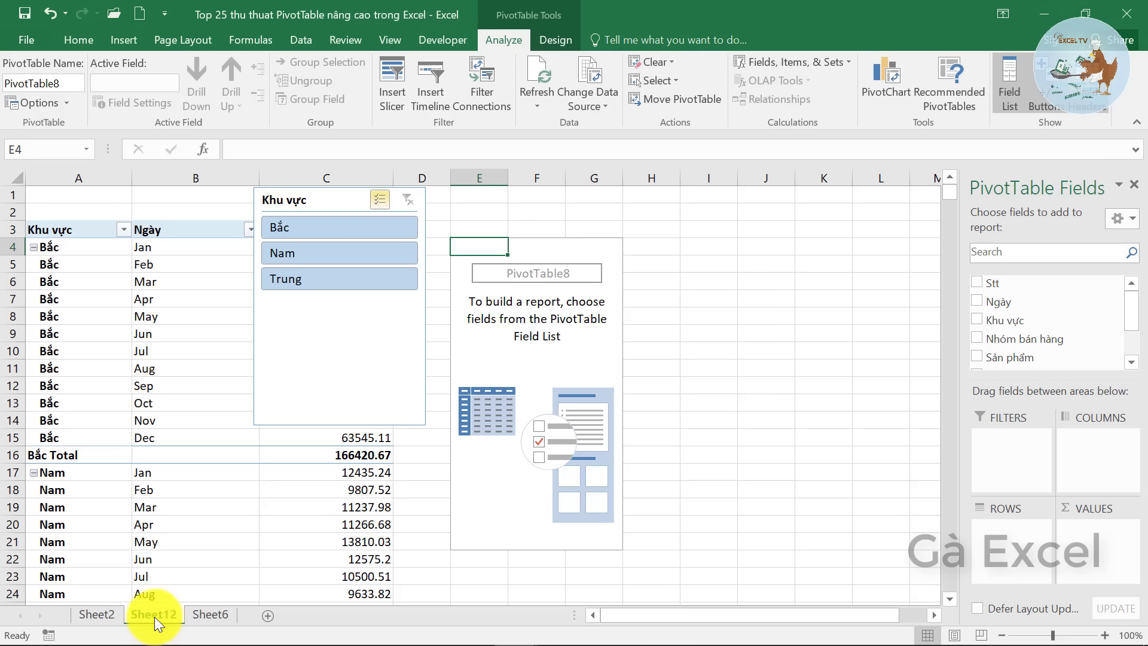
Step: Build PivotTable8 with Khu vực and Sản phẩm rows and Sum of Doanh thu values
click(172, 299)
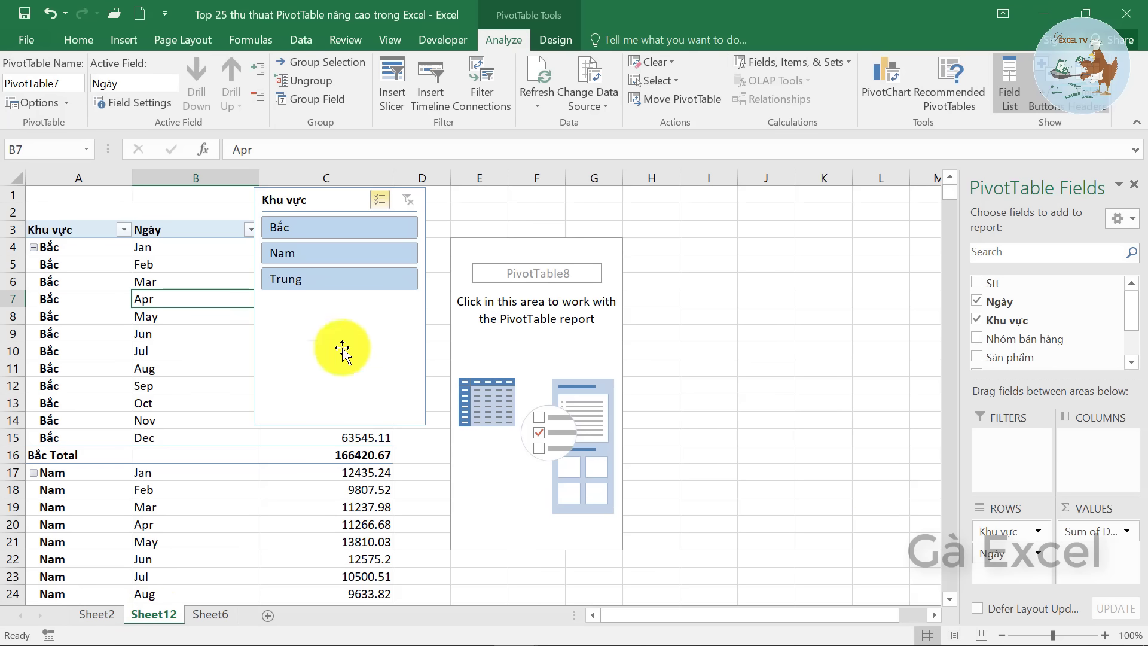
click(535, 334)
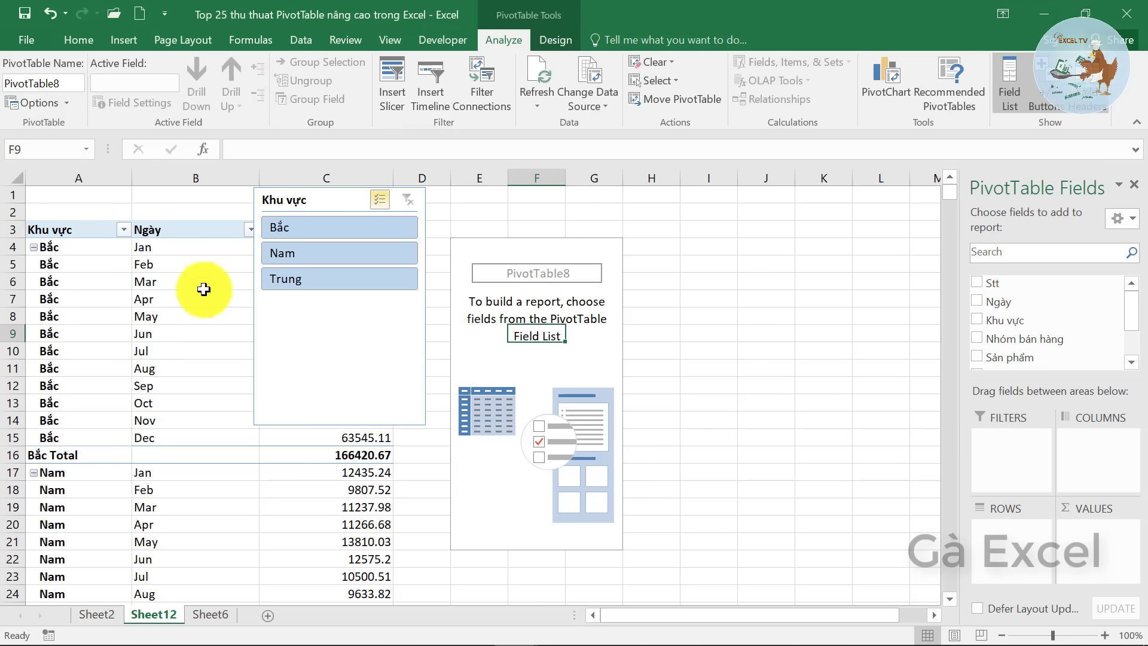
mouse_move(1009, 357)
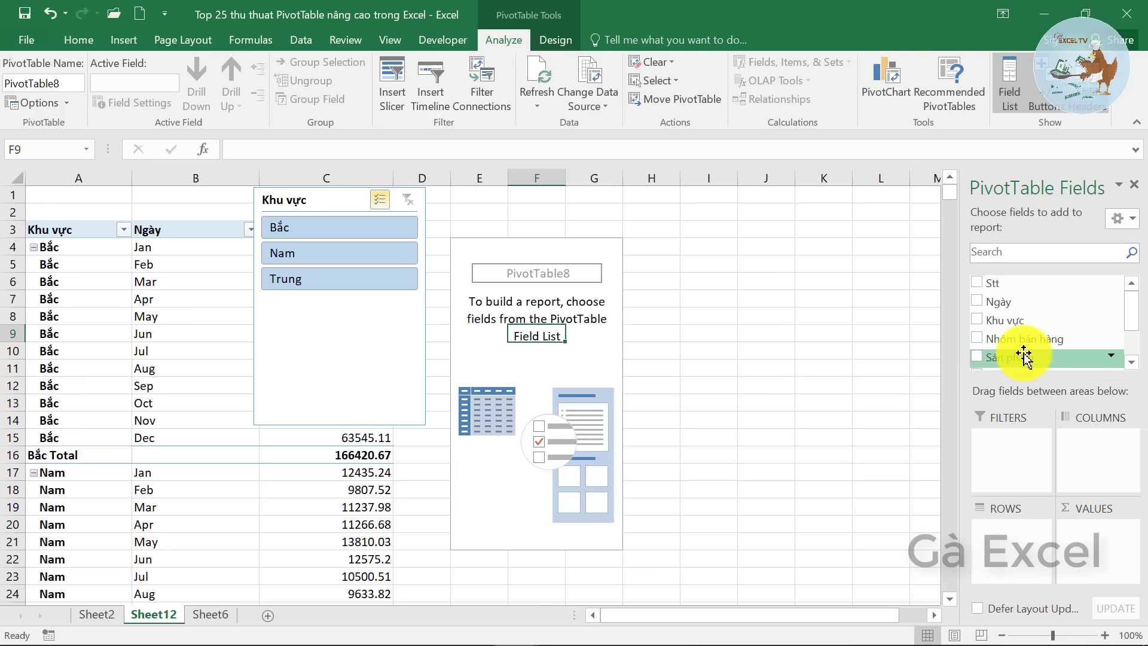
drag(1021, 359, 1011, 535)
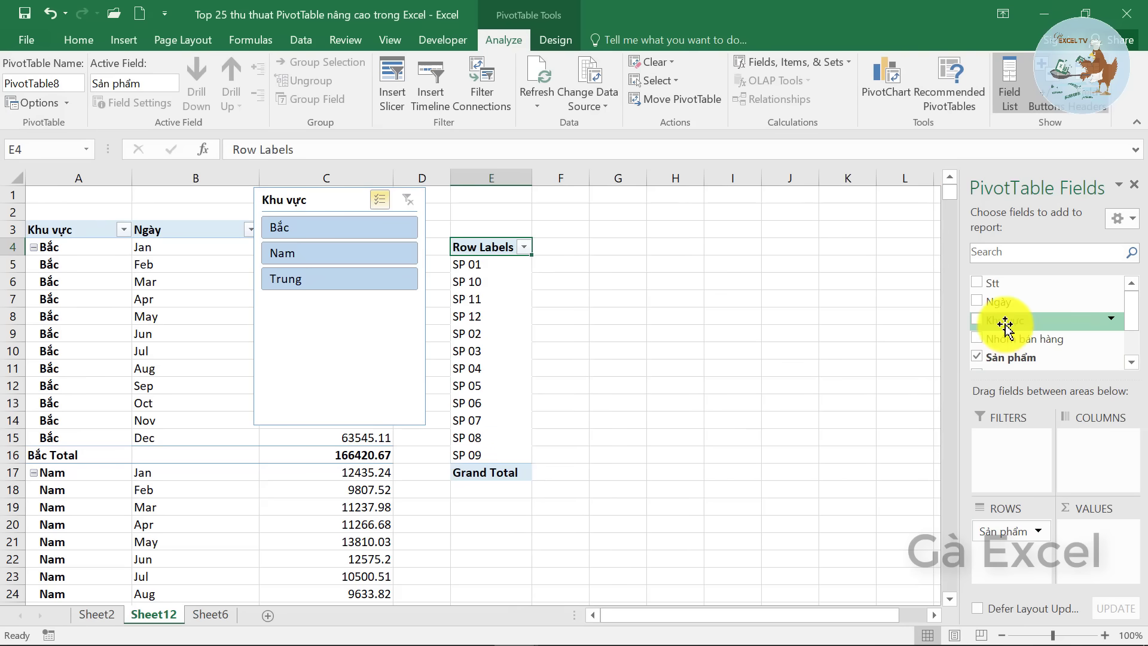
drag(1005, 321, 1012, 529)
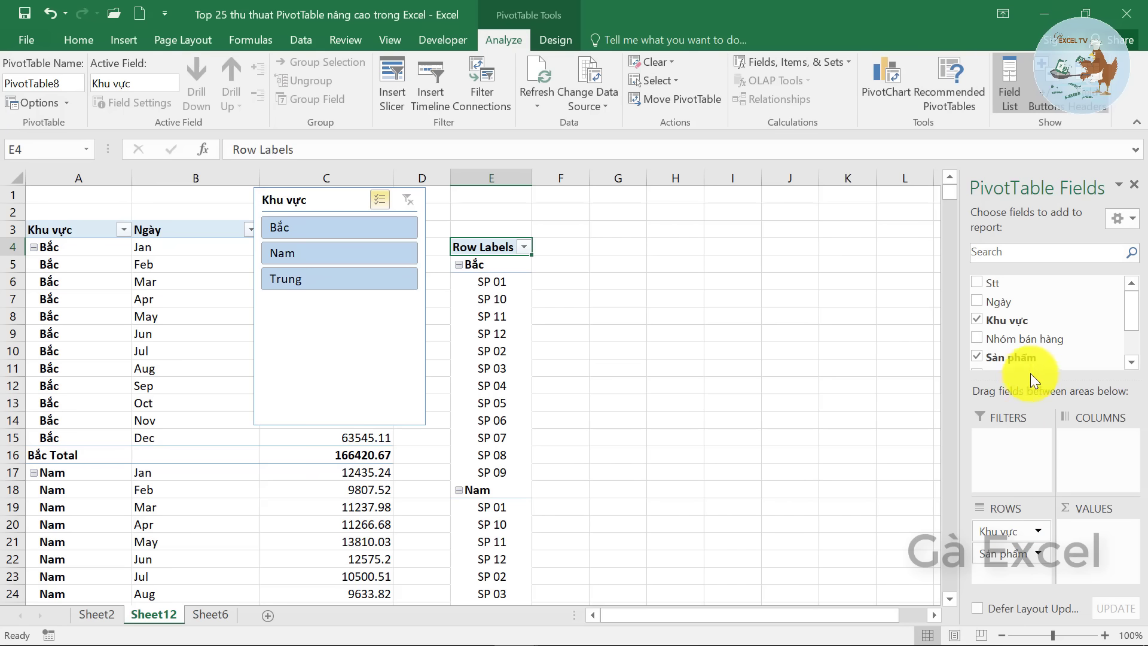
scroll(1105, 358, down, 4)
scroll(1104, 359, down, 1)
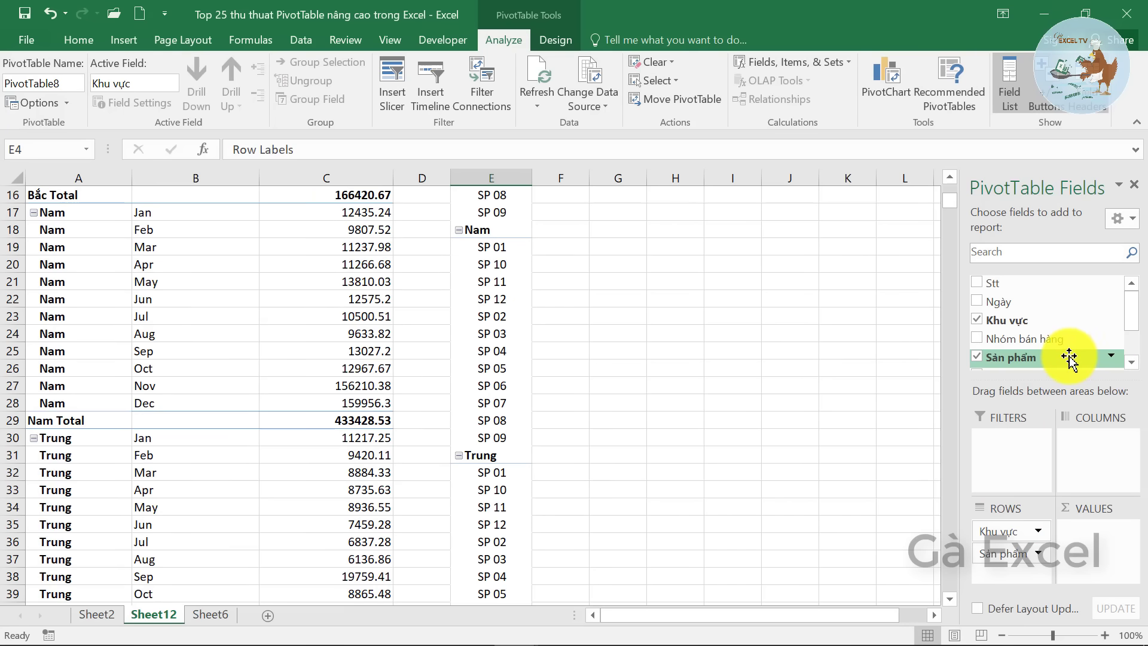
scroll(1104, 359, up, 5)
scroll(1132, 323, down, 3)
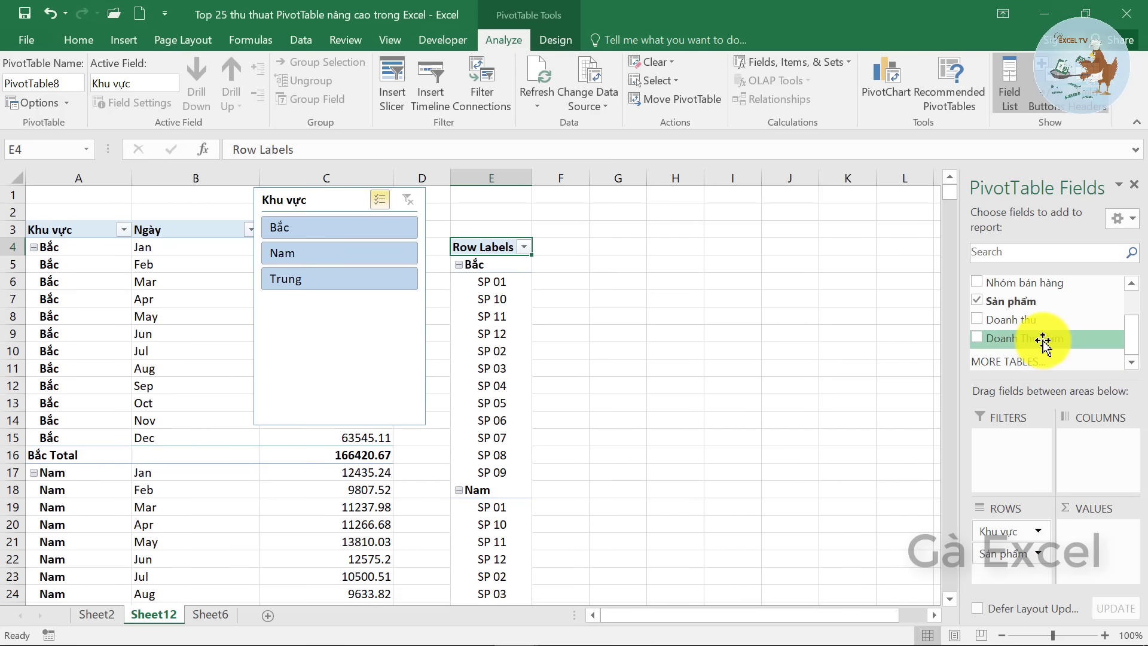
mouse_move(1027, 320)
mouse_down()
mouse_move(1081, 496)
mouse_move(1072, 507)
mouse_up()
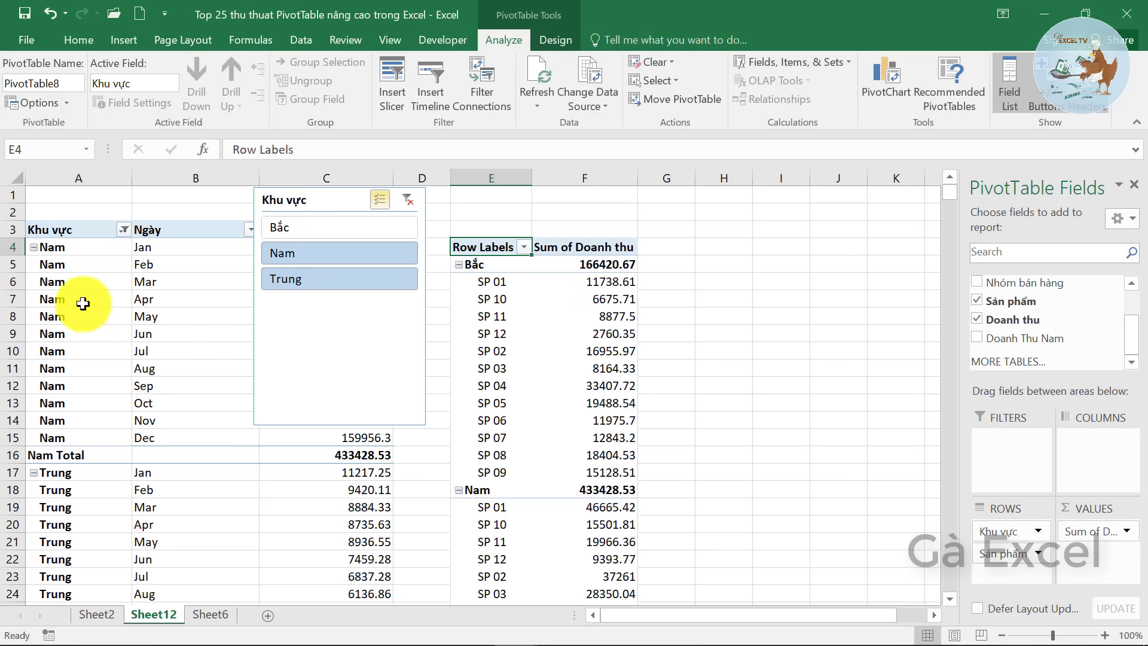
Step: Test the Khu vực slicer by filtering the first pivot to Nam and removing regions
click(144, 299)
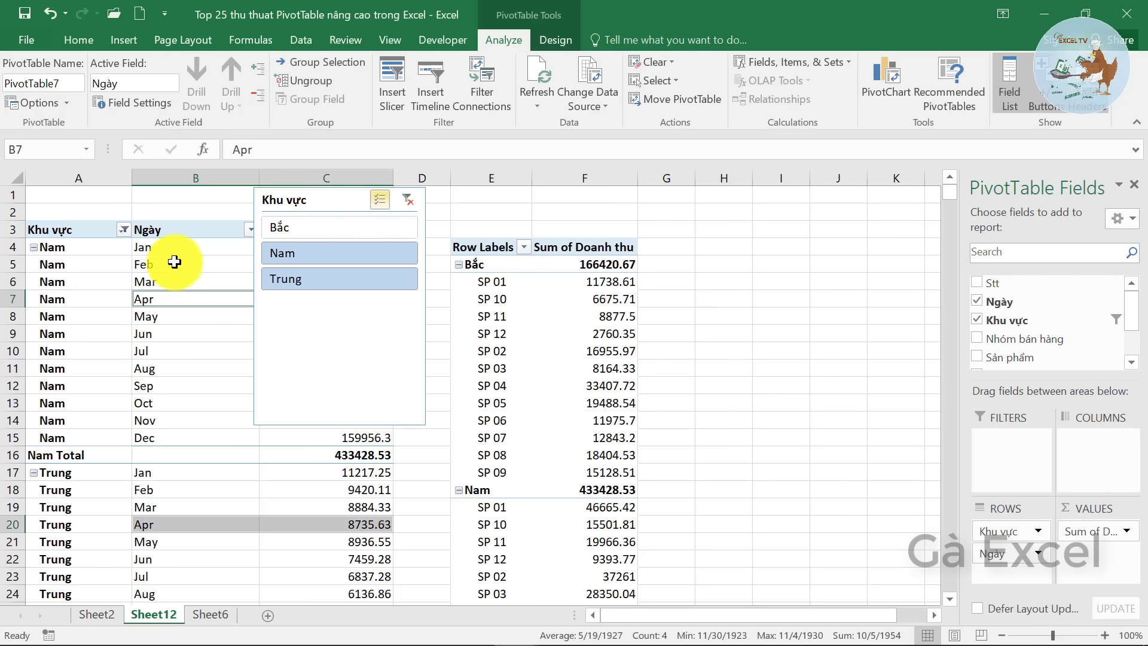
click(180, 318)
click(285, 277)
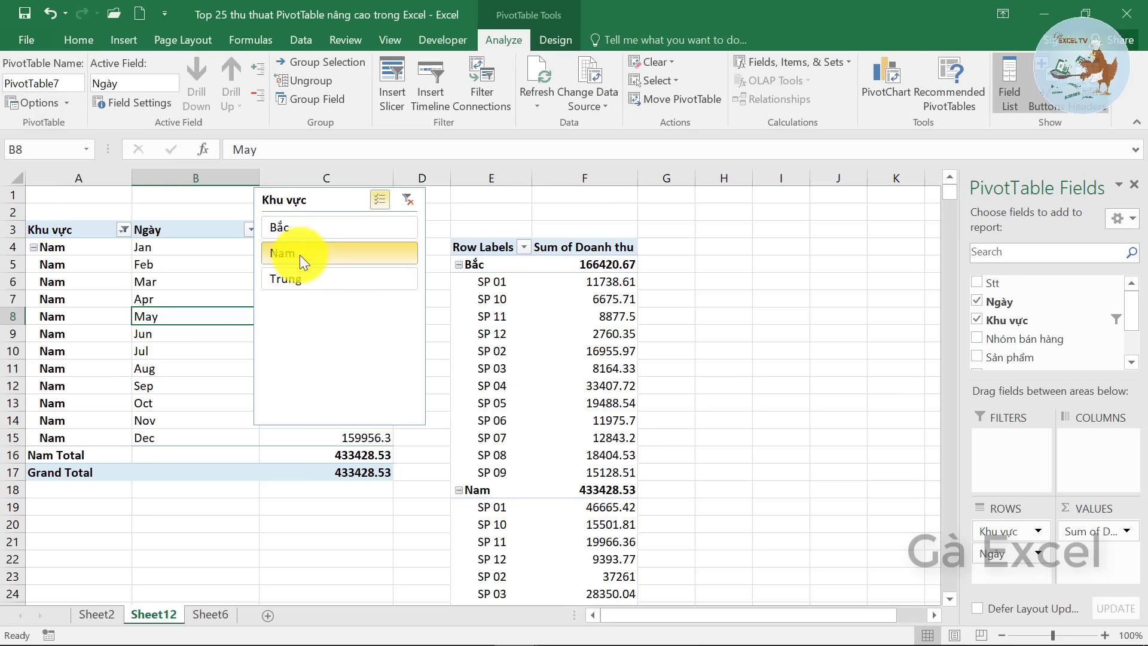
click(300, 255)
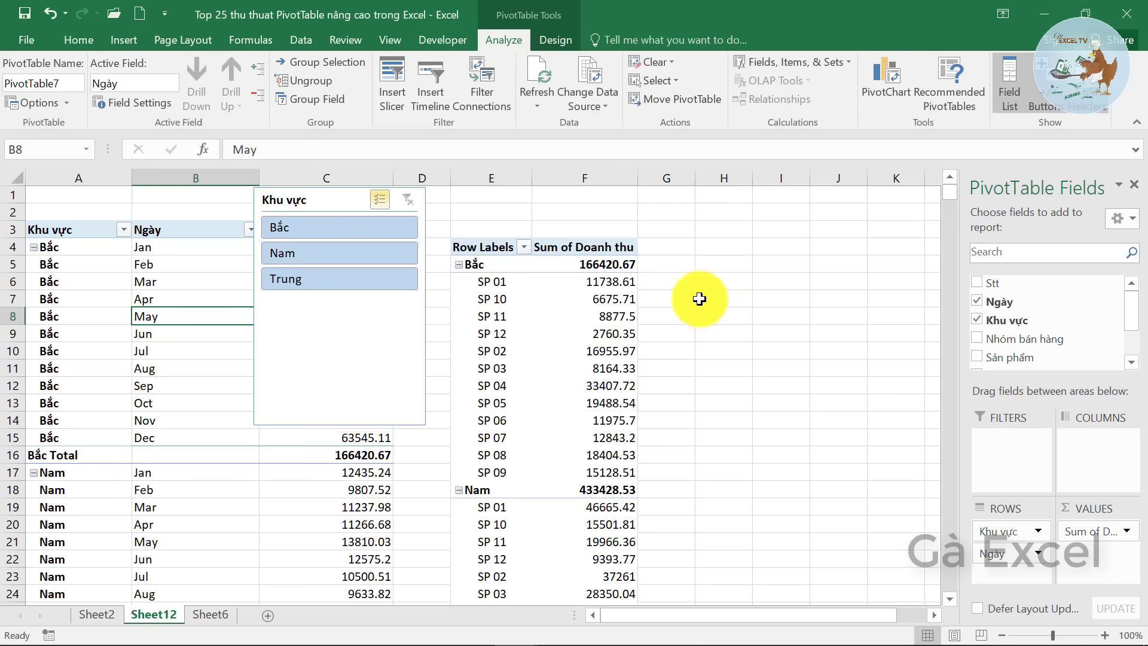
click(548, 284)
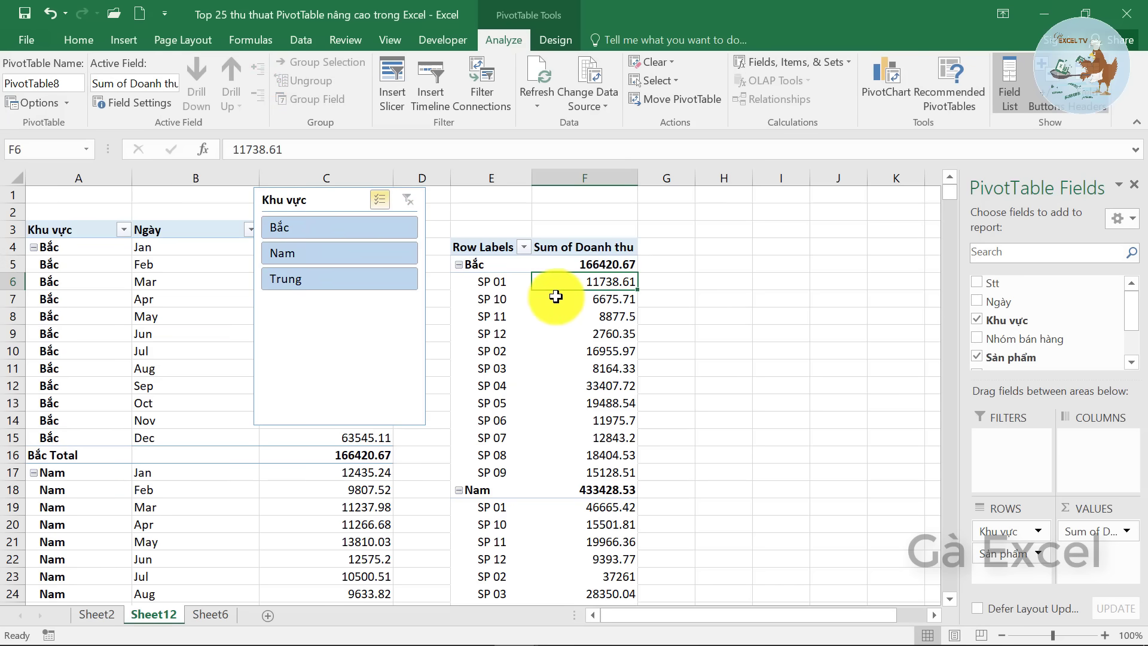
click(310, 284)
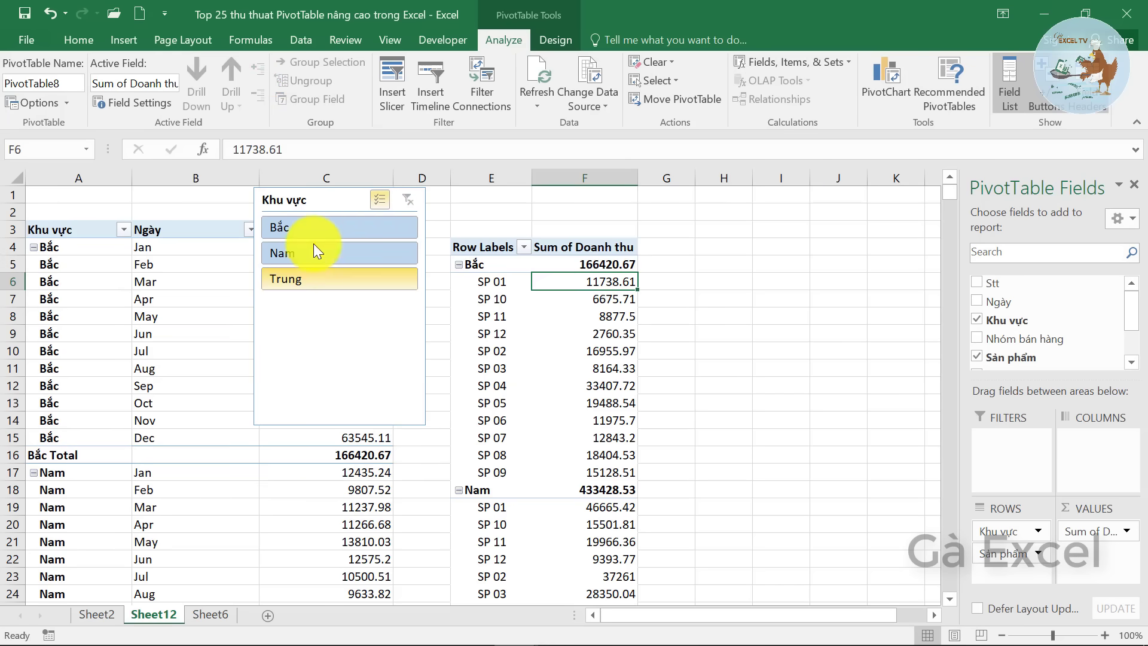
click(314, 243)
Step: Reselect all three regions and confirm PivotTable8 stays unfiltered
click(318, 229)
click(590, 317)
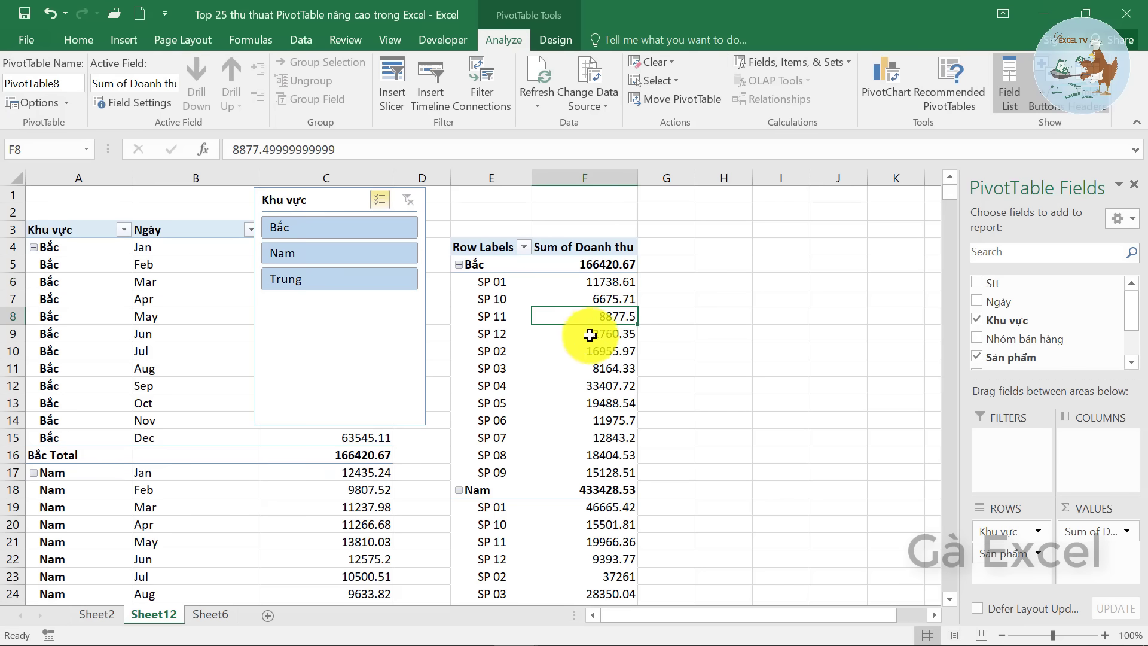
click(604, 402)
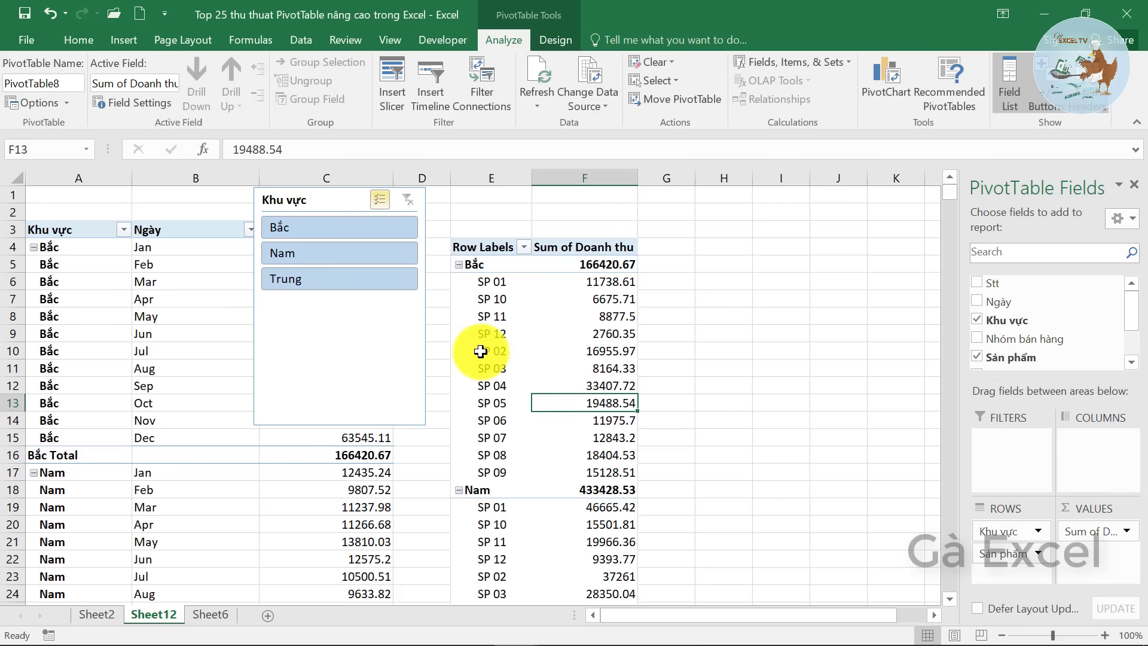
click(480, 351)
click(329, 306)
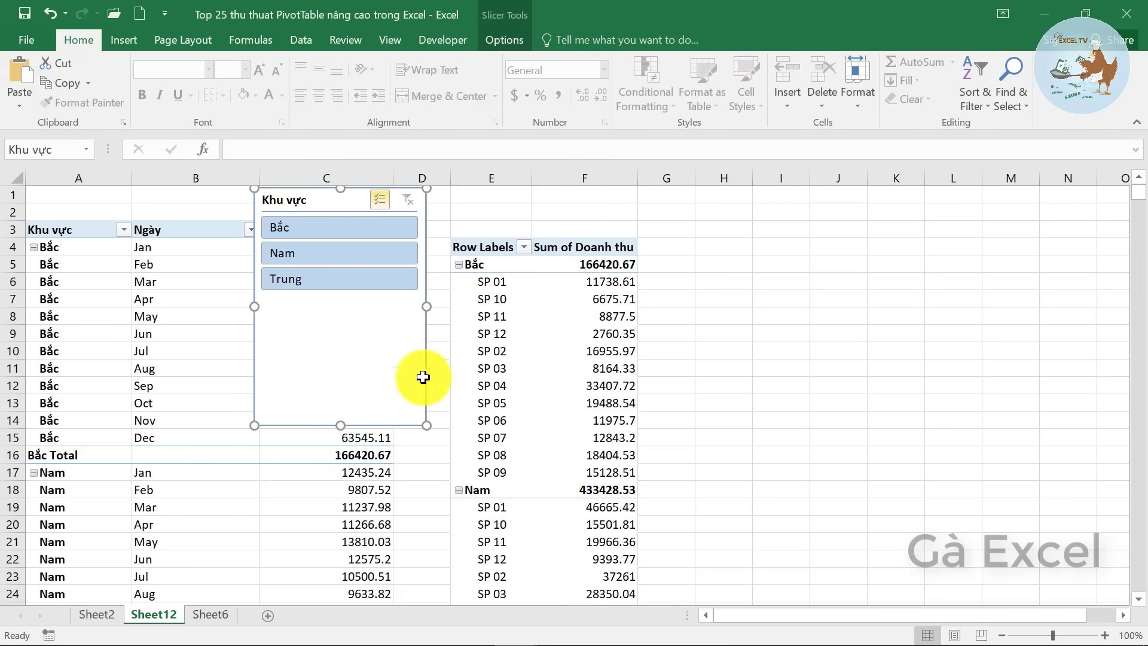
click(589, 386)
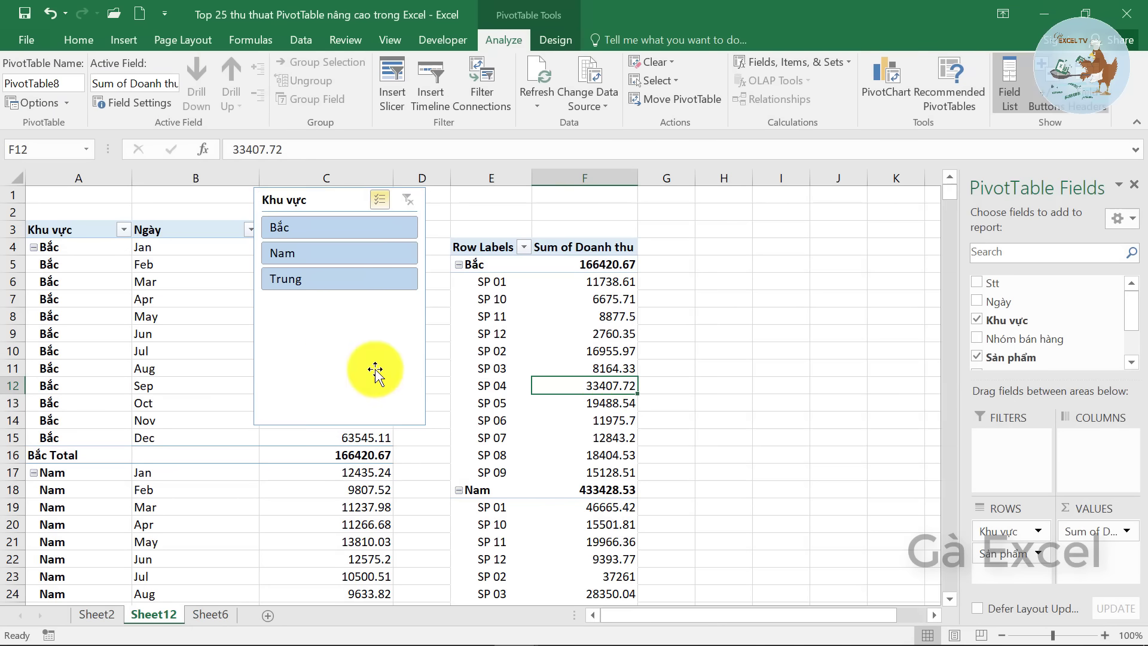
click(326, 348)
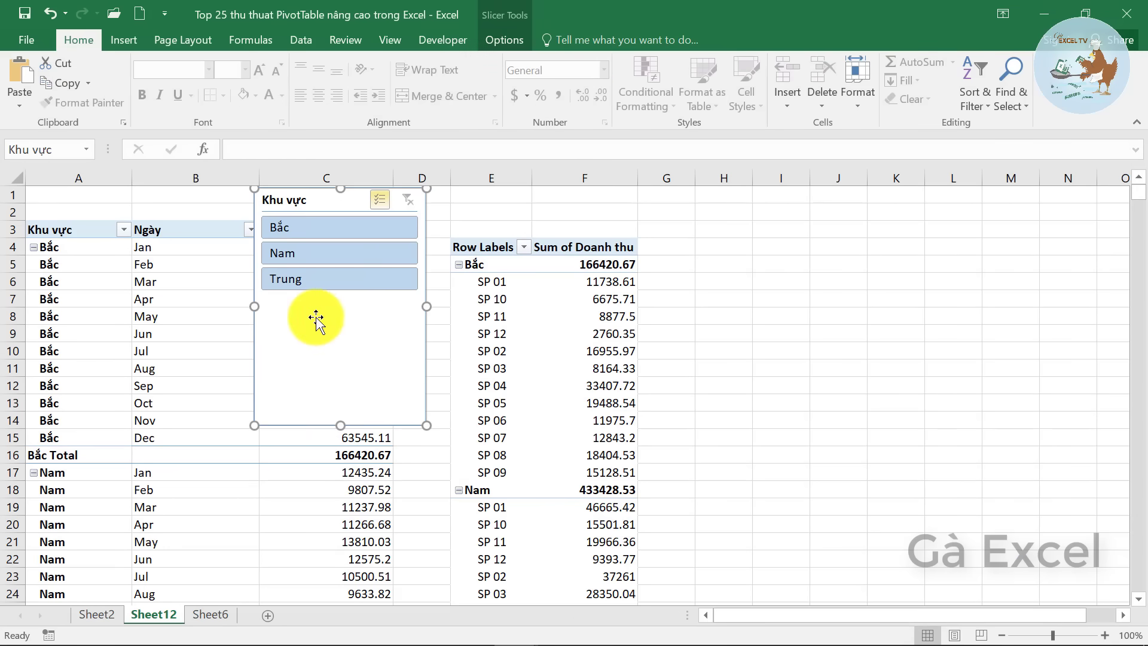
Step: Connect the Khu vực slicer to both PivotTable7 and PivotTable8
right_click(316, 317)
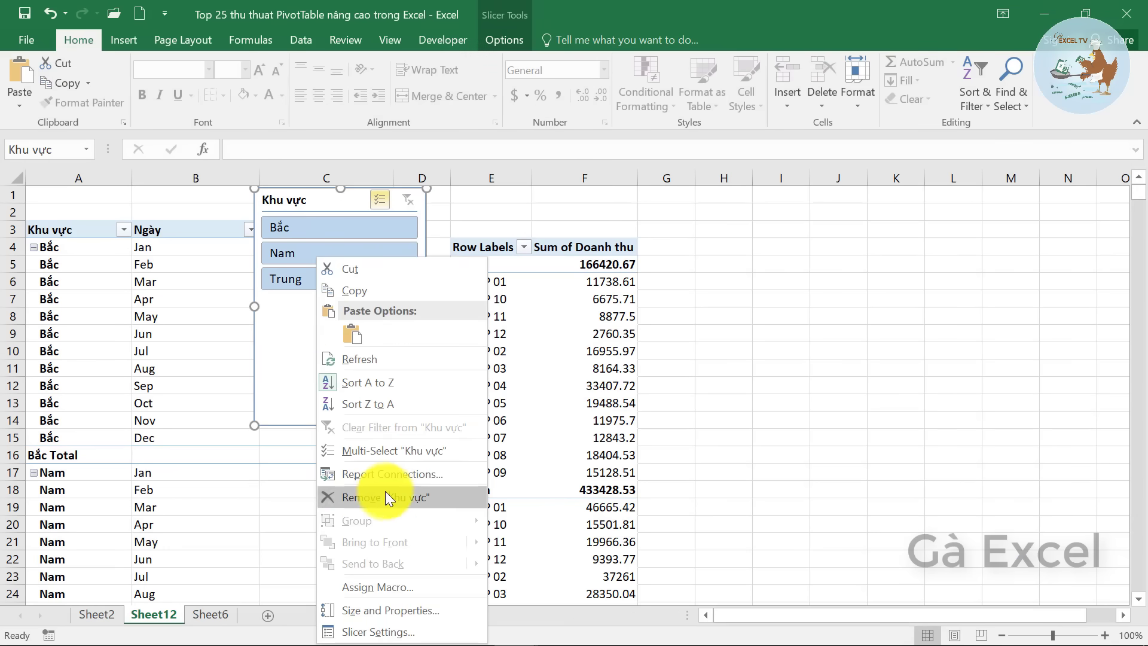
click(392, 474)
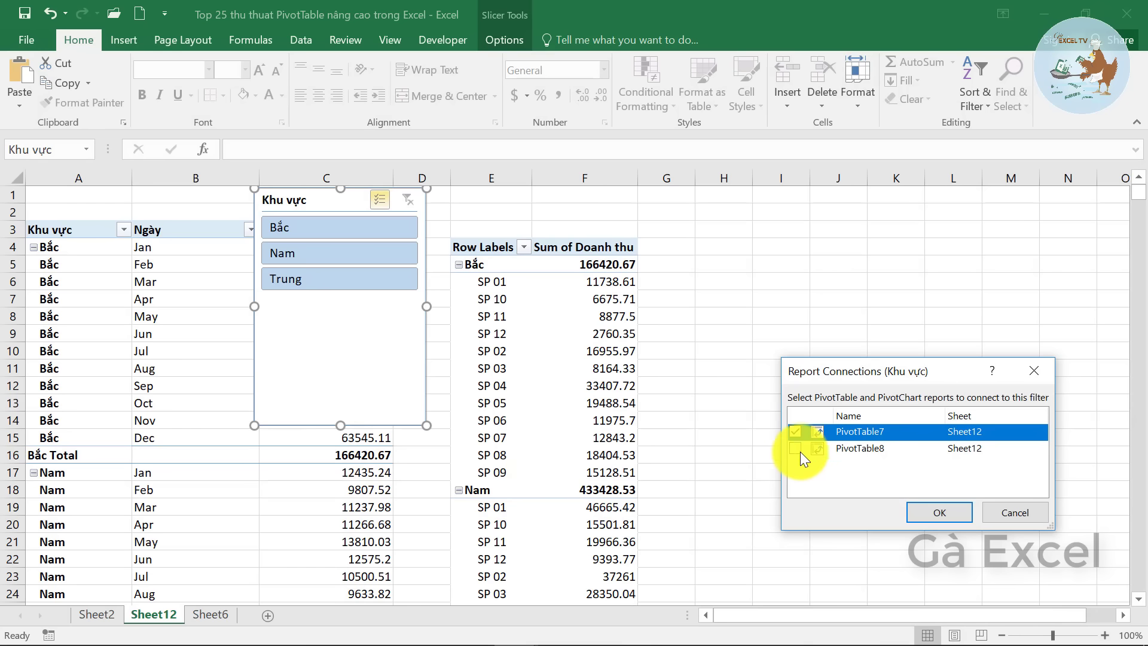
click(798, 450)
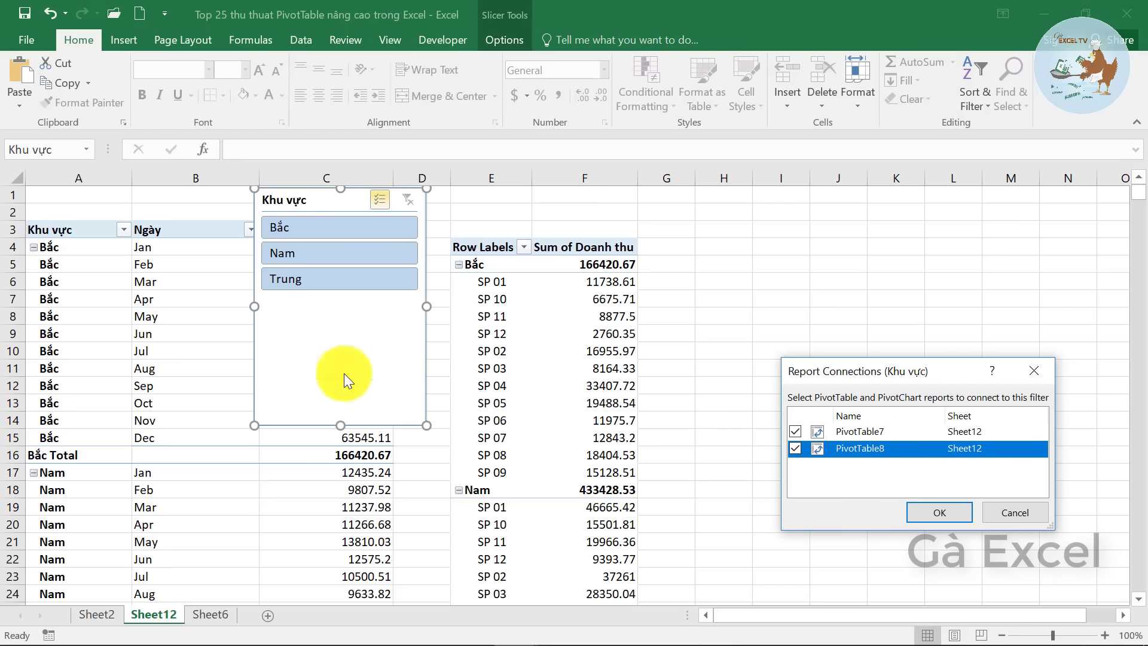
click(940, 513)
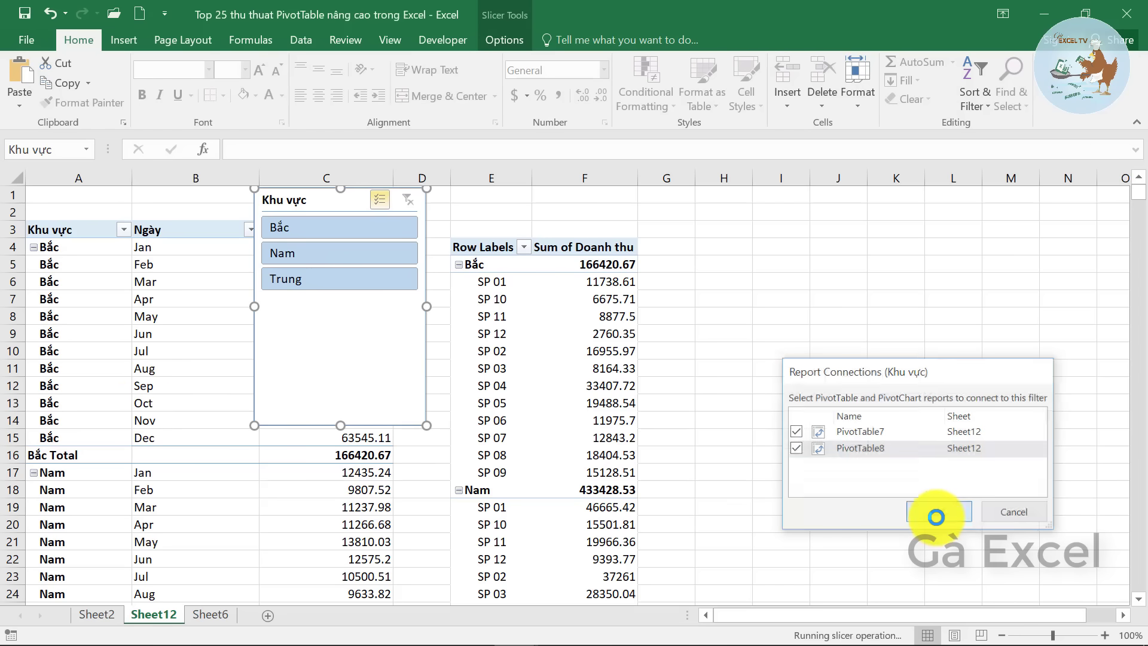
Step: Toggle slicer regions to check that both pivots filter together
click(305, 229)
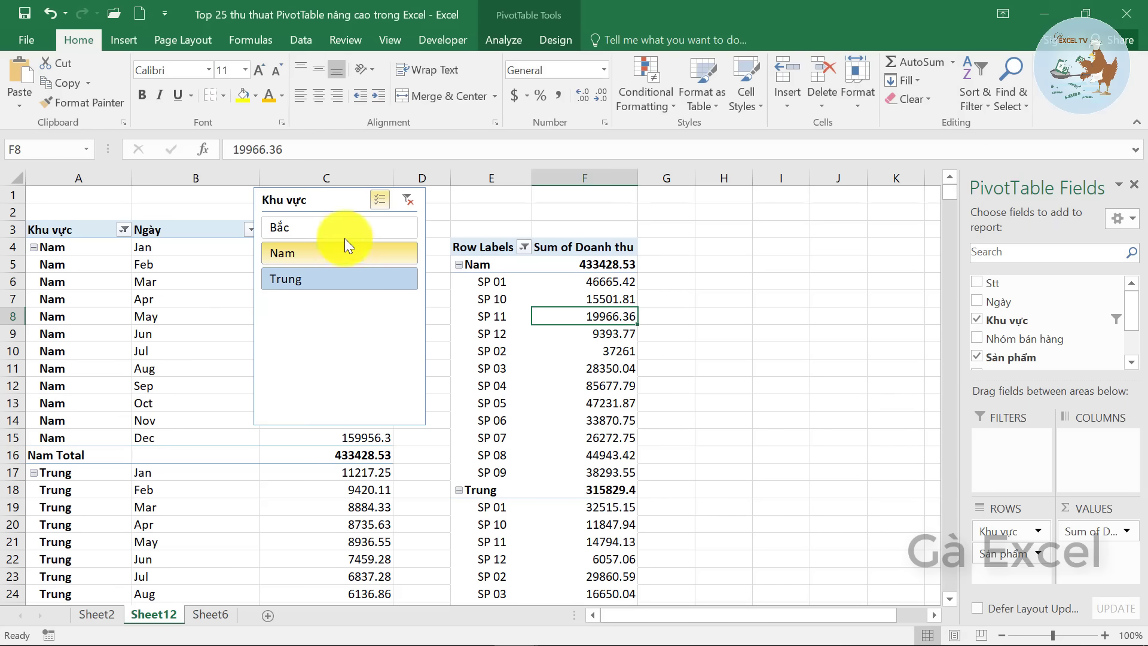
click(337, 279)
click(329, 253)
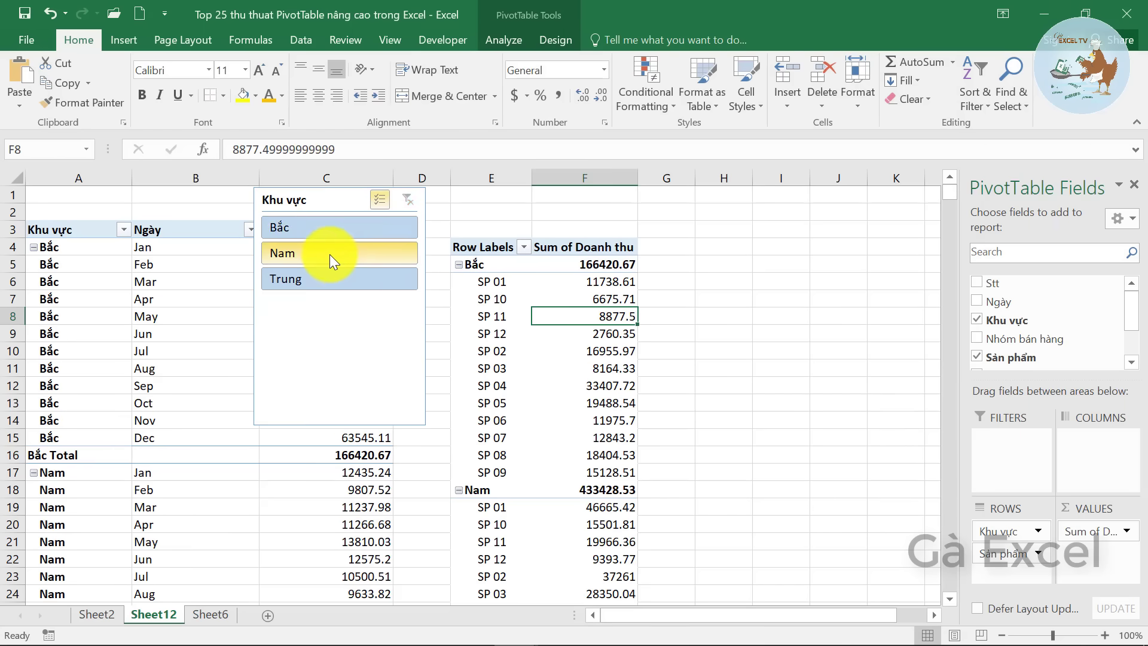
click(324, 231)
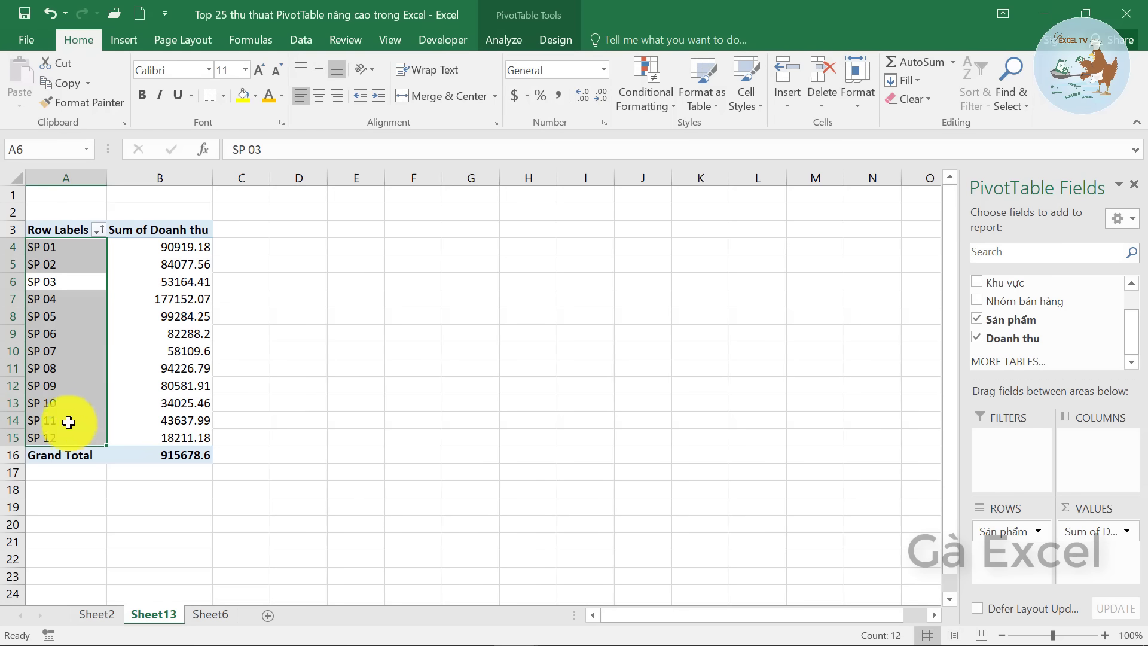
Step: Filter the products to the Top 5 by Sum of Doanh thu
click(192, 250)
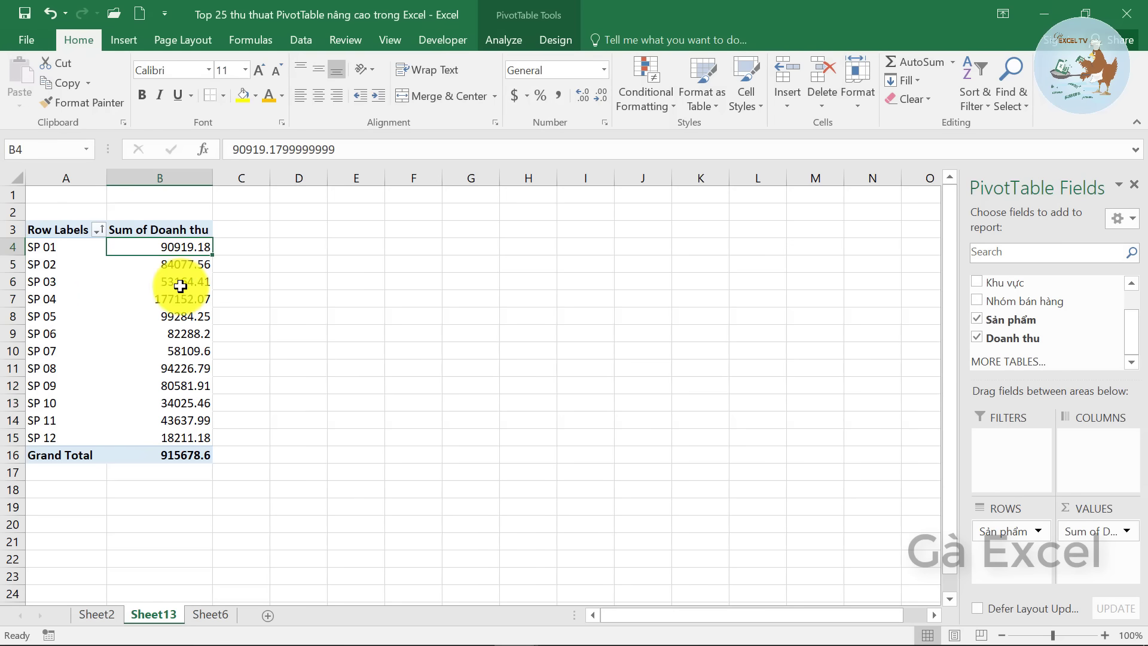
click(60, 247)
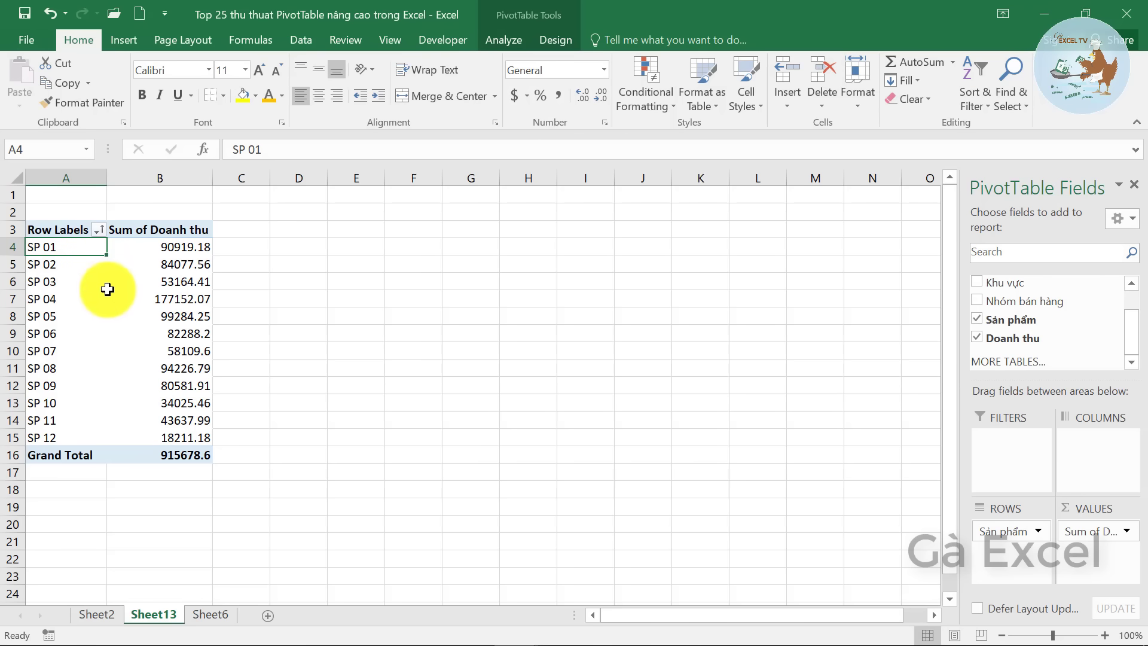
click(72, 315)
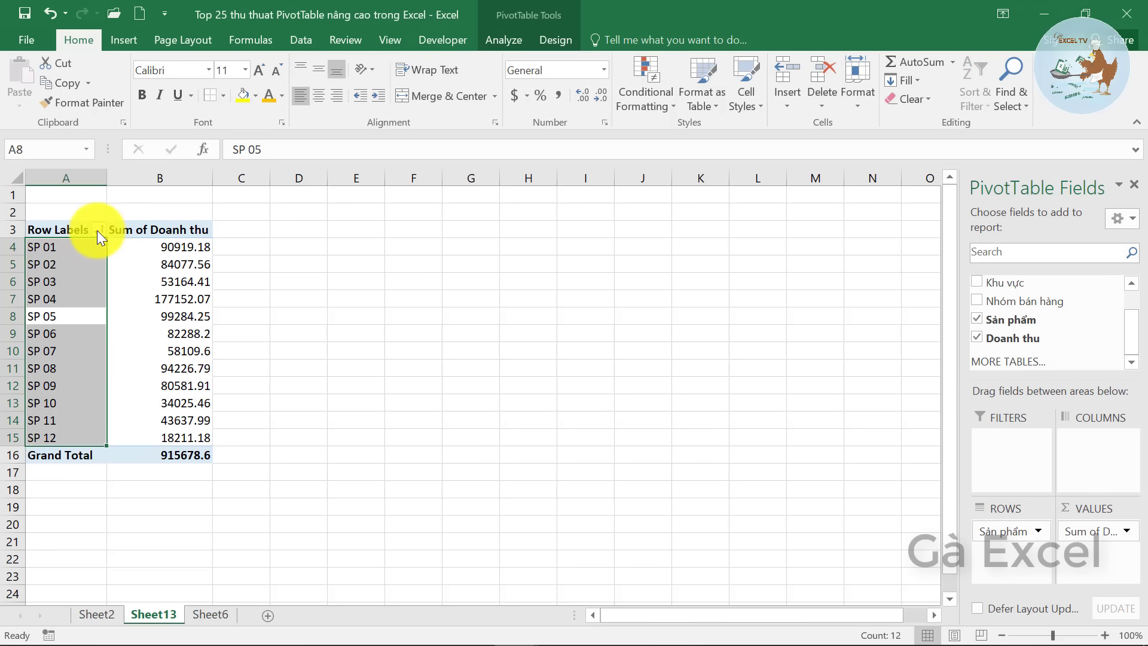
click(97, 231)
mouse_move(54, 358)
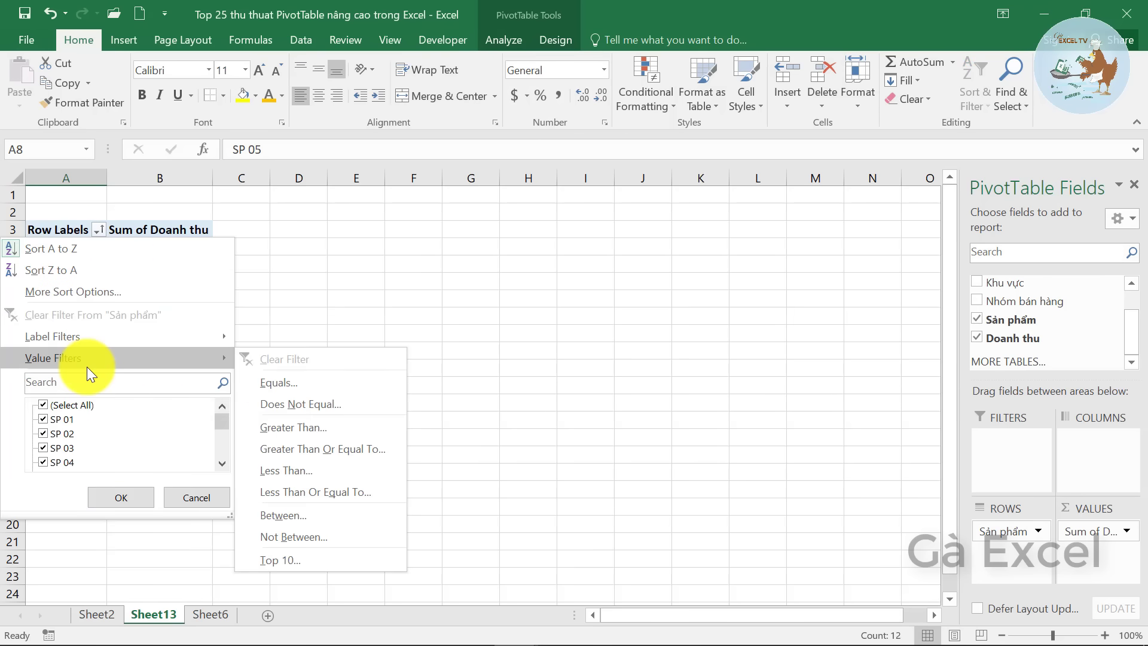
click(311, 564)
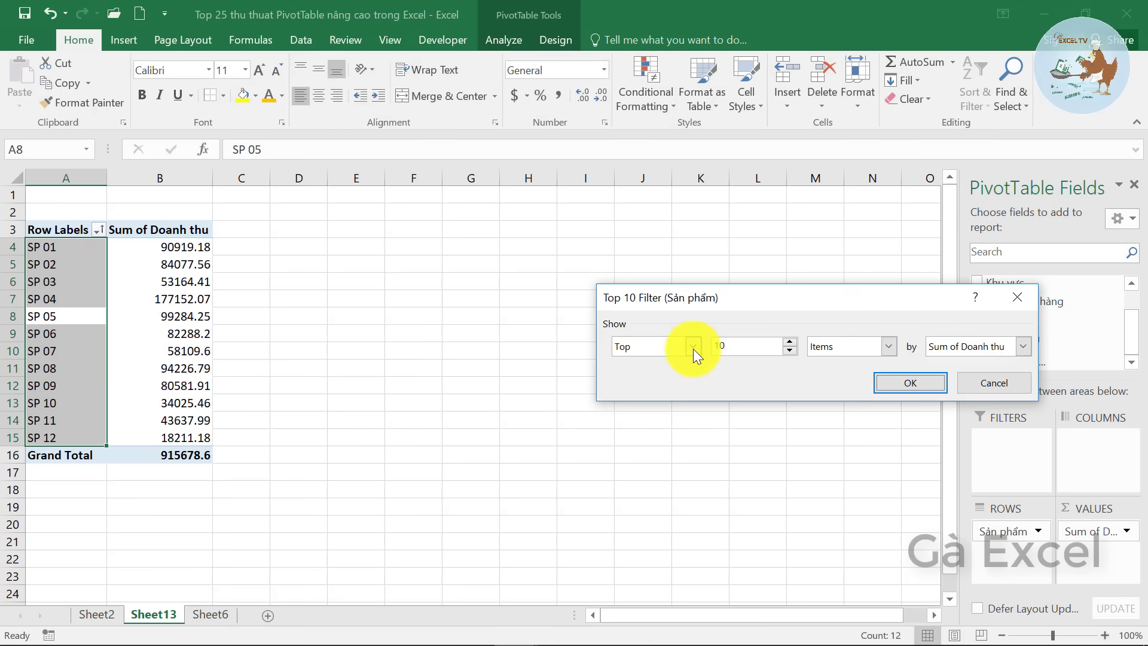
double_click(712, 348)
text(5)
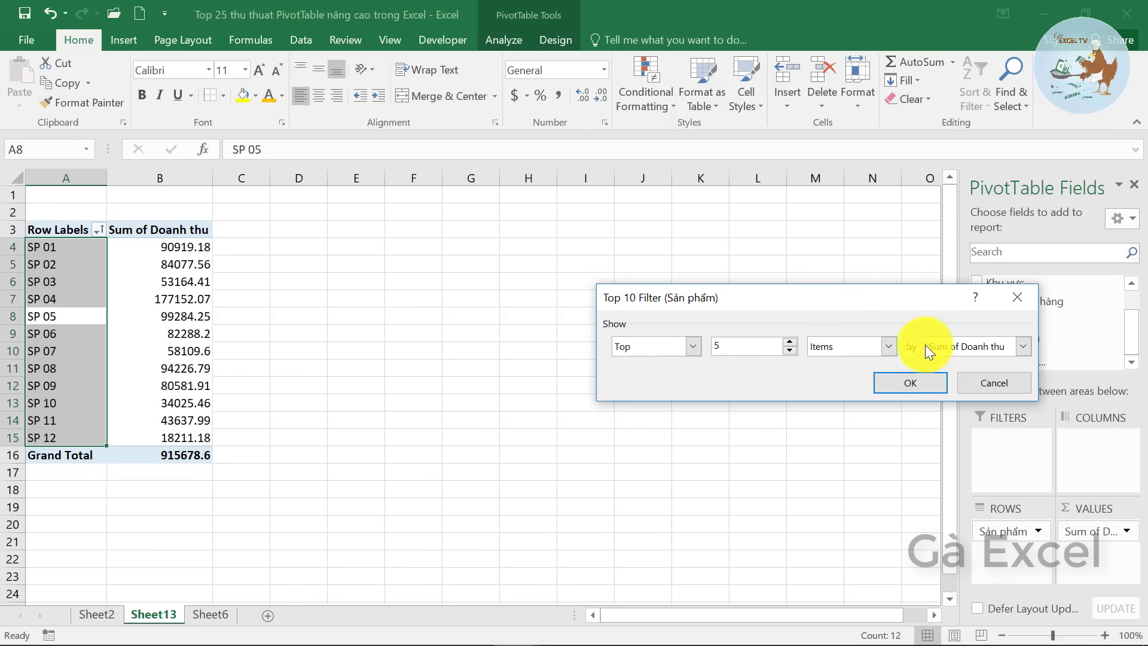
click(975, 346)
click(974, 346)
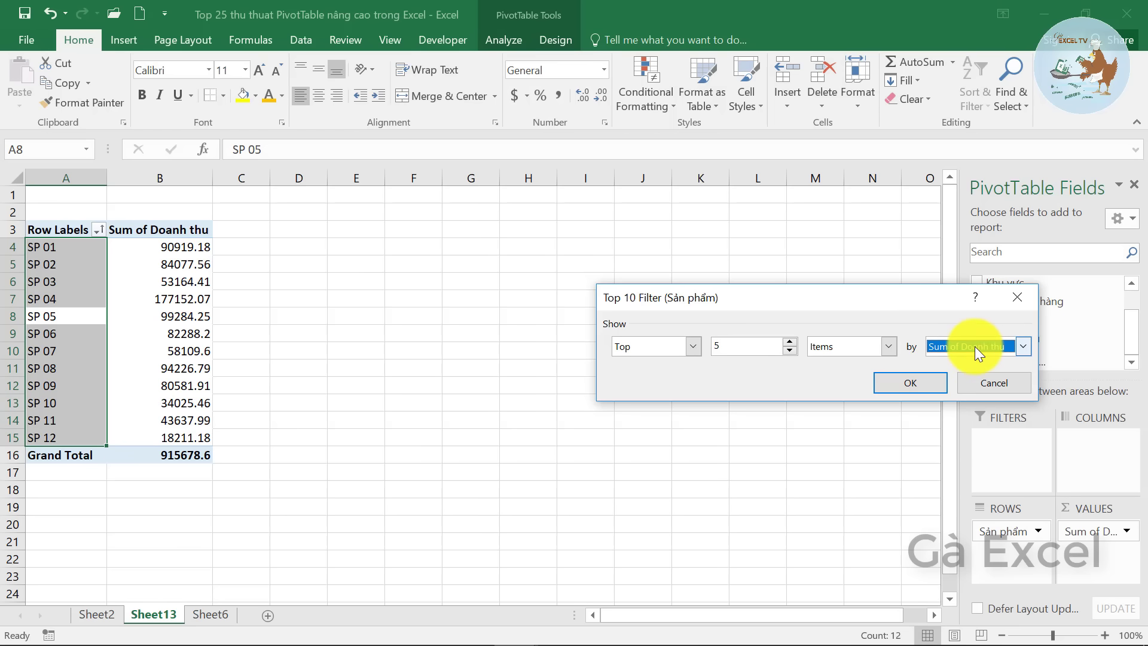
click(907, 386)
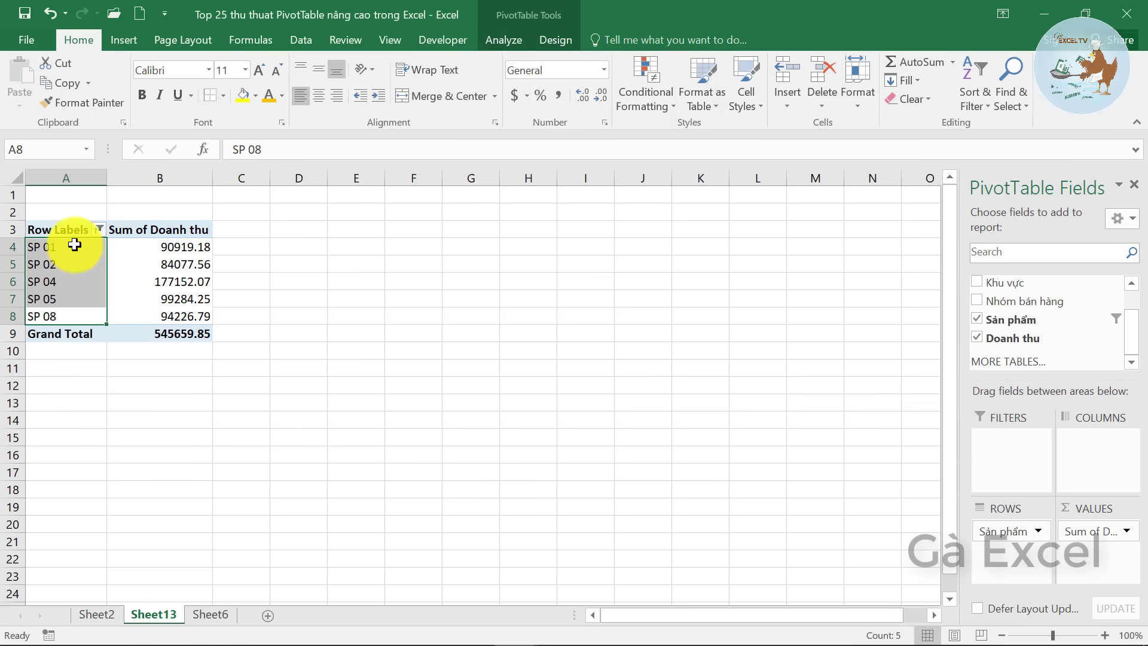
Step: Review the top five, then change the filter to Bottom 5 products
mouse_move(74, 245)
mouse_down()
mouse_move(64, 311)
mouse_move(67, 247)
mouse_up()
click(67, 263)
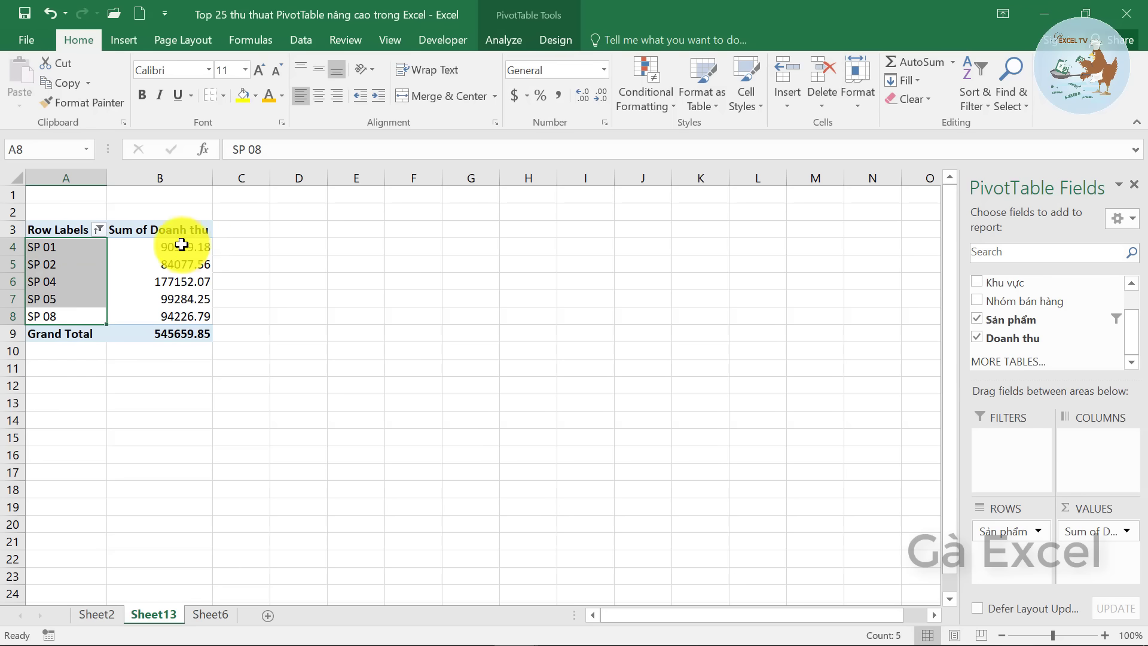
drag(181, 245, 170, 311)
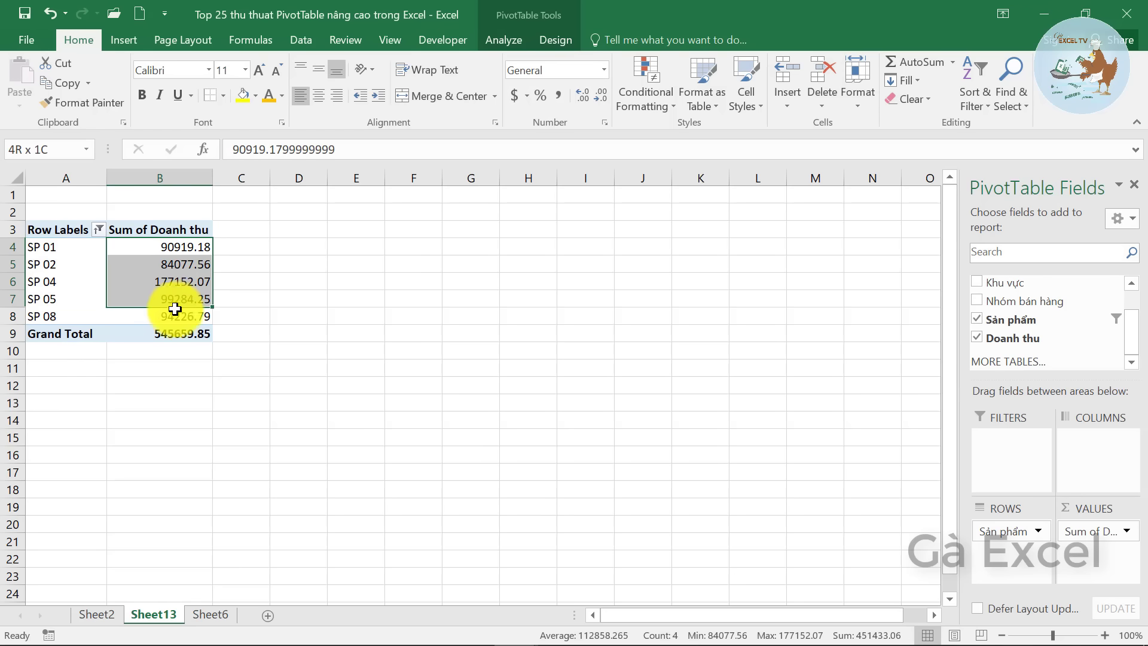
click(98, 233)
mouse_move(53, 358)
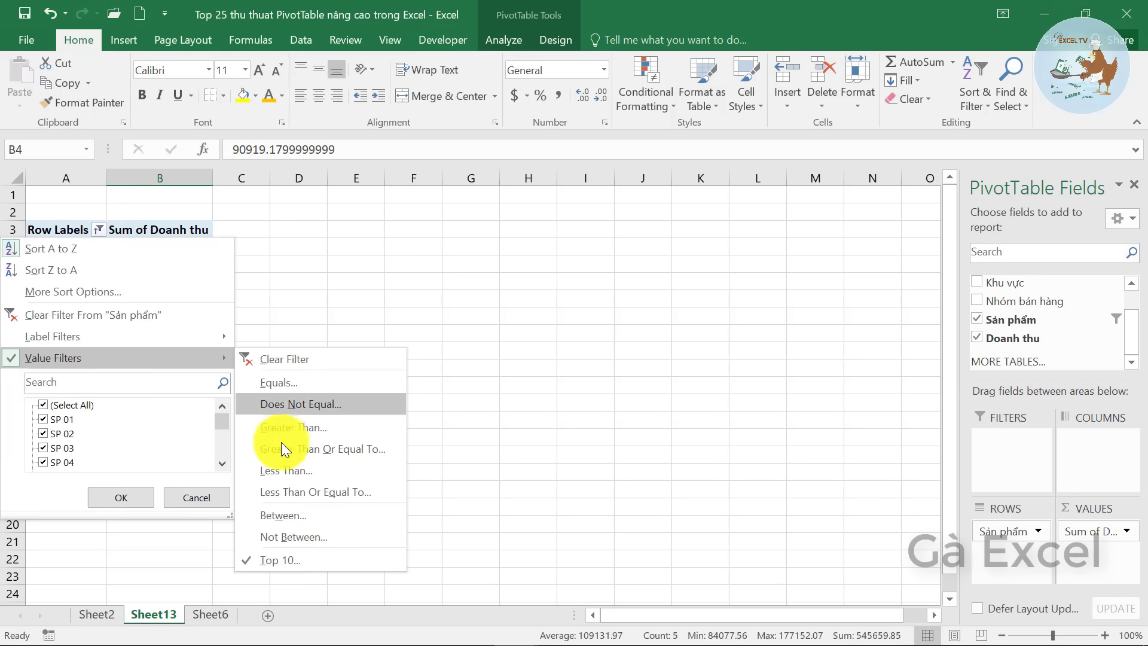
click(281, 558)
click(672, 345)
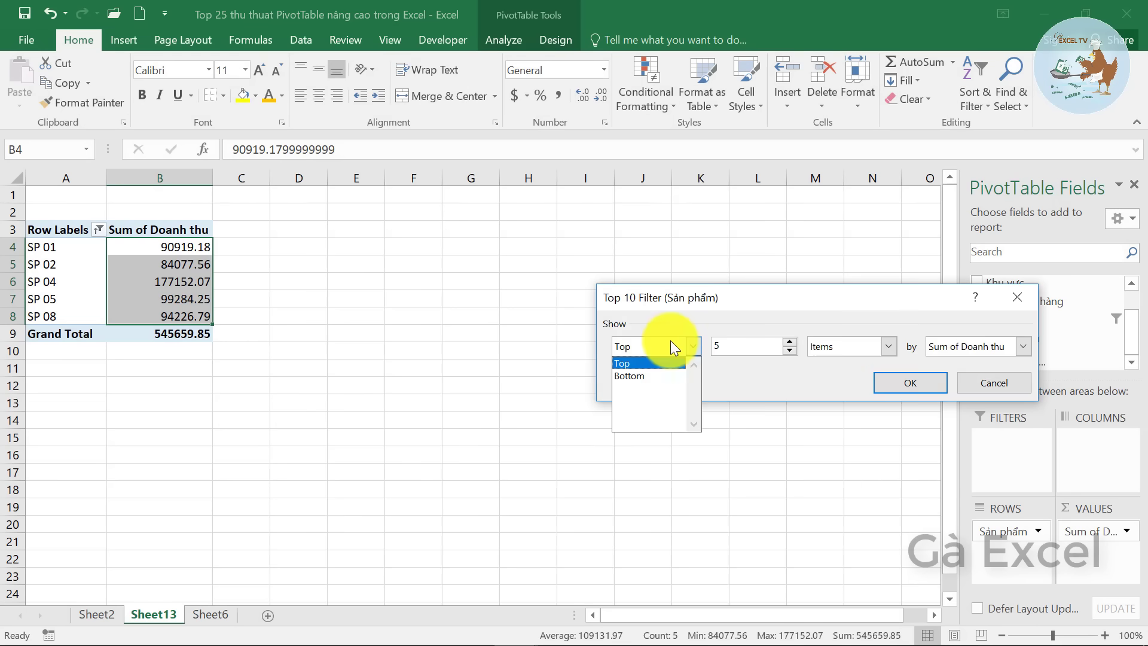
click(652, 376)
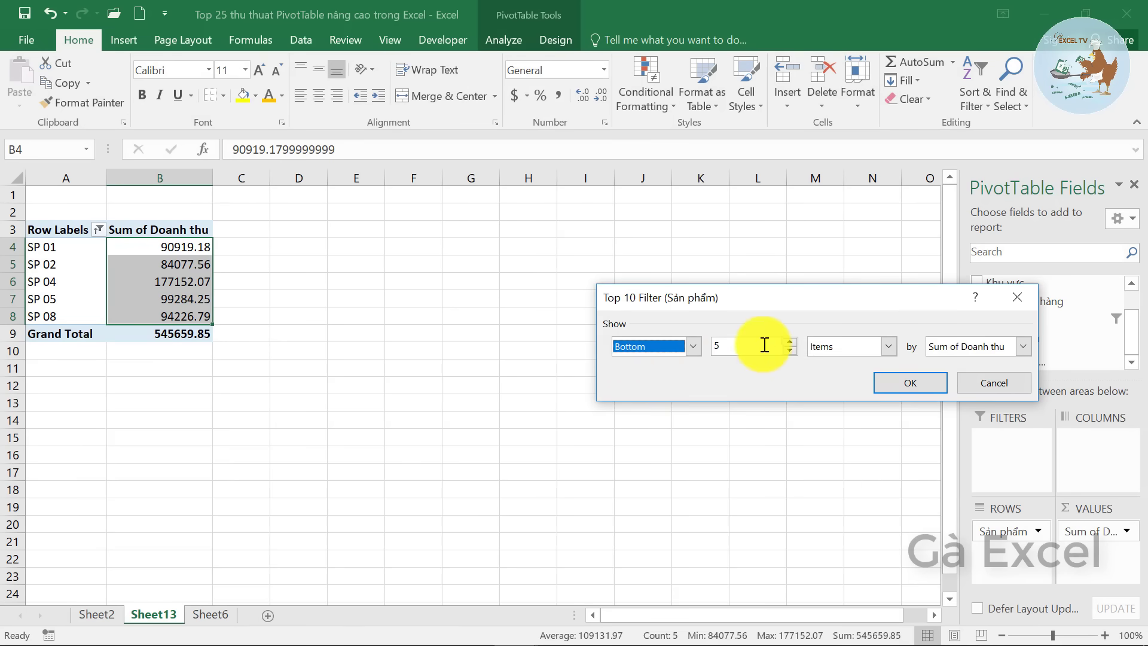
click(913, 386)
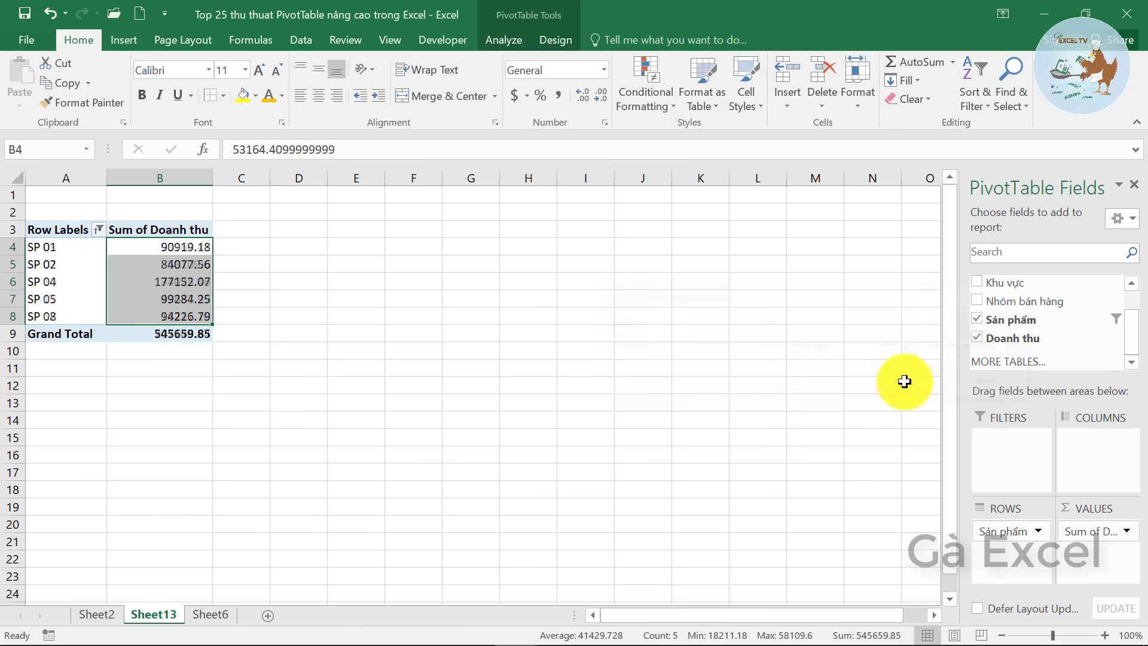
Step: Review the bottom five product labels and their revenue values
click(57, 268)
click(60, 282)
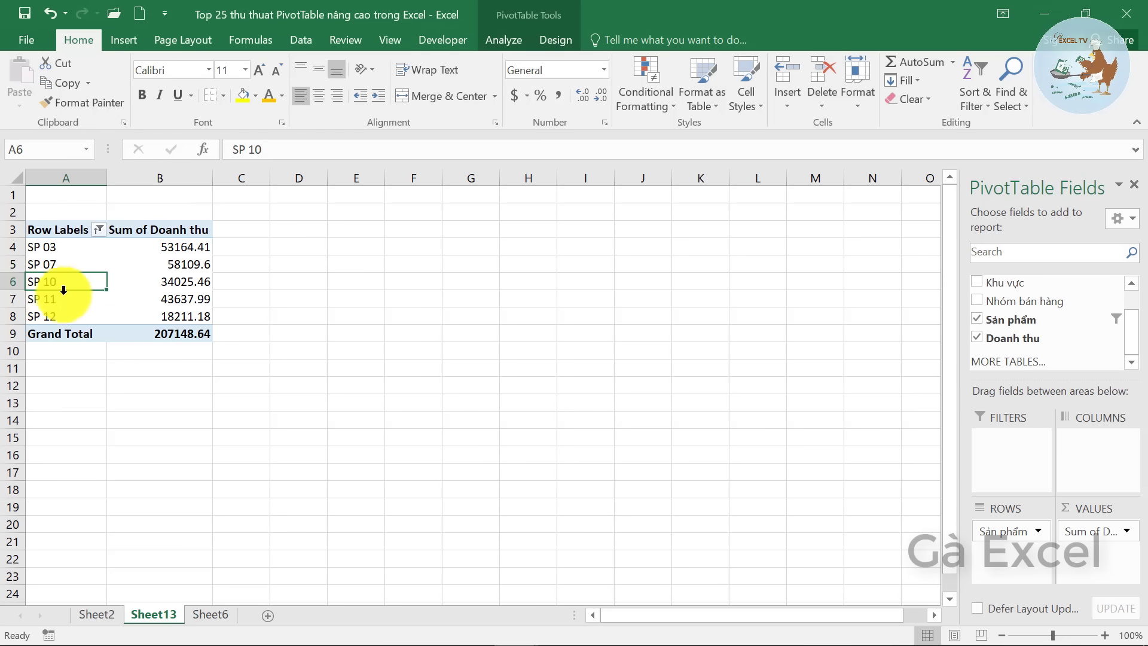
click(66, 299)
click(69, 316)
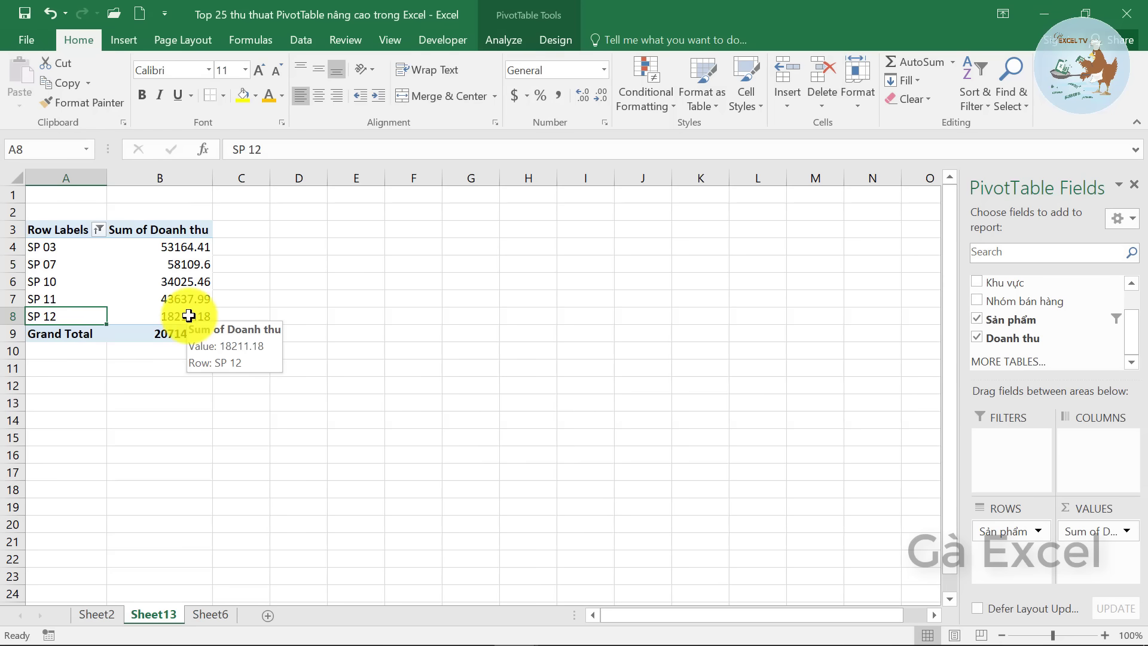
drag(194, 315, 171, 242)
click(180, 247)
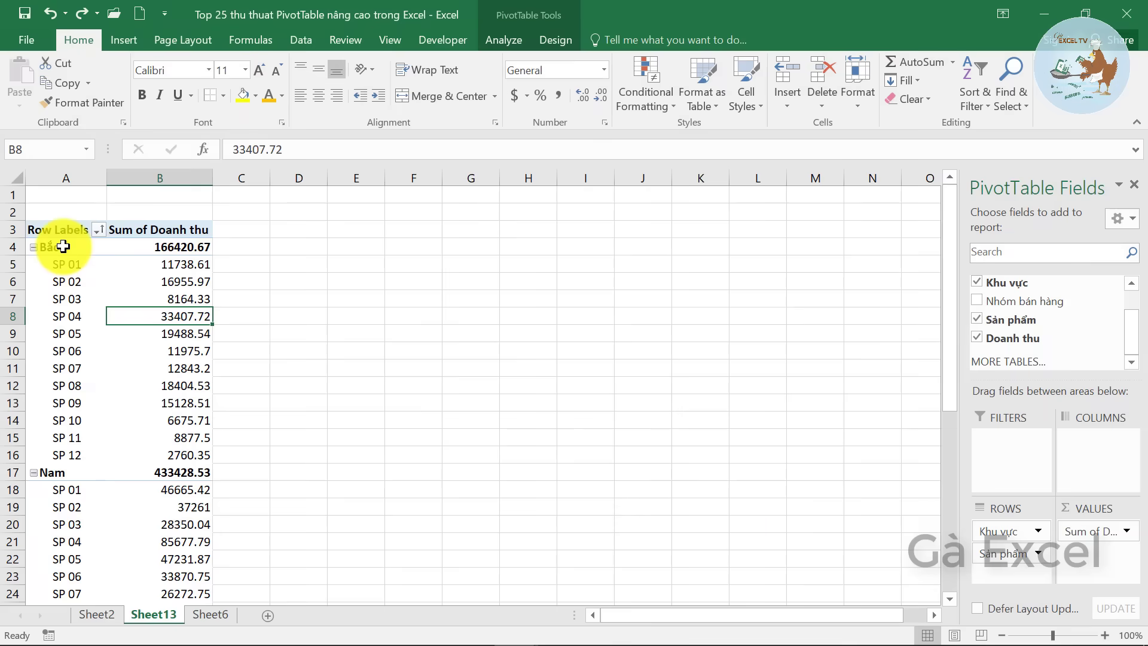
Step: Review the Bắc group's products and its 166420.67 subtotal, then bring up the Khu vực field options
click(64, 249)
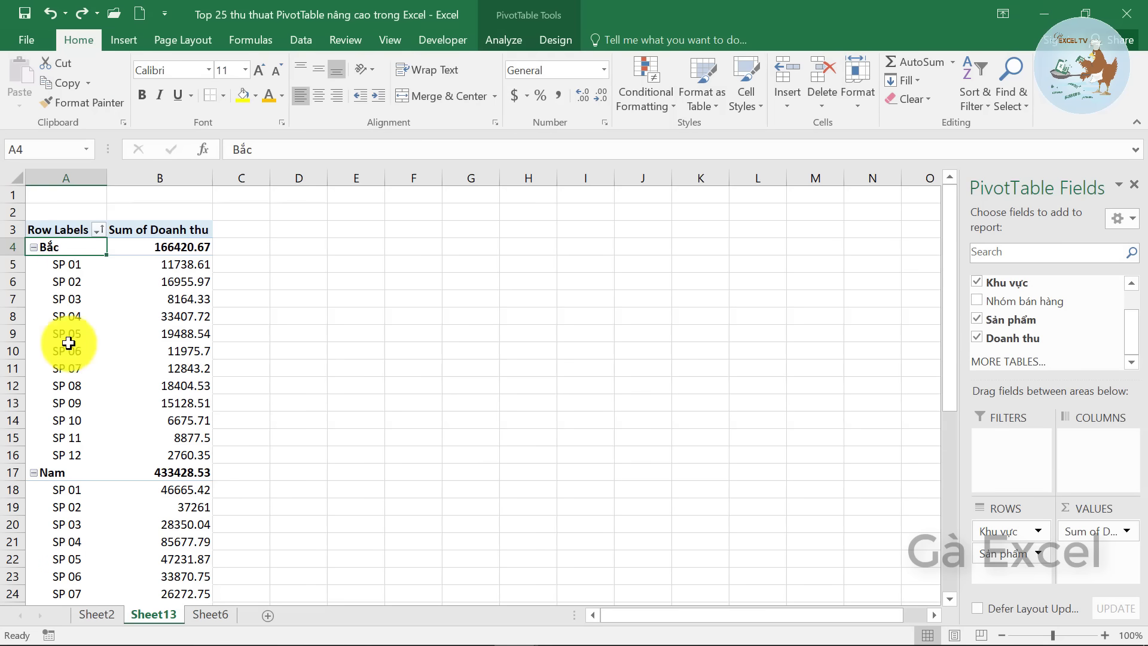
drag(69, 264, 70, 455)
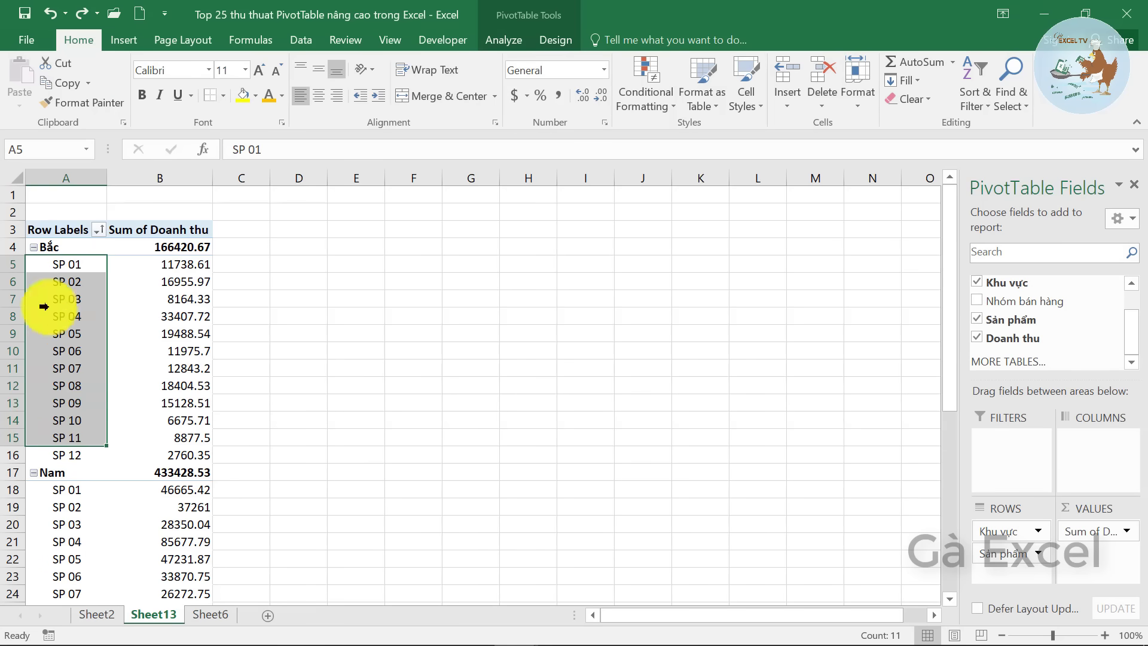
drag(56, 247, 175, 255)
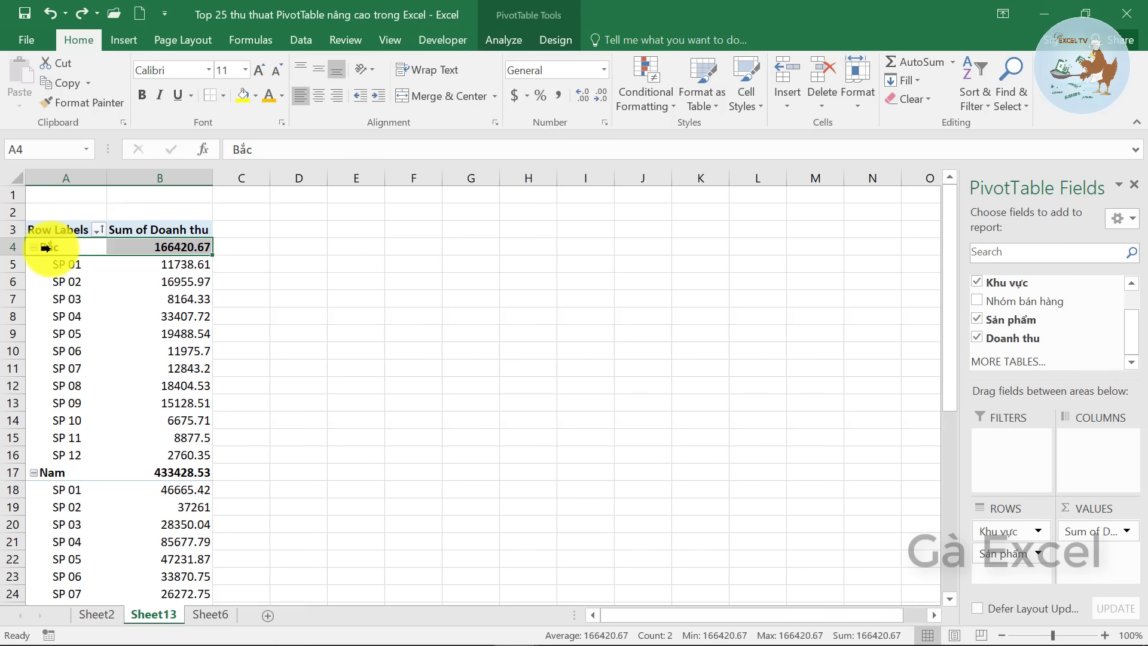
click(133, 245)
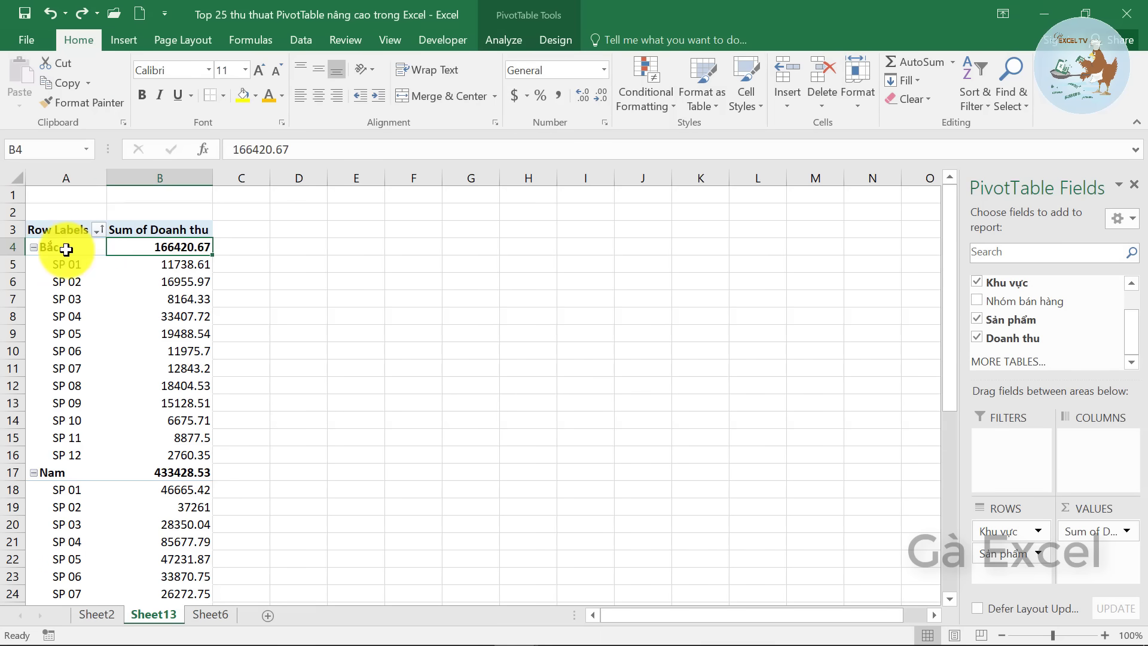
mouse_move(69, 251)
mouse_down()
mouse_move(154, 257)
mouse_move(167, 246)
mouse_up()
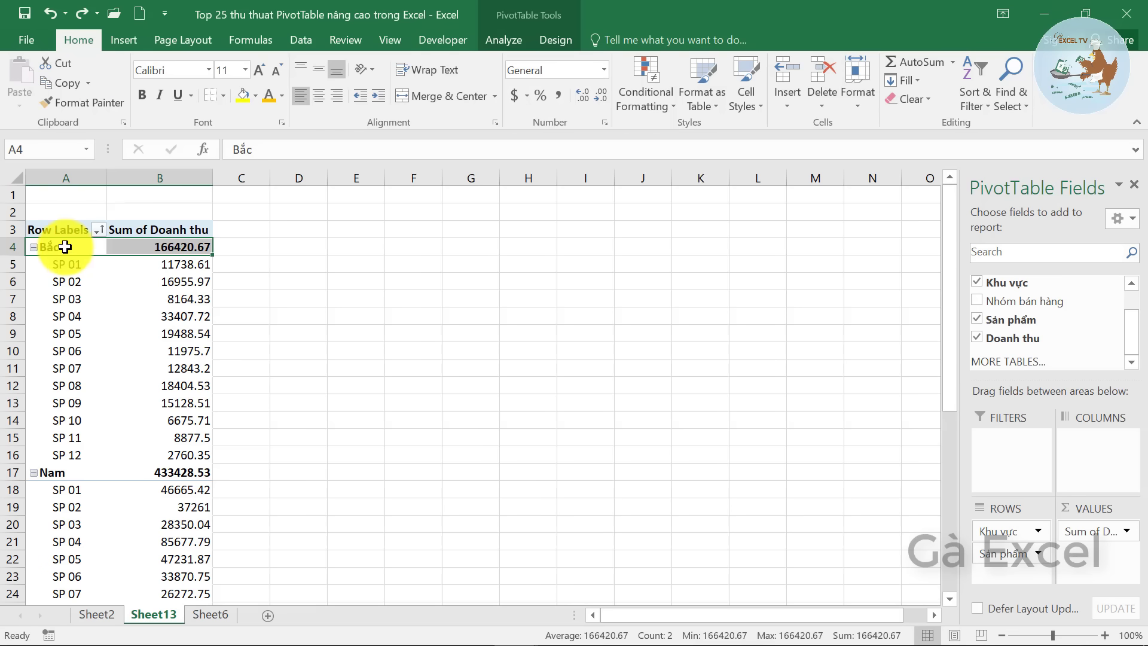
drag(56, 247, 158, 249)
click(158, 249)
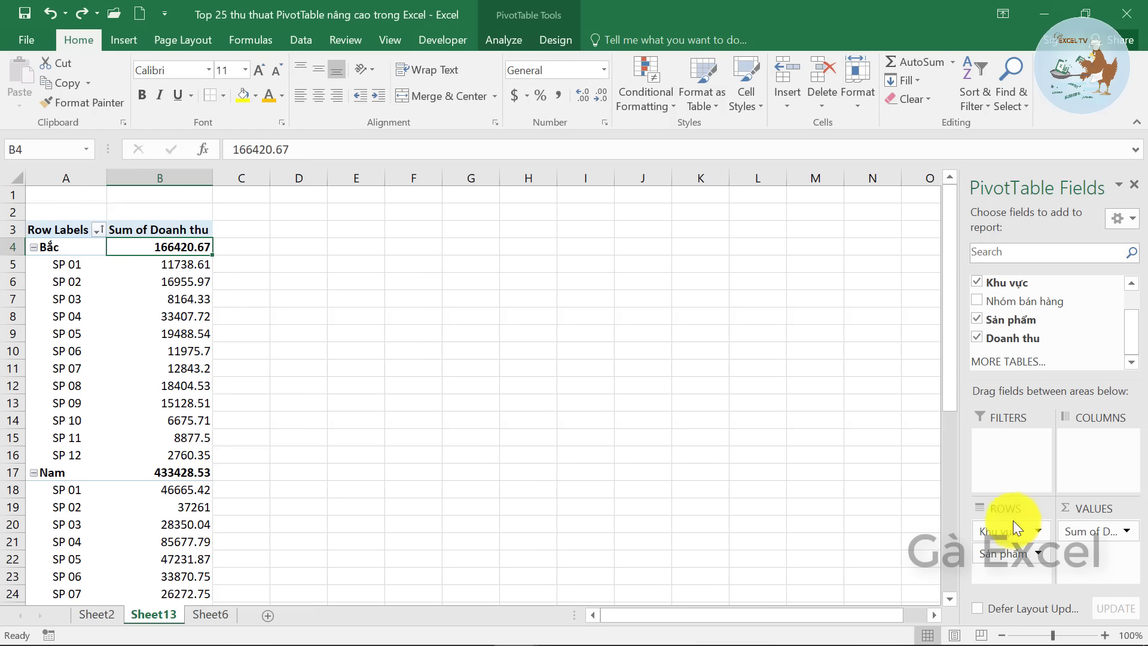
drag(1014, 530, 1015, 530)
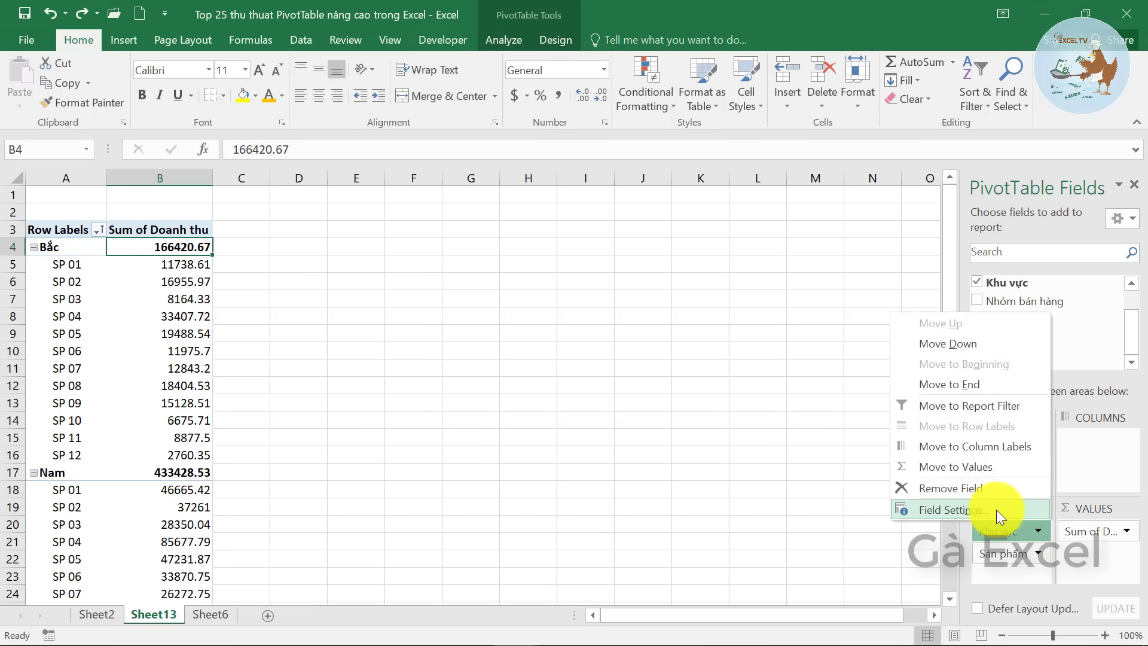
Step: Give the Khu vực field custom subtotals: Sum, Count, Average, Max and Min
click(997, 509)
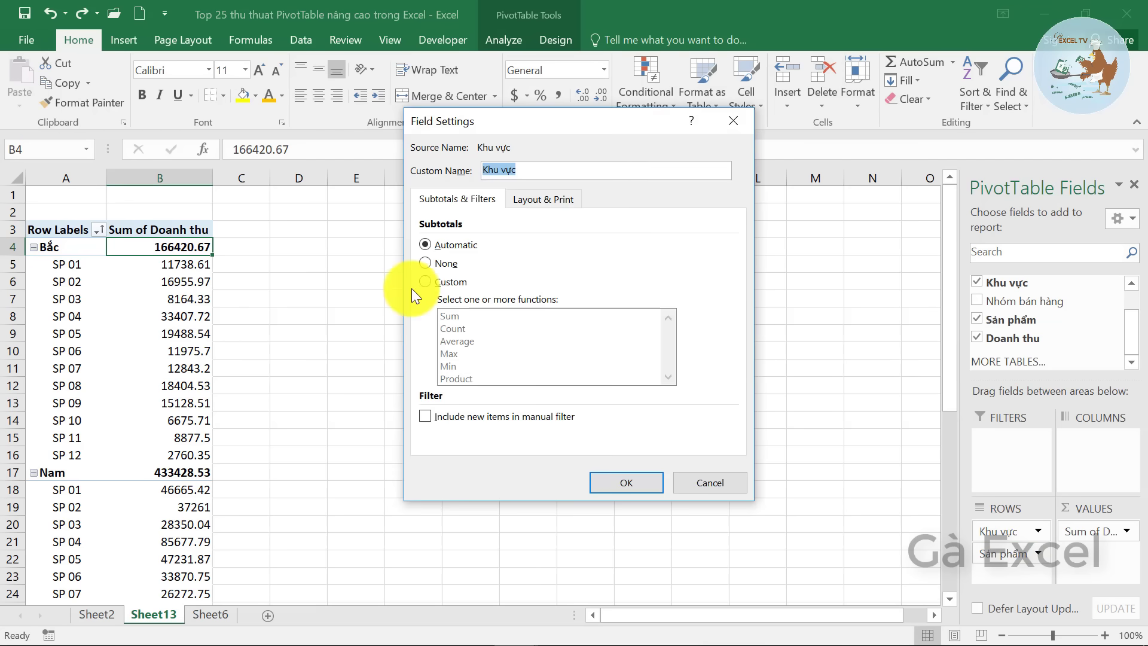
click(435, 279)
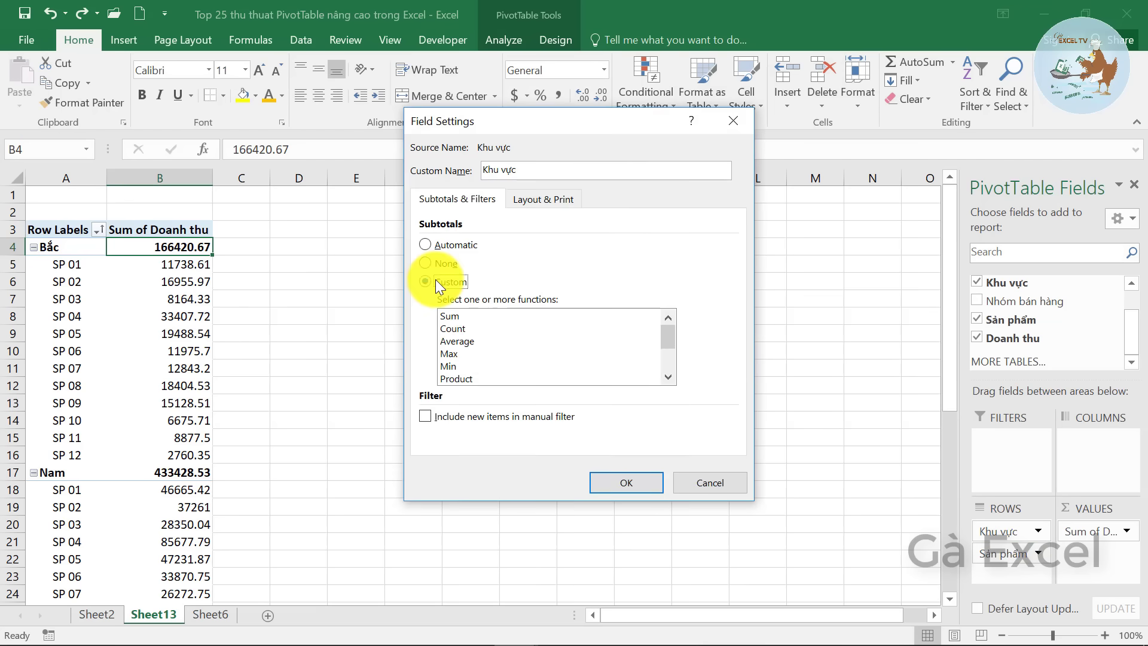
click(450, 321)
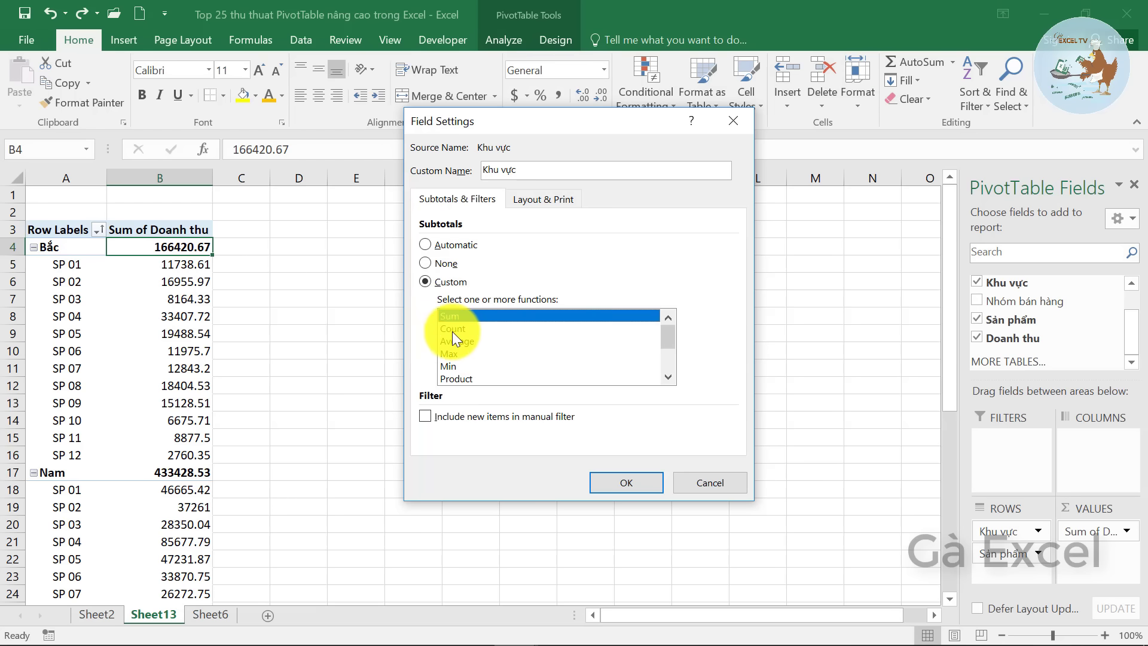
click(452, 331)
click(465, 348)
click(464, 345)
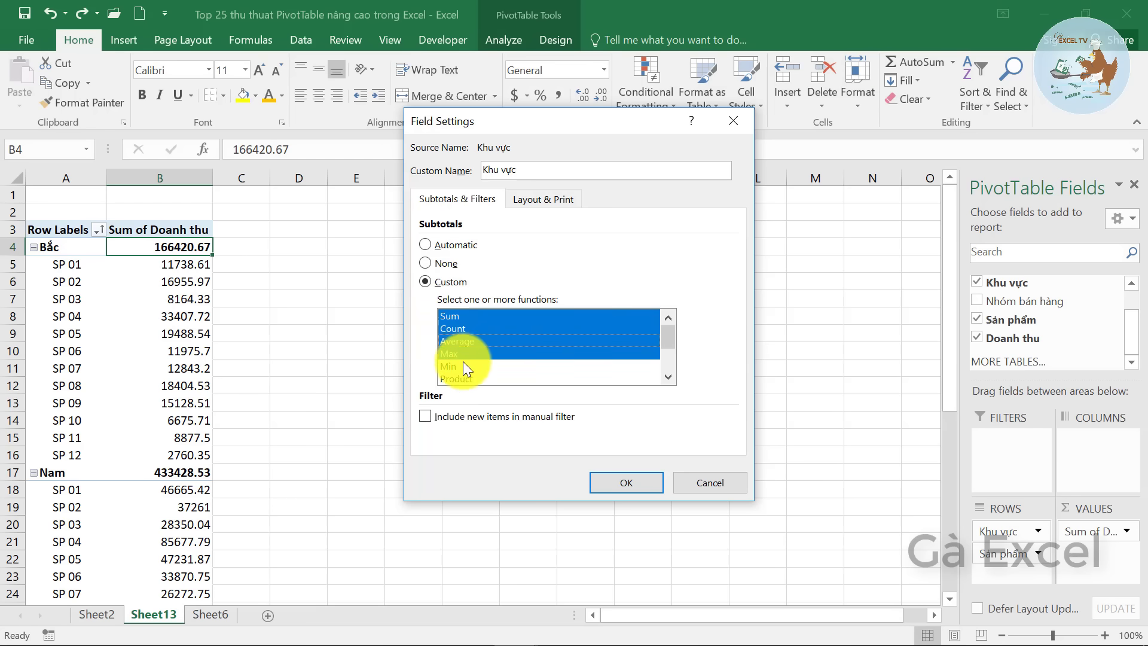
click(464, 367)
click(616, 487)
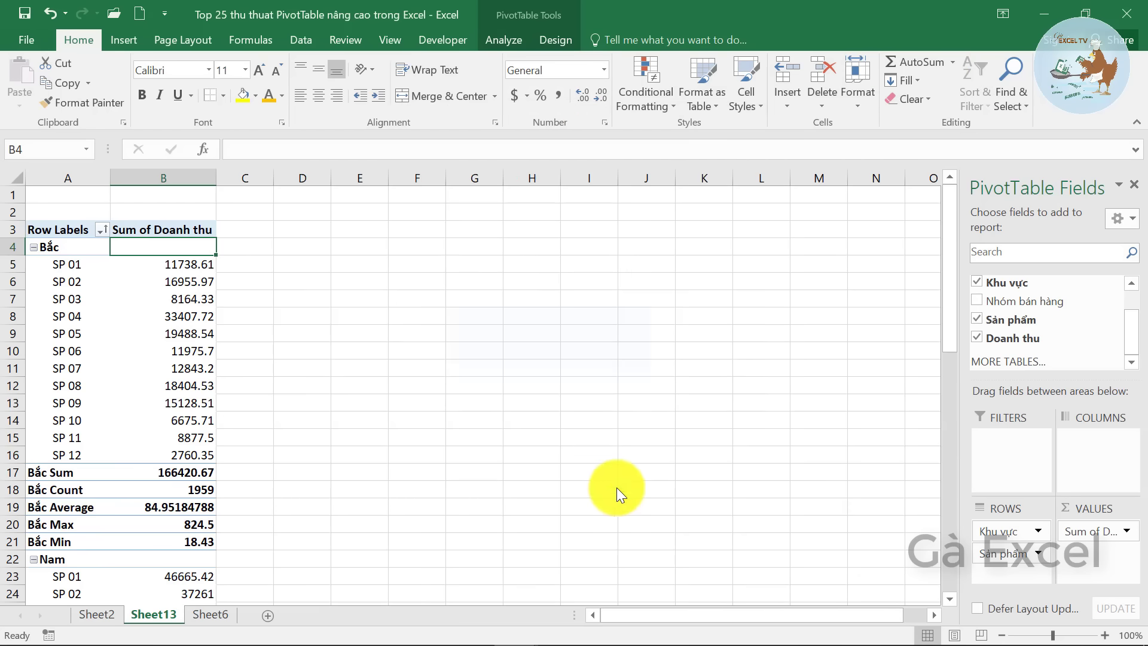
Step: Check Bắc's subtotals: Sum 166420.67, Count 1959, Average, Max 824.5 and Min 18.43
click(59, 472)
click(167, 475)
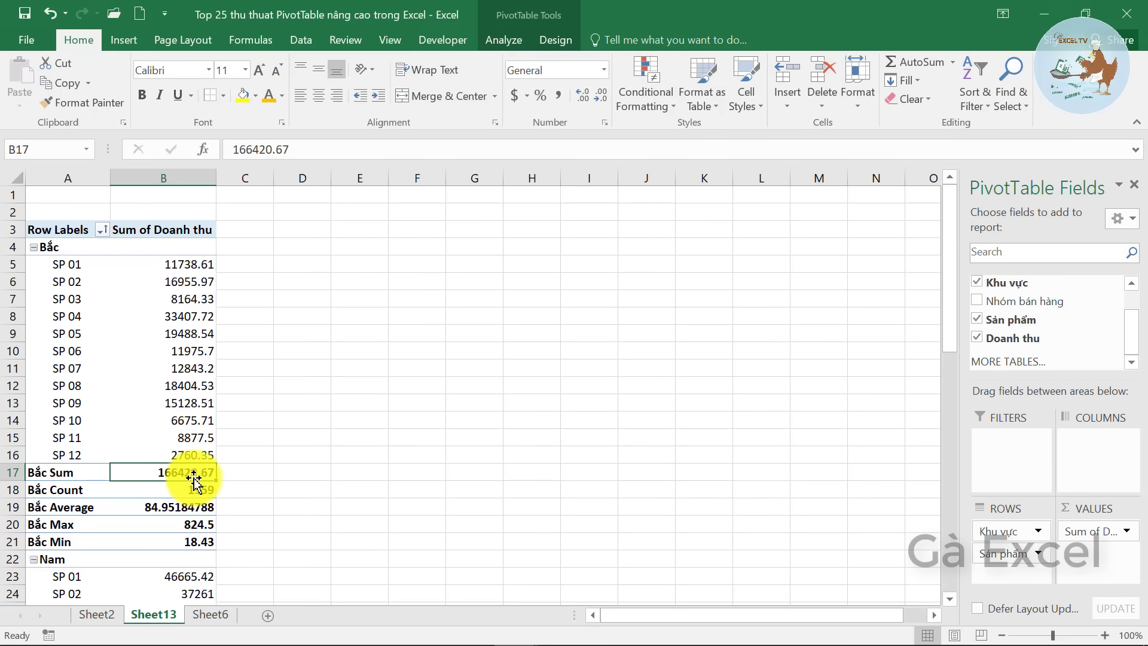
click(44, 493)
click(179, 489)
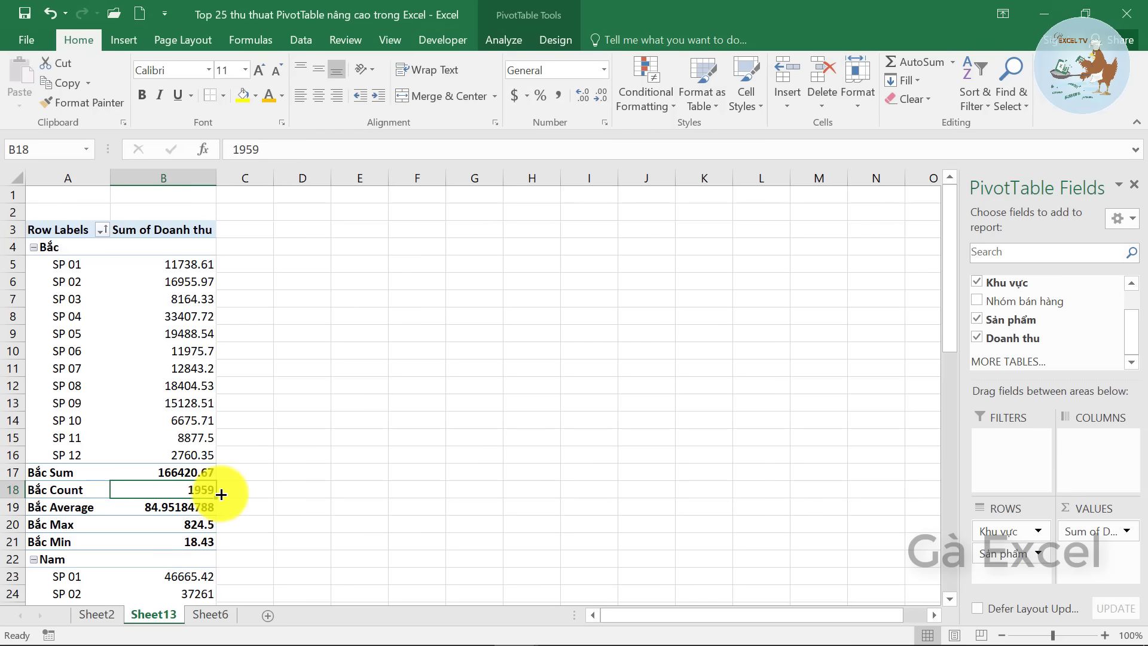
click(28, 507)
click(162, 513)
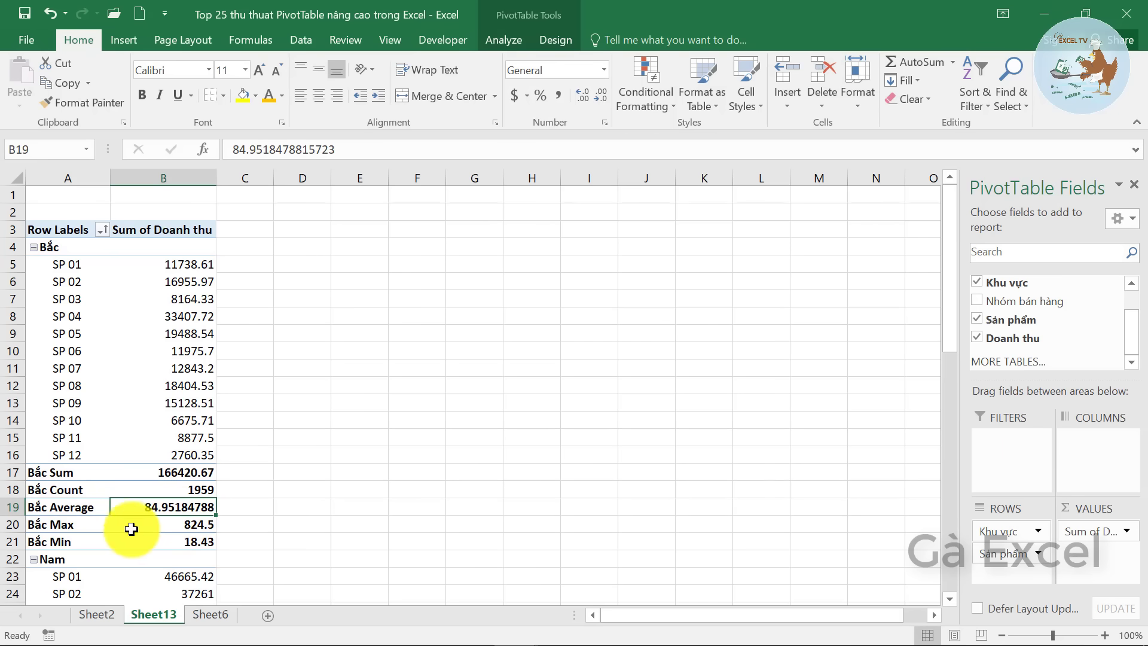
click(168, 526)
click(187, 541)
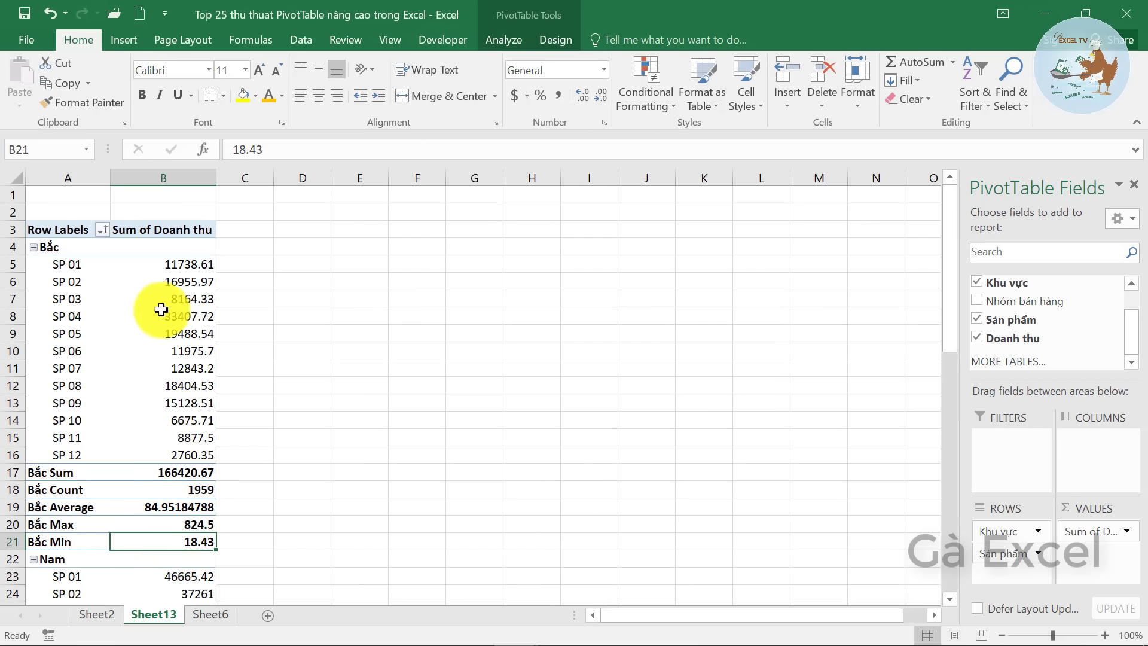
click(177, 245)
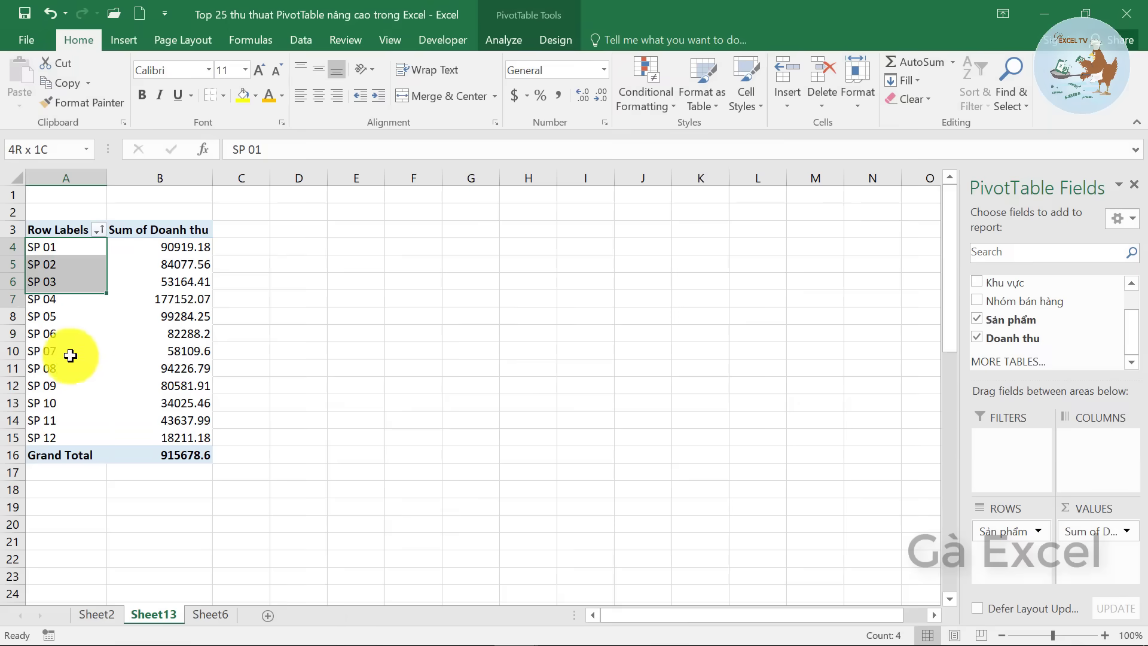
Step: Show the Sum of Doanh thu values as % of Grand Total
drag(74, 353, 72, 435)
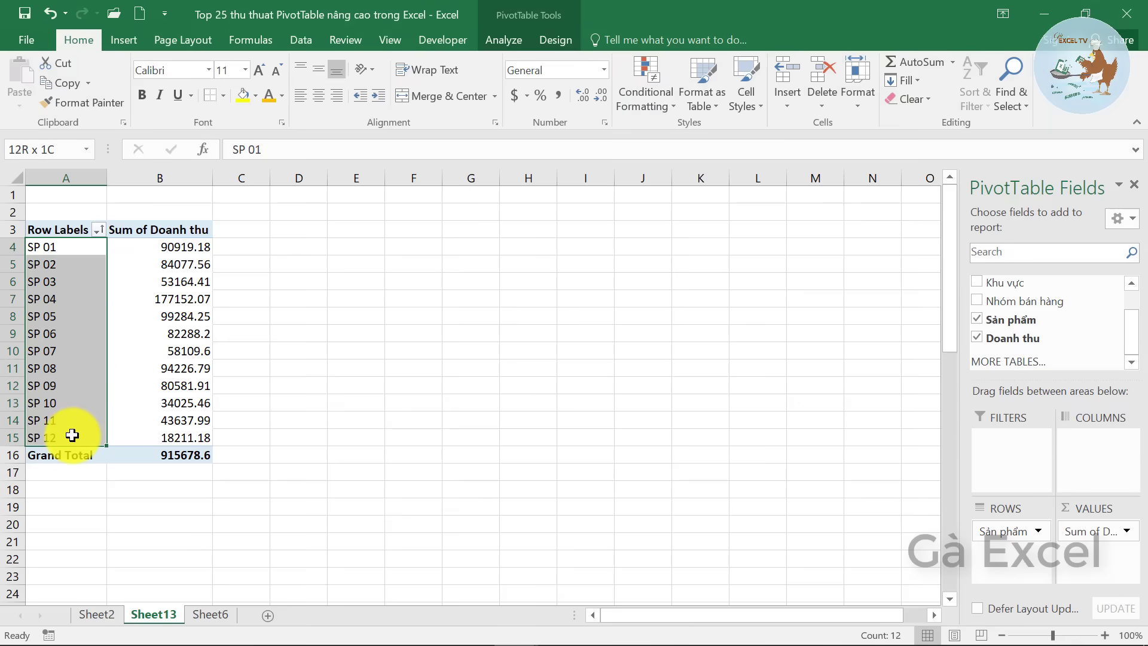
click(159, 282)
click(167, 254)
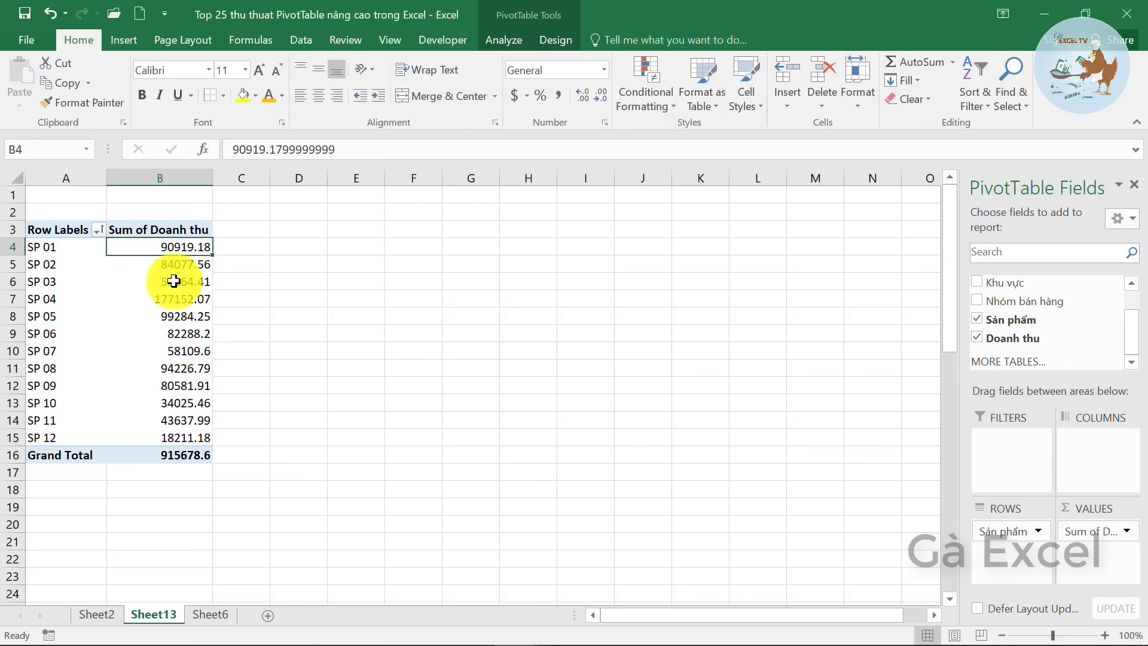
right_click(181, 248)
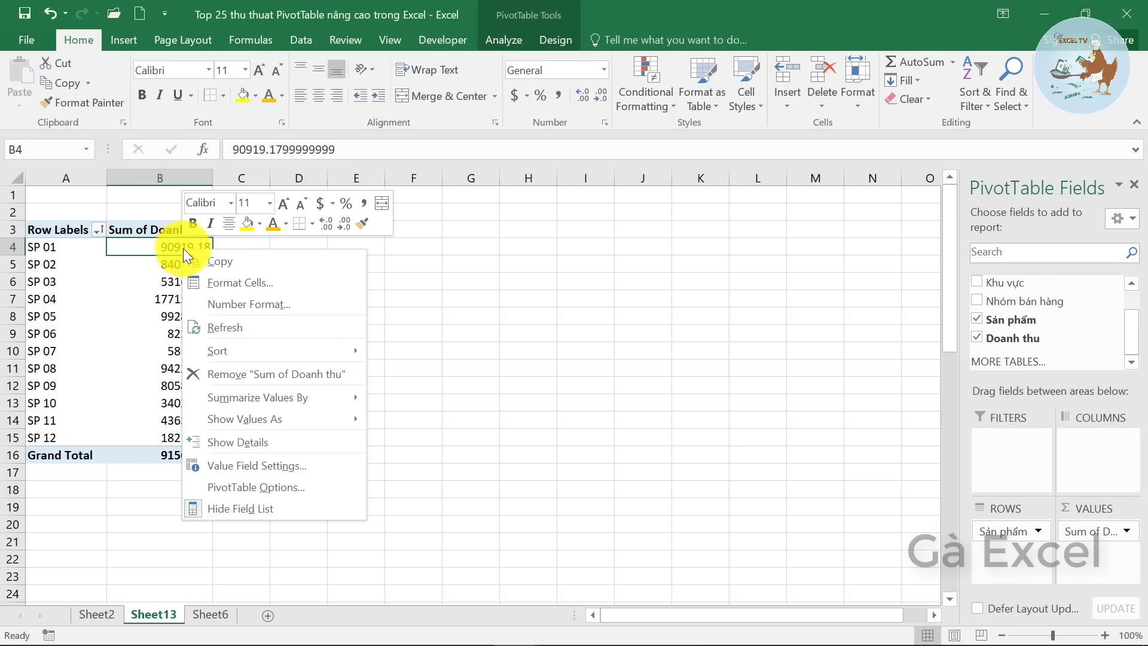
click(333, 419)
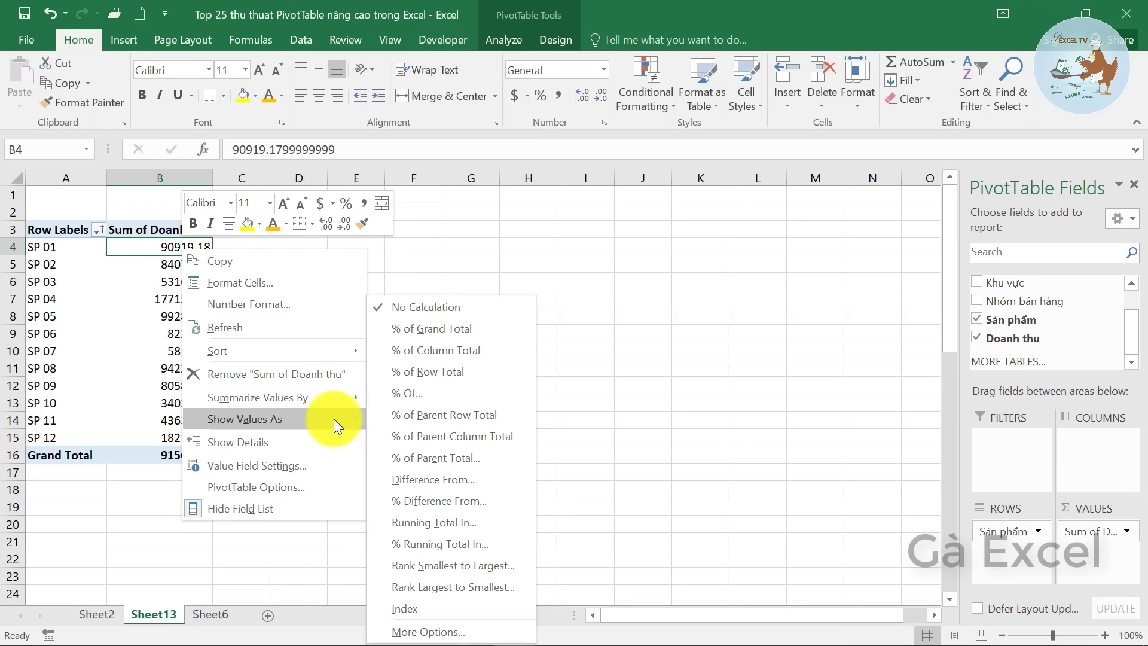
click(464, 330)
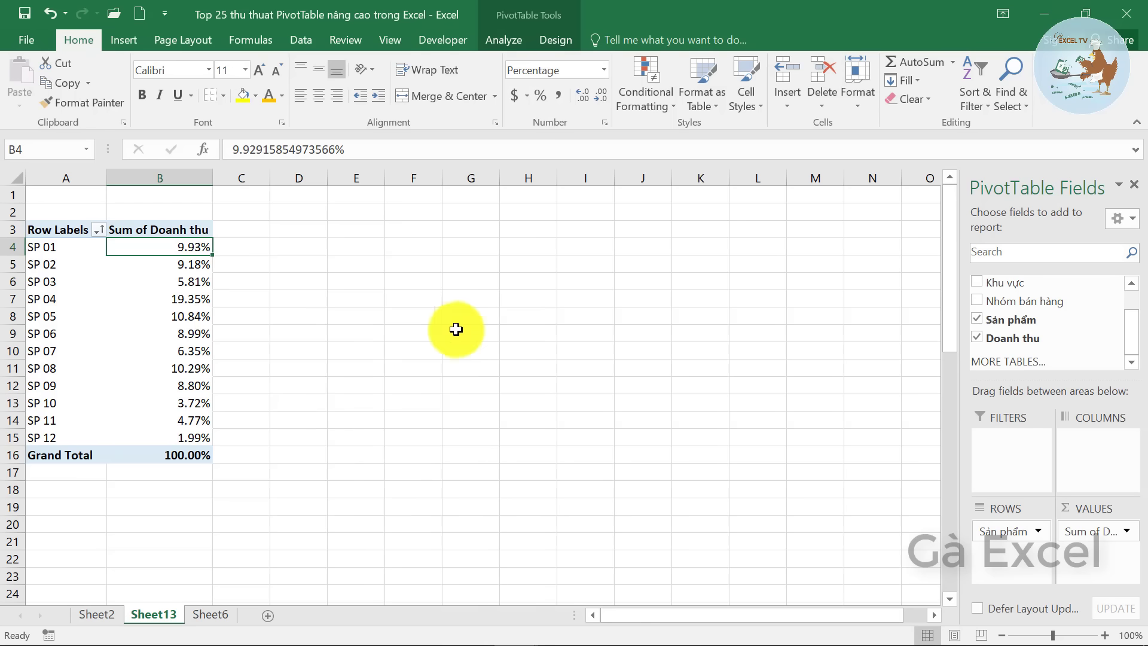
Step: Verify the SP 01–SP 12 percentages total 100%, then return to Sheet2's tips list
drag(164, 249, 168, 432)
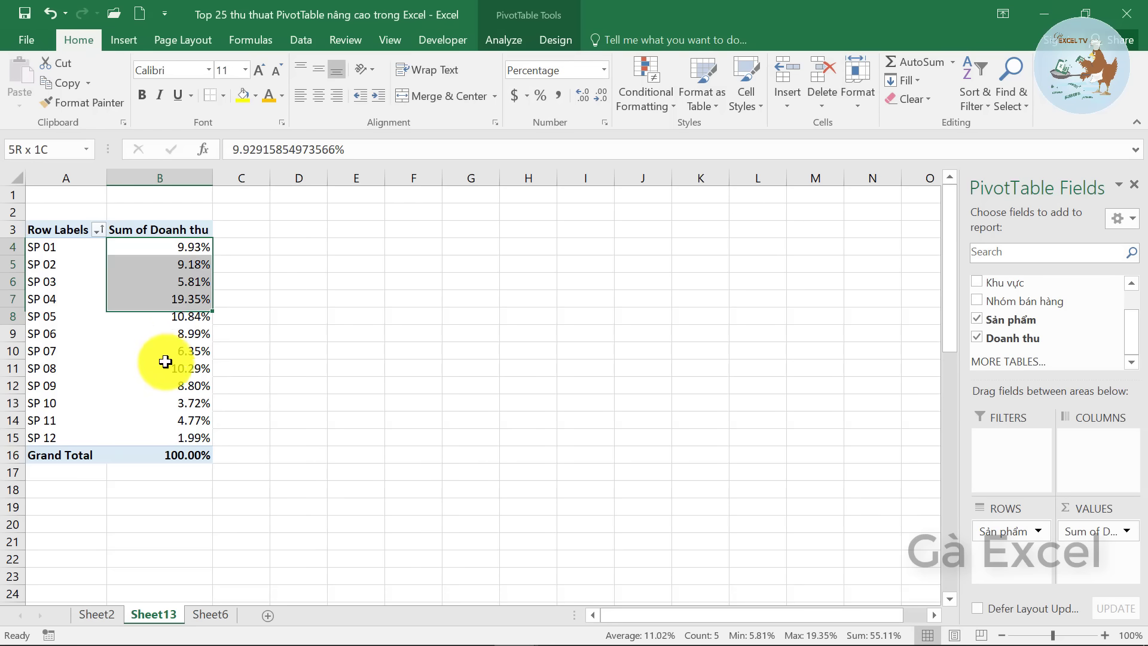
click(168, 432)
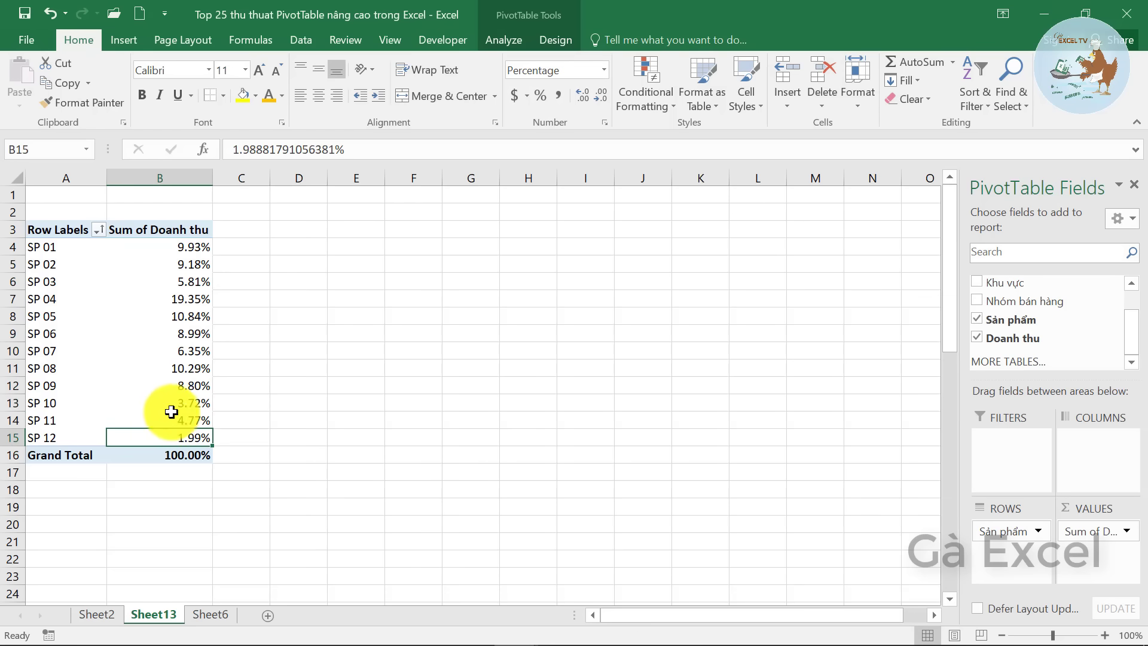
click(180, 366)
click(172, 329)
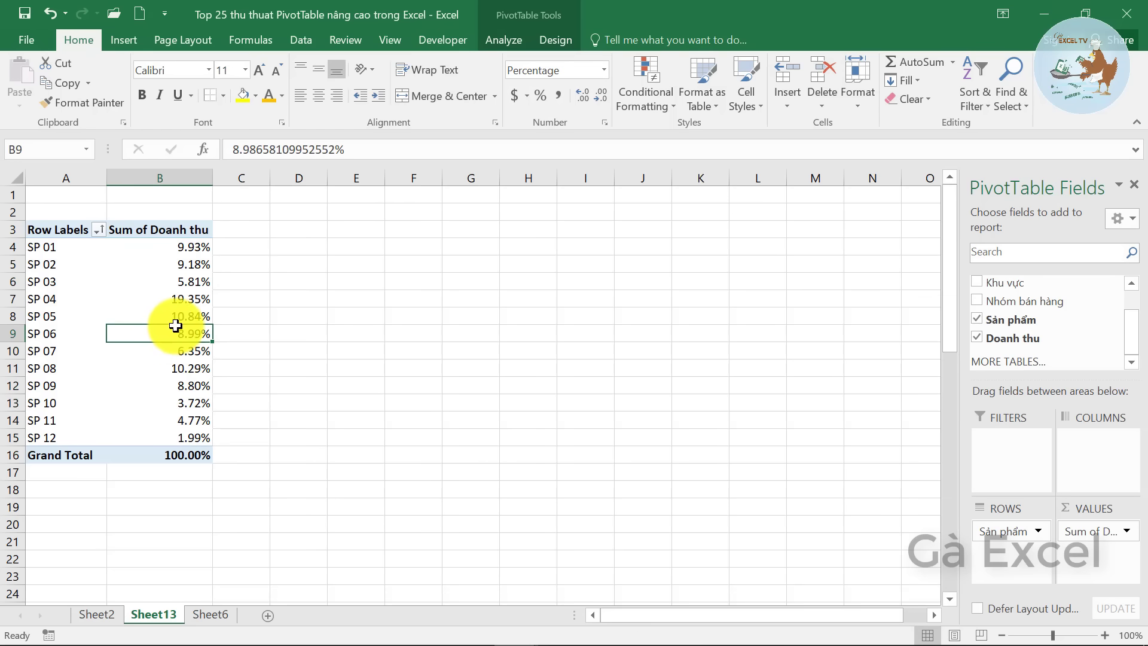
click(165, 453)
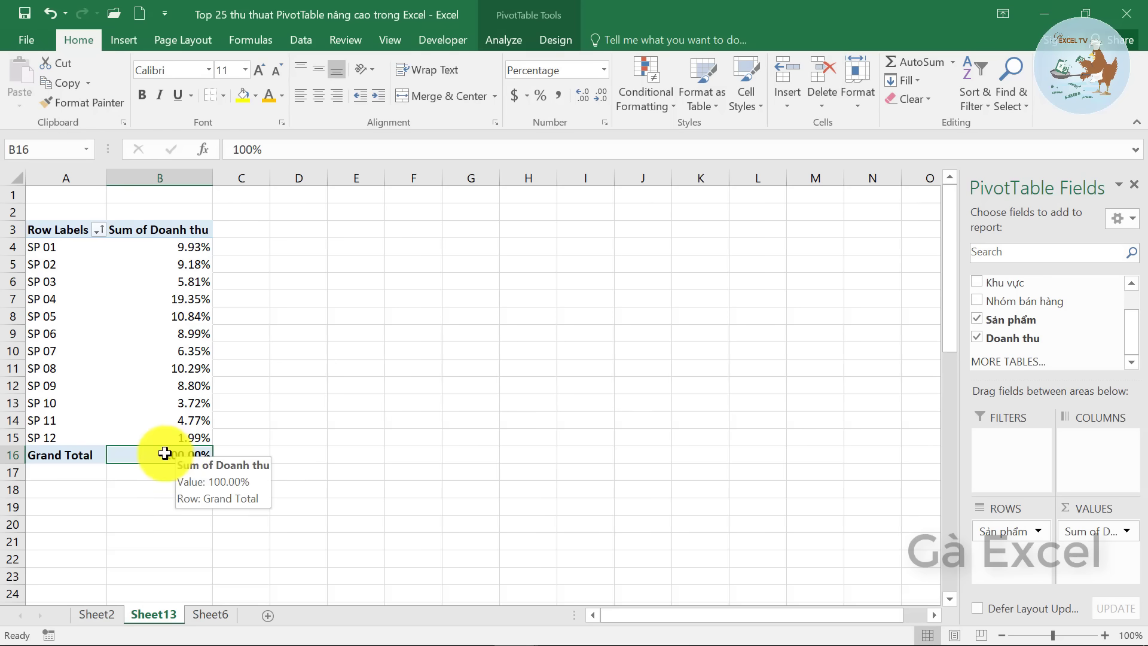
click(175, 246)
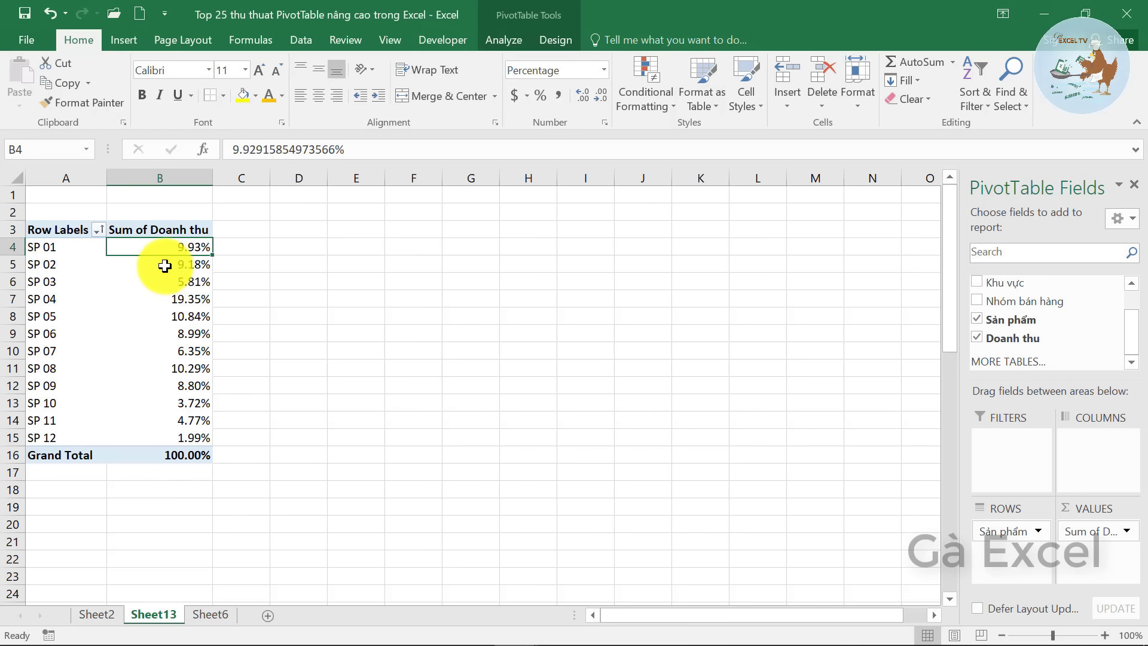
click(164, 265)
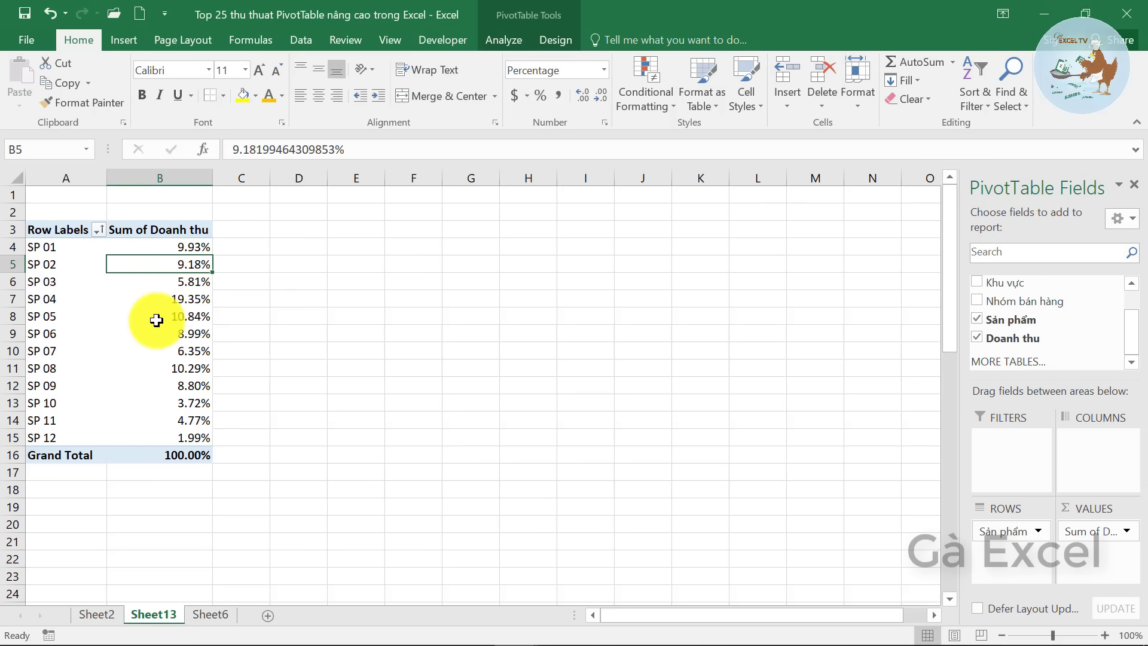
click(169, 298)
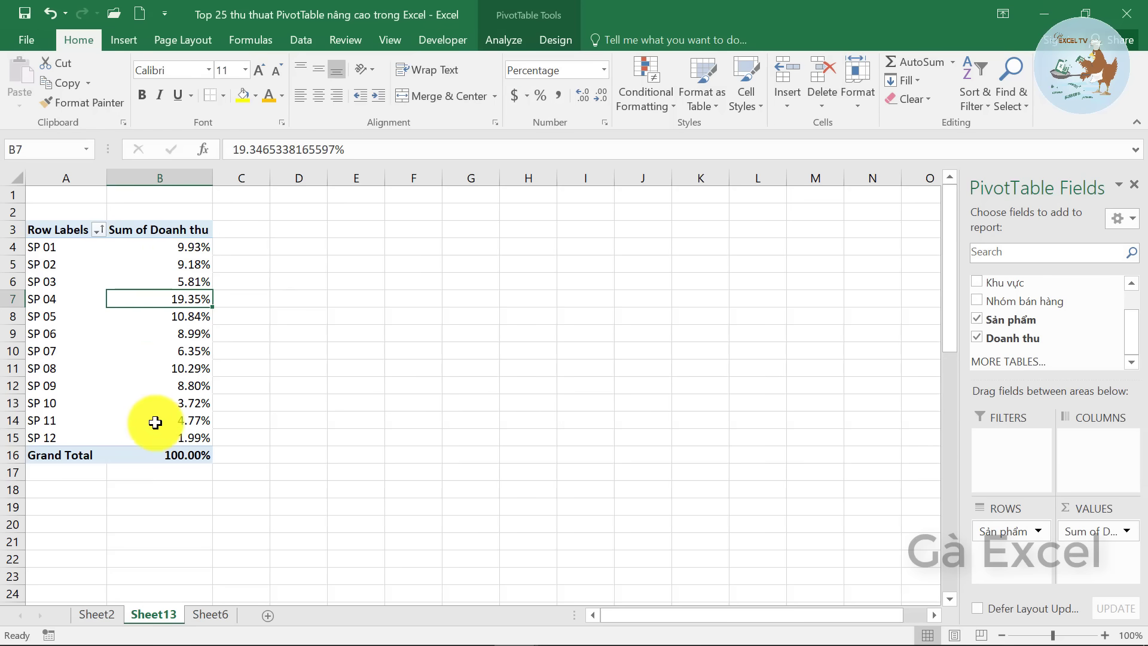
click(106, 611)
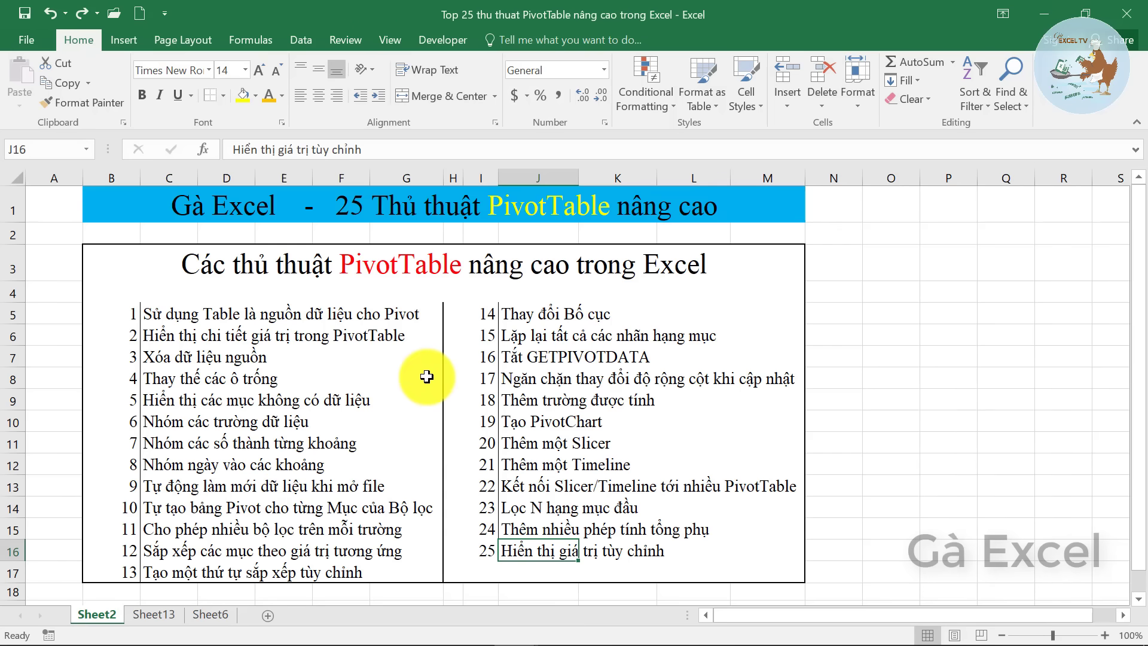